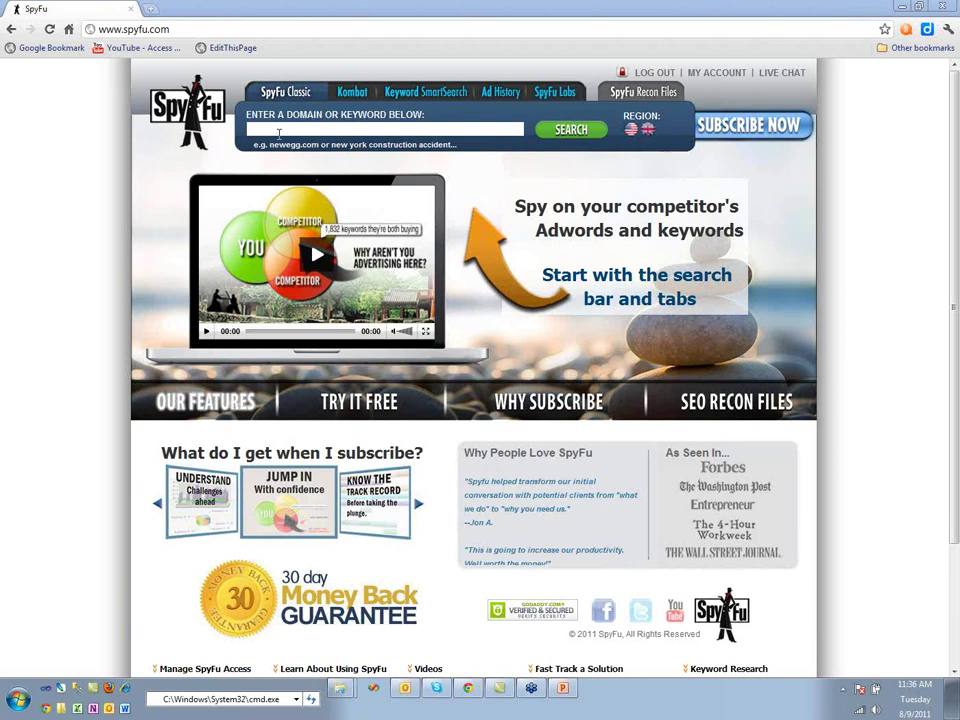
# Step: Search SpyFu Classic for the domain newegg.com
pyautogui.click(279, 133)
pyautogui.write('ne')
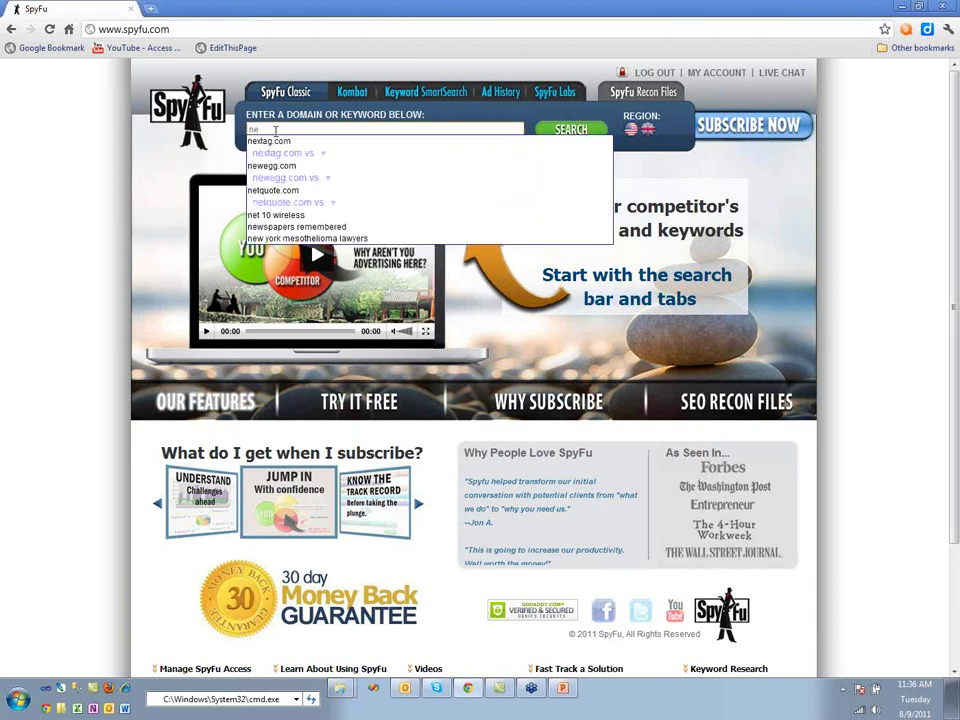
pyautogui.write('wegg.com')
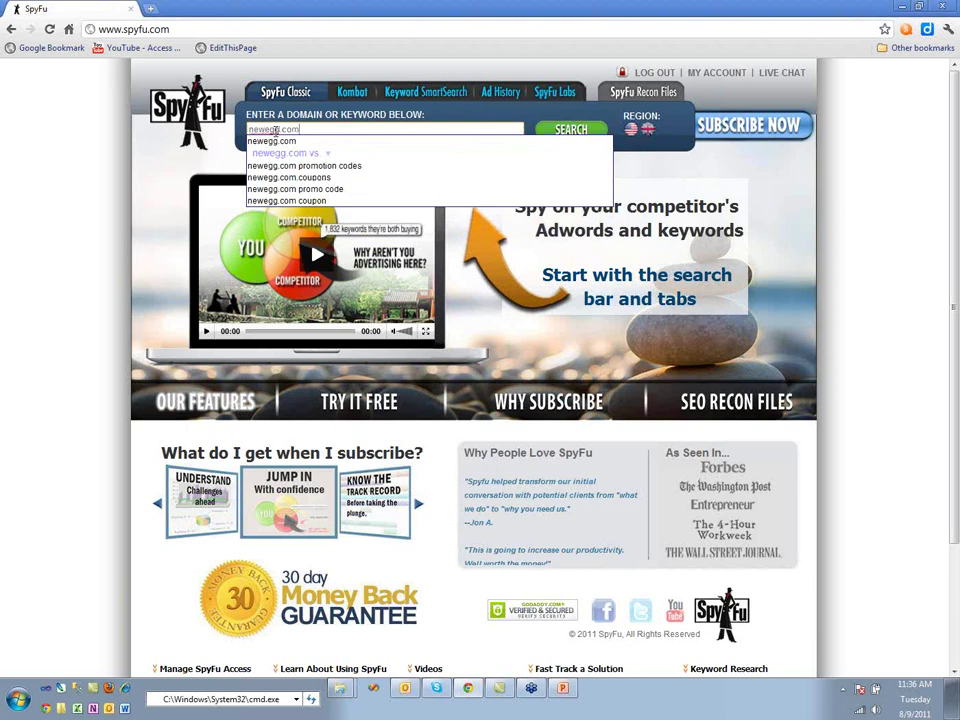
pyautogui.press('Return')
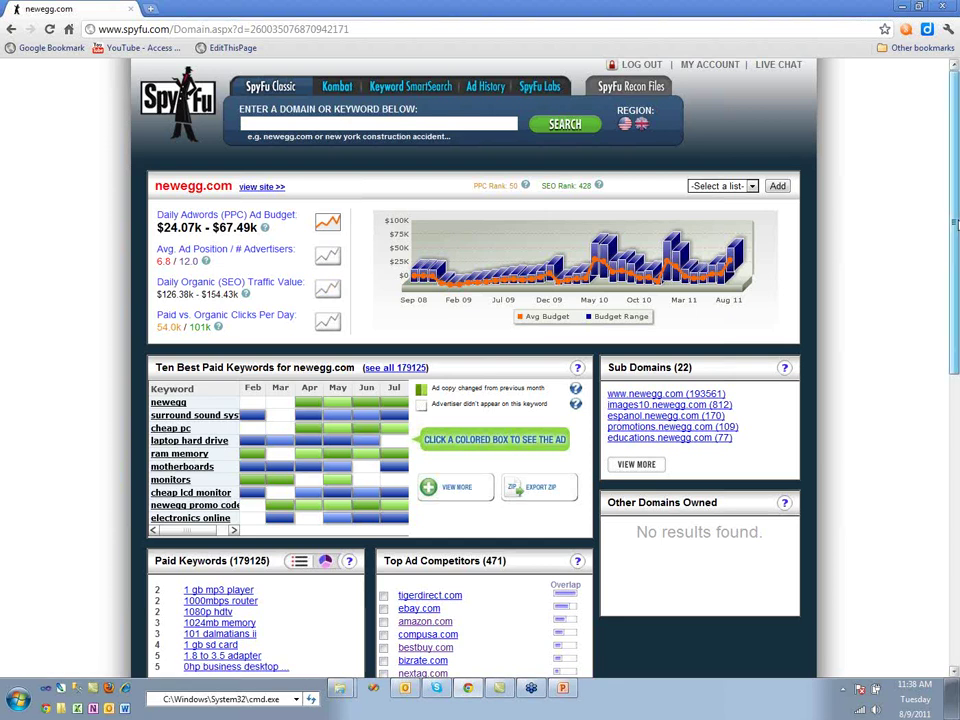
# Step: Examine the newegg.com report, covering its ad budget, best paid keywords, paid and organic keyword lists, and competitor lists
pyautogui.moveTo(955, 225); pyautogui.dragTo(955, 283)
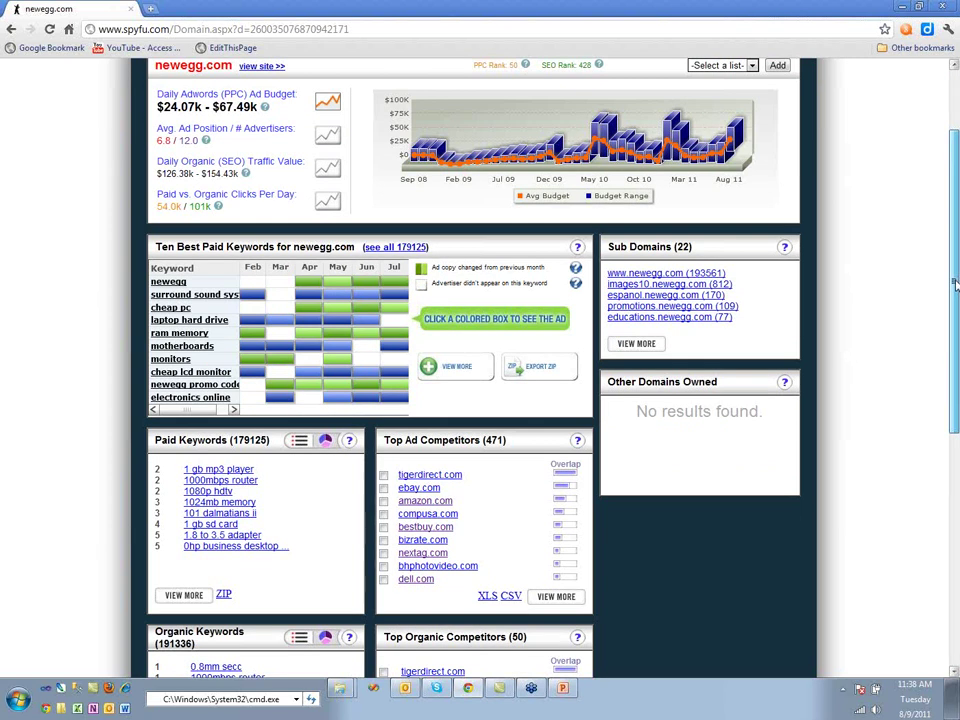
pyautogui.scroll(-1, 950, 278)
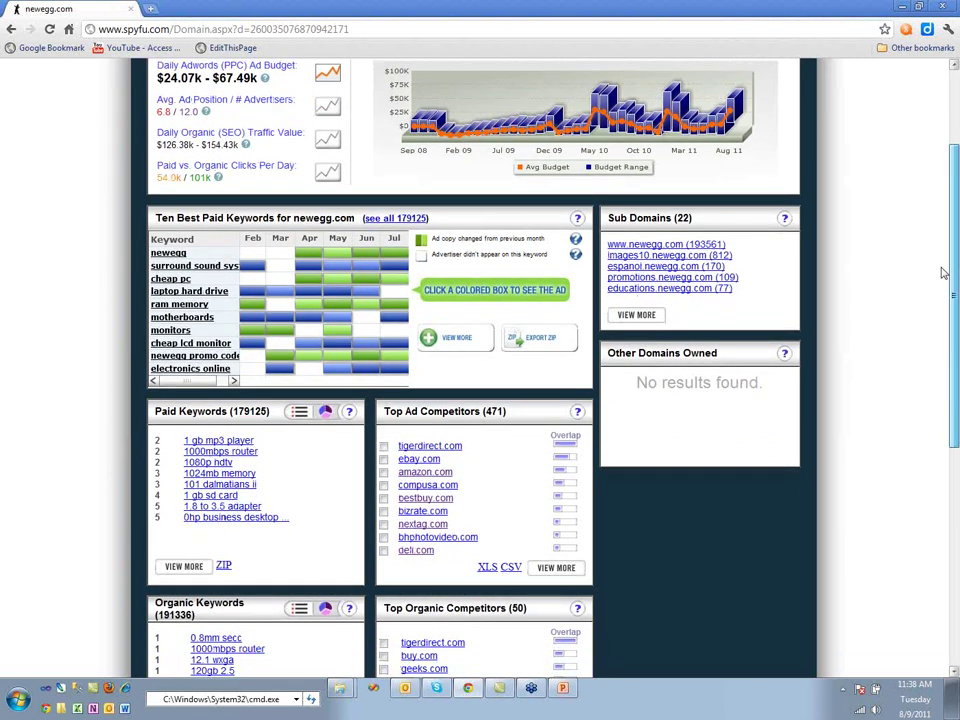
pyautogui.scroll(3, 940, 270)
pyautogui.scroll(-1, 921, 251)
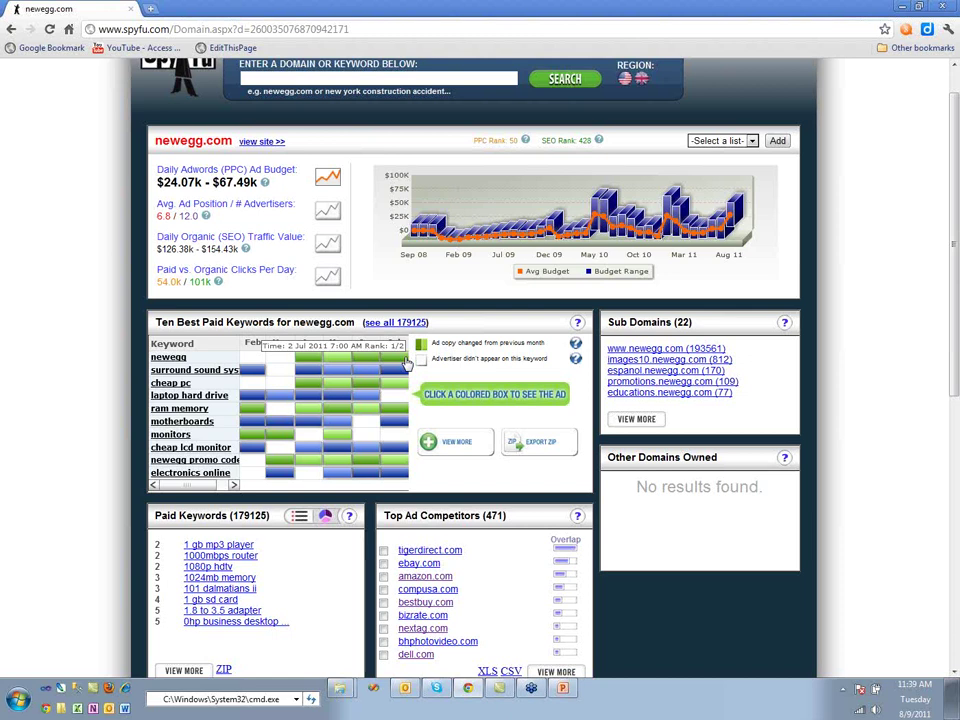
pyautogui.scroll(-4, 407, 363)
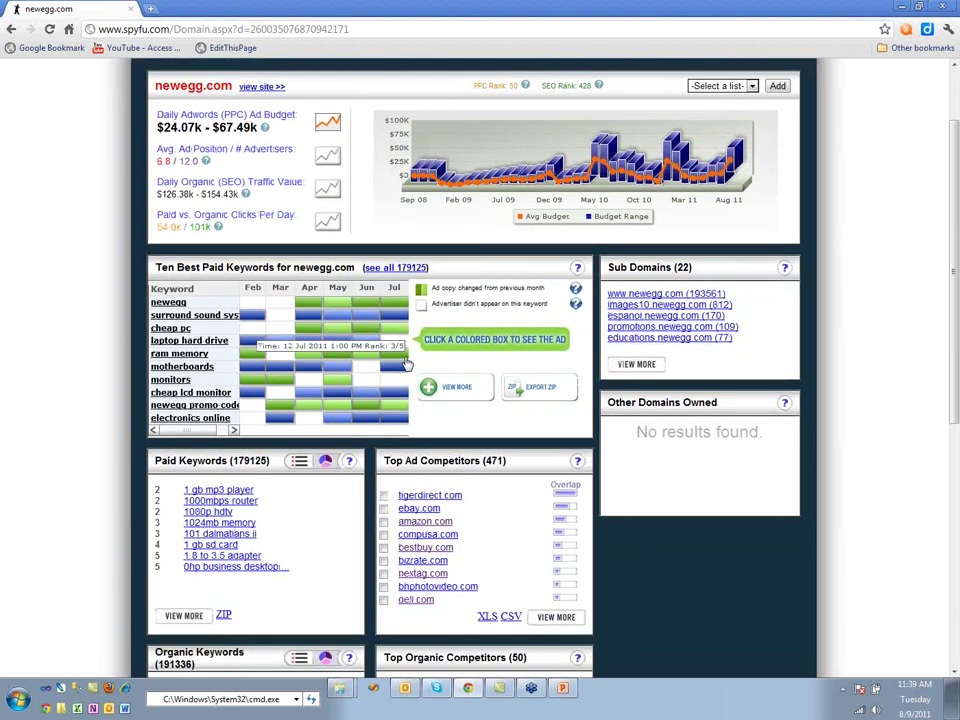
pyautogui.scroll(-1, 407, 365)
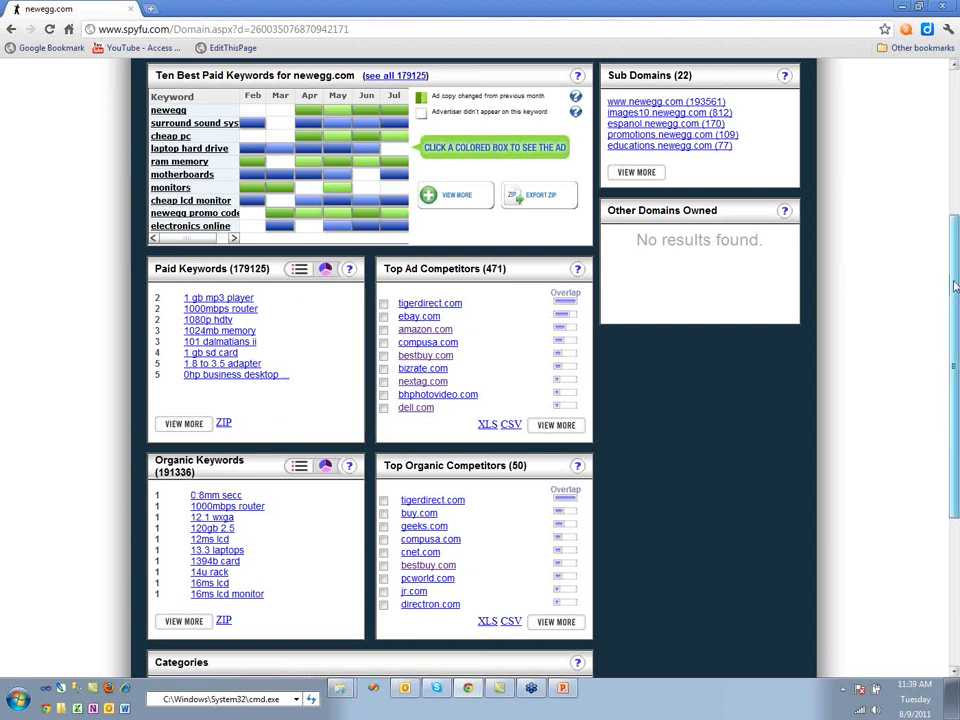
pyautogui.moveTo(955, 287); pyautogui.dragTo(949, 342)
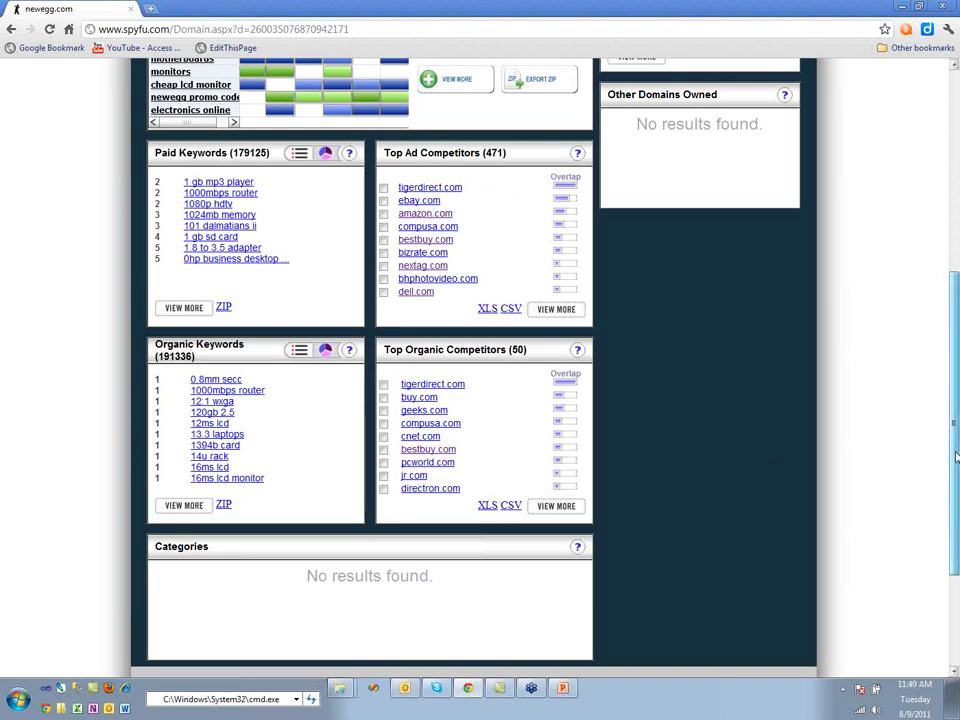
# Step: View newegg.com's June ad copy for the surround sound systems keyword and for "cheap pc" in the best paid keywords grid
pyautogui.moveTo(955, 457); pyautogui.dragTo(924, 174)
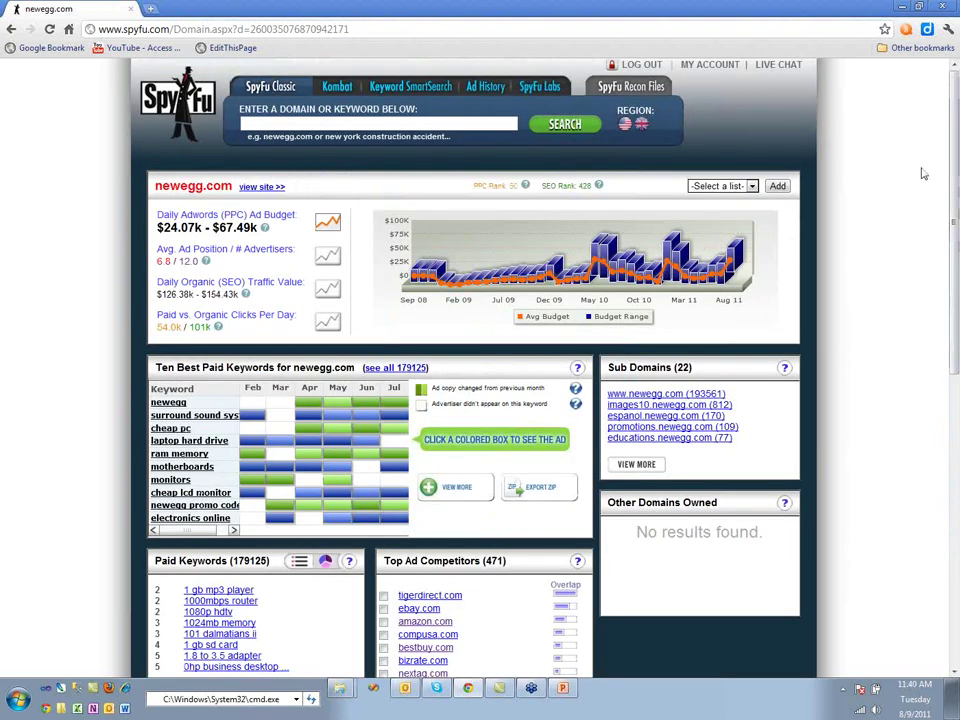
pyautogui.click(393, 416)
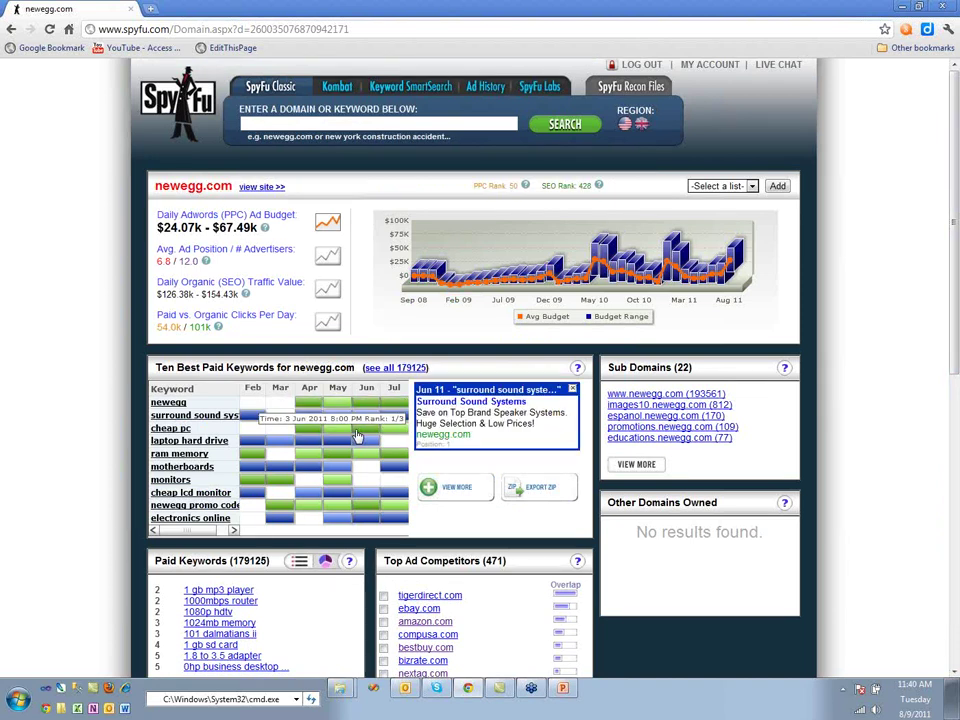
pyautogui.click(355, 428)
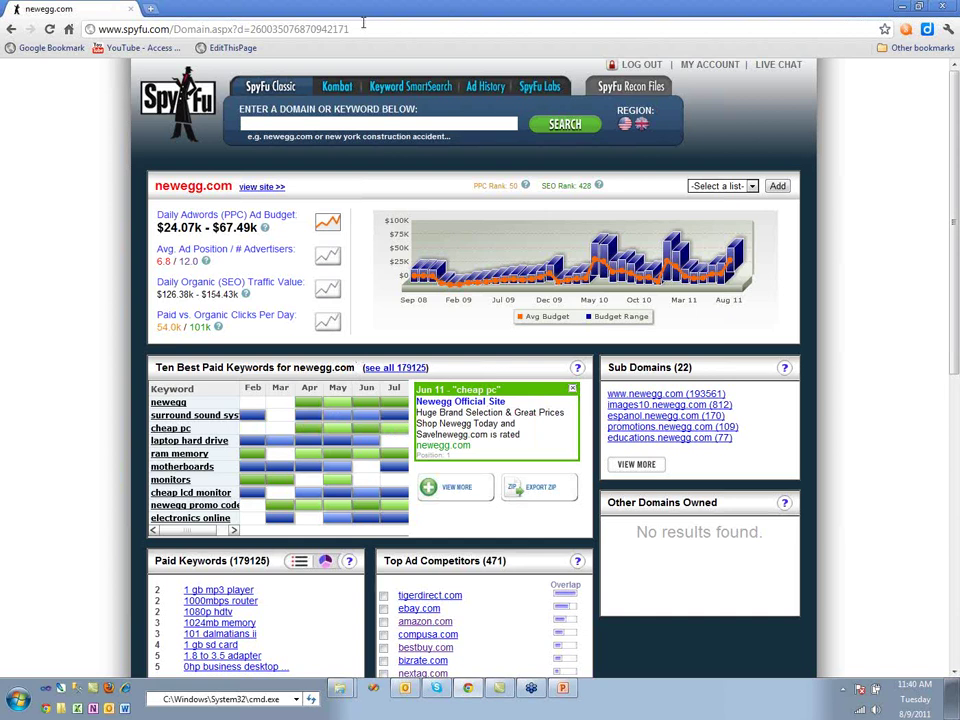
# Step: Run a Kombat comparison of the domains shoes.com, zappos.com and piperlime.com
pyautogui.click(337, 87)
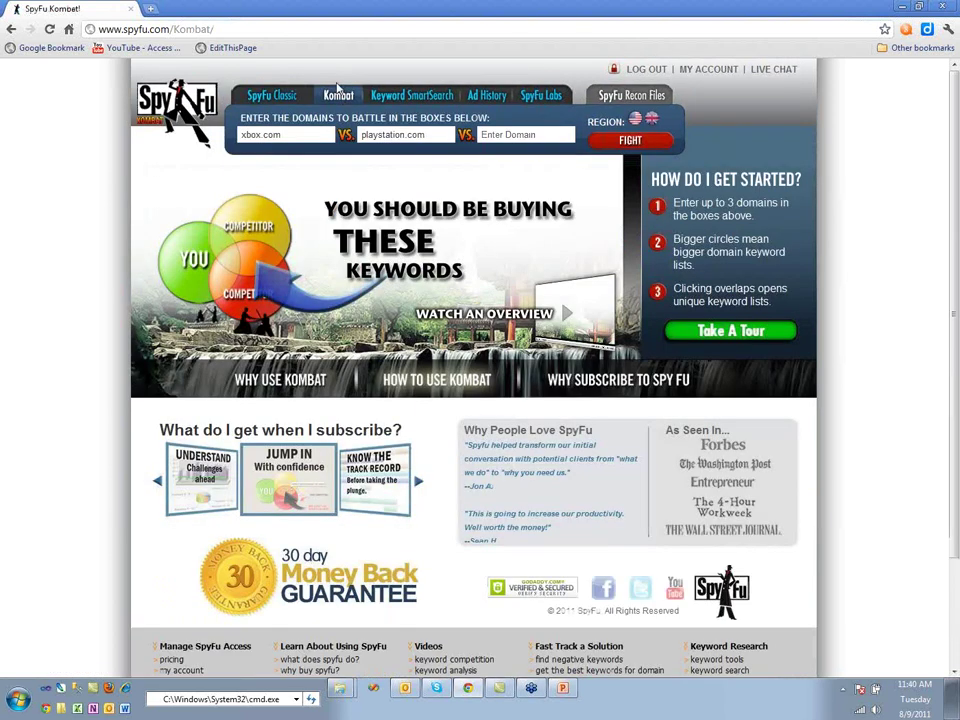
pyautogui.click(291, 140)
pyautogui.moveTo(291, 141); pyautogui.dragTo(238, 134)
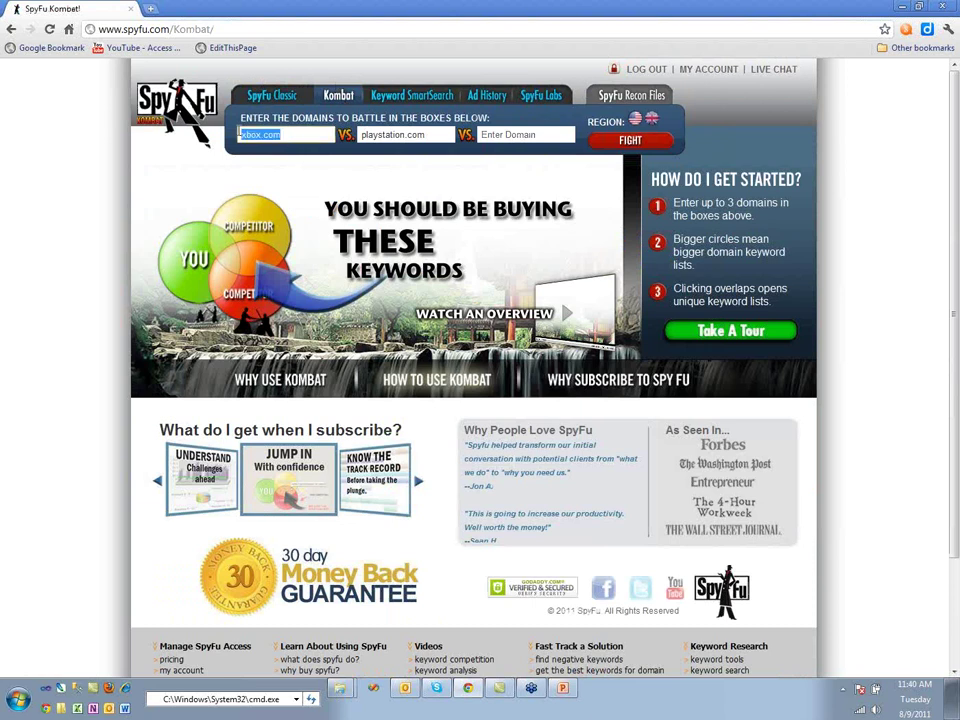
pyautogui.press('BackSpace')
pyautogui.write('shoes.com')
pyautogui.press('Tab')
pyautogui.write('zappos.com')
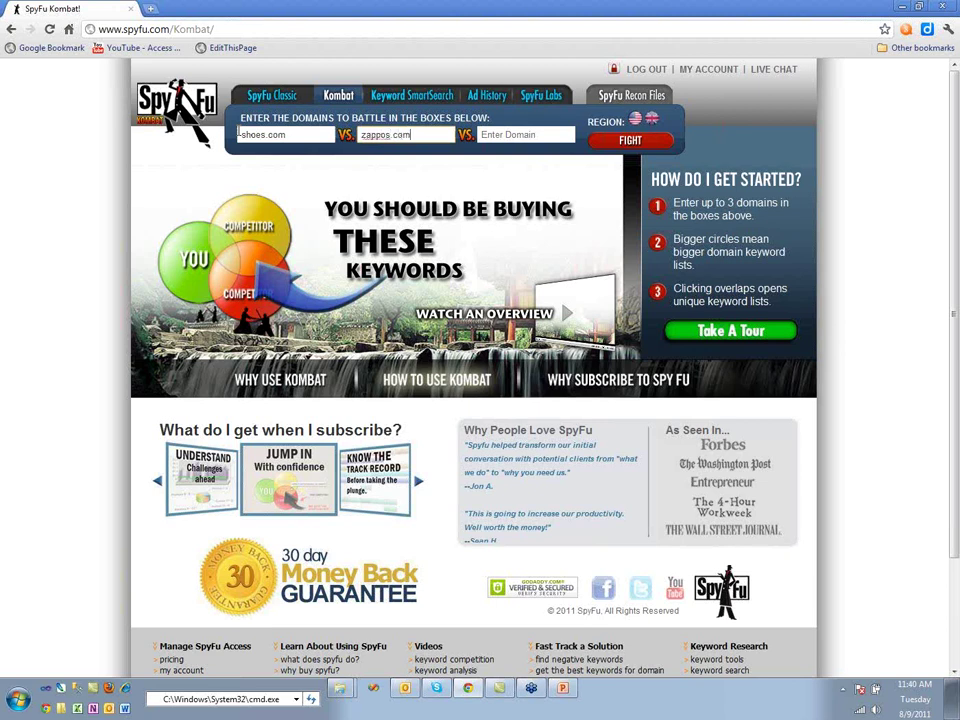
pyautogui.press('Tab')
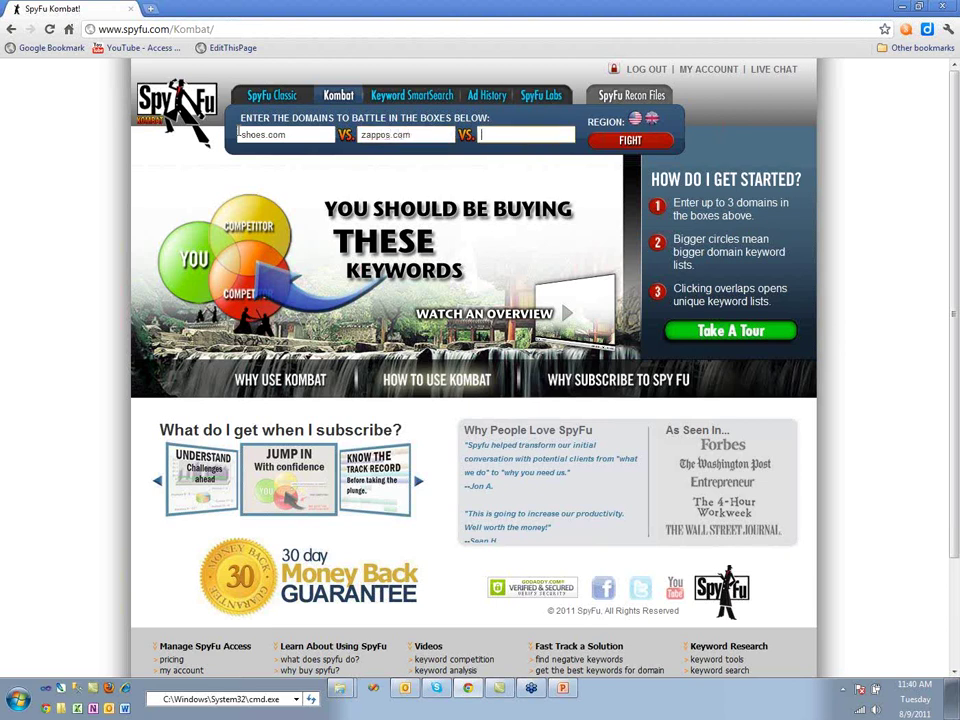
pyautogui.write('piperlime.com')
pyautogui.click(618, 150)
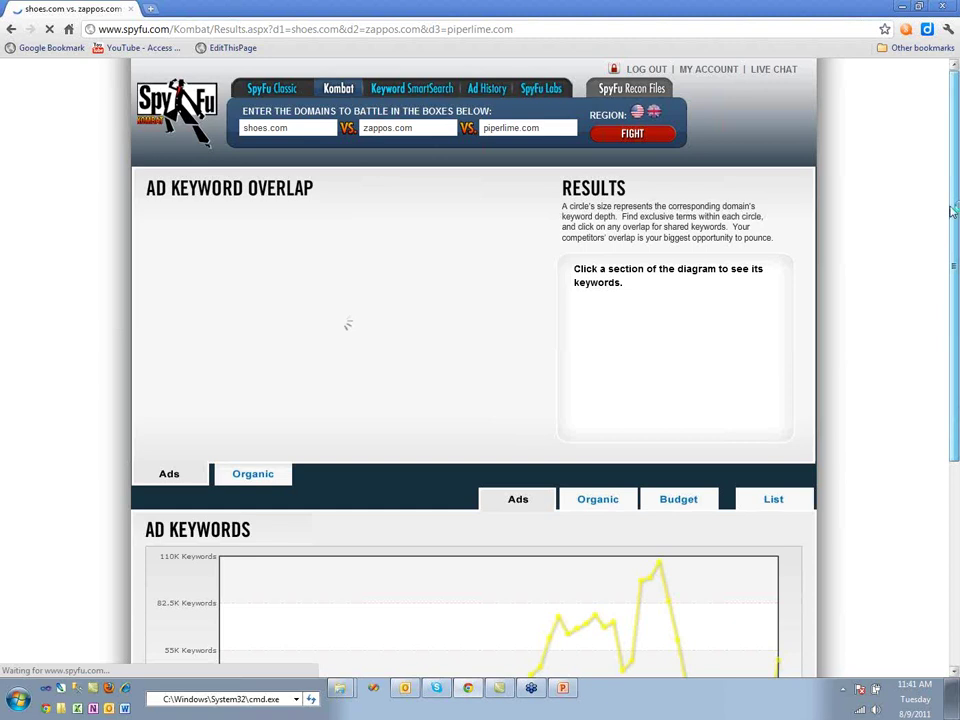
# Step: Examine the ad keywords graph and the sections unique to or shared between the three domains in the ad keyword overlap diagram
pyautogui.moveTo(953, 210); pyautogui.dragTo(935, 364)
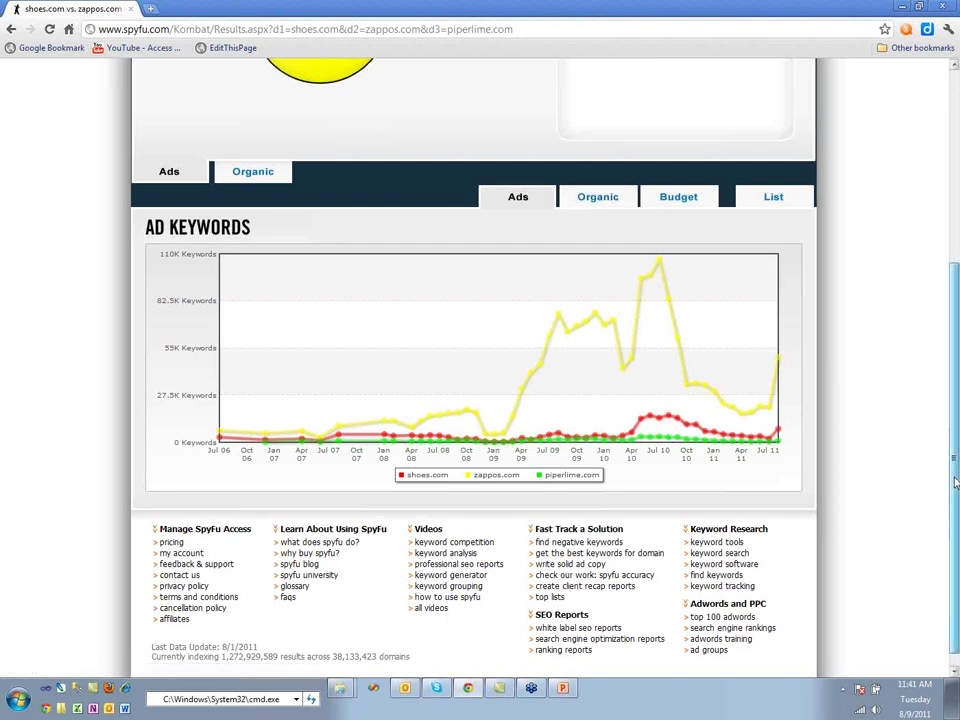
pyautogui.moveTo(955, 482); pyautogui.dragTo(927, 315)
pyautogui.moveTo(315, 250)
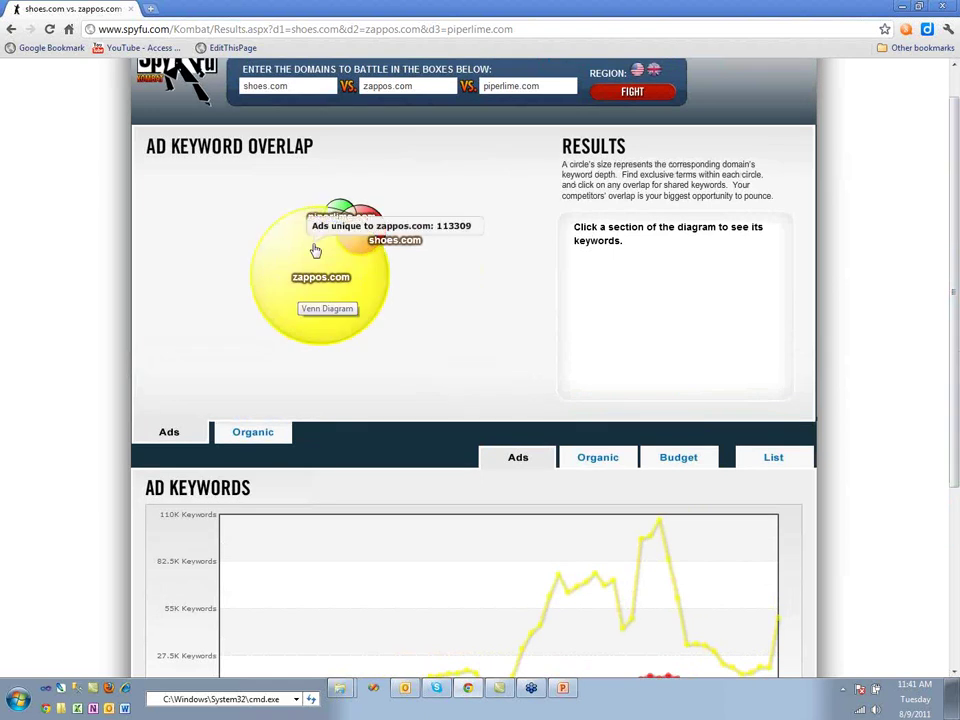
pyautogui.moveTo(346, 234)
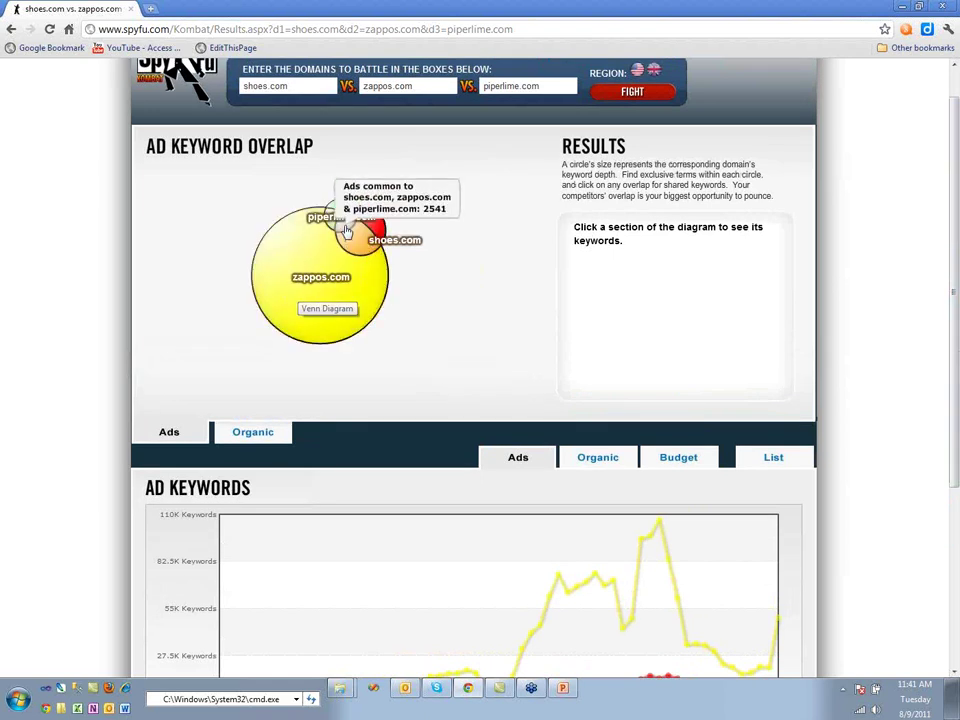
pyautogui.moveTo(338, 210)
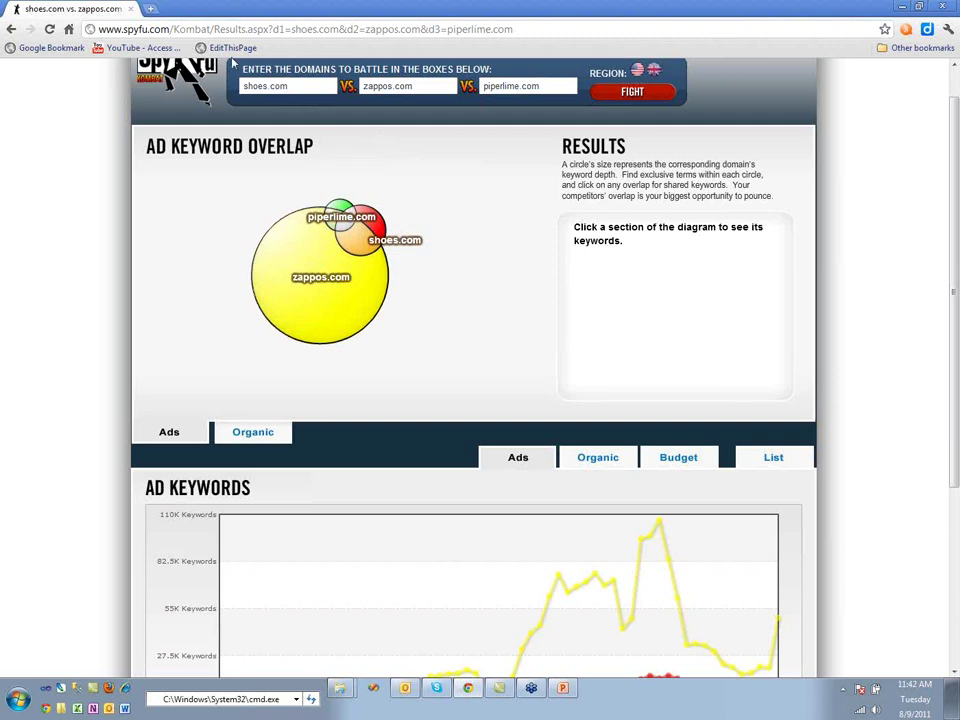
pyautogui.click(150, 9)
pyautogui.write('www.')
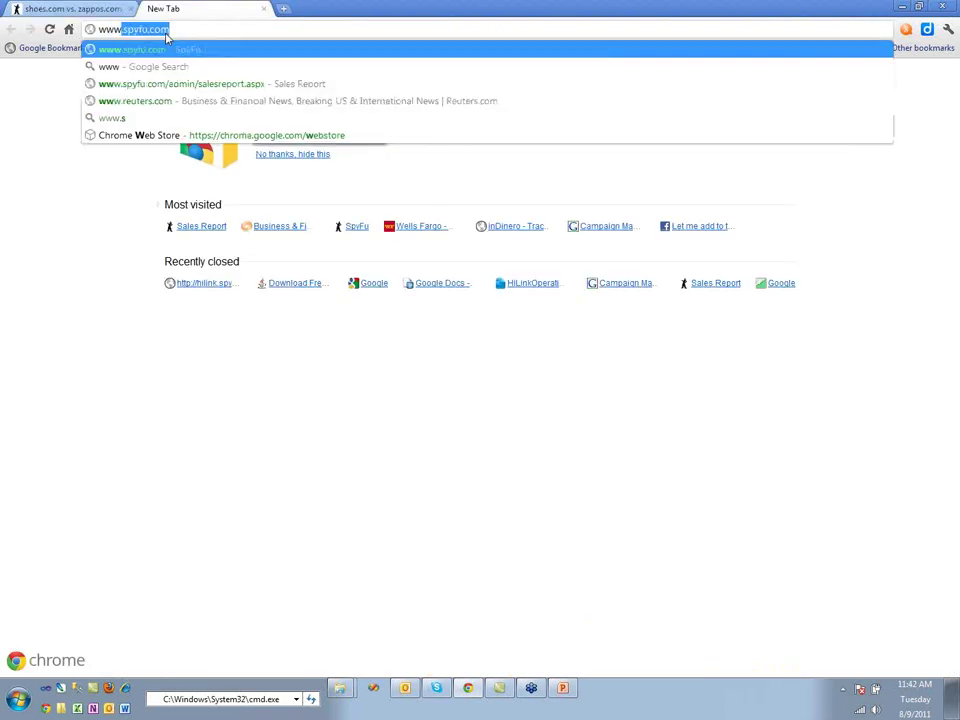
pyautogui.write('spyfu.')
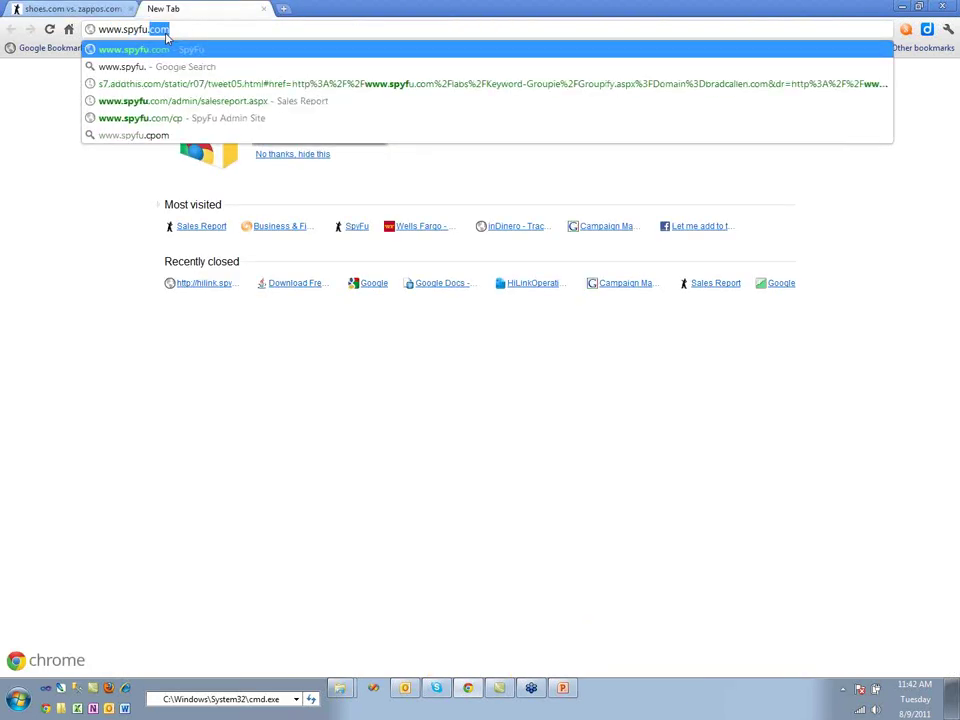
pyautogui.press('Return')
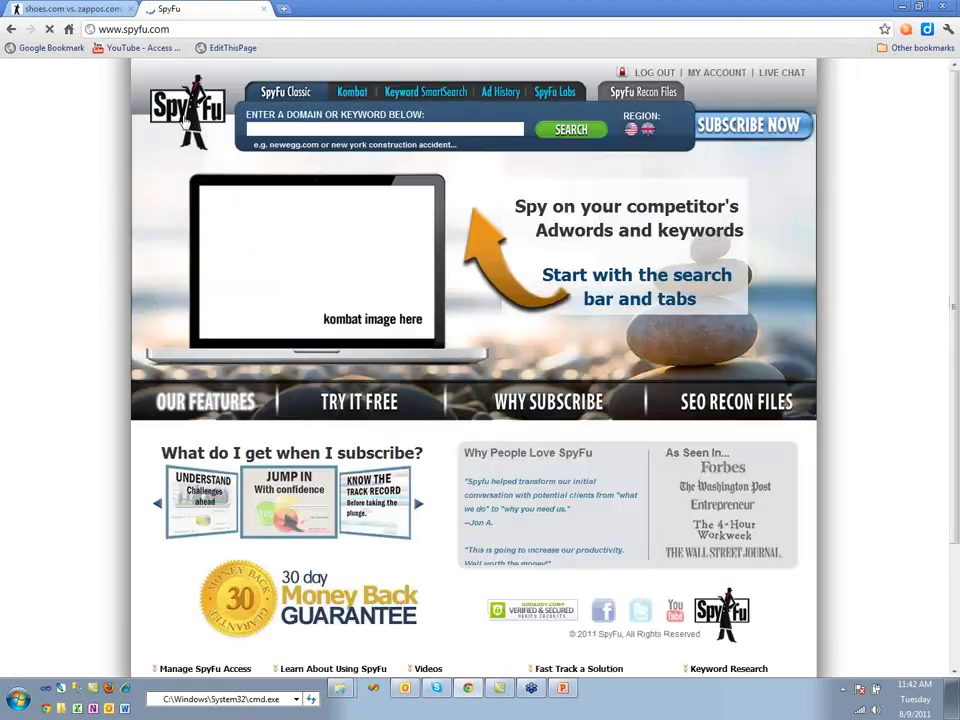
pyautogui.click(291, 131)
pyautogui.write('zappos.com')
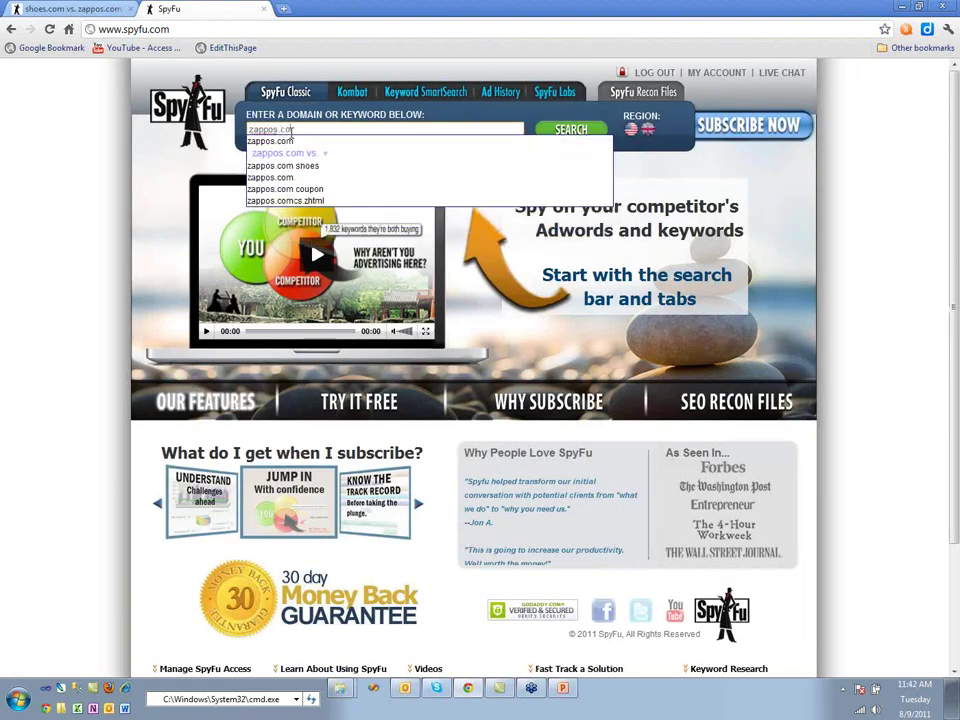
pyautogui.press('Return')
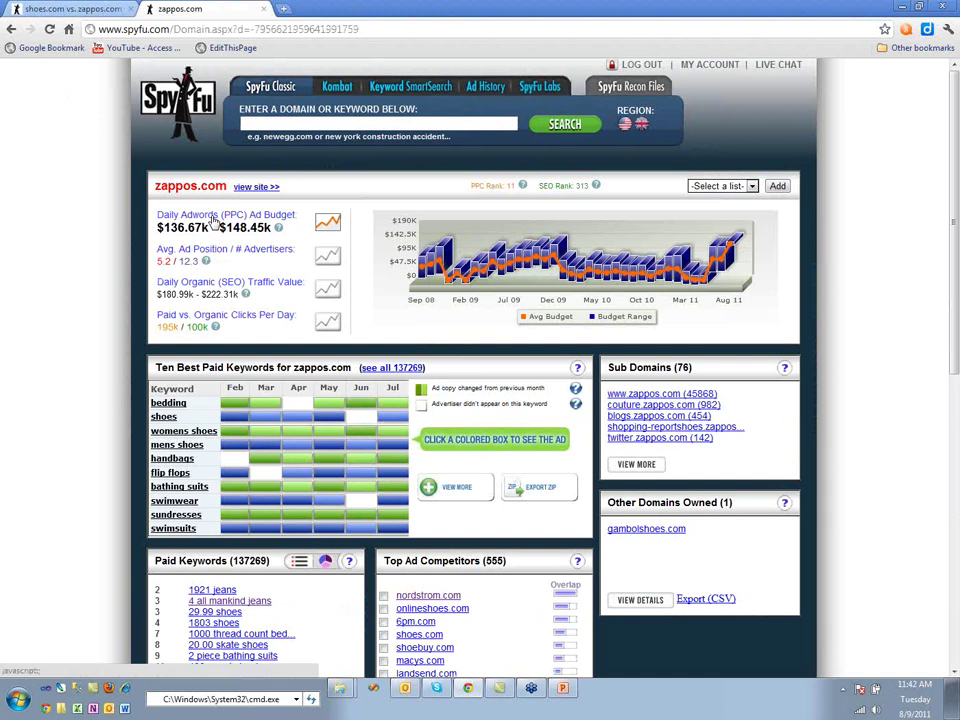
# Step: Return to the three-domain Kombat comparison and inspect data points along the ad keywords history graph
pyautogui.click(70, 10)
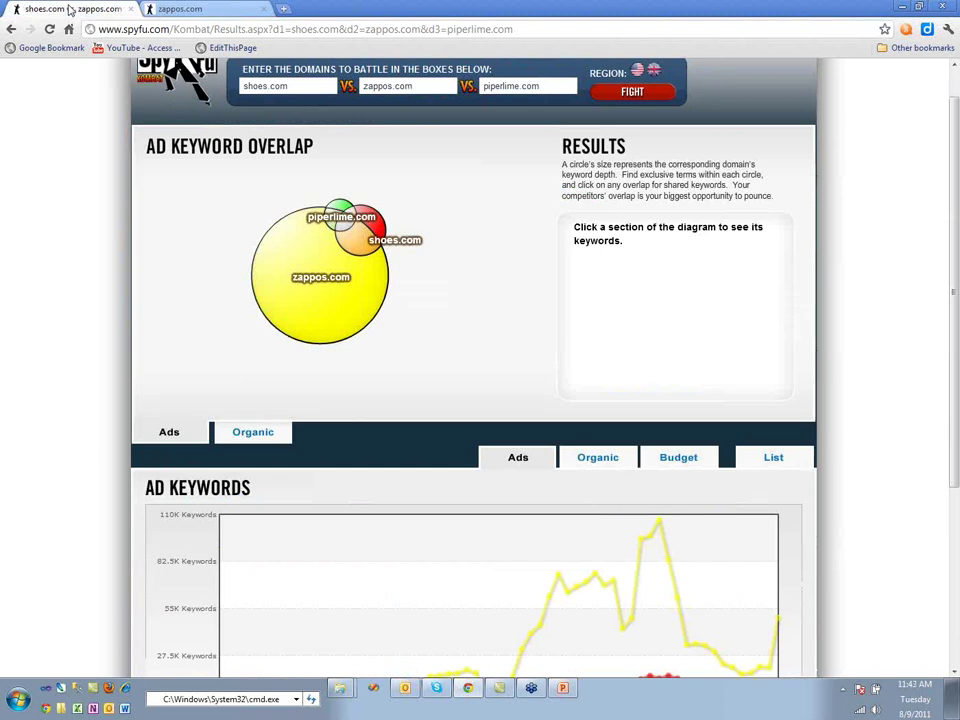
pyautogui.moveTo(957, 275); pyautogui.dragTo(953, 400)
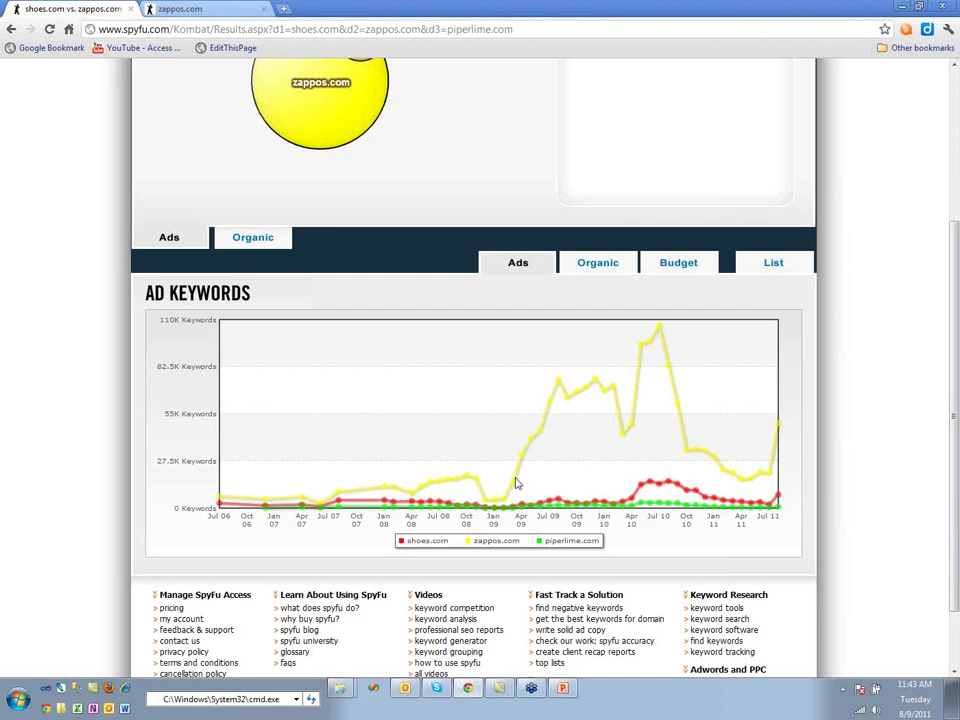
pyautogui.moveTo(515, 488)
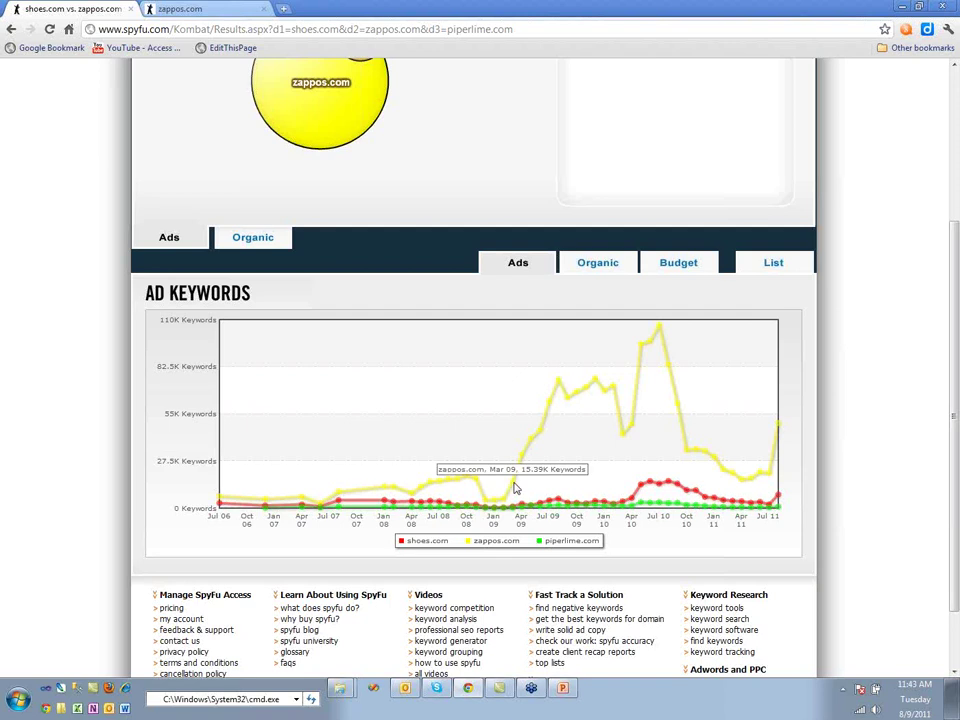
pyautogui.moveTo(578, 400)
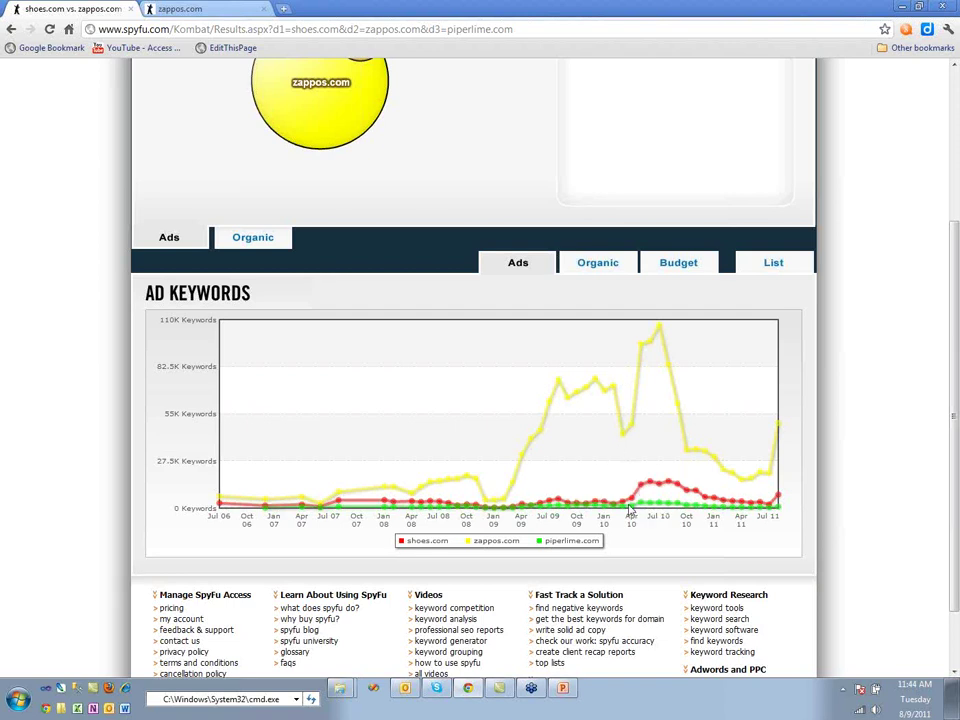
pyautogui.moveTo(671, 487)
# Step: Switch the Kombat history graph to domain budgets and inspect the budget trends of the three domains
pyautogui.click(690, 265)
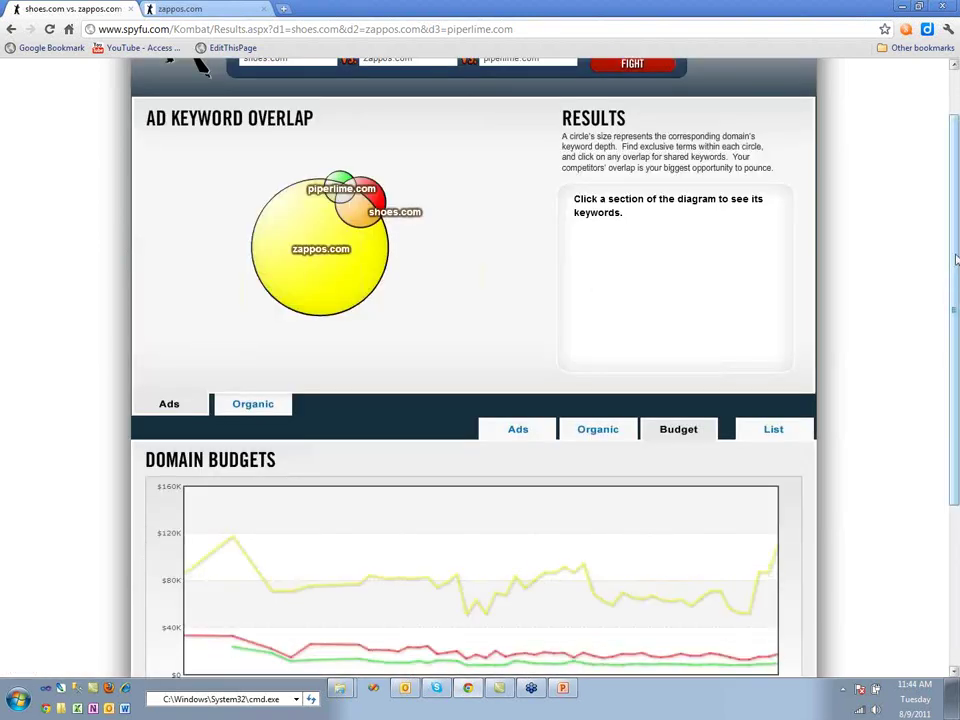
pyautogui.moveTo(955, 296); pyautogui.dragTo(881, 394)
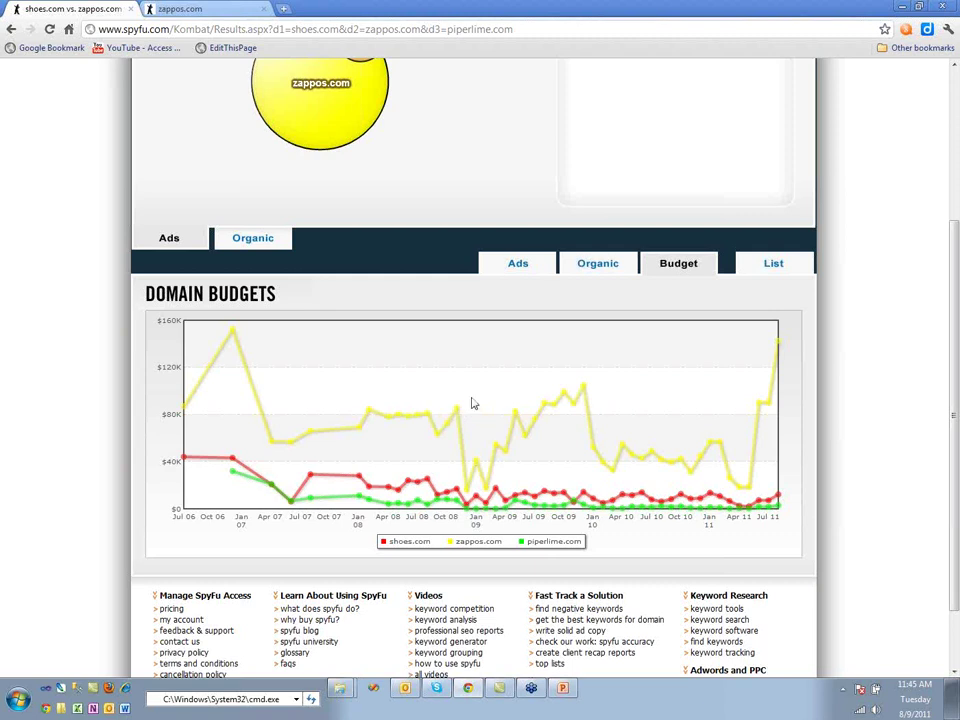
pyautogui.moveTo(603, 469)
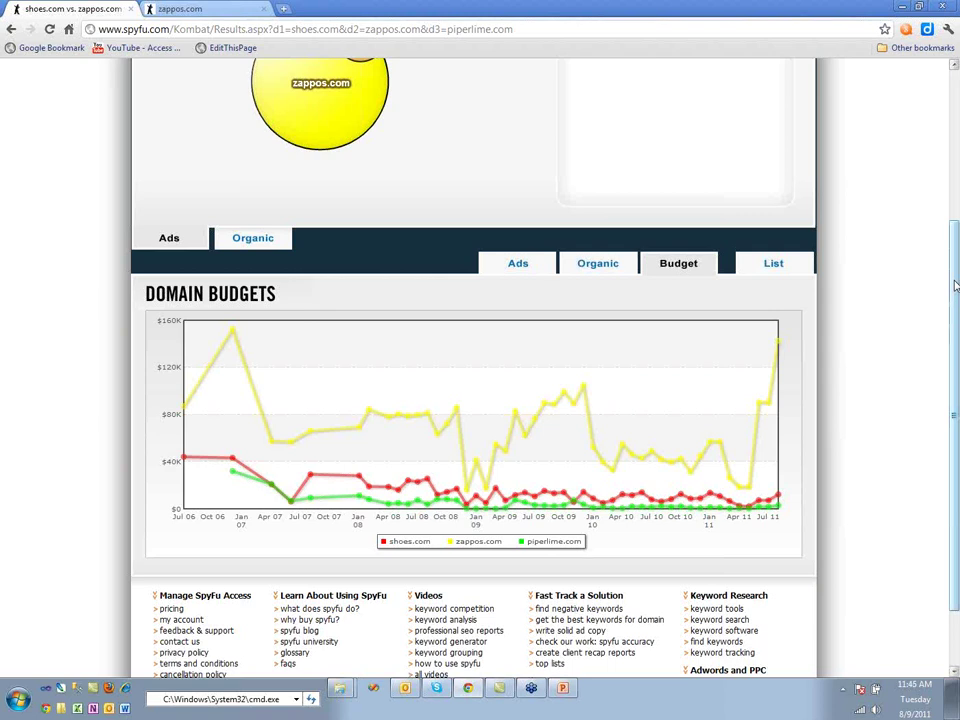
# Step: Switch the Kombat history graph back to ad keywords
pyautogui.moveTo(955, 285); pyautogui.dragTo(953, 158)
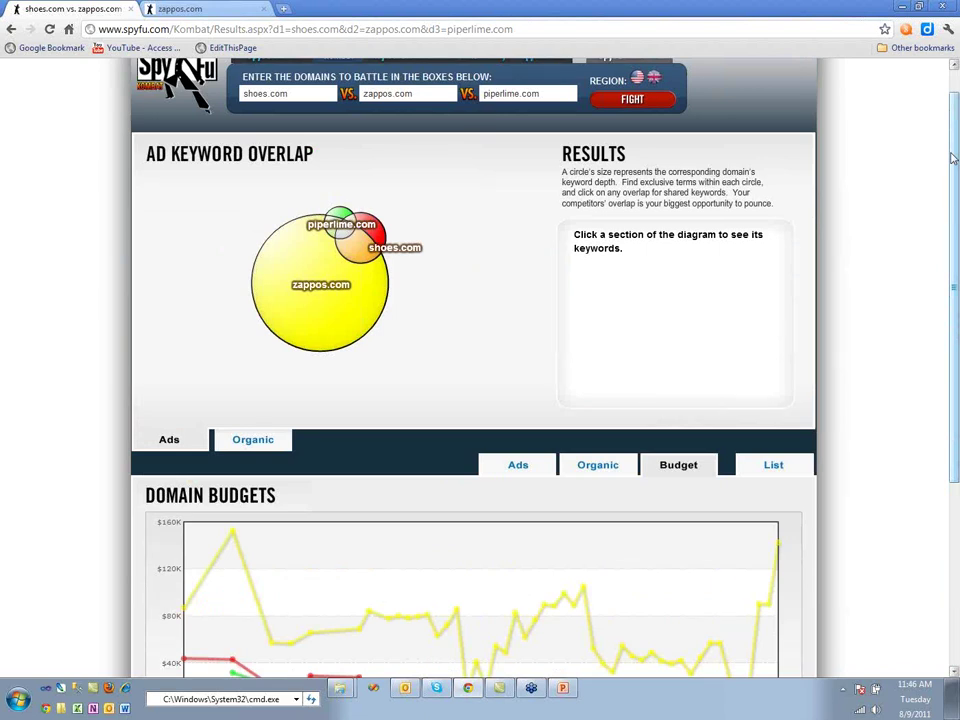
pyautogui.click(500, 463)
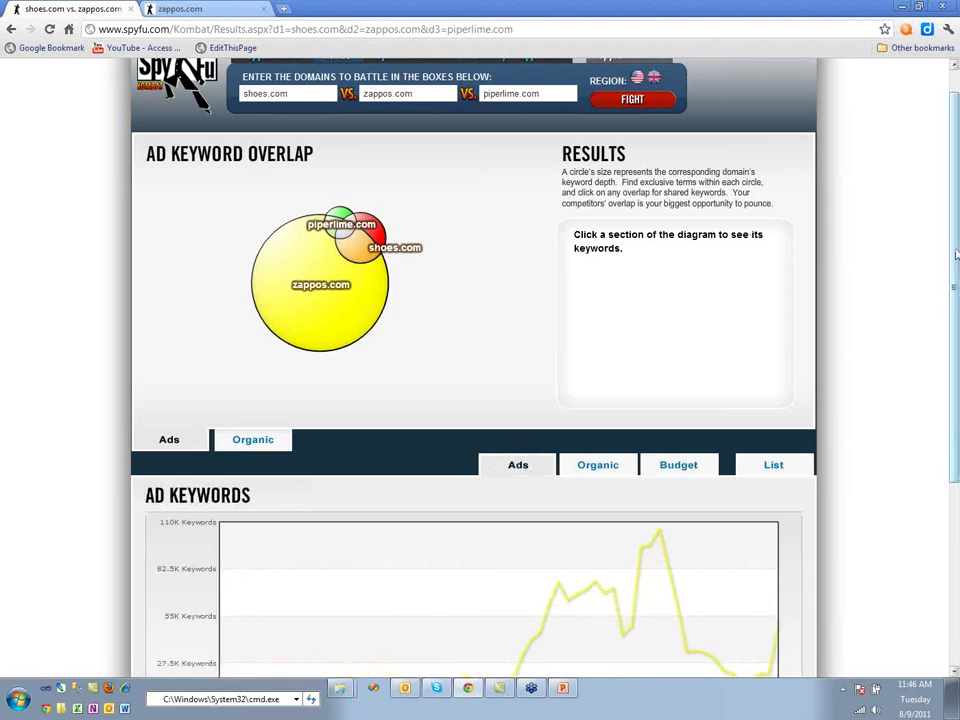
# Step: Examine the ad keywords history graph of shoes.com, zappos.com and piperlime.com
pyautogui.scroll(-2, 955, 255)
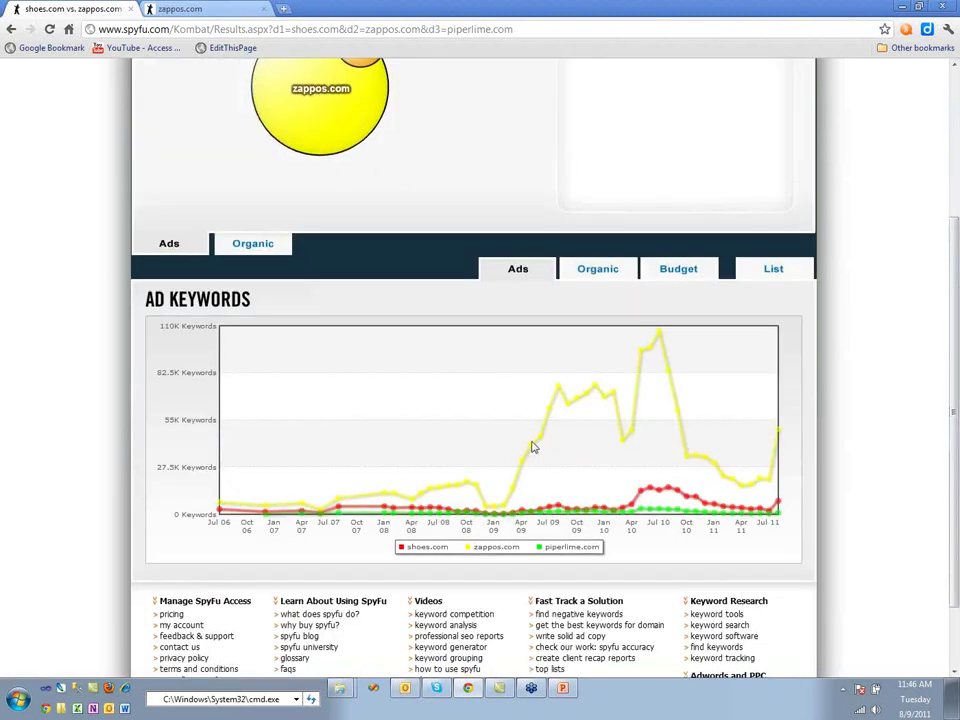
pyautogui.moveTo(541, 445)
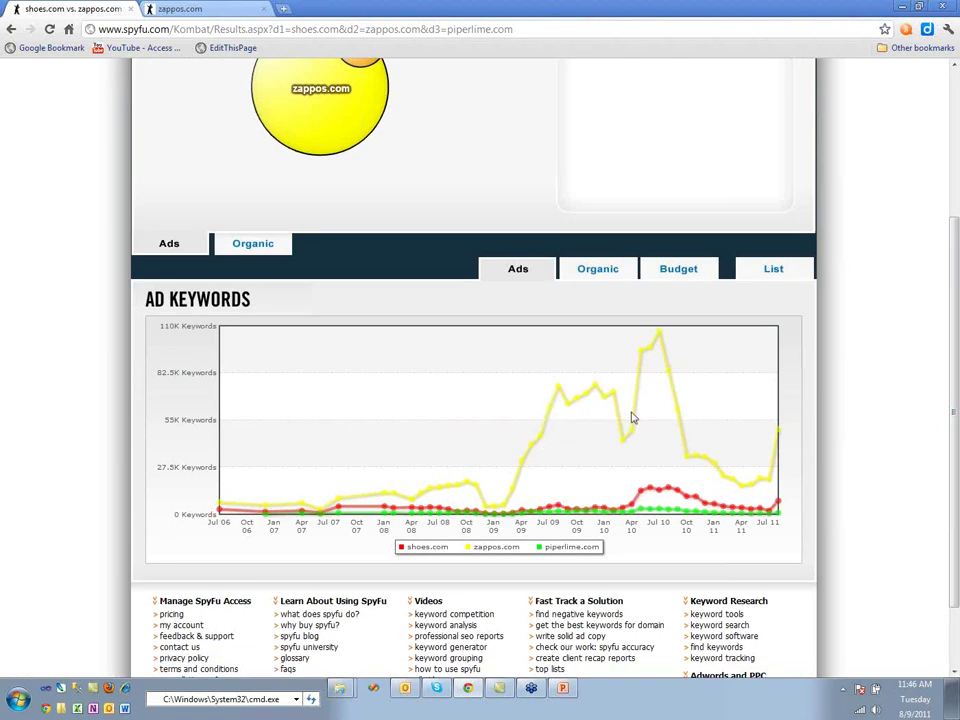
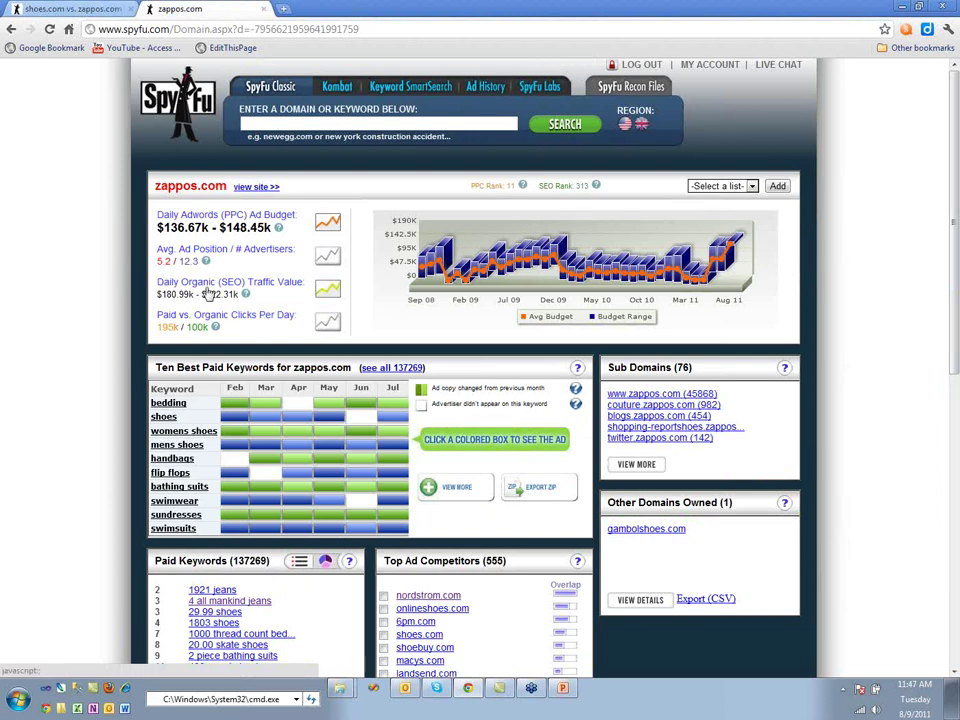
# Step: Switch the zappos.com overview chart to paid versus organic clicks per day and inspect its monthly bars
pyautogui.click(331, 324)
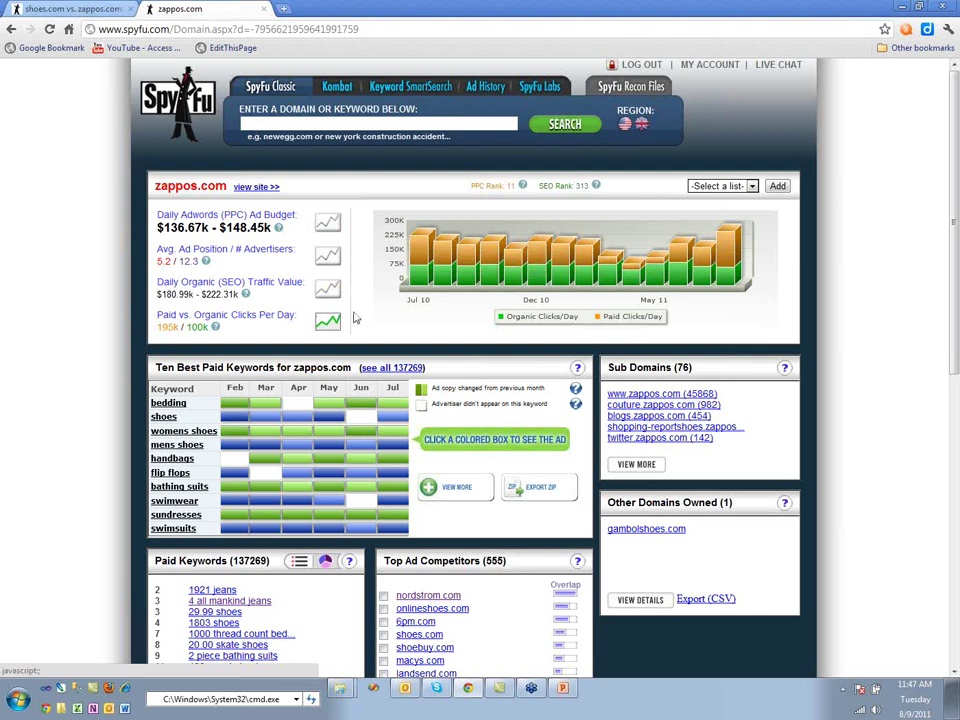
pyautogui.moveTo(422, 270)
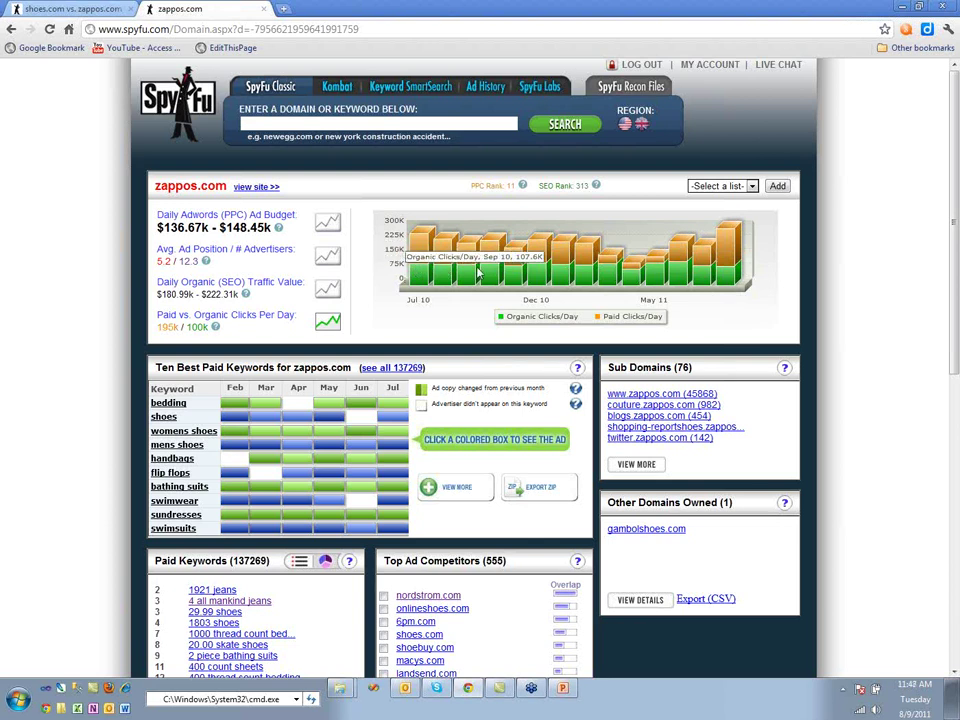
# Step: Search SpyFu Classic for the domain walmart.com
pyautogui.click(254, 122)
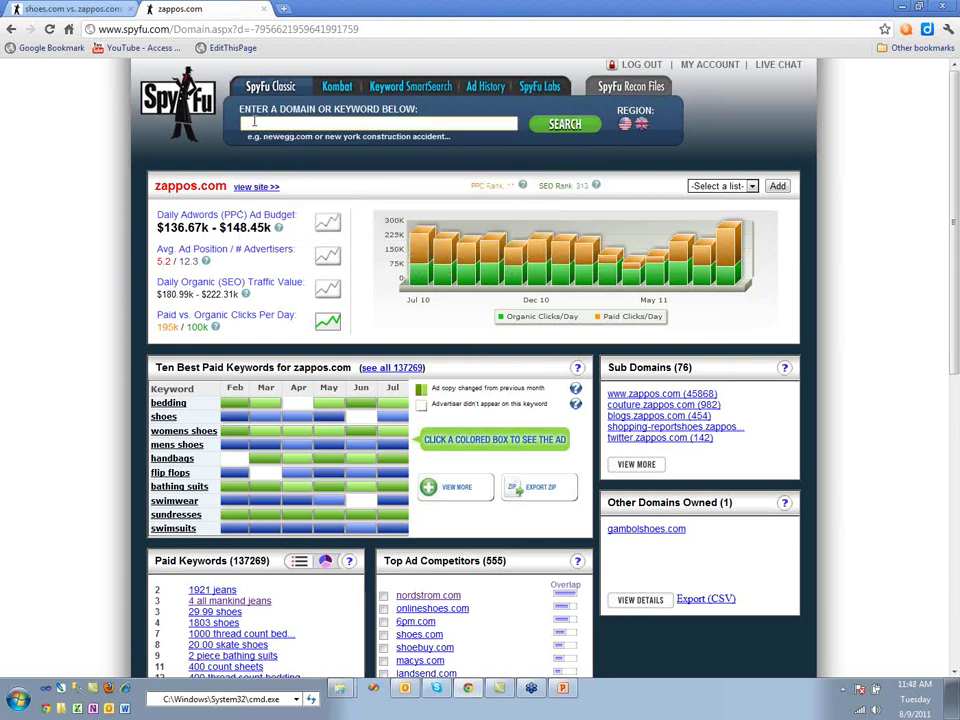
pyautogui.write('target.c')
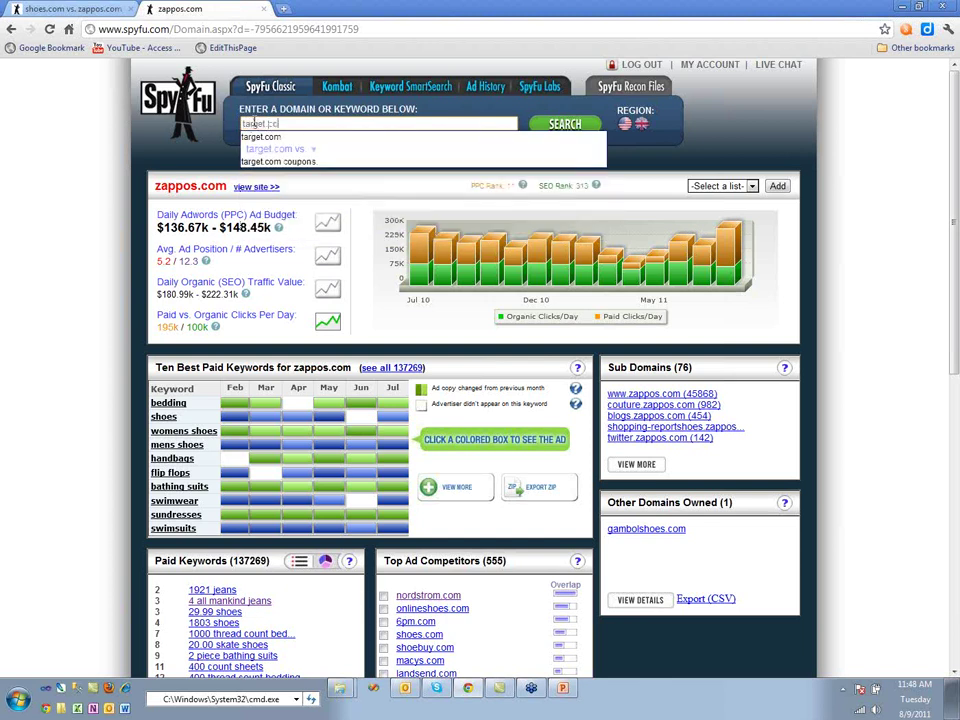
pyautogui.hotkey('ctrl', 'a')
pyautogui.write('walmart')
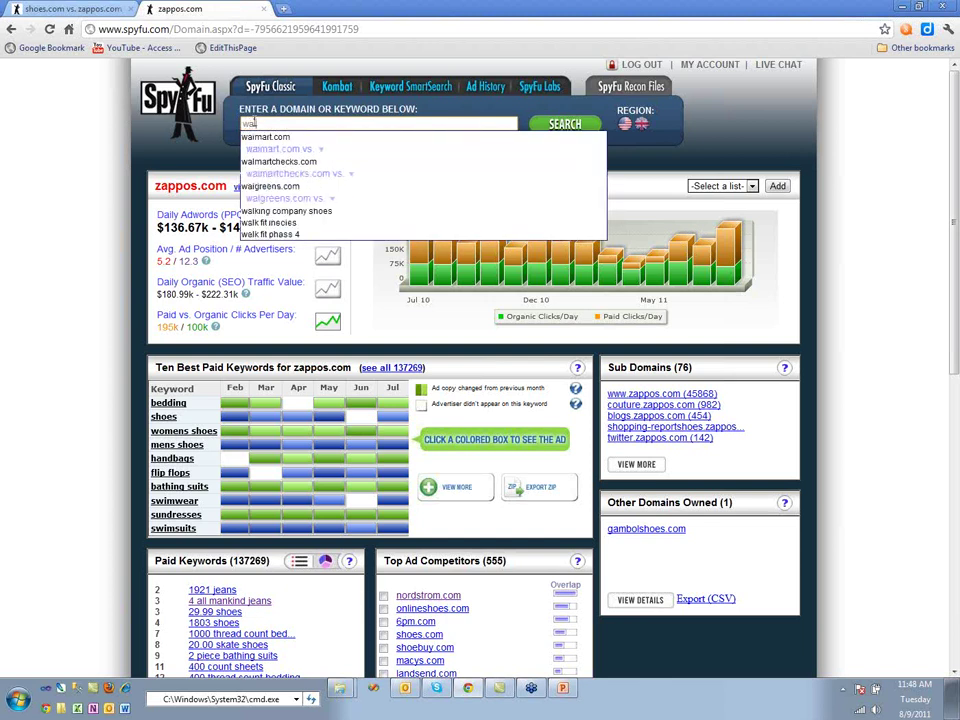
pyautogui.write('.com')
pyautogui.press('Return')
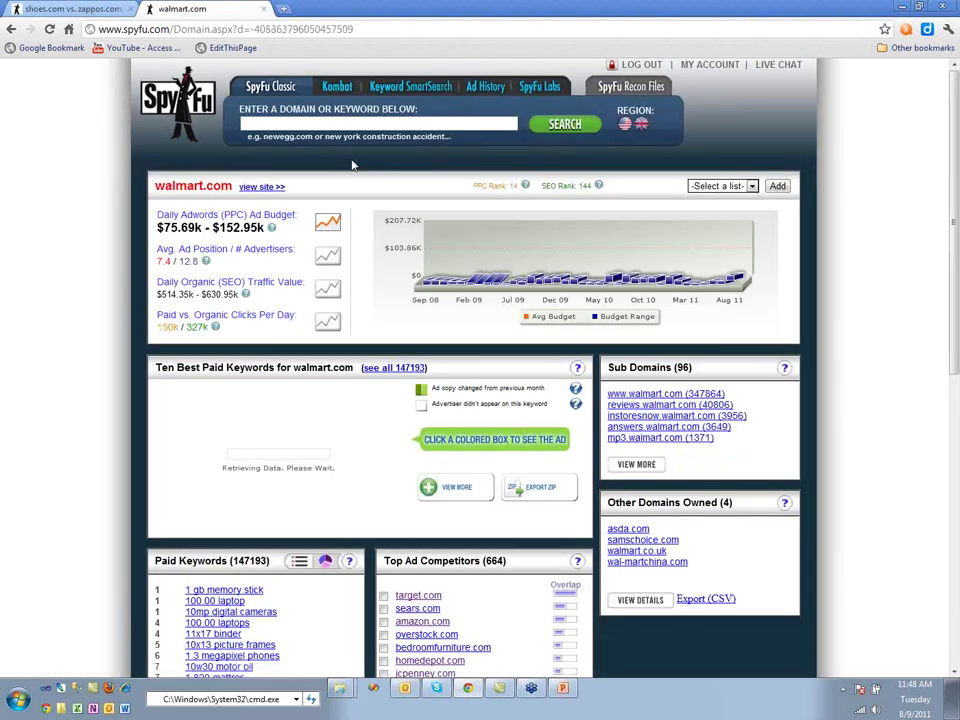
# Step: Switch the walmart.com overview chart to paid versus organic clicks per day and compare its monthly bars
pyautogui.click(326, 331)
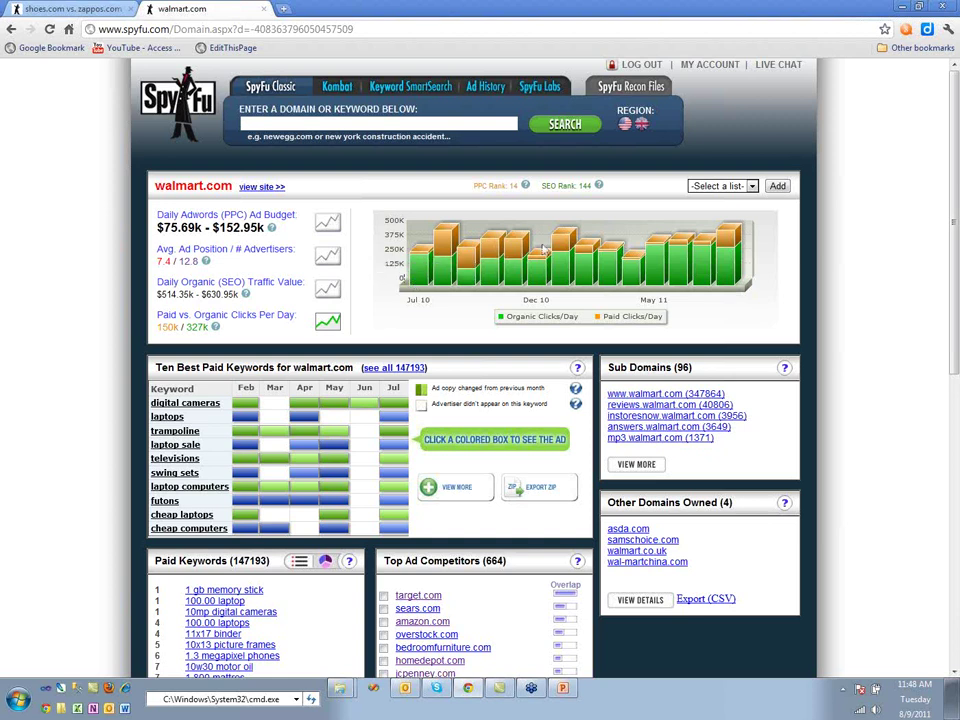
pyautogui.moveTo(728, 247)
pyautogui.moveTo(476, 281)
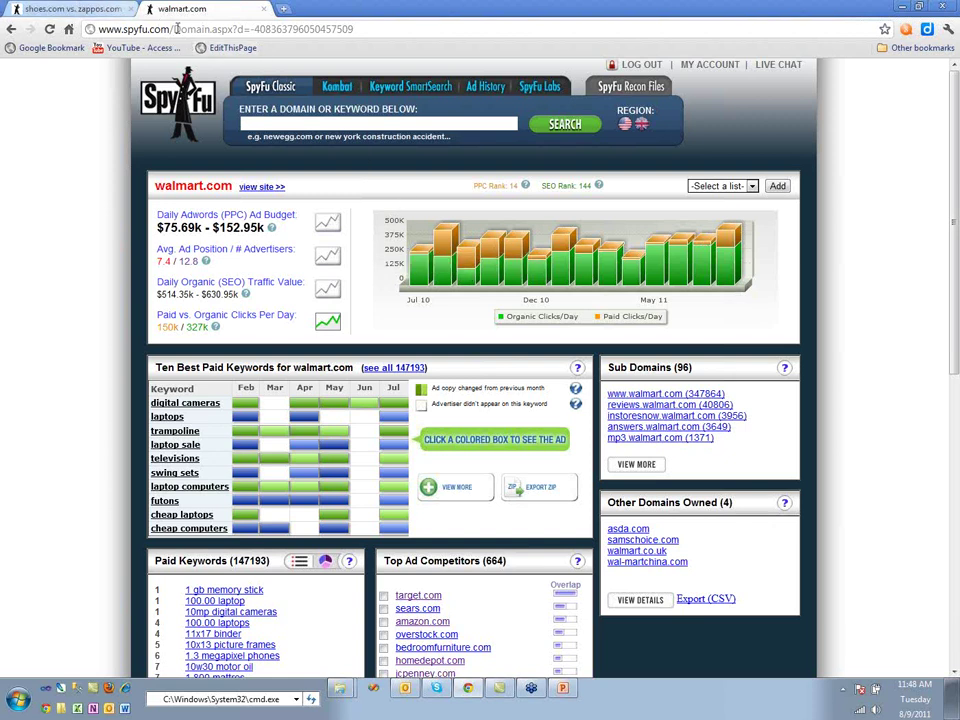
# Step: Run a Kombat comparison of walmart.com against target.com
pyautogui.click(341, 88)
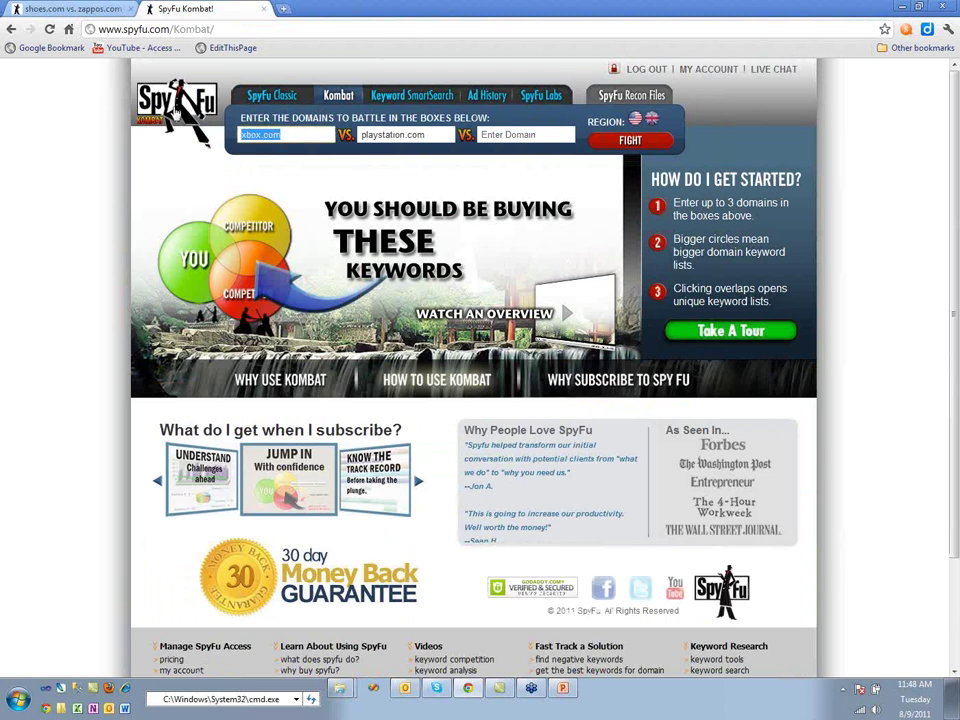
pyautogui.write('walmart.com')
pyautogui.click(432, 138)
pyautogui.write('pla')
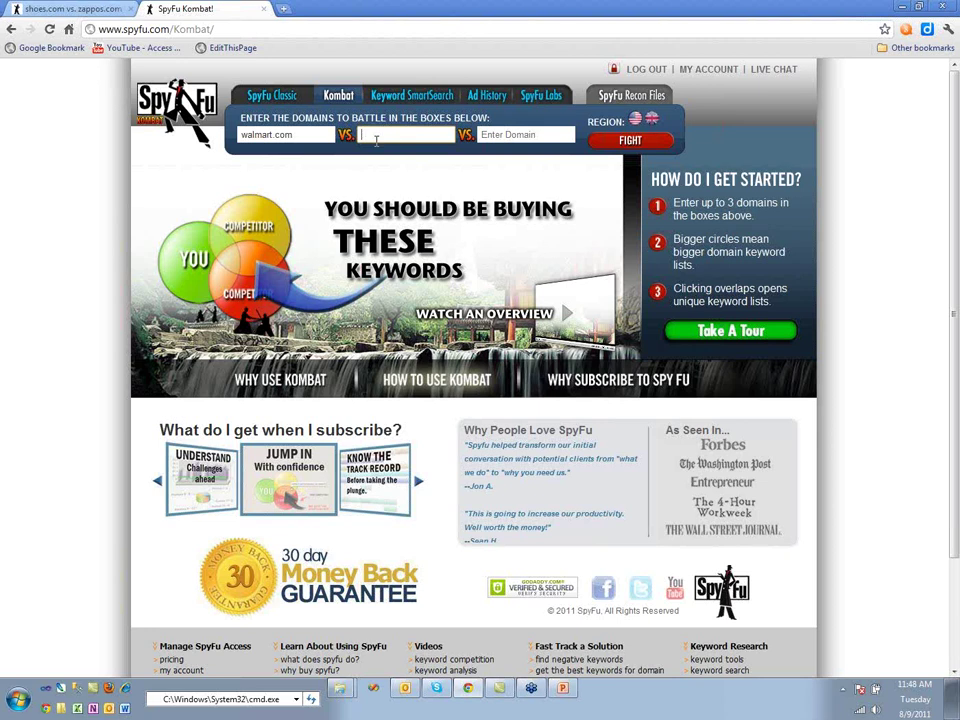
pyautogui.write('get.com')
pyautogui.press('Return')
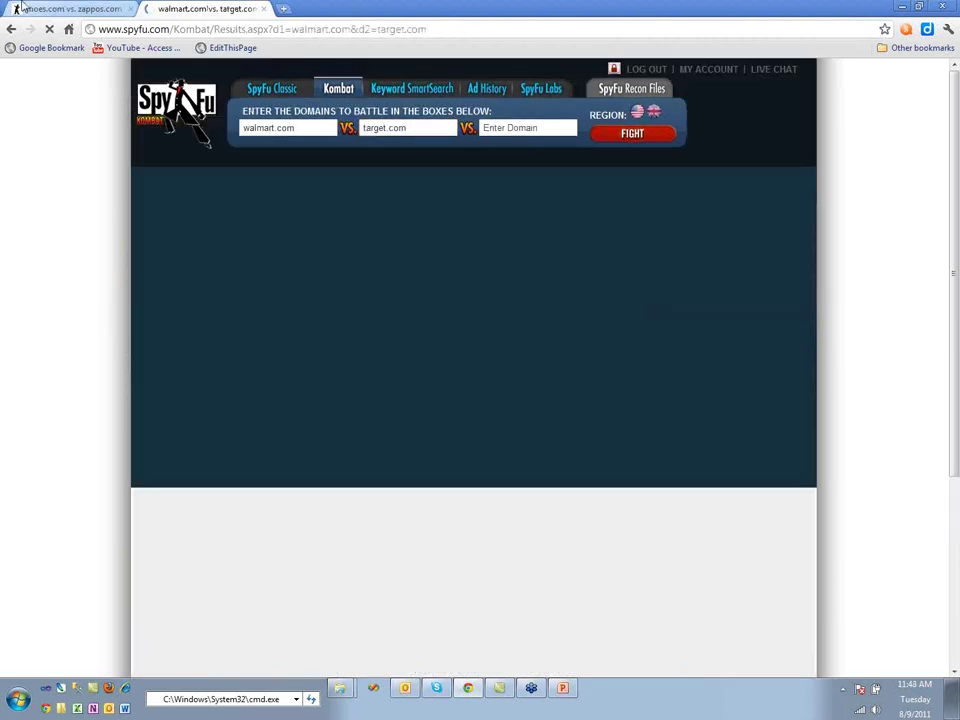
# Step: Revisit the shoes.com comparison, and return to the walmart.com and target.com comparison to examine its ad keywords history graph
pyautogui.click(38, 7)
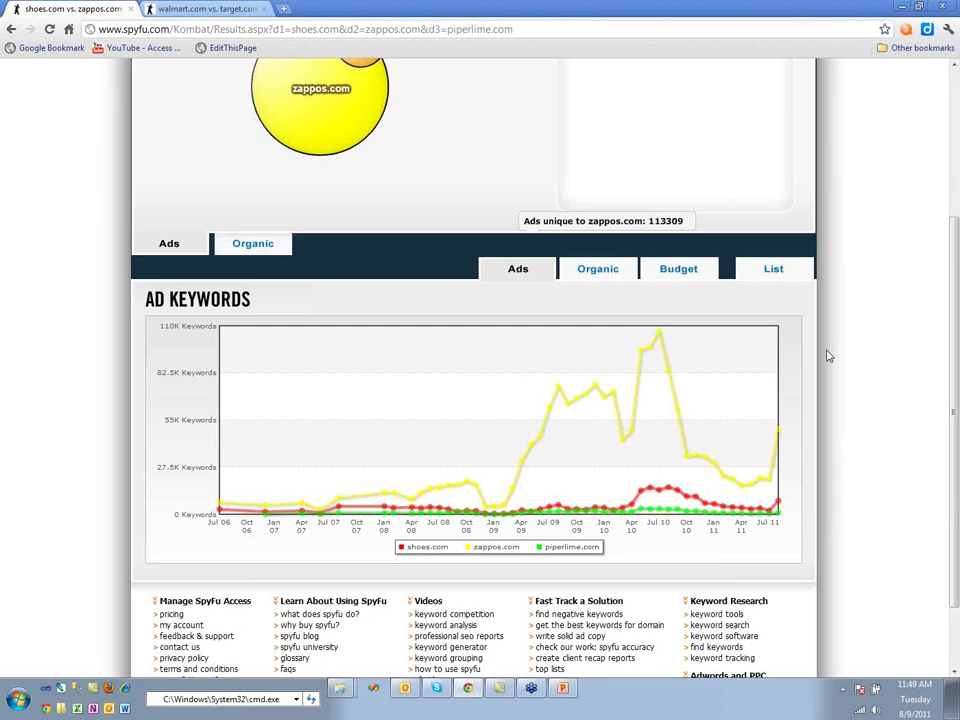
pyautogui.click(224, 8)
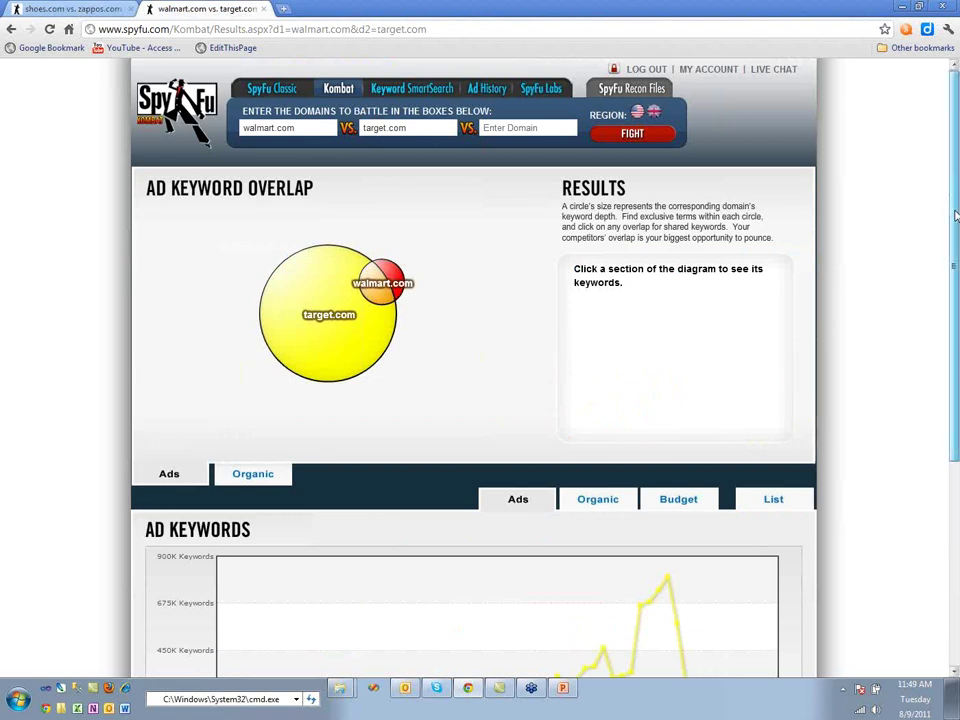
pyautogui.scroll(-3, 945, 358)
pyautogui.scroll(-1, 943, 379)
pyautogui.scroll(1, 936, 369)
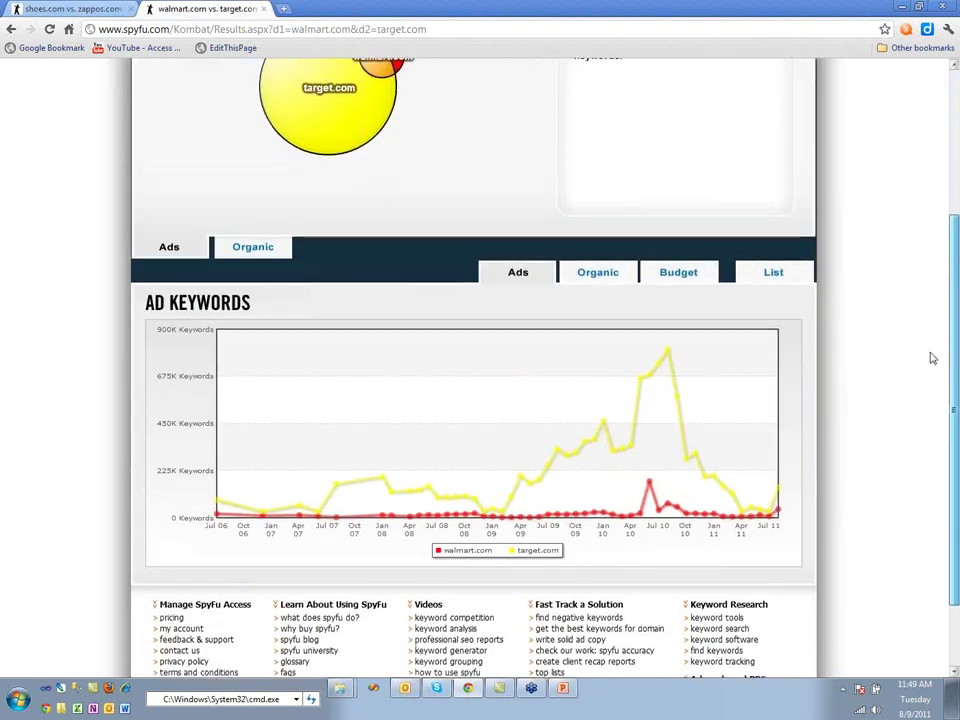
# Step: Switch the walmart.com and target.com history graph to organic keywords and examine both trends
pyautogui.click(596, 275)
pyautogui.scroll(3, 955, 313)
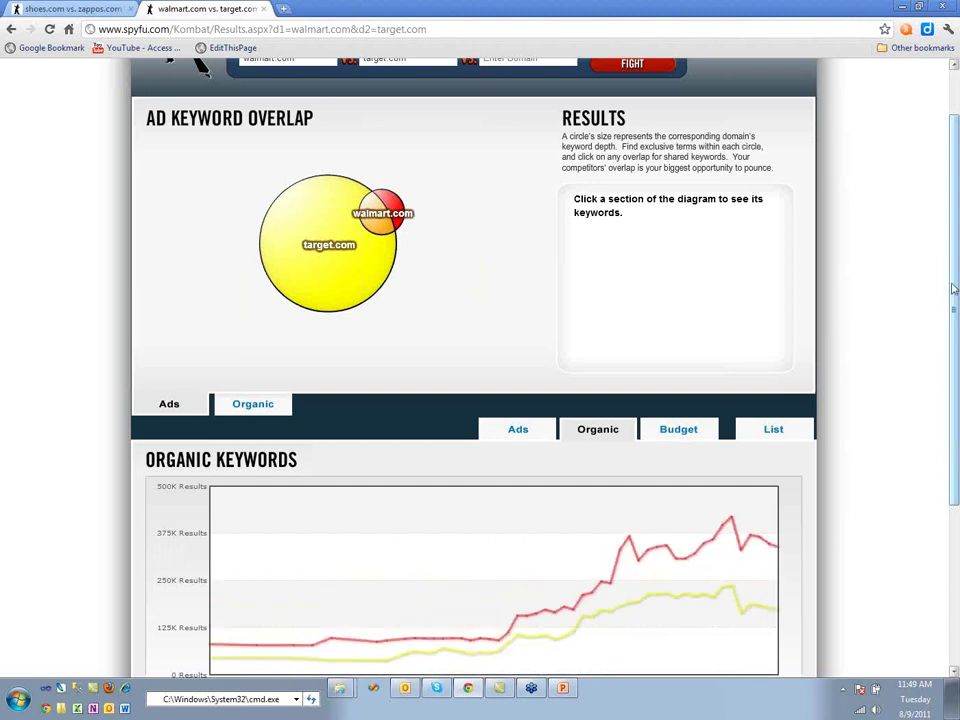
pyautogui.moveTo(952, 289); pyautogui.dragTo(943, 386)
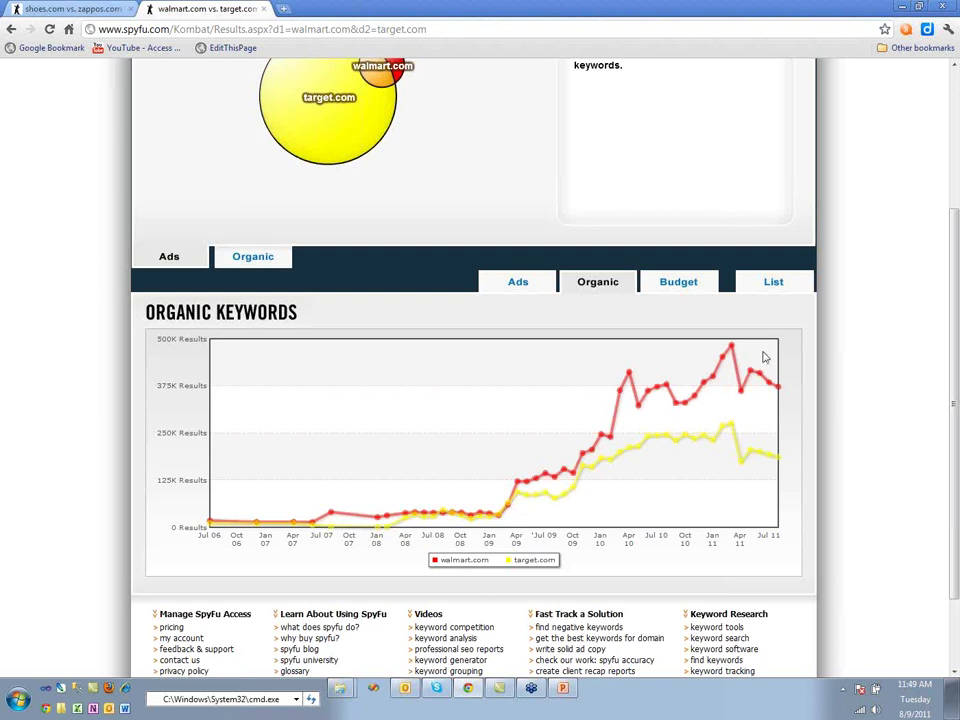
# Step: Switch the walmart.com and target.com history graph to domain budgets, and review both budget trends and the ad keyword overlap diagram
pyautogui.click(697, 283)
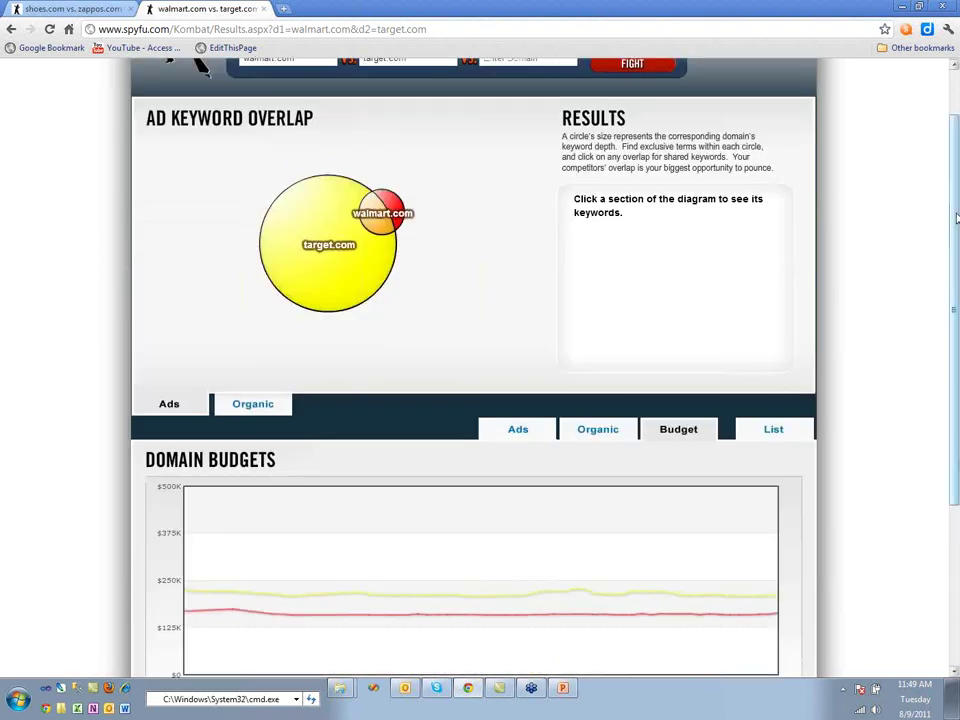
pyautogui.scroll(-1, 940, 262)
pyautogui.scroll(-1, 940, 262)
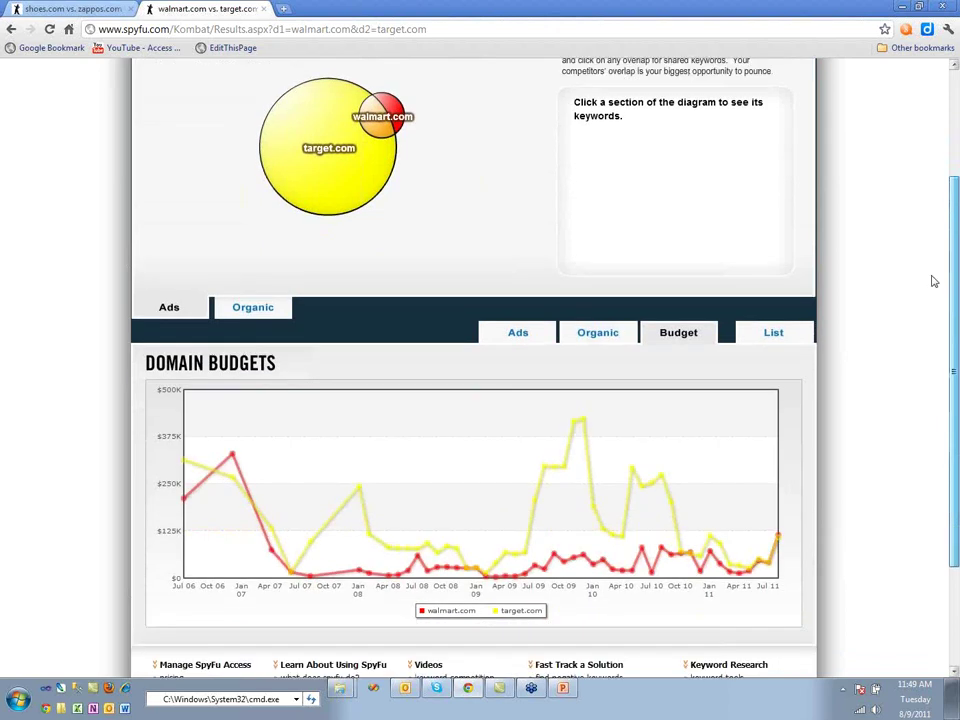
pyautogui.scroll(-2, 930, 298)
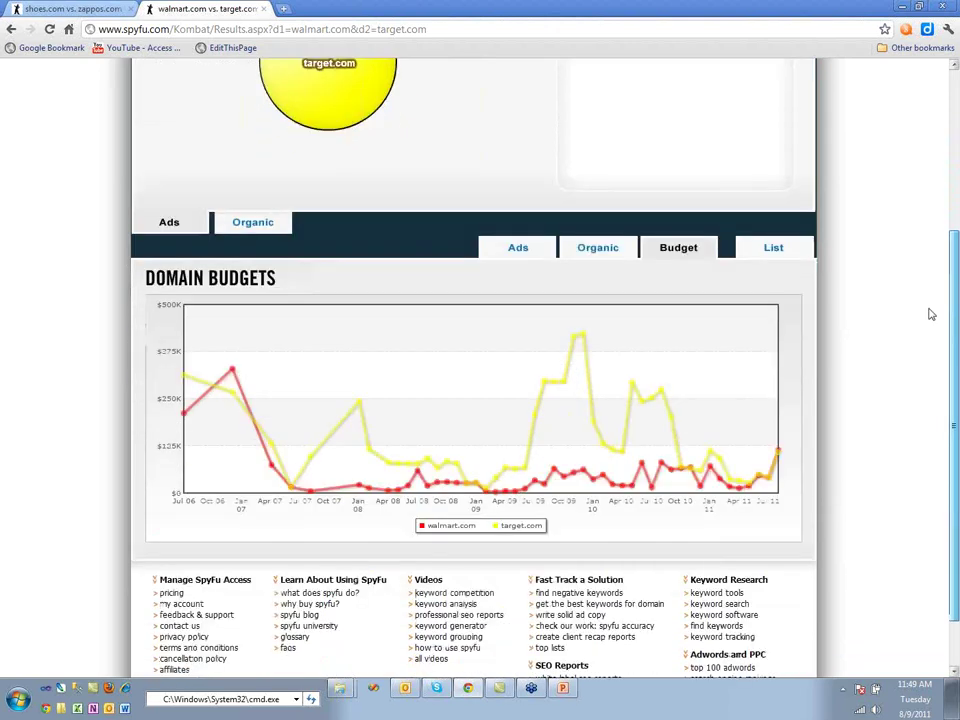
pyautogui.scroll(5, 927, 315)
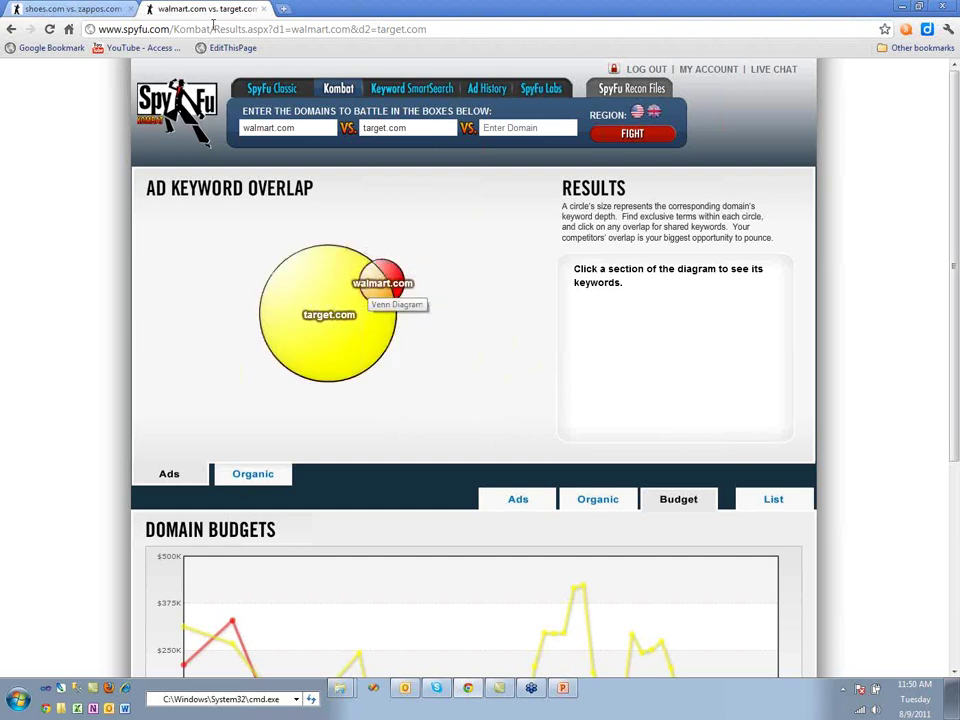
pyautogui.click(90, 8)
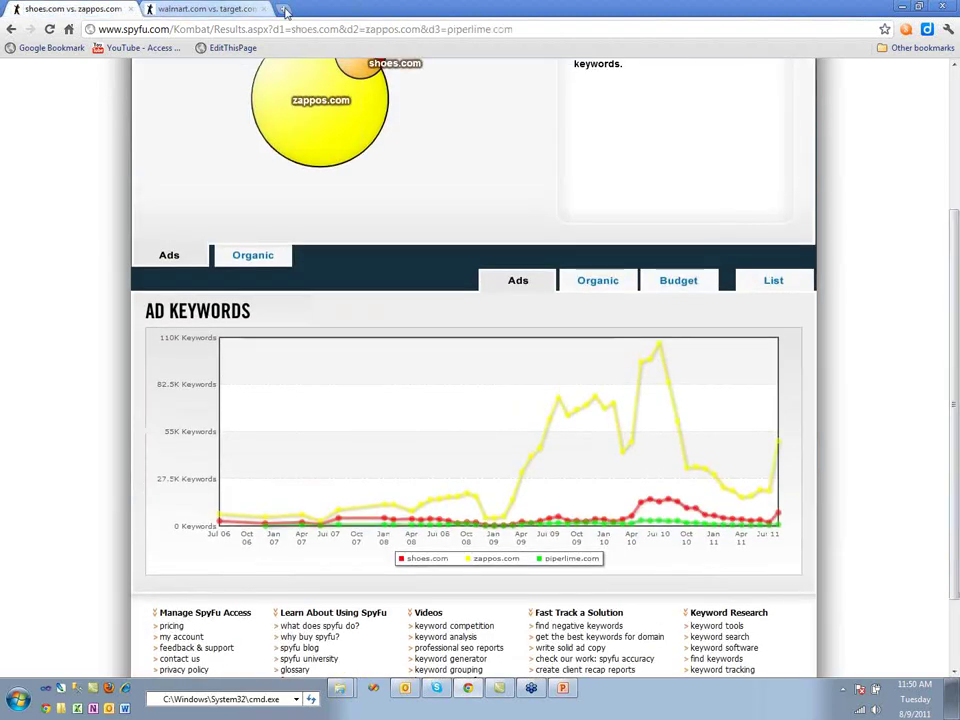
pyautogui.click(285, 9)
pyautogui.write('www')
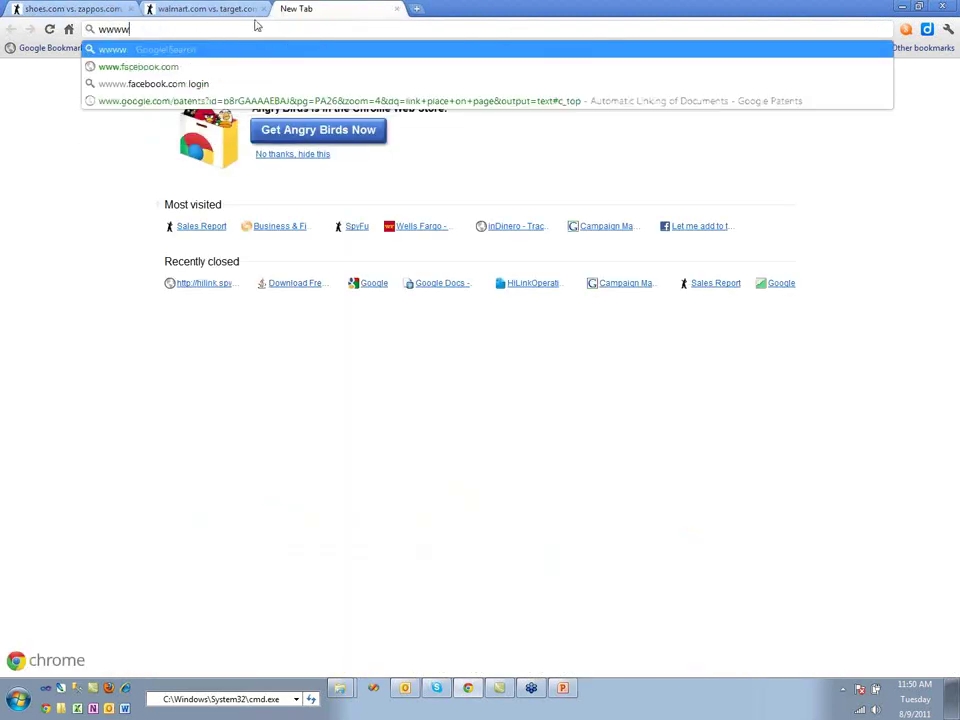
pyautogui.press('BackSpace')
pyautogui.write('.spyfu.com')
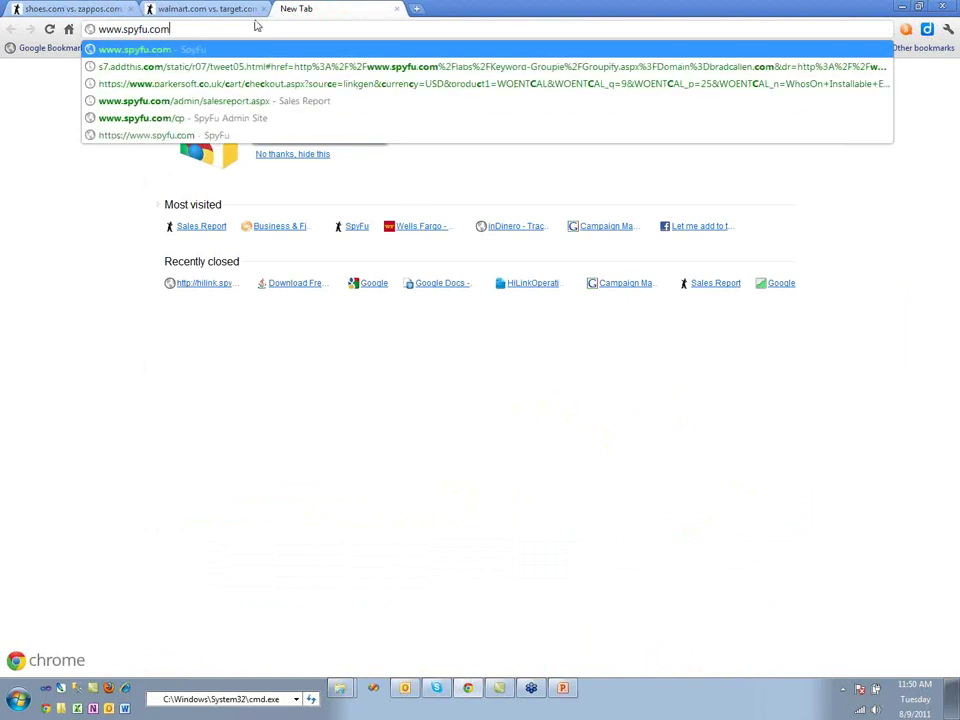
pyautogui.press('Return')
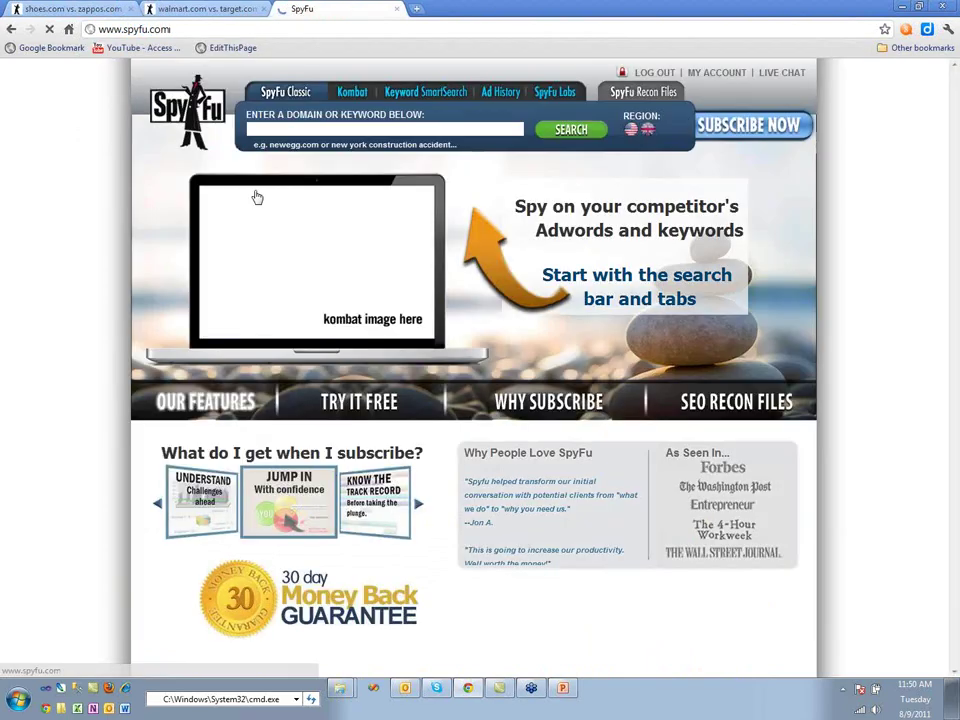
pyautogui.click(268, 130)
pyautogui.write('walmart.com')
pyautogui.press('Return')
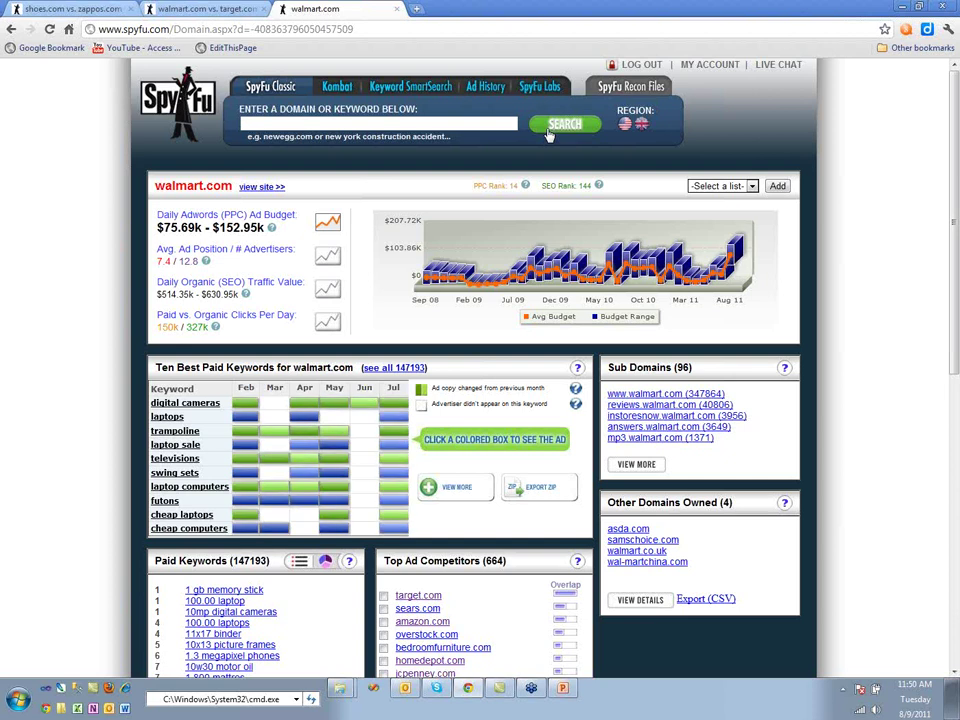
# Step: Switch the walmart.com overview chart to daily organic traffic value and inspect its data points
pyautogui.click(327, 290)
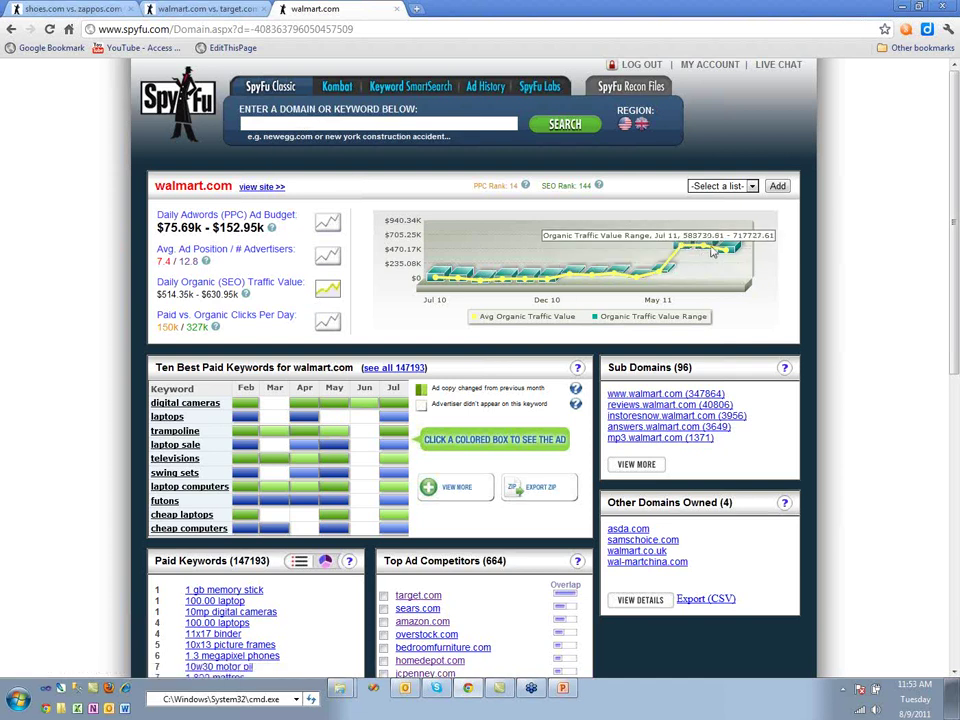
pyautogui.click(282, 123)
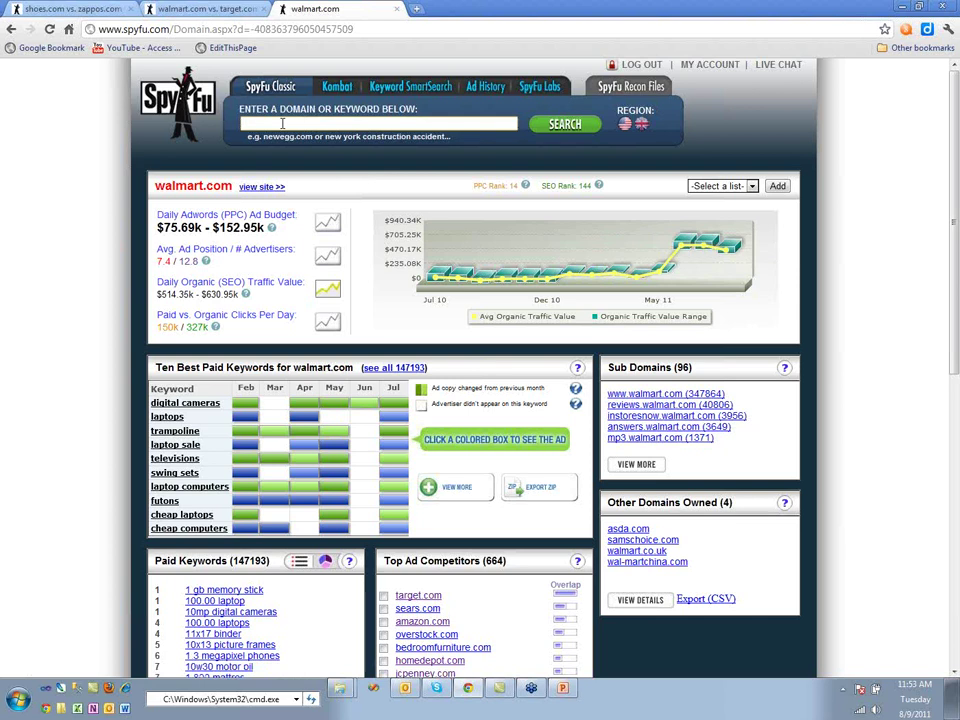
pyautogui.write('t')
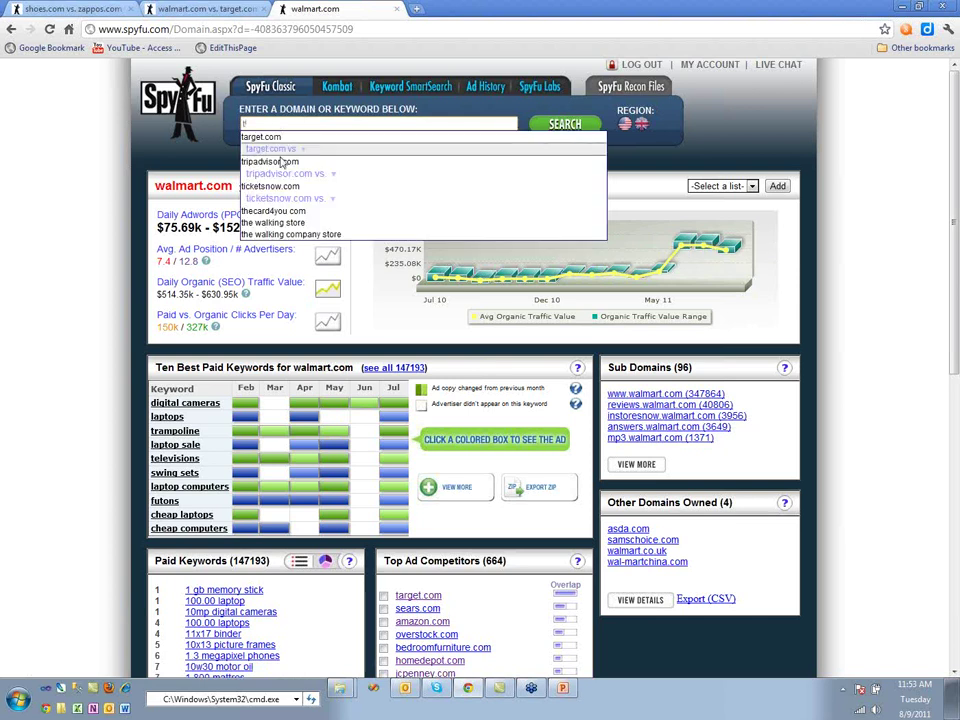
pyautogui.click(328, 321)
pyautogui.click(329, 292)
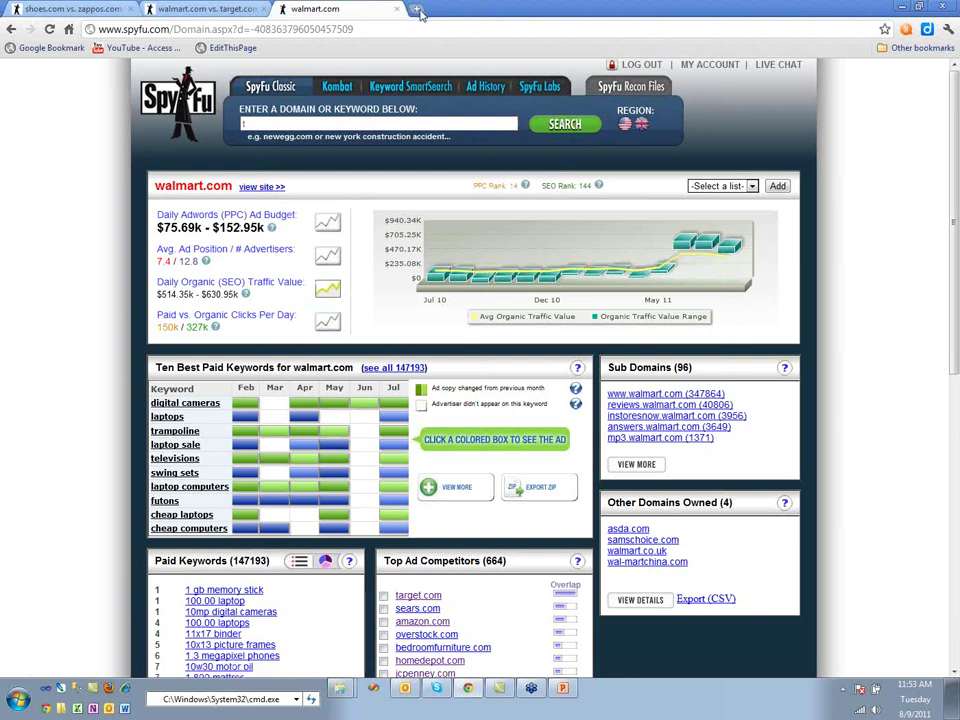
pyautogui.hotkey('ctrl', 't')
pyautogui.write('www.spyfu.')
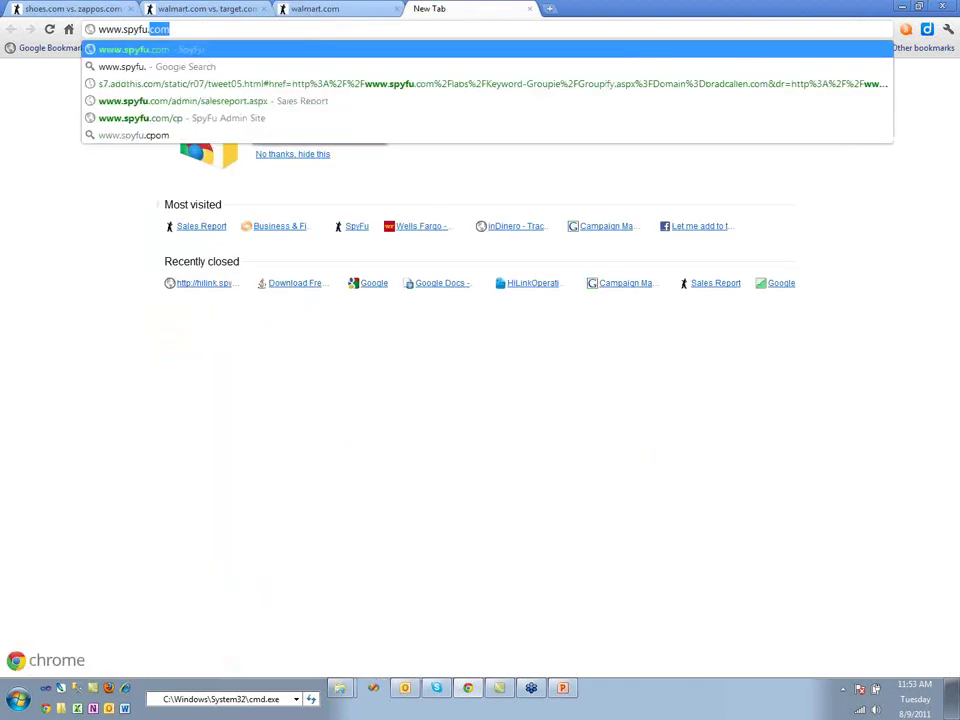
pyautogui.press('Return')
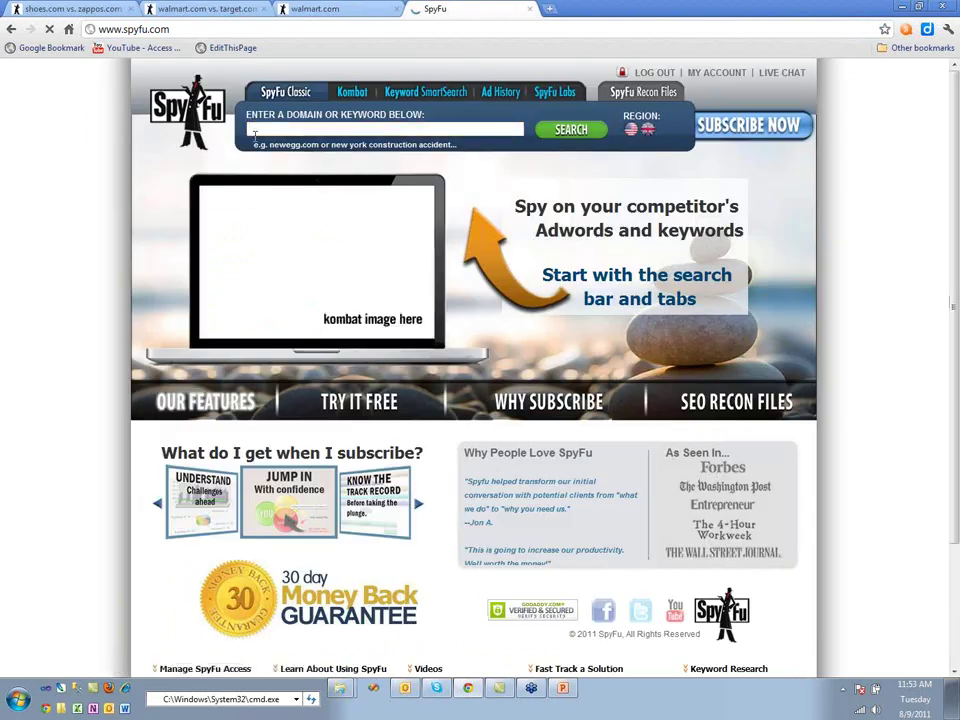
pyautogui.click(278, 129)
pyautogui.write('target.com')
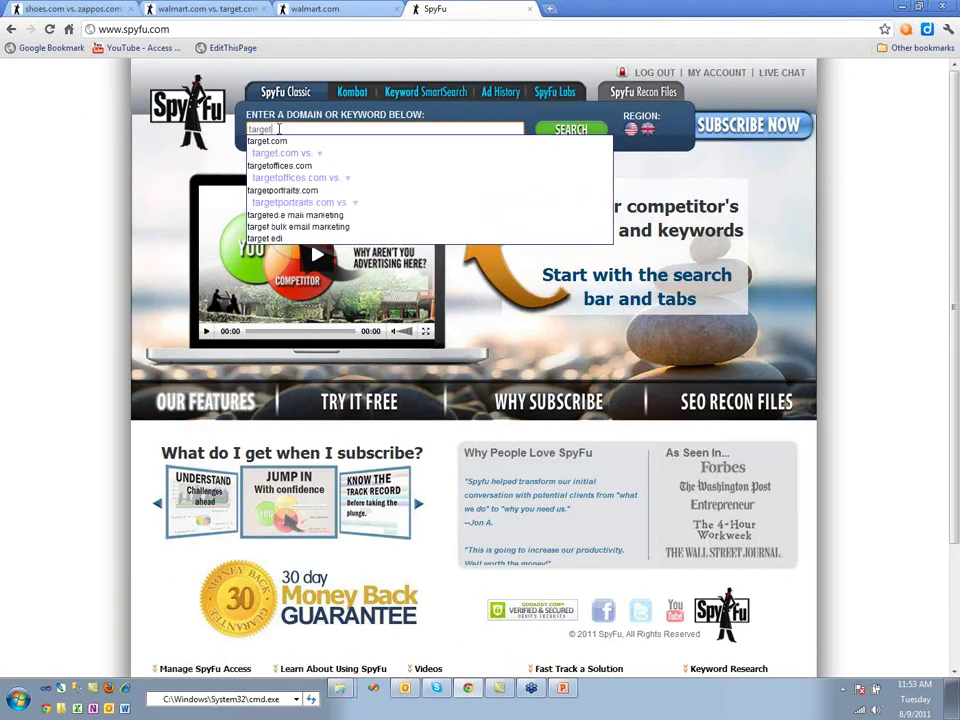
pyautogui.press('Return')
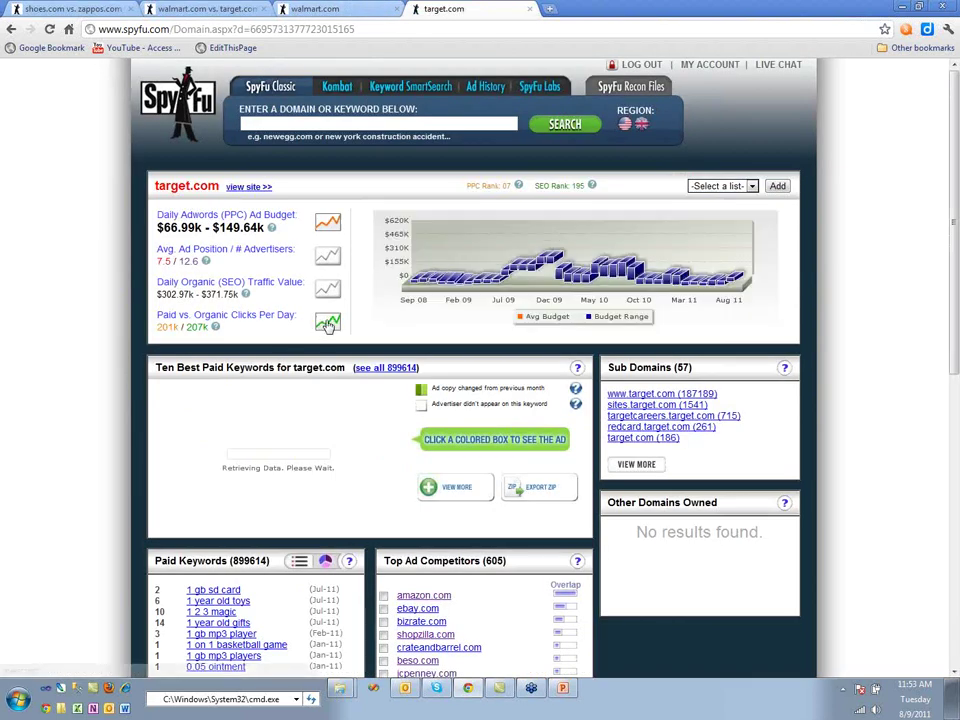
# Step: Chart target.com's paid vs. organic clicks, switch to daily organic traffic value, and compare that trend with walmart.com's chart
pyautogui.click(327, 321)
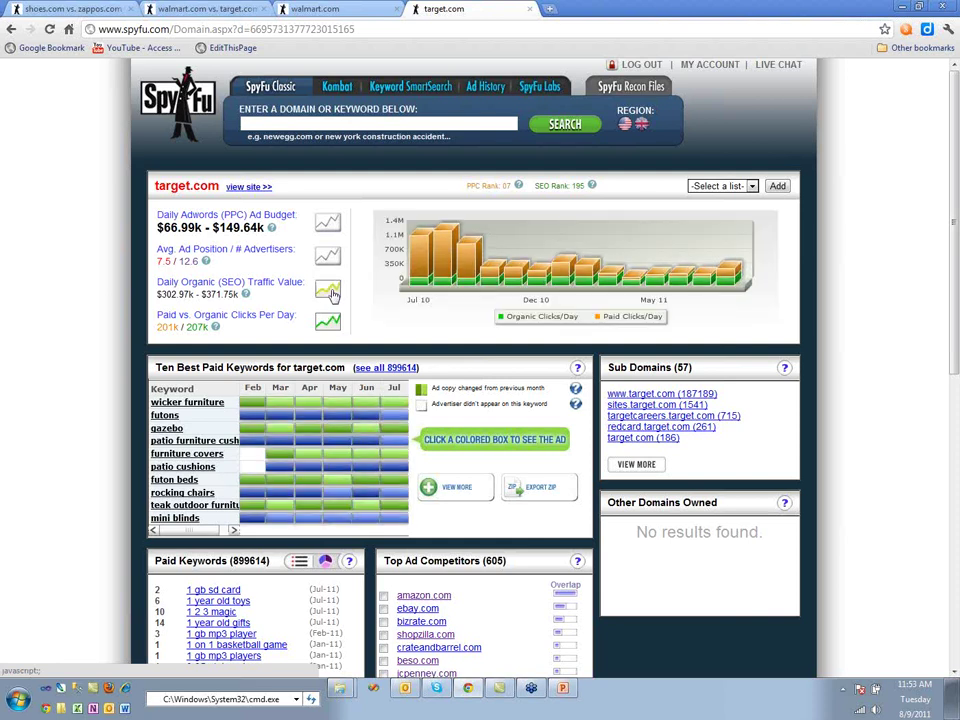
pyautogui.click(328, 290)
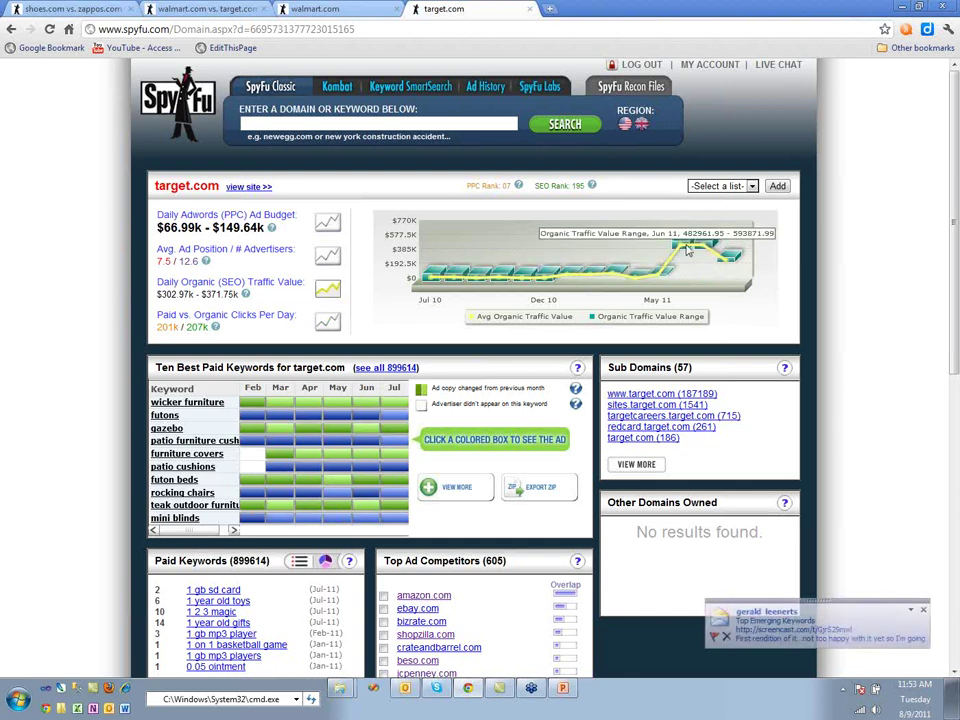
pyautogui.click(315, 8)
pyautogui.hotkey('ctrl', 'Tab')
pyautogui.click(330, 8)
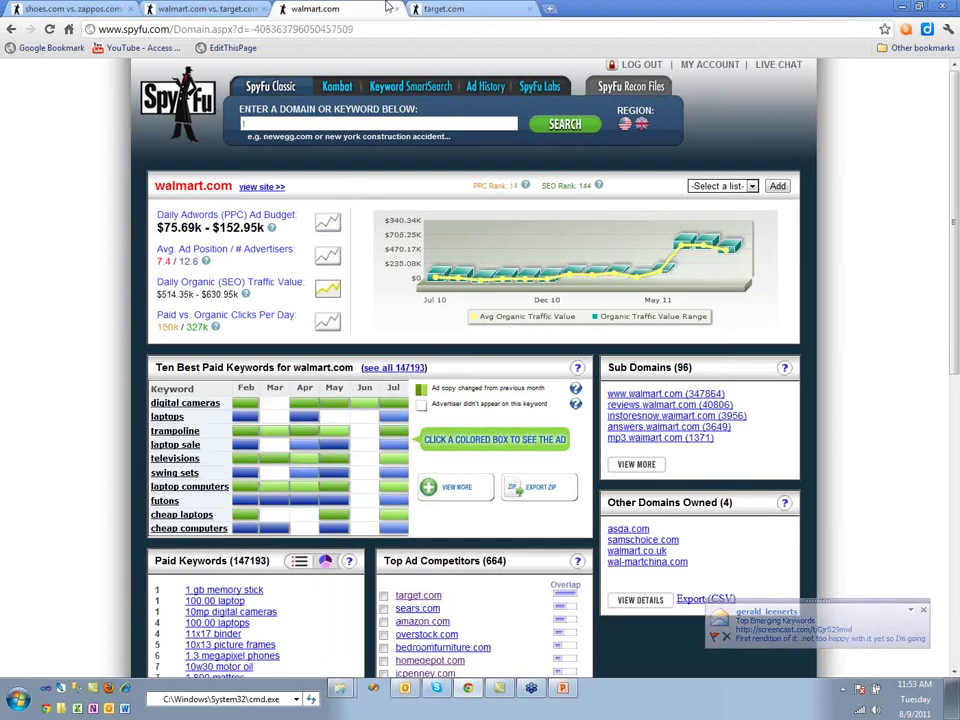
pyautogui.hotkey('ctrl', 'Tab')
pyautogui.click(368, 8)
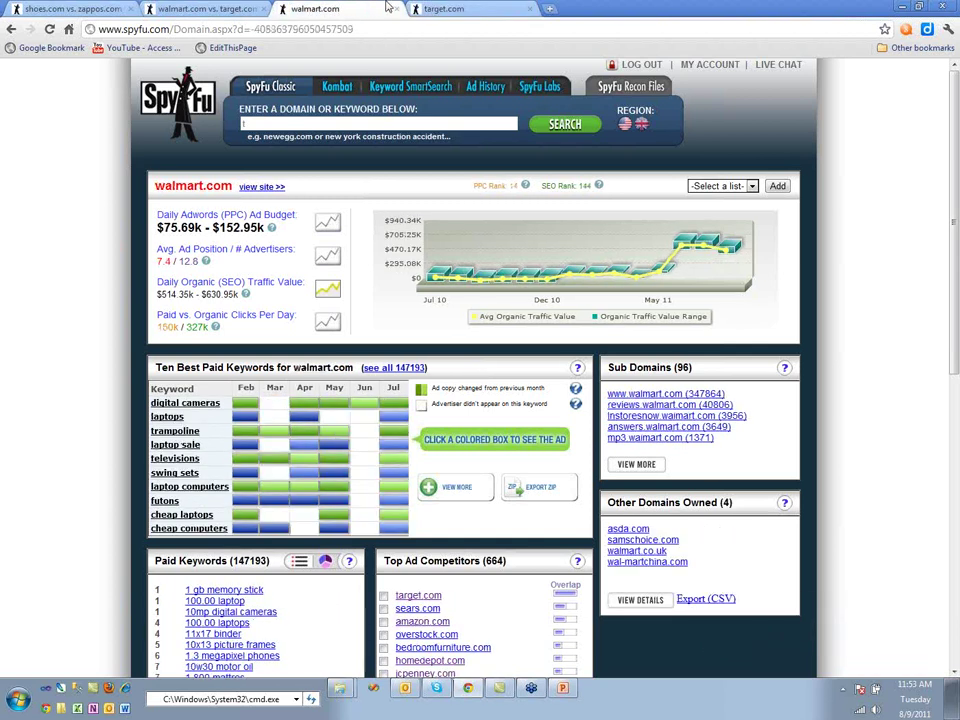
pyautogui.hotkey('ctrl', 'Tab')
pyautogui.click(392, 8)
pyautogui.moveTo(707, 256)
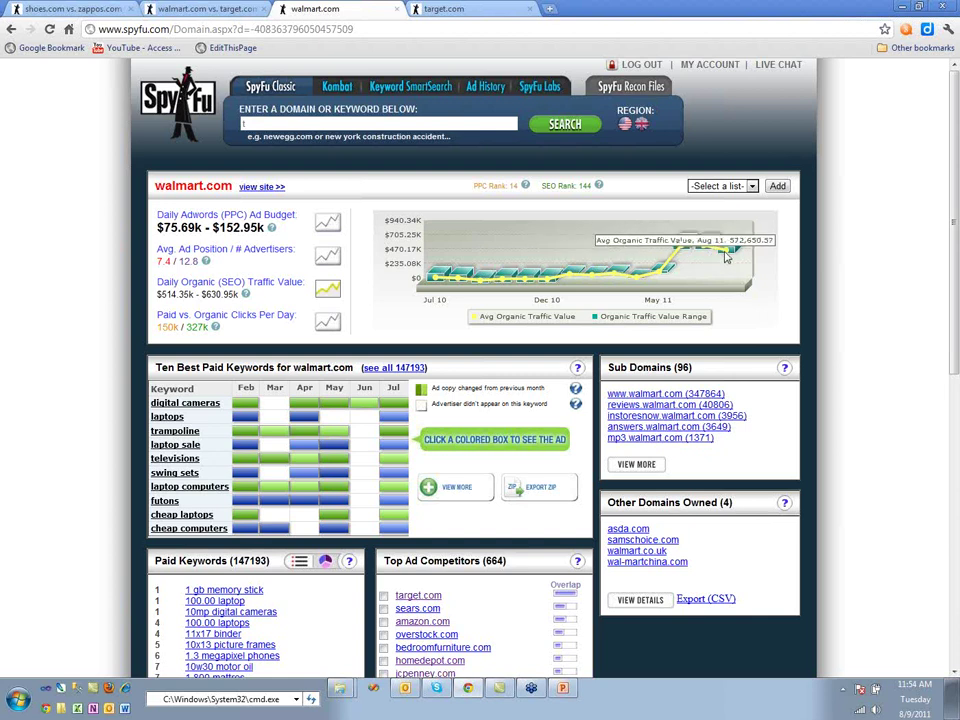
pyautogui.moveTo(659, 274)
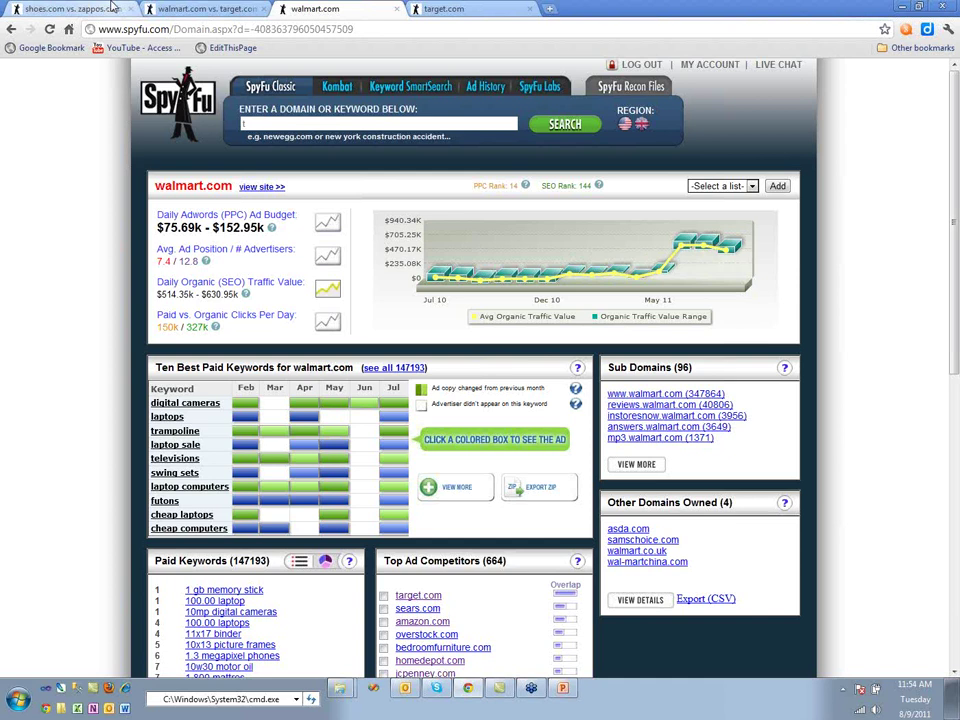
# Step: Return to the shoes.com, zappos.com and piperlime.com comparison and show the ad keywords common to all three domains
pyautogui.click(70, 8)
pyautogui.moveTo(951, 226); pyautogui.dragTo(950, 75)
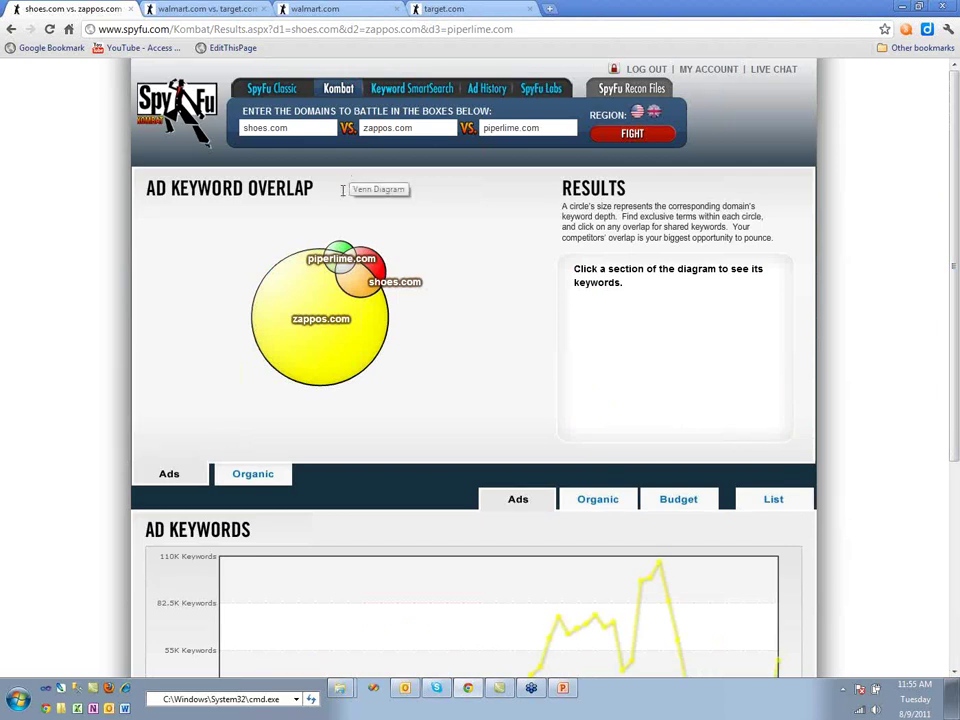
pyautogui.moveTo(231, 250)
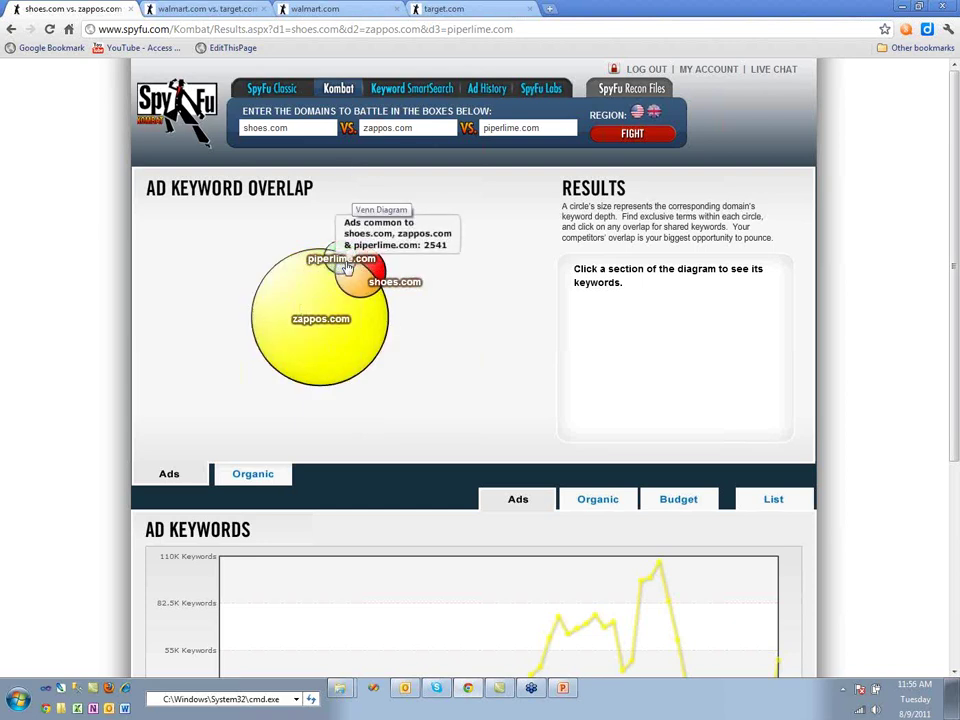
pyautogui.click(347, 268)
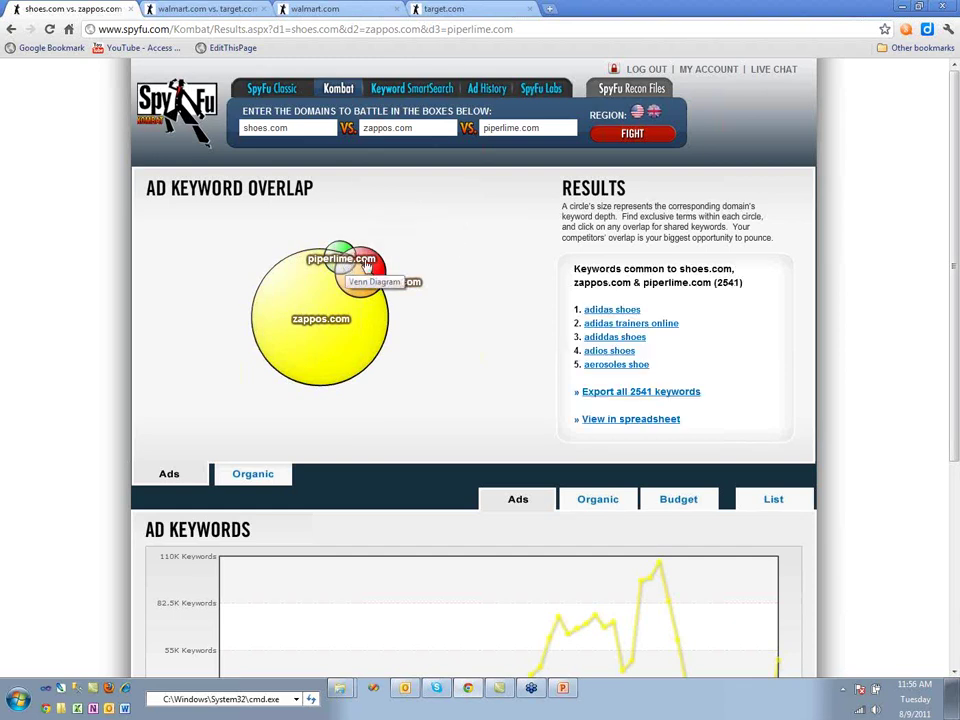
# Step: View the keywords shared by the three shoe domains in the spreadsheet list and look through it
pyautogui.click(625, 420)
pyautogui.moveTo(955, 203); pyautogui.dragTo(934, 227)
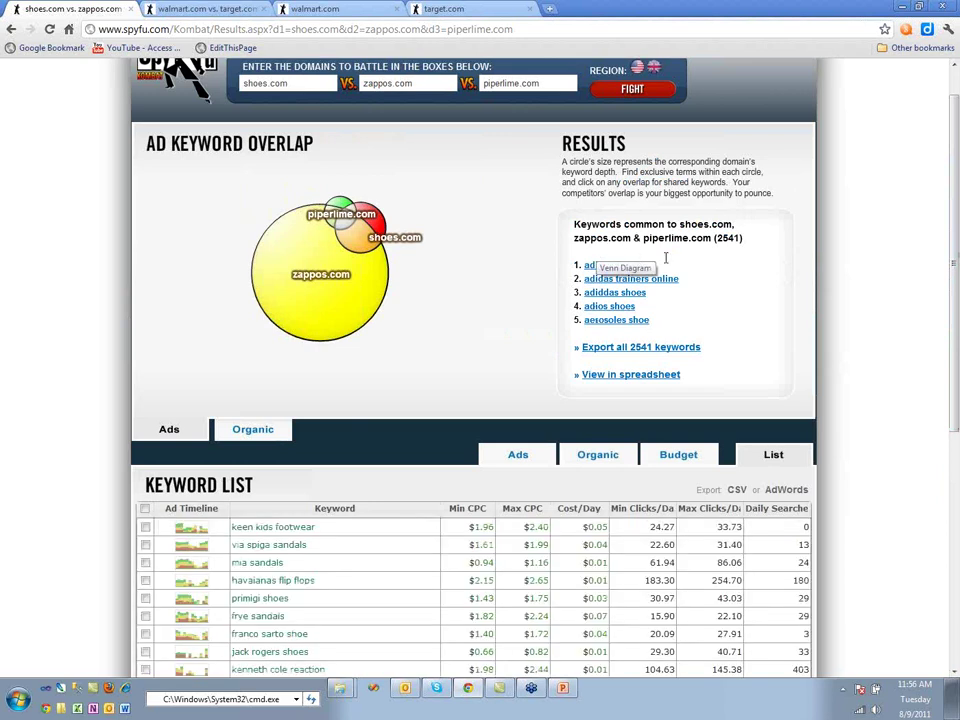
pyautogui.moveTo(955, 258); pyautogui.dragTo(917, 381)
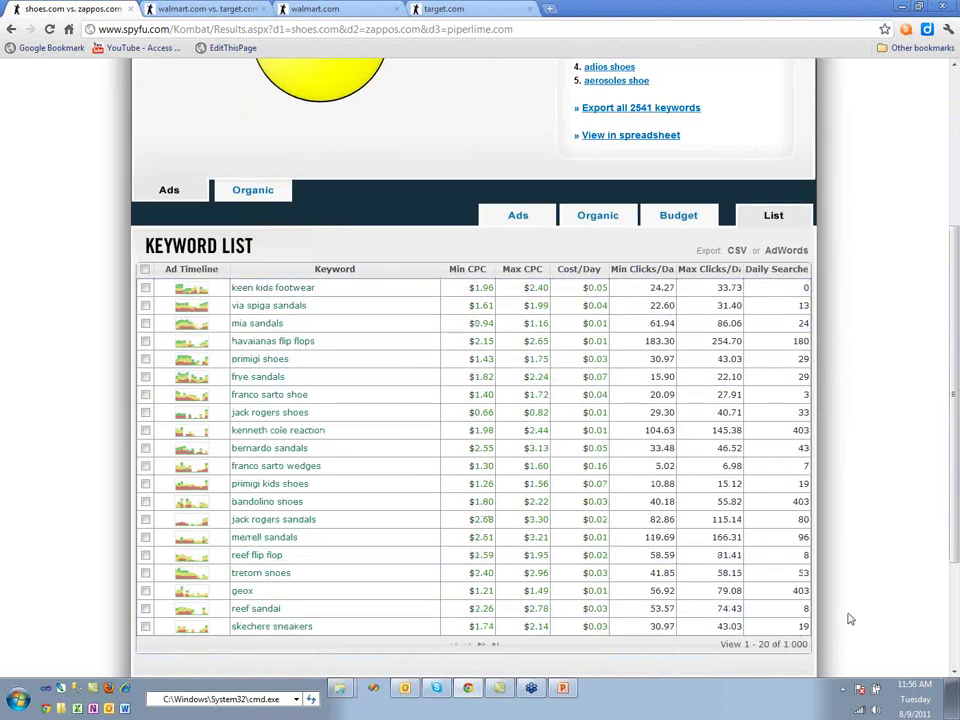
pyautogui.moveTo(957, 313); pyautogui.dragTo(910, 208)
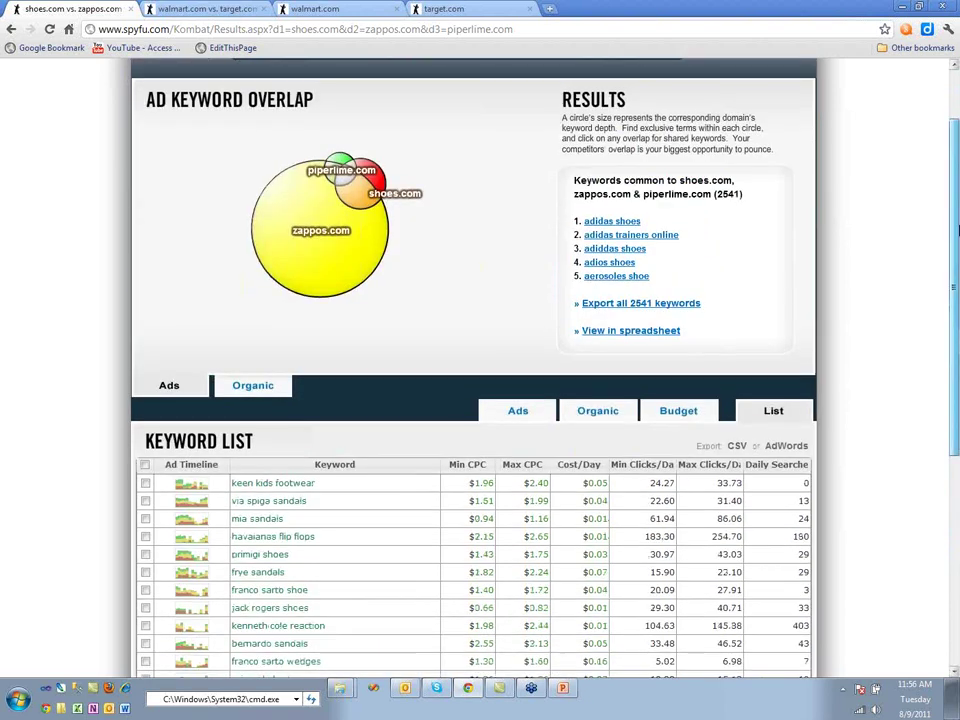
pyautogui.scroll(-1, 210, 405)
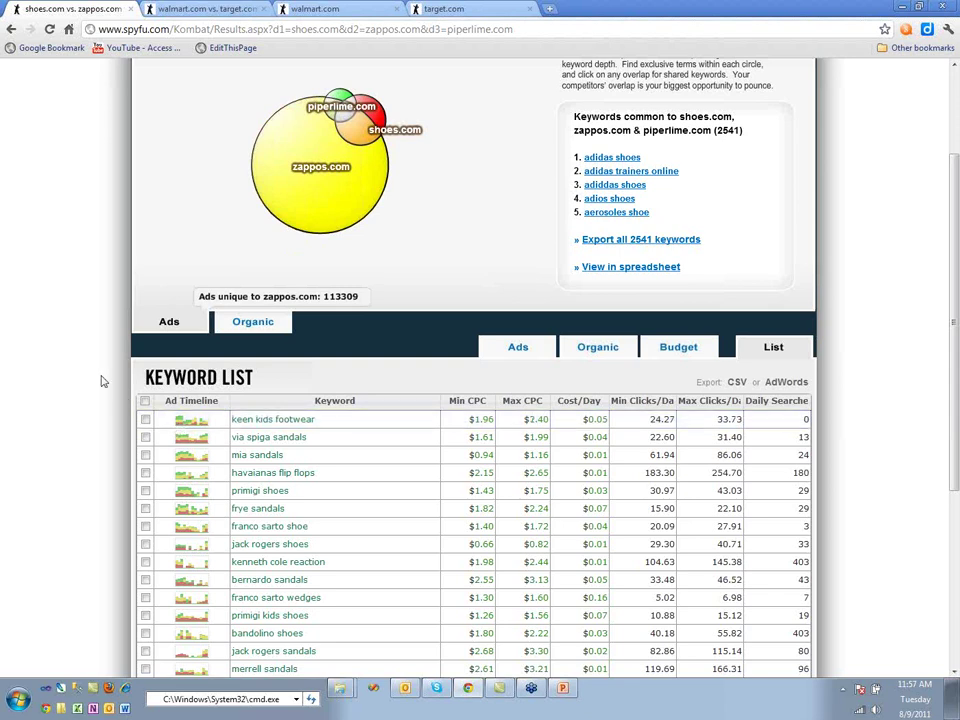
# Step: Enlarge the page and examine the shared keyword list's ad timelines, CPC and cost columns
pyautogui.rightClick(856, 341)
pyautogui.click(859, 268)
pyautogui.hotkey('ctrl', '+')
pyautogui.hotkey('ctrl', '+')
pyautogui.hotkey('ctrl', '+')
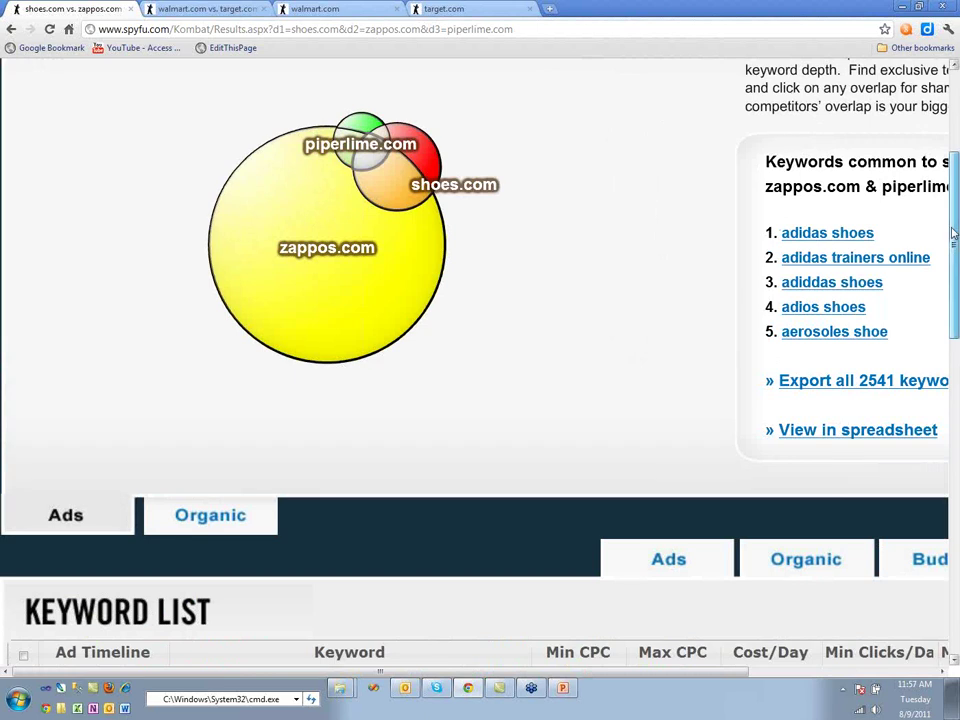
pyautogui.scroll(-5, 940, 280)
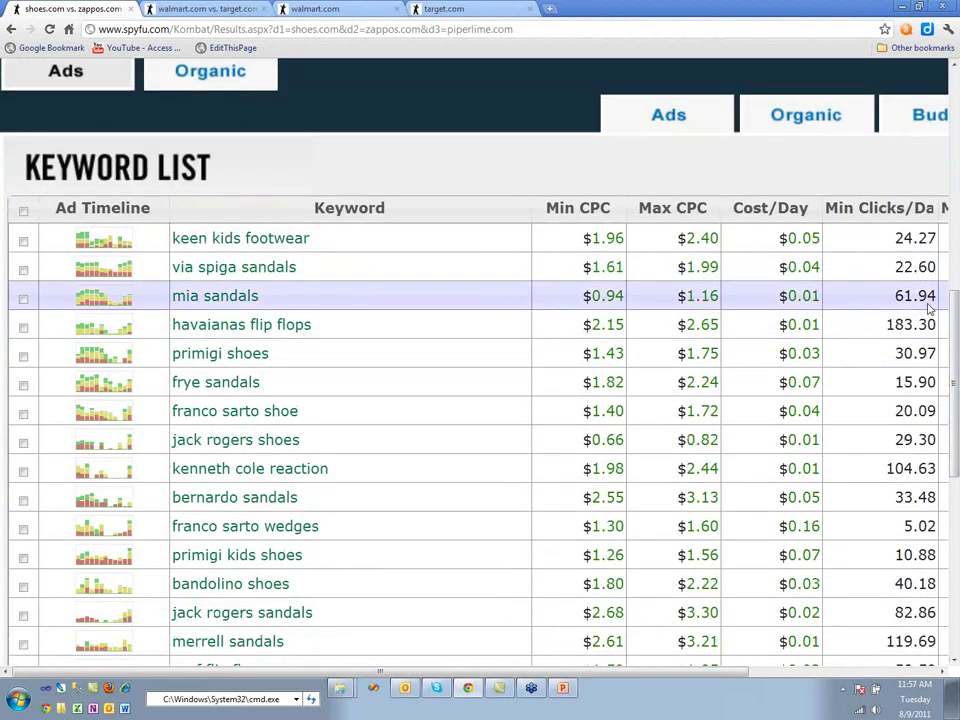
pyautogui.moveTo(955, 306); pyautogui.dragTo(915, 172)
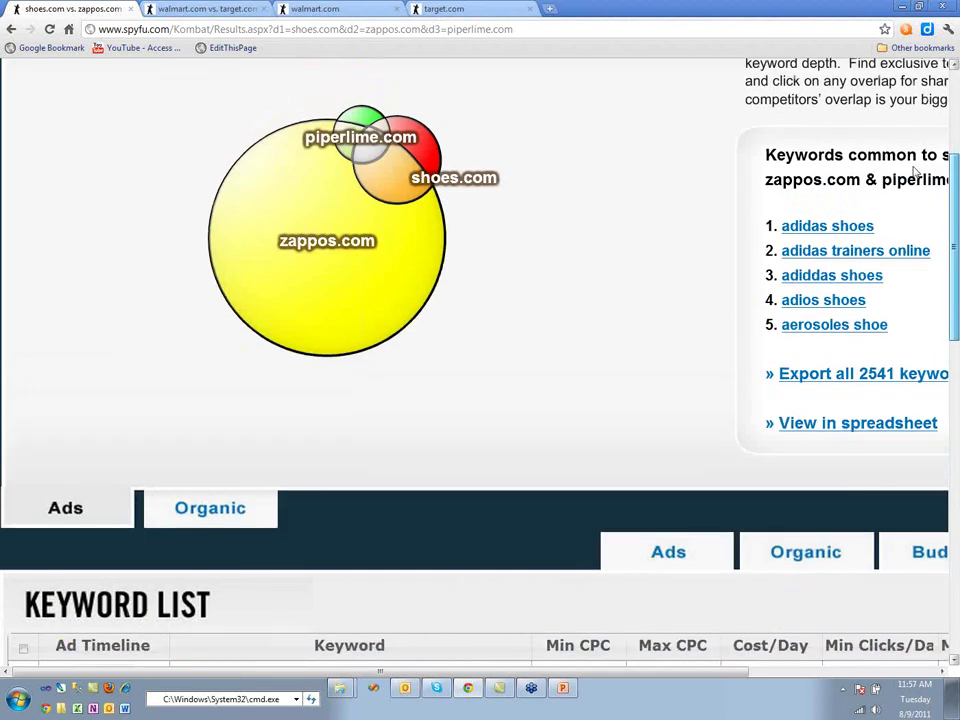
pyautogui.scroll(-1, 912, 189)
pyautogui.scroll(-1, 912, 189)
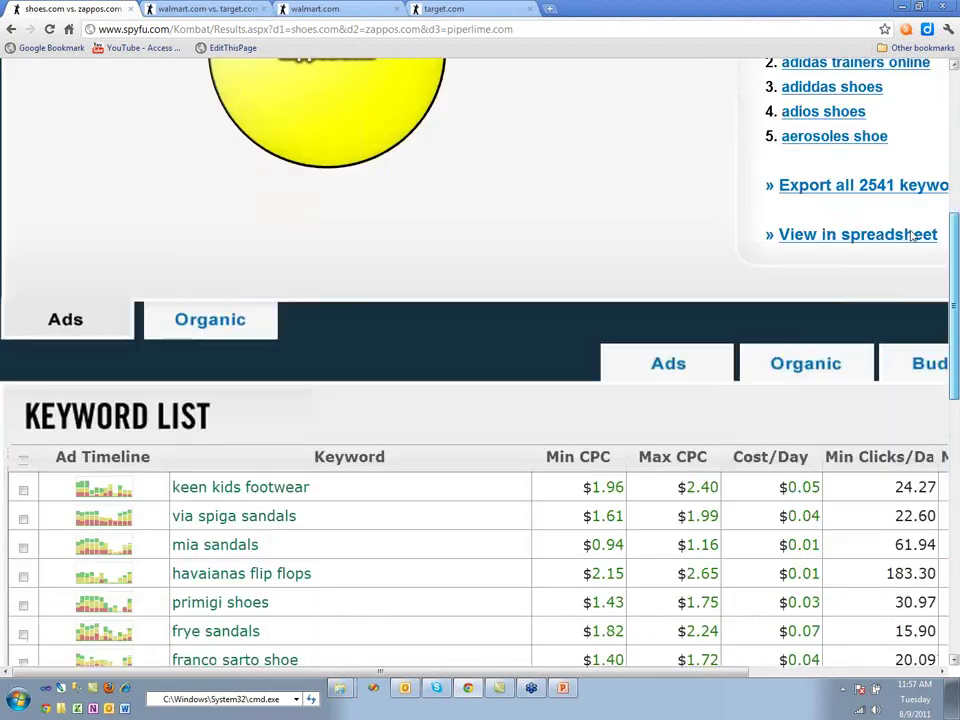
pyautogui.scroll(2, 898, 231)
pyautogui.scroll(-3, 897, 164)
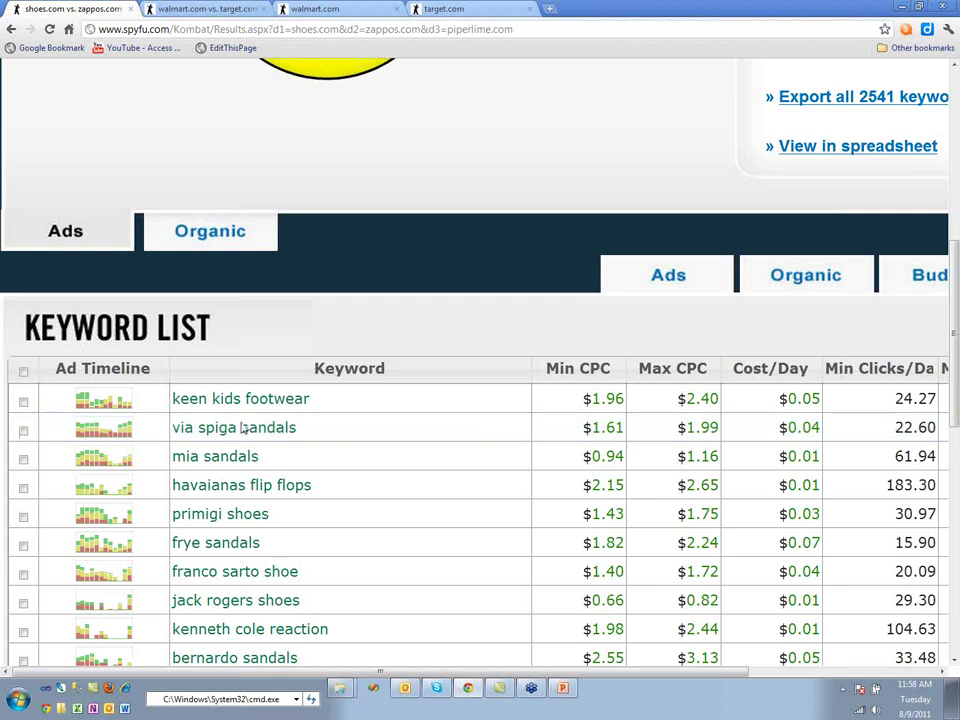
# Step: Review the enlarged keyword list together with the ad keyword overlap diagram of the three shoe domains
pyautogui.moveTo(955, 262); pyautogui.dragTo(956, 298)
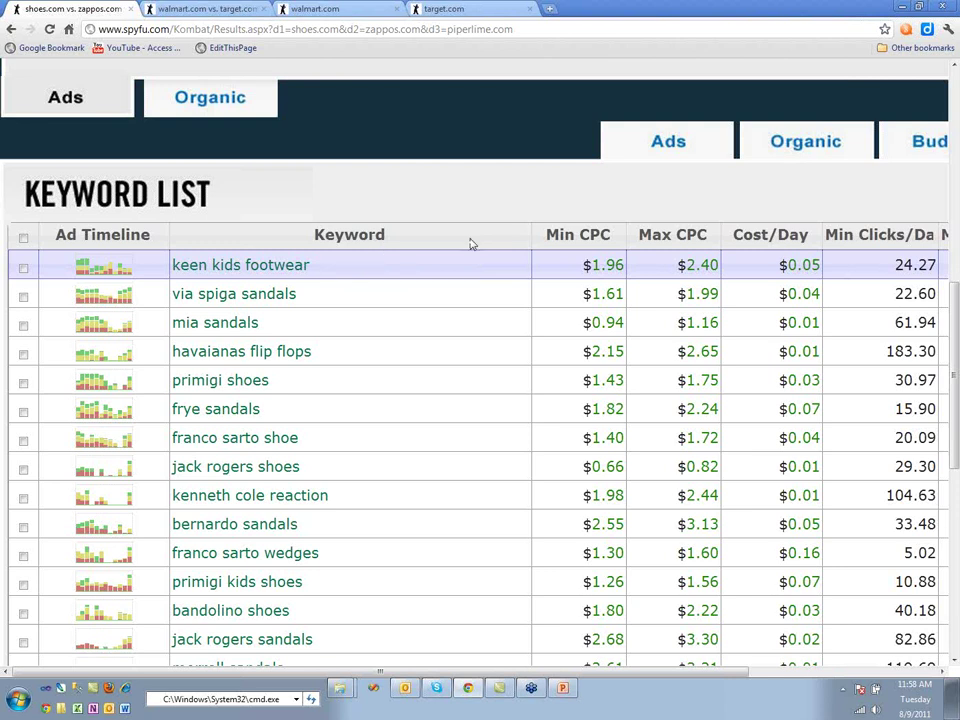
pyautogui.moveTo(953, 308); pyautogui.dragTo(889, 272)
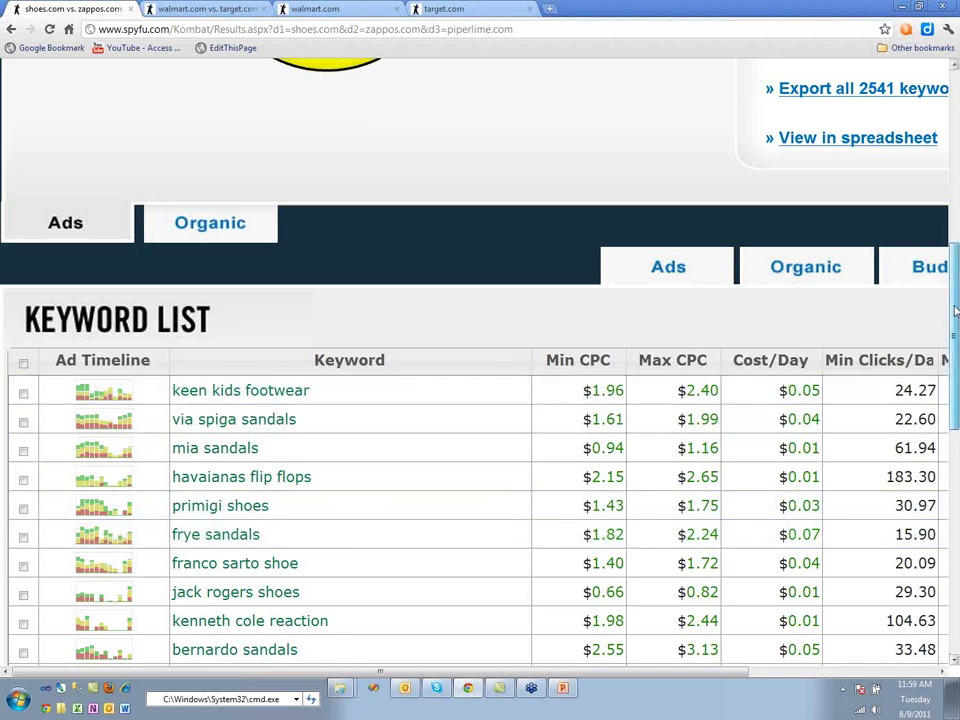
pyautogui.moveTo(955, 311); pyautogui.dragTo(957, 265)
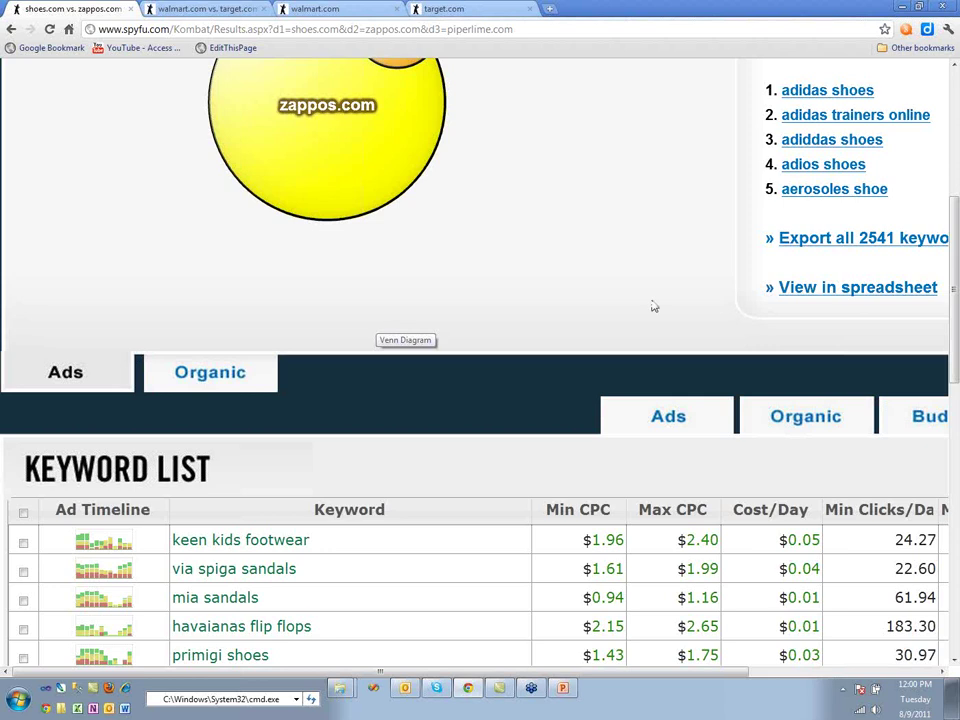
pyautogui.moveTo(953, 293); pyautogui.dragTo(953, 230)
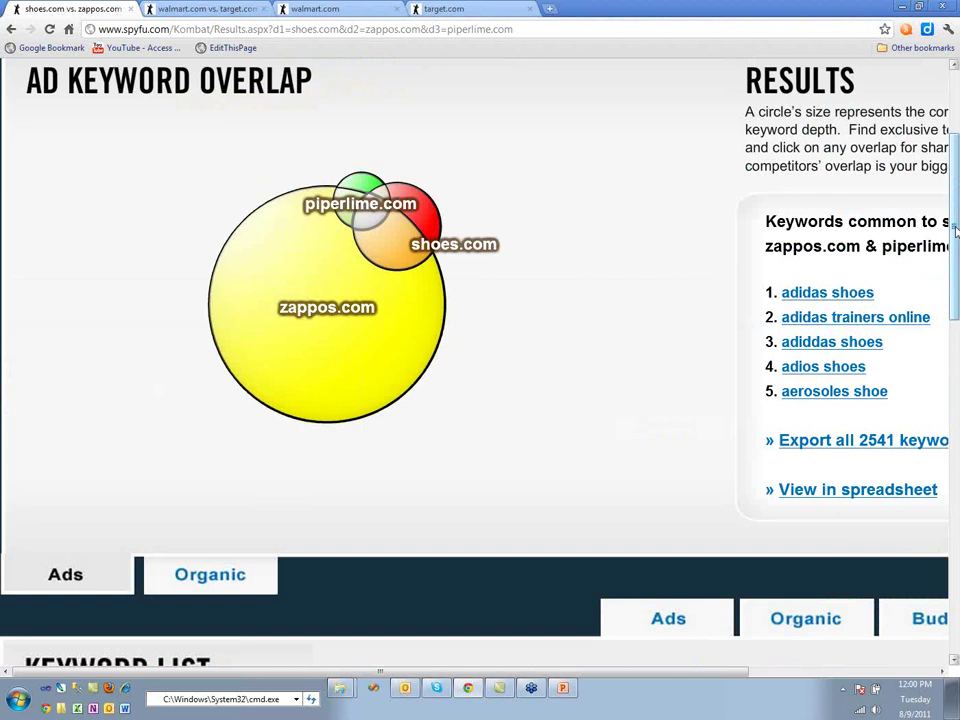
pyautogui.moveTo(953, 230); pyautogui.dragTo(937, 290)
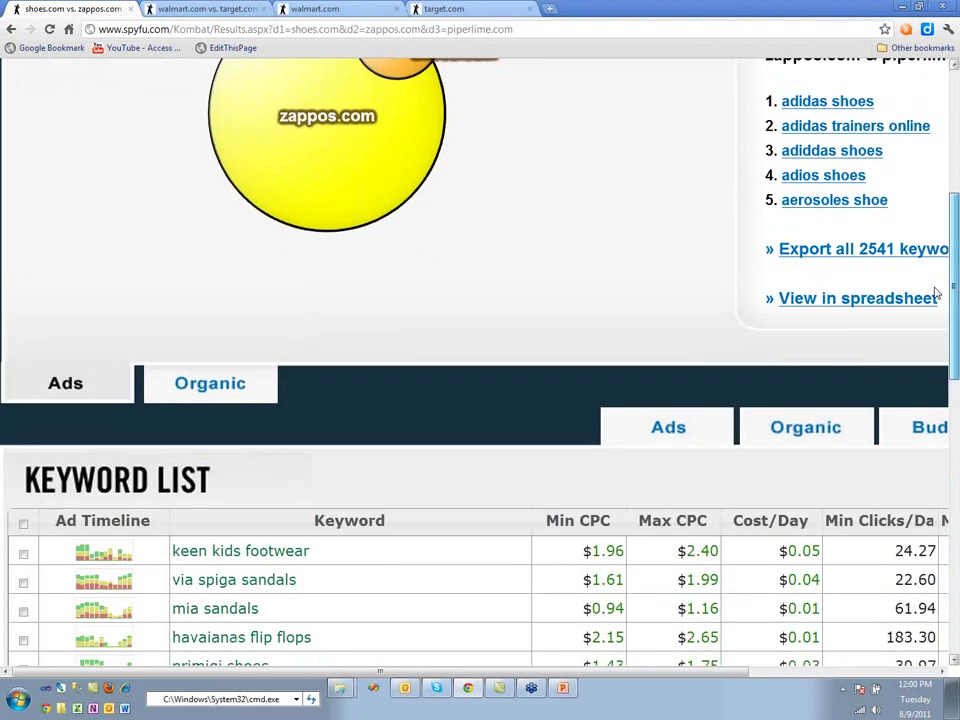
# Step: Shrink the page to fit all list columns and examine the cost, clicks and daily searches, highlighting the daily searches for keen kids footwear
pyautogui.hotkey('ctrl', '-')
pyautogui.hotkey('ctrl', '-')
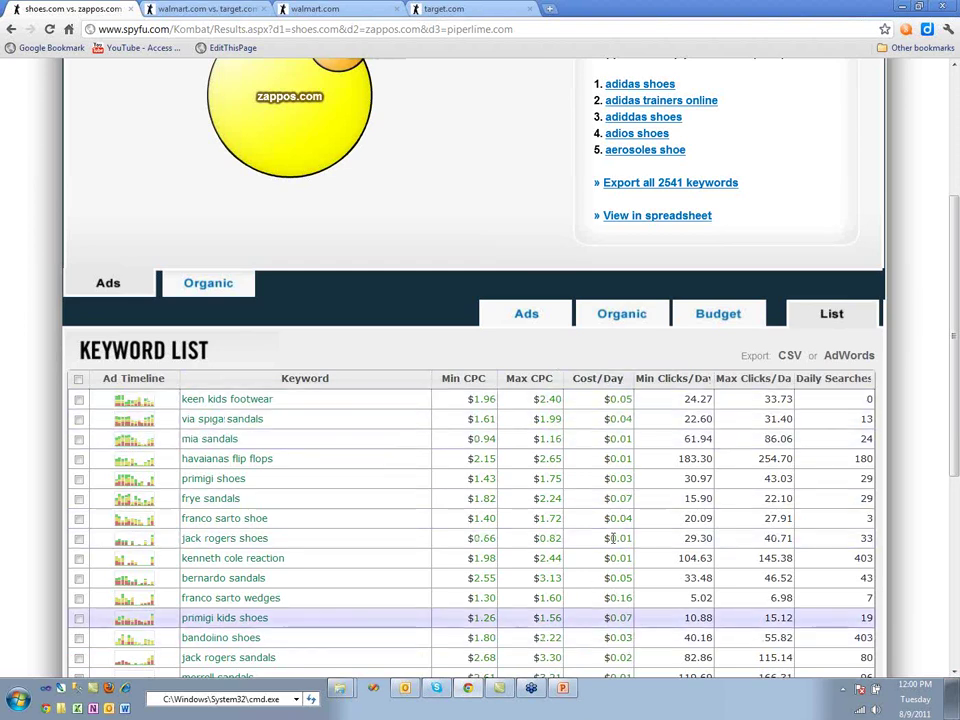
pyautogui.click(621, 399)
pyautogui.doubleClick(621, 399)
pyautogui.moveTo(621, 399); pyautogui.dragTo(868, 399)
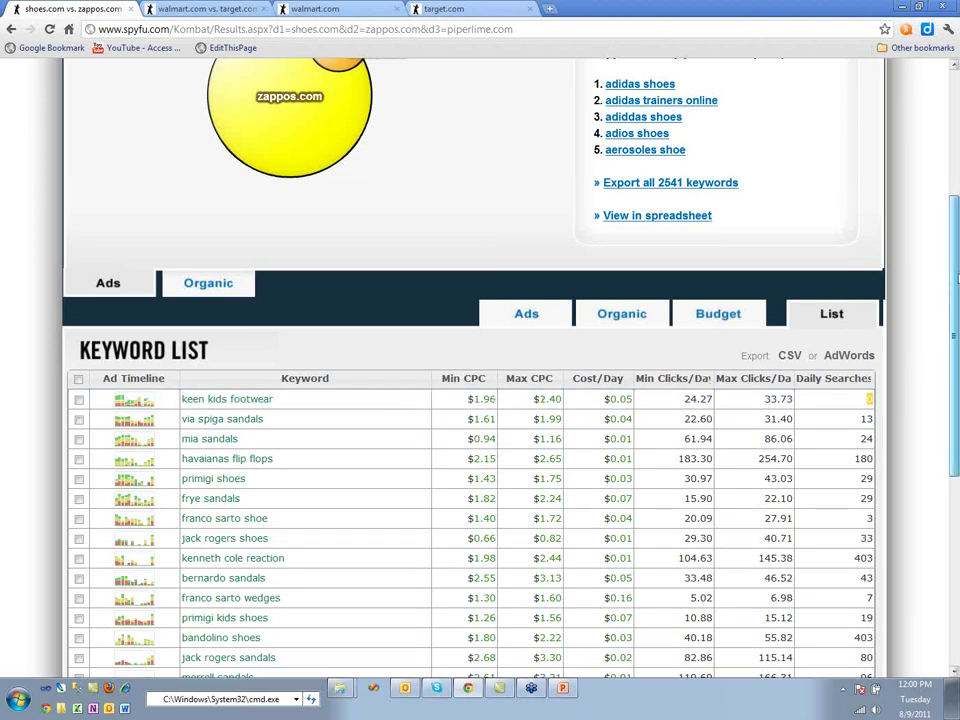
pyautogui.scroll(-2, 957, 280)
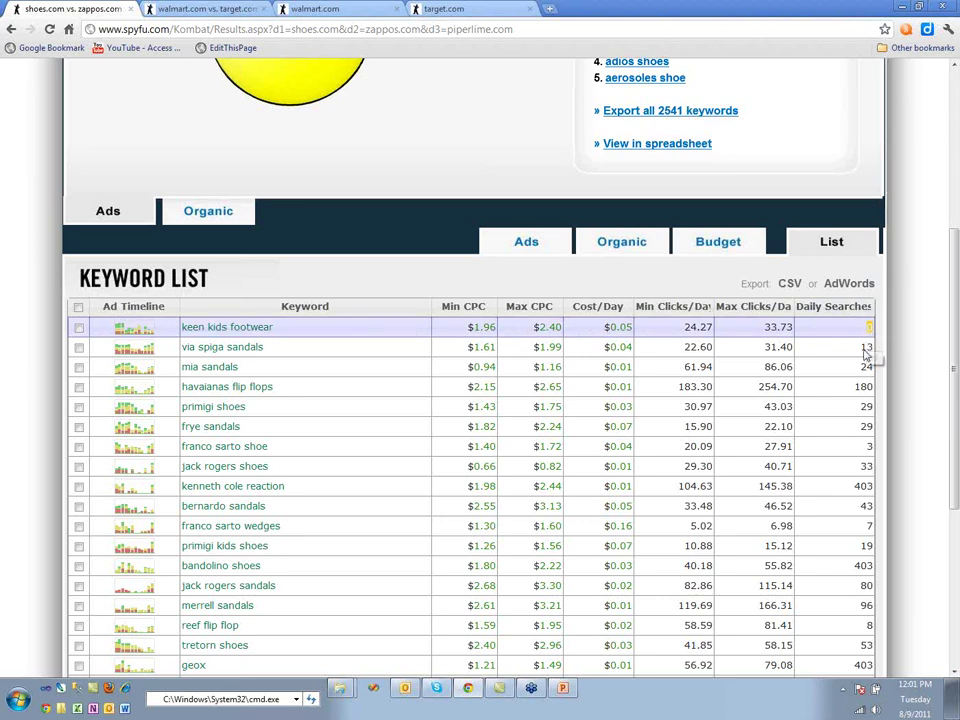
pyautogui.moveTo(957, 320); pyautogui.dragTo(957, 362)
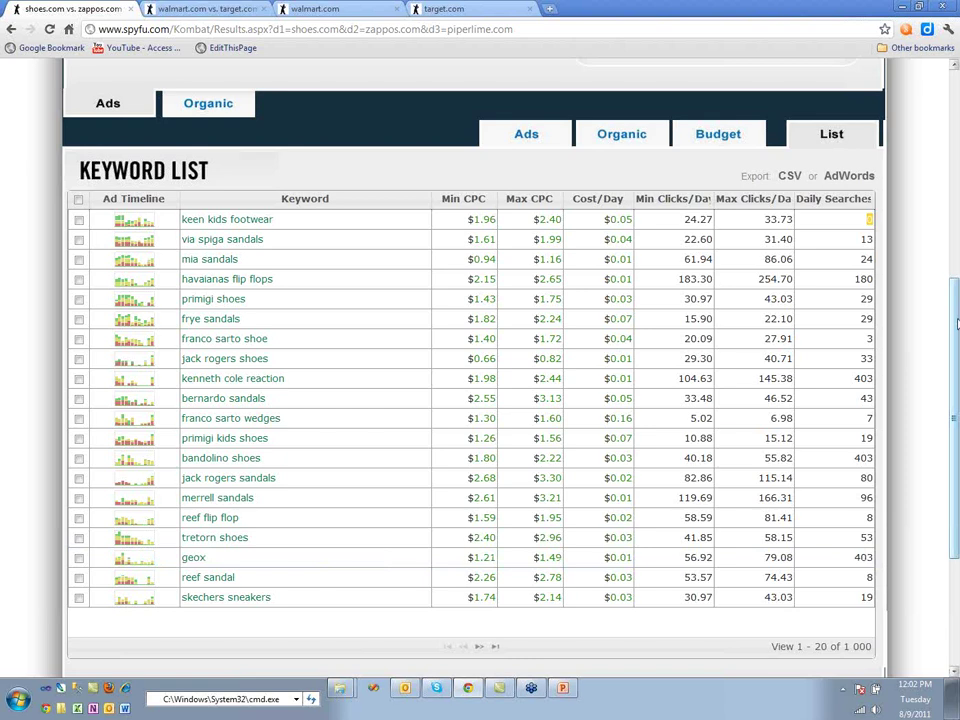
pyautogui.moveTo(957, 325); pyautogui.dragTo(949, 268)
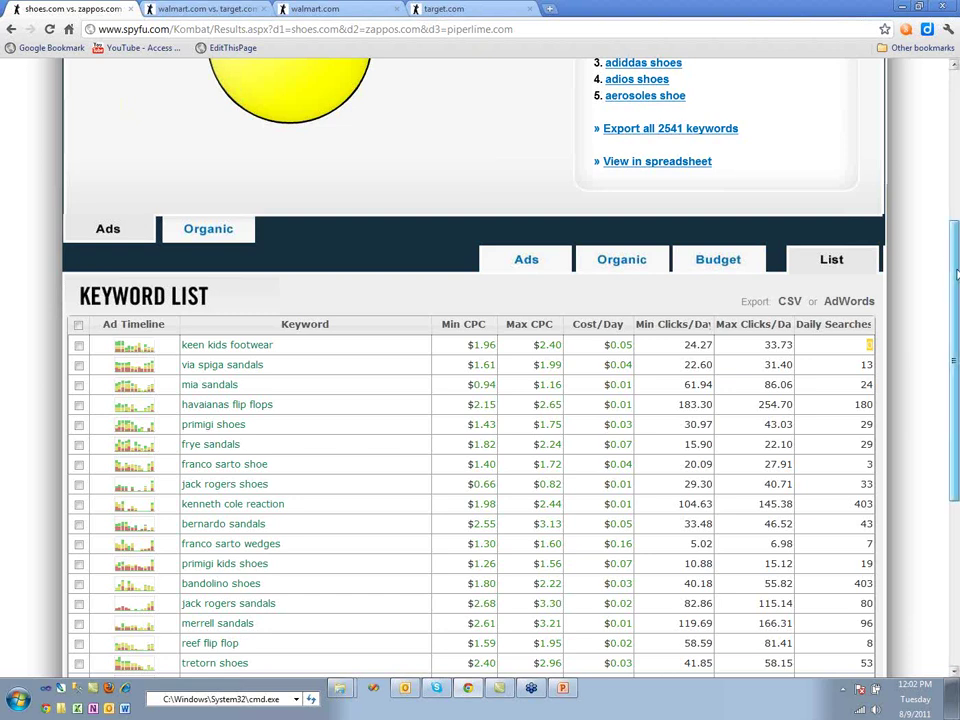
# Step: Go back to the ad keyword overlap diagram and restore the page to its normal size
pyautogui.scroll(2, 952, 290)
pyautogui.scroll(1, 940, 350)
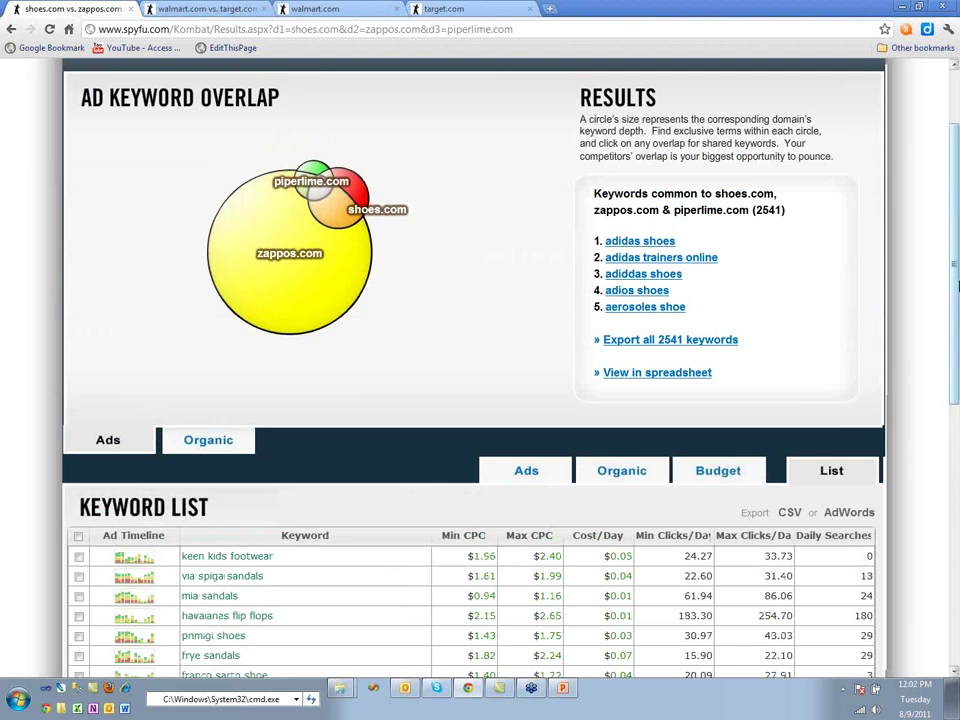
pyautogui.moveTo(957, 285); pyautogui.dragTo(952, 232)
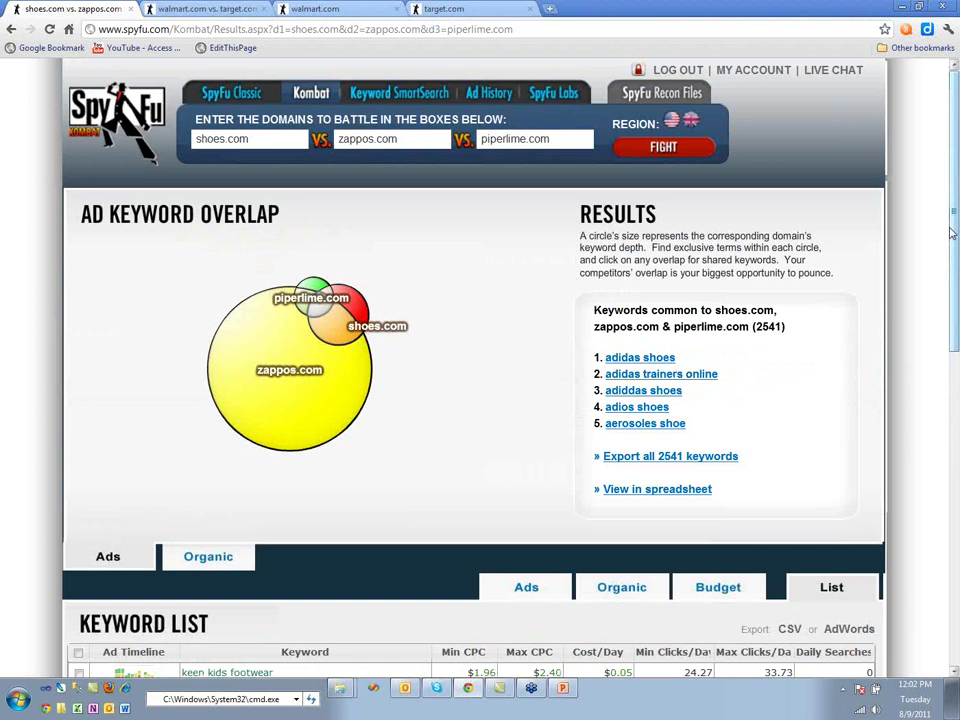
pyautogui.hotkey('ctrl', '-')
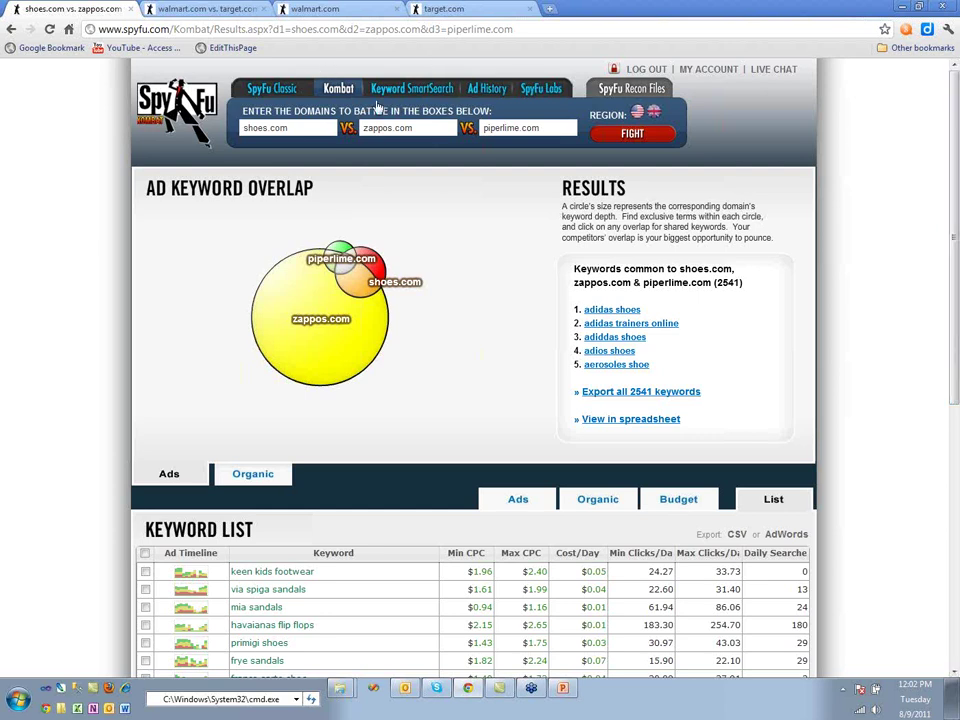
# Step: Open the Ad History search
pyautogui.click(485, 90)
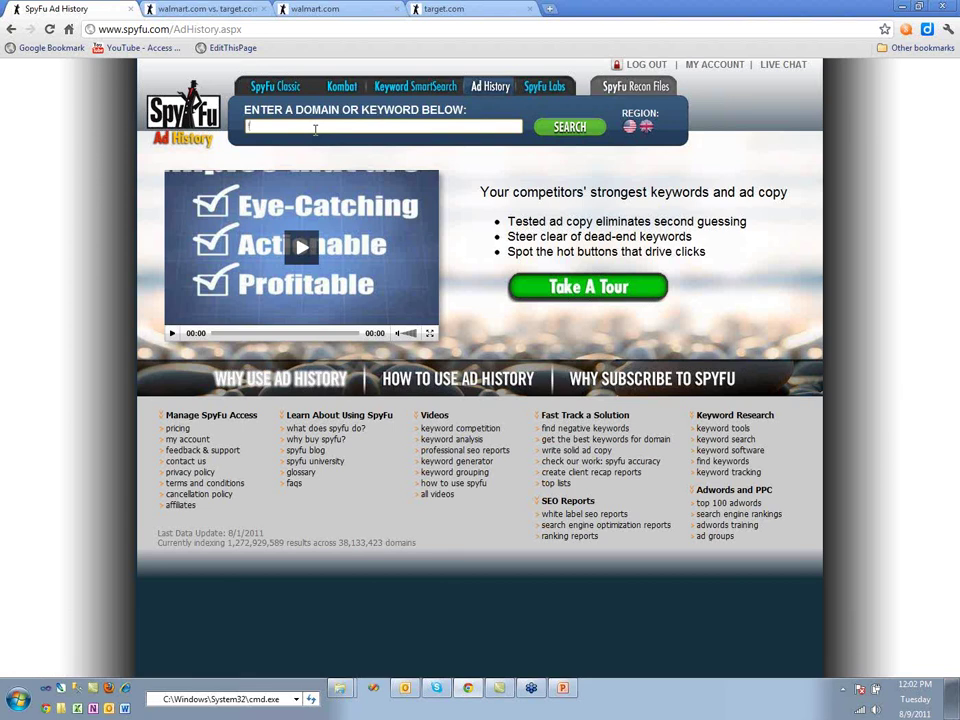
pyautogui.write('ree')
pyautogui.press('BackSpace')
pyautogui.press('BackSpace')
pyautogui.press('BackSpace')
pyautogui.press('BackSpace')
pyautogui.write('fr')
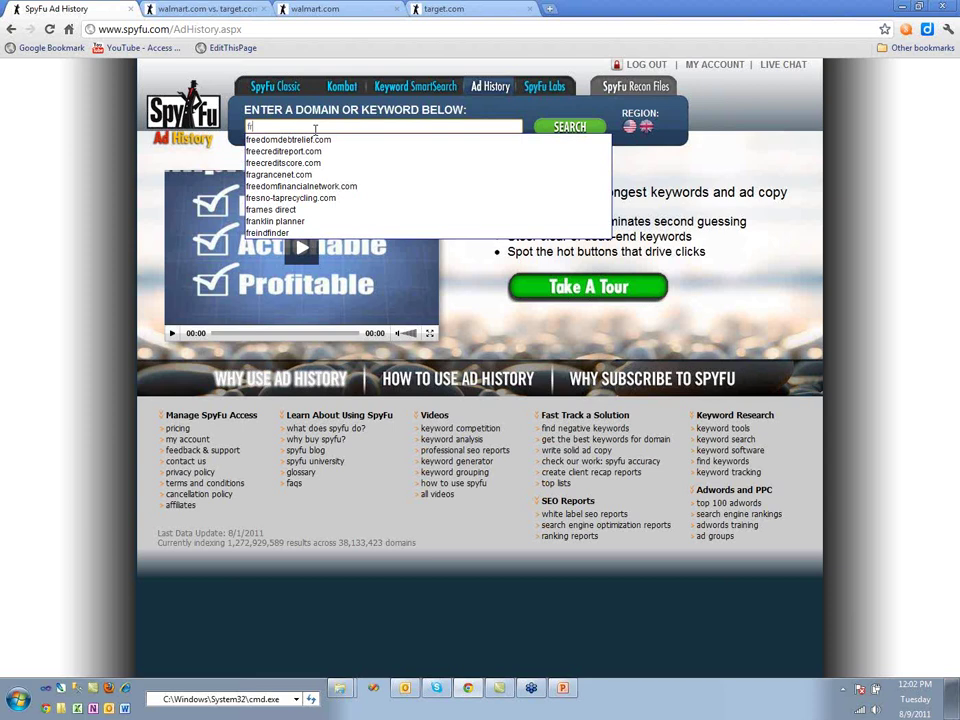
pyautogui.write('ee')
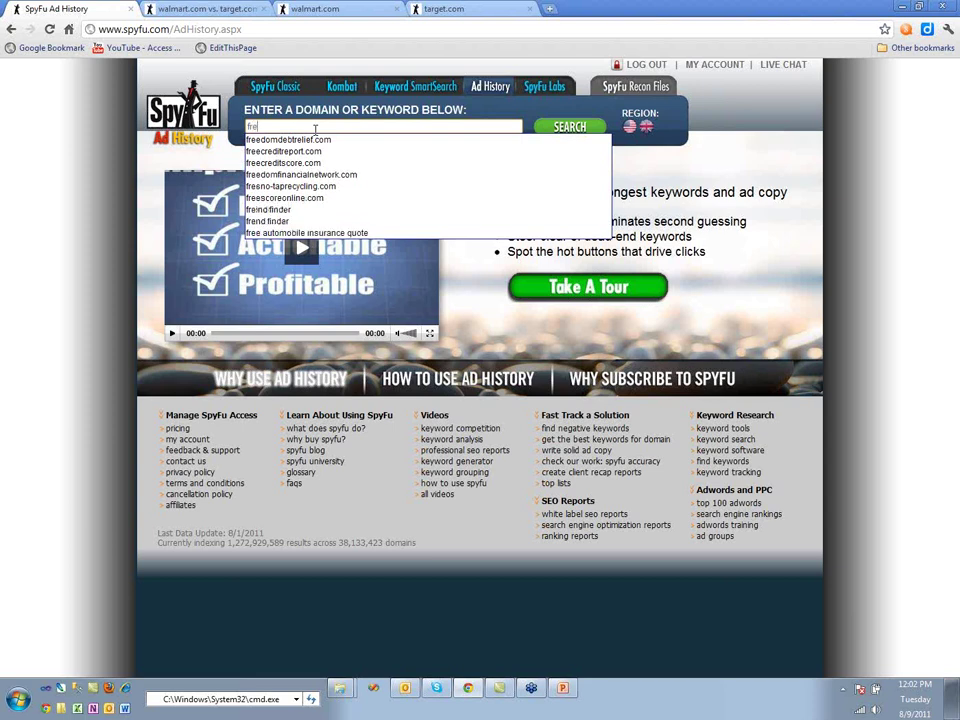
pyautogui.press('BackSpace')
pyautogui.press('BackSpace')
pyautogui.press('BackSpace')
pyautogui.press('BackSpace')
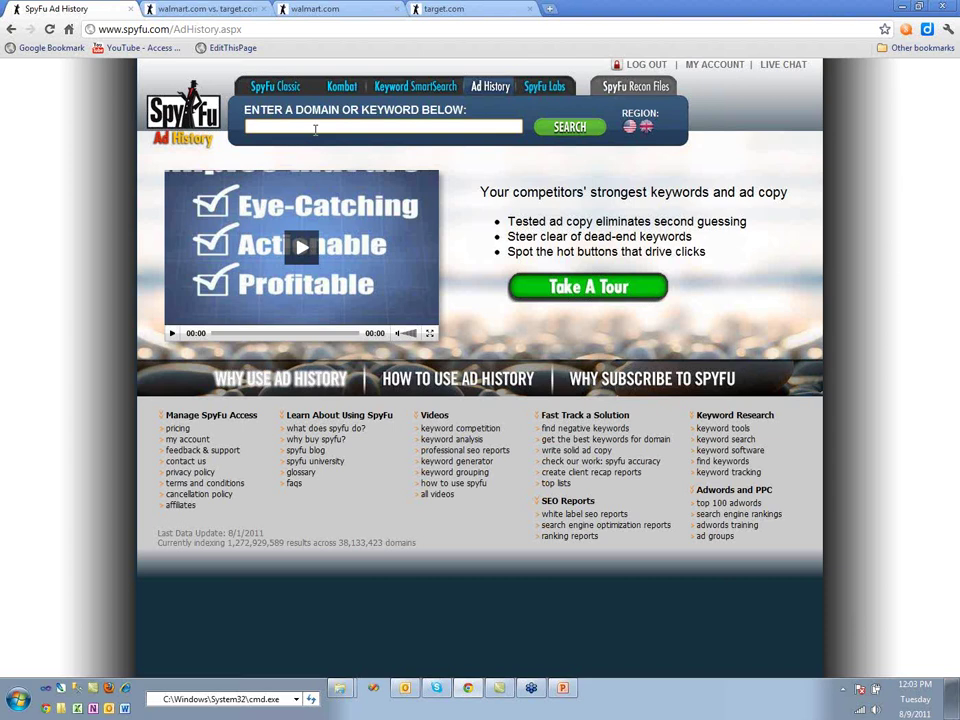
# Step: Search the ad history for the keyword ringtones
pyautogui.write('ringt')
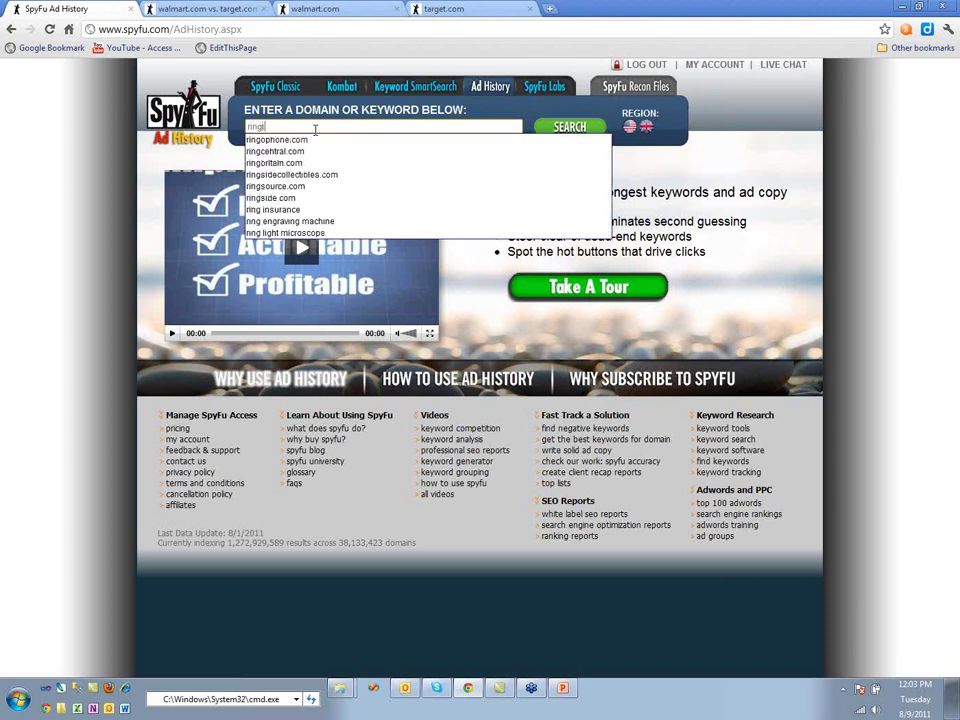
pyautogui.write('ones')
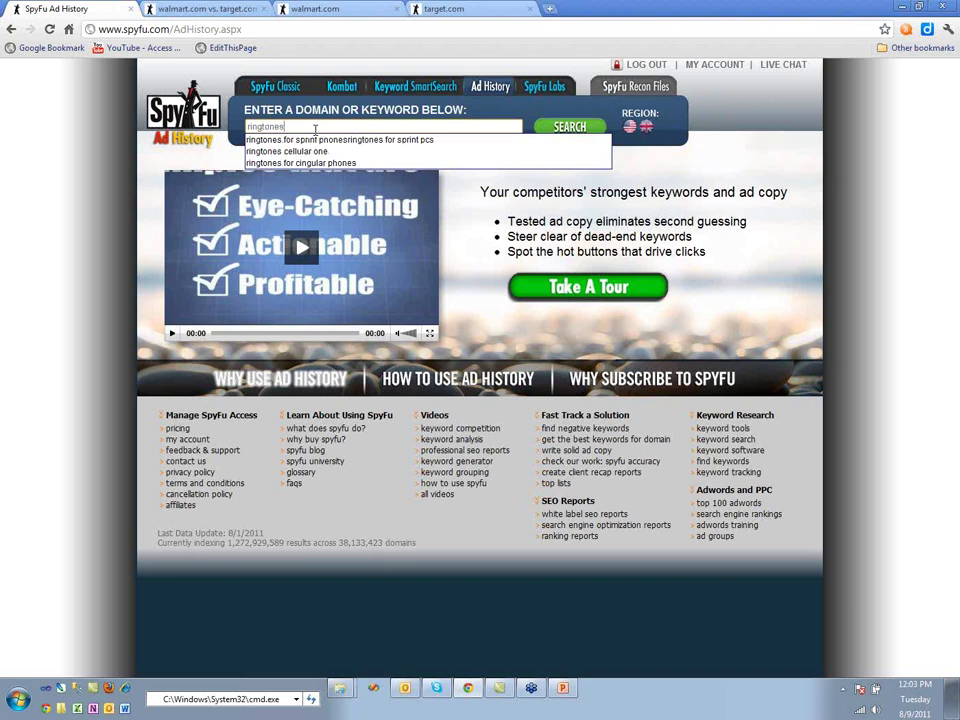
pyautogui.press('Return')
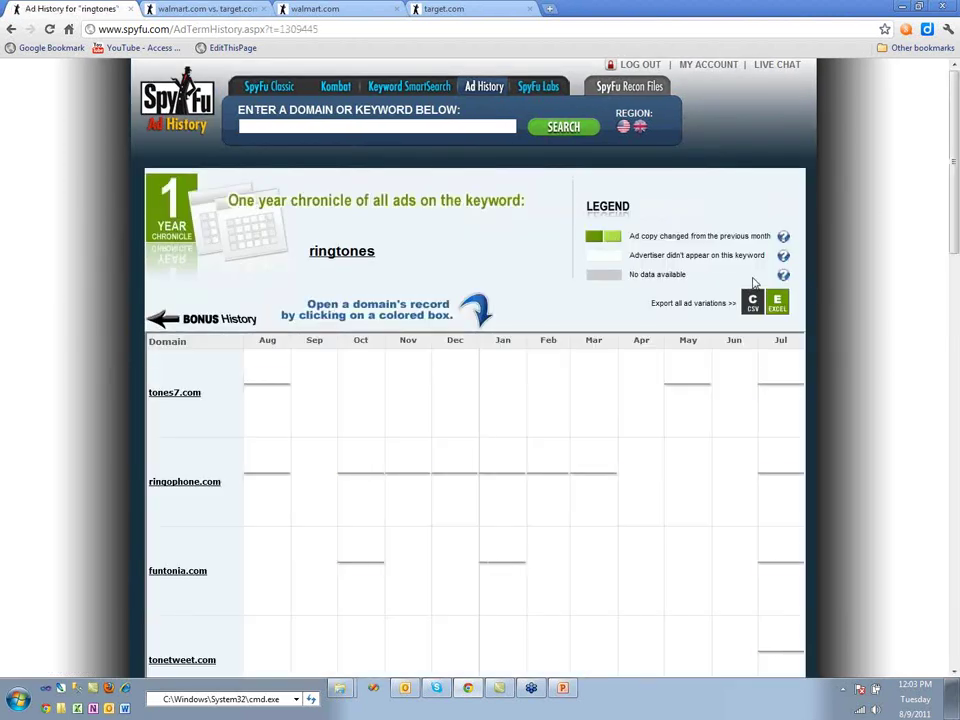
# Step: View monthly ad records of tones7.com, ringophone.com, funtonia.com and tonetweet.com in the ringtones chronicle
pyautogui.moveTo(953, 224); pyautogui.dragTo(921, 200)
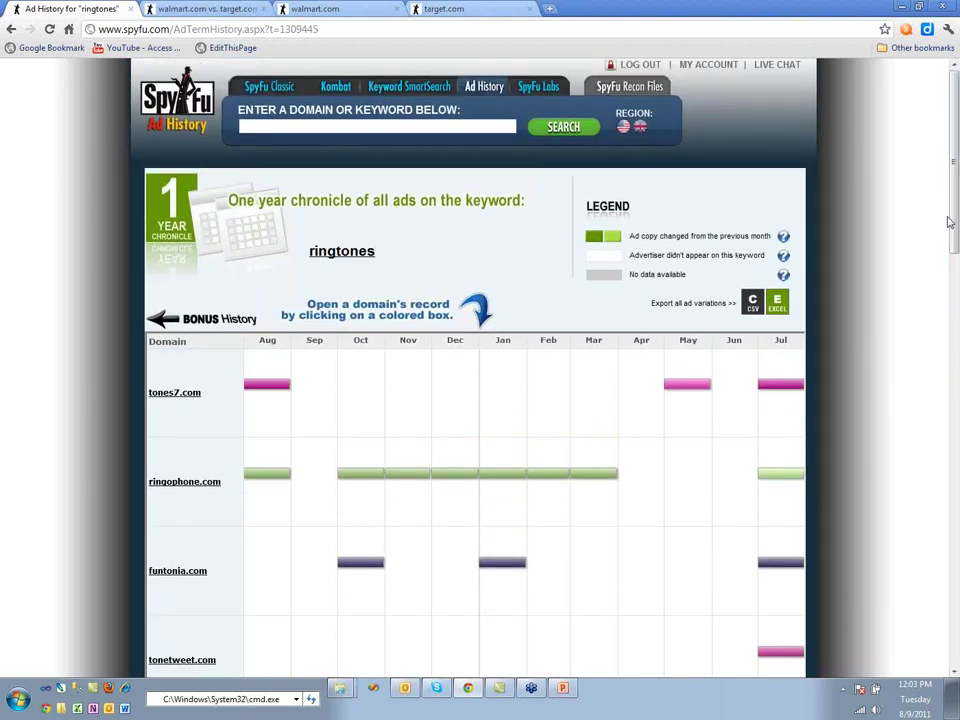
pyautogui.moveTo(953, 209); pyautogui.dragTo(943, 249)
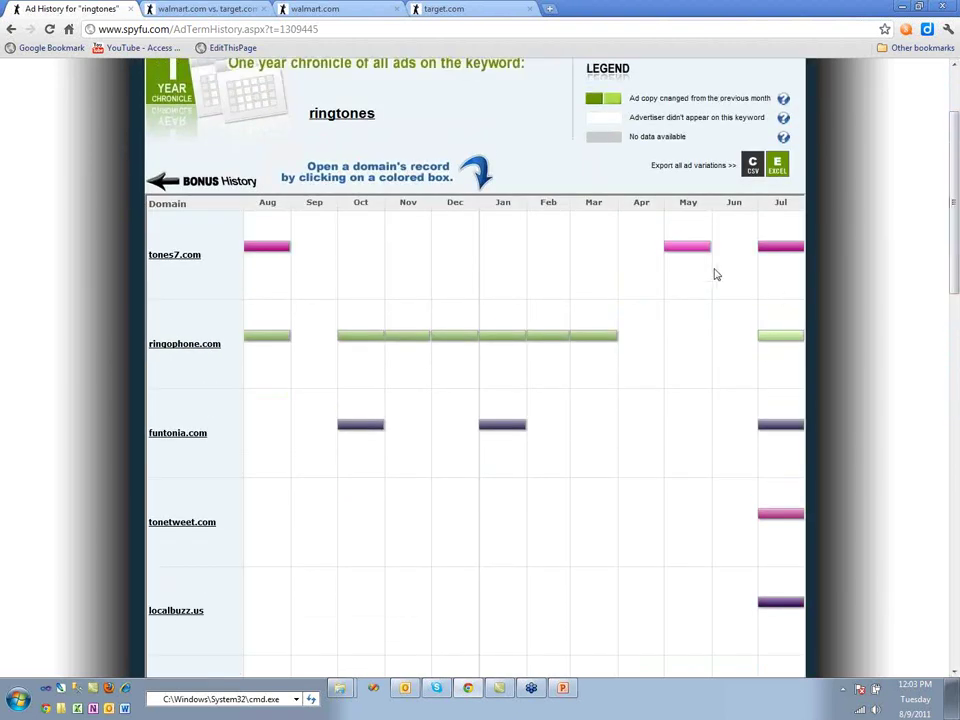
pyautogui.click(690, 250)
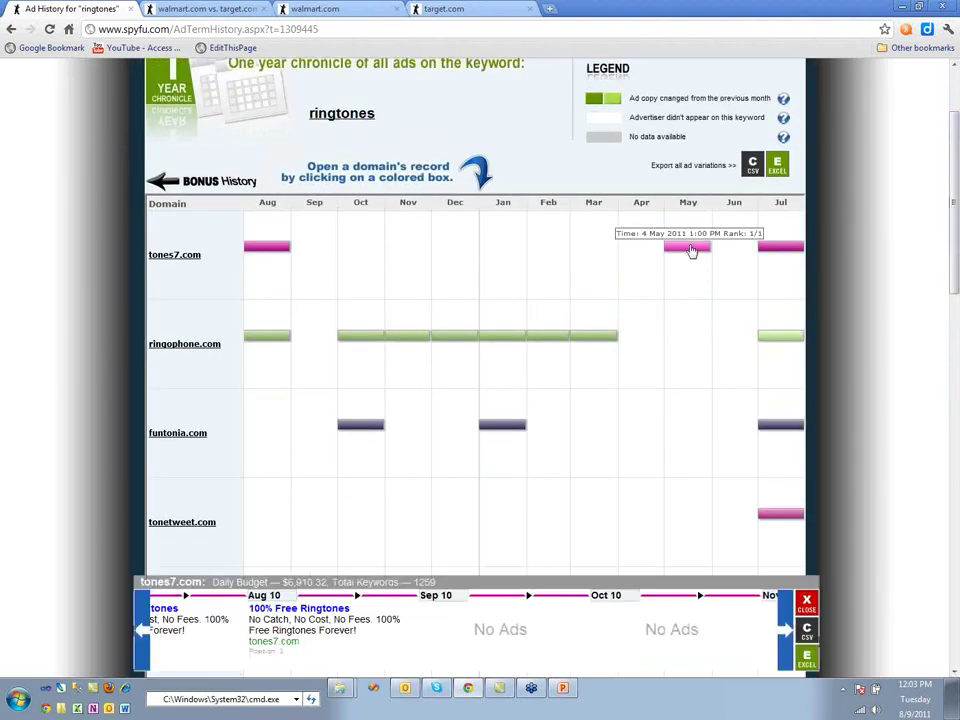
pyautogui.click(262, 248)
pyautogui.click(270, 337)
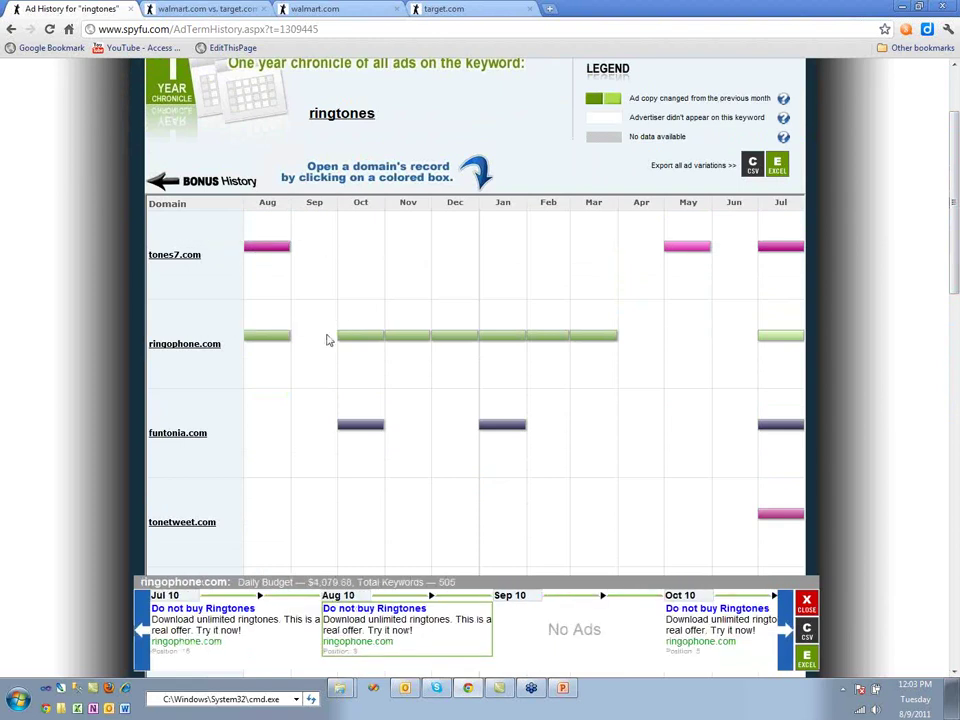
pyautogui.click(378, 337)
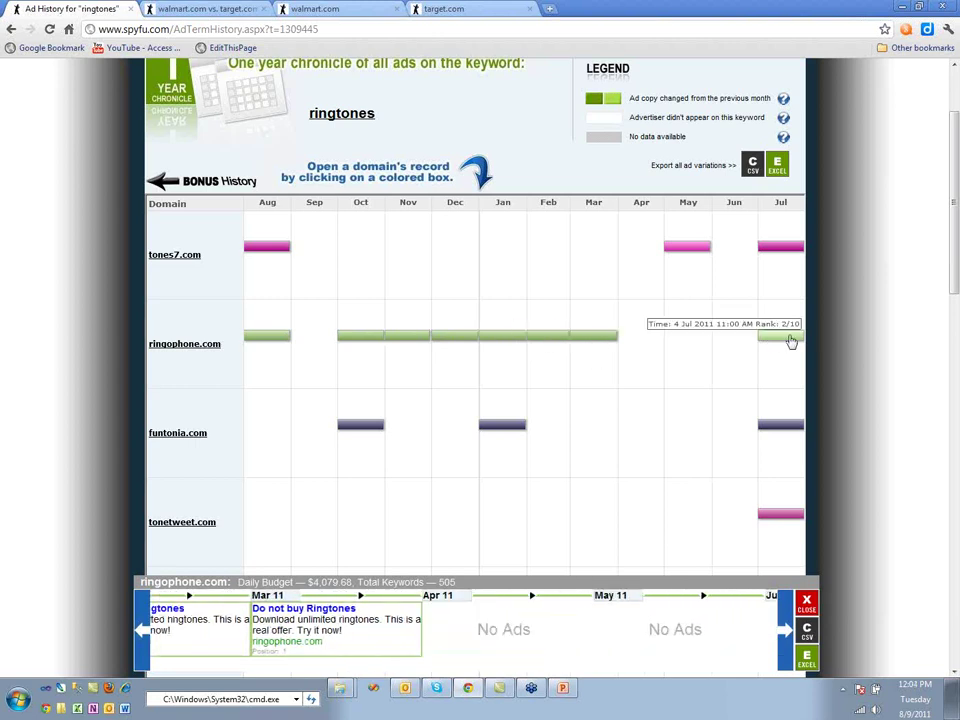
pyautogui.click(781, 434)
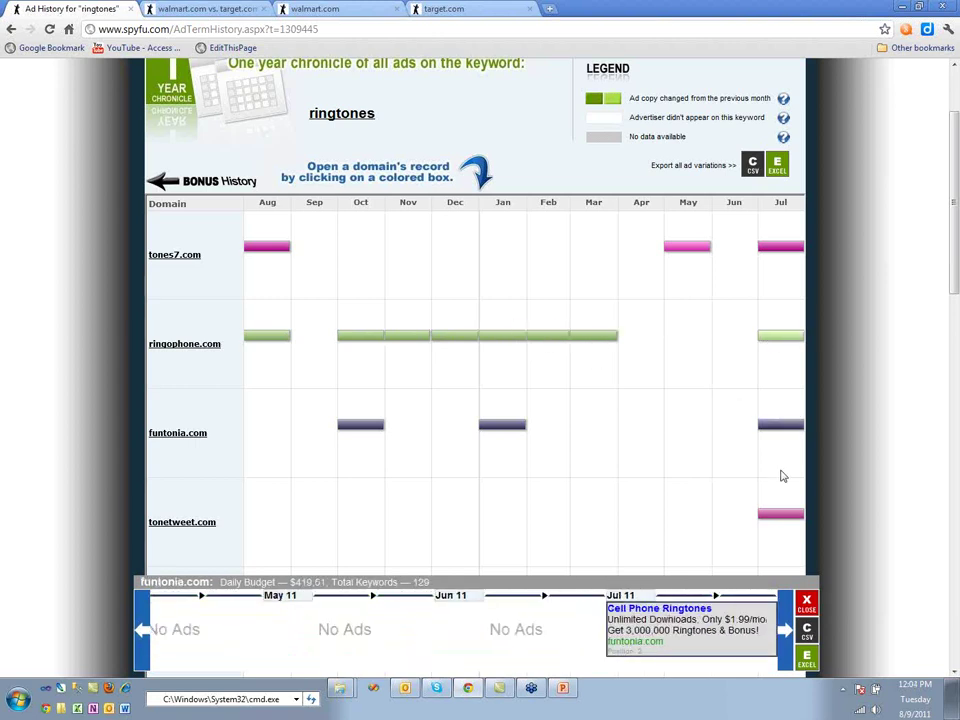
pyautogui.click(784, 515)
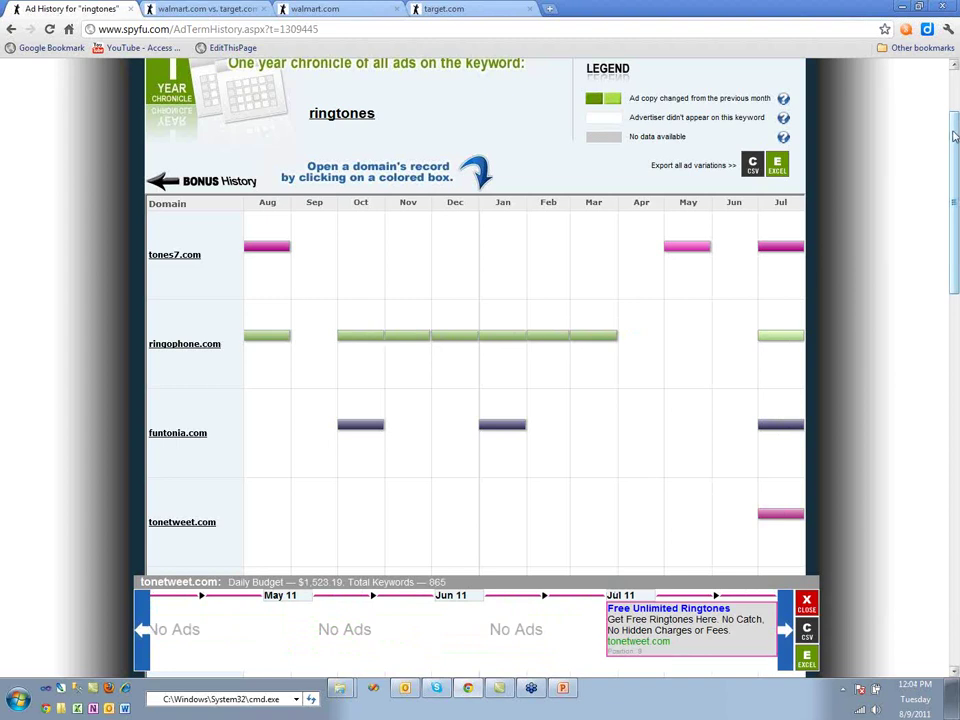
# Step: View the January ads of kazaa.com and freeringers.net, and revisit the ads of ringophone.com and tones7.com
pyautogui.scroll(-3, 941, 305)
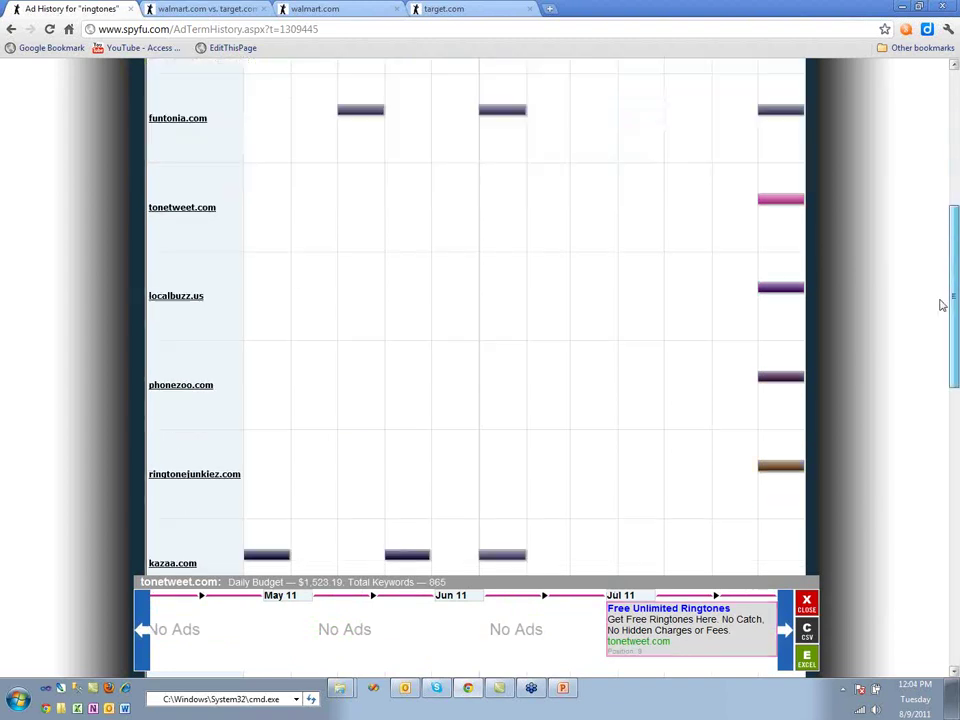
pyautogui.moveTo(941, 305); pyautogui.dragTo(750, 379)
pyautogui.click(504, 312)
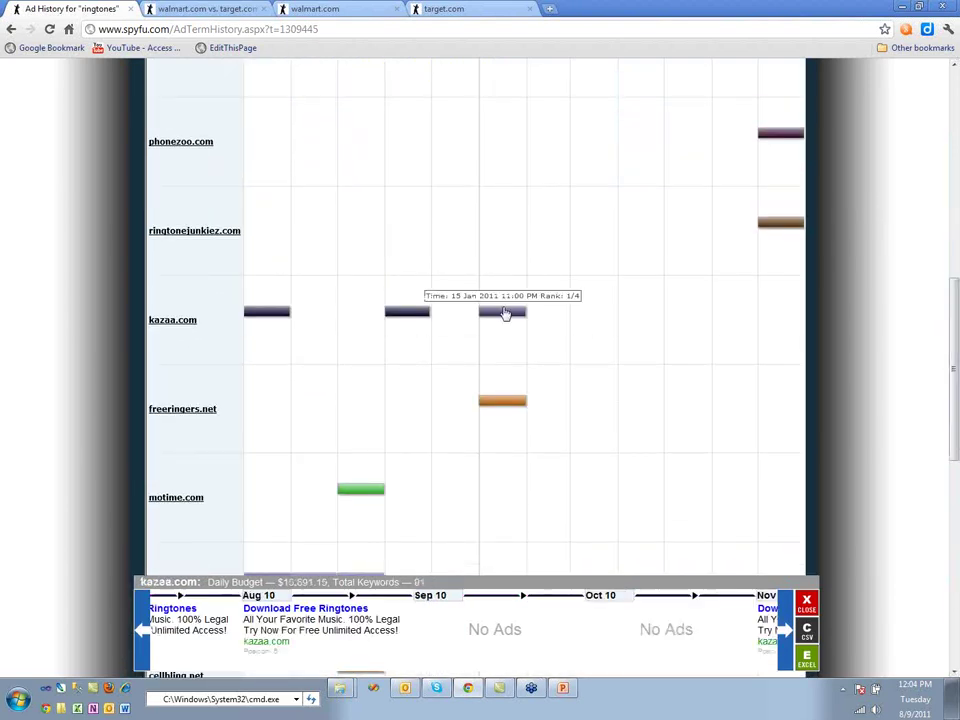
pyautogui.click(505, 402)
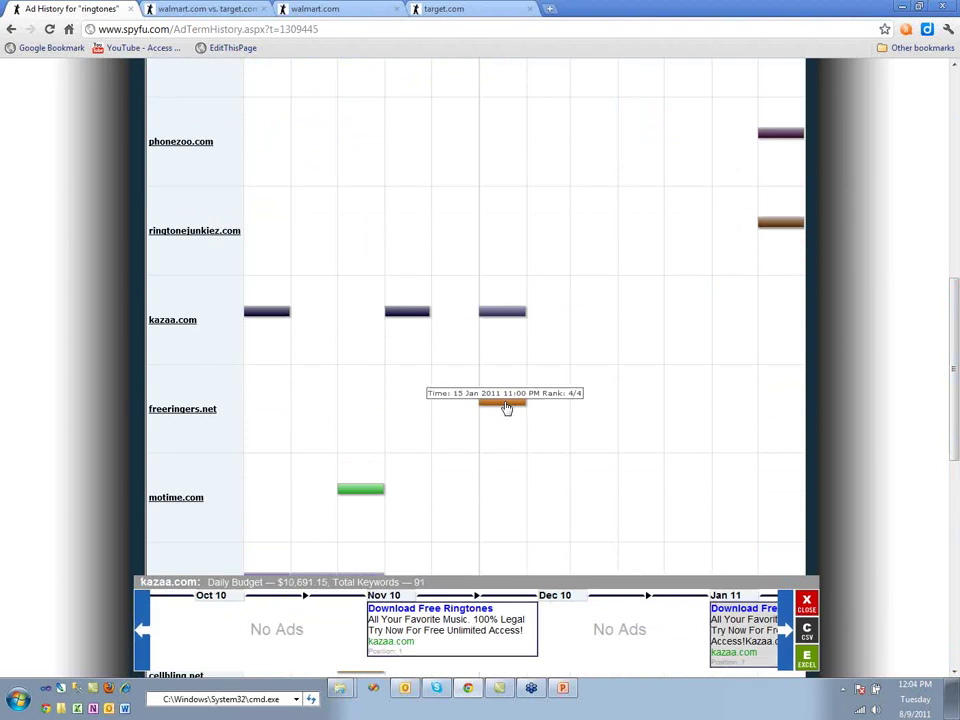
pyautogui.moveTo(948, 322); pyautogui.dragTo(345, 319)
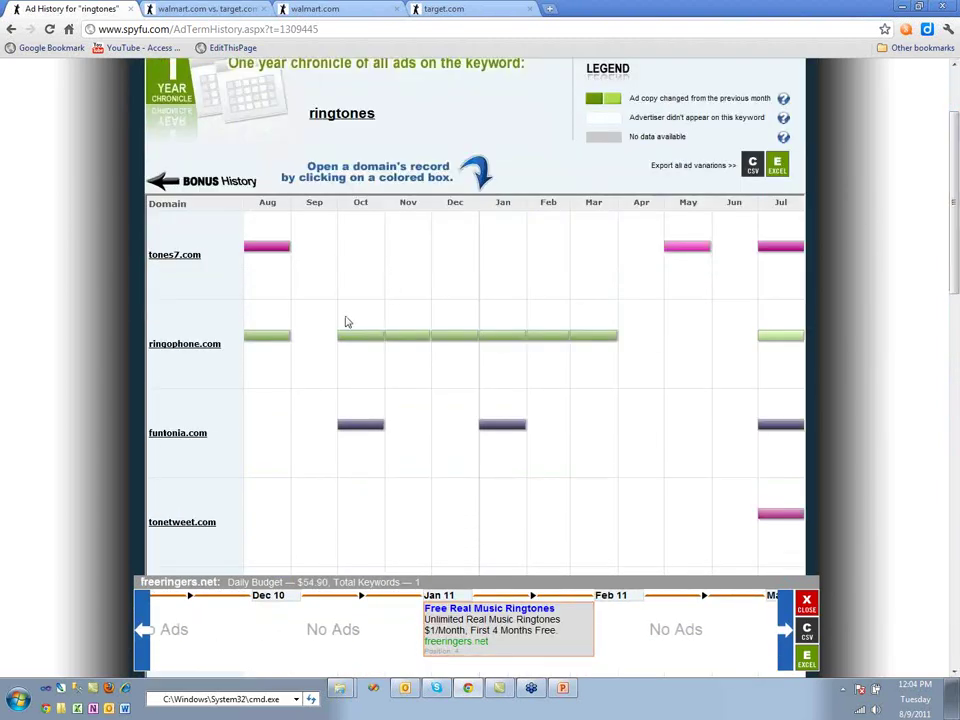
pyautogui.click(356, 336)
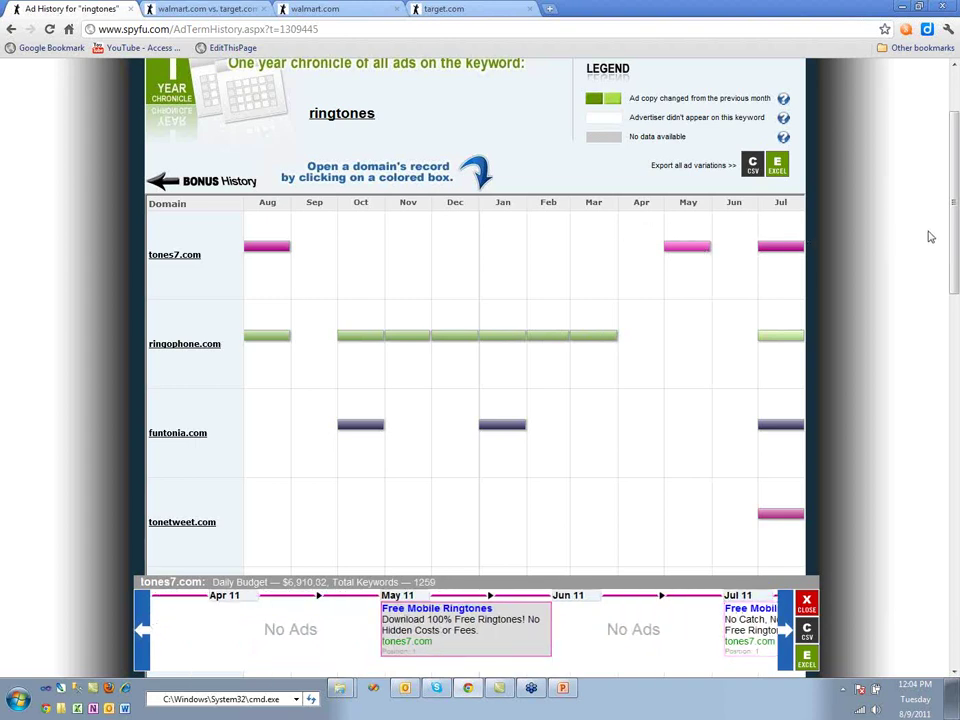
# Step: Show the bonus history for ringtones and examine long-running advertisers such as freeringers.net and thumbplay.com
pyautogui.moveTo(955, 213); pyautogui.dragTo(927, 185)
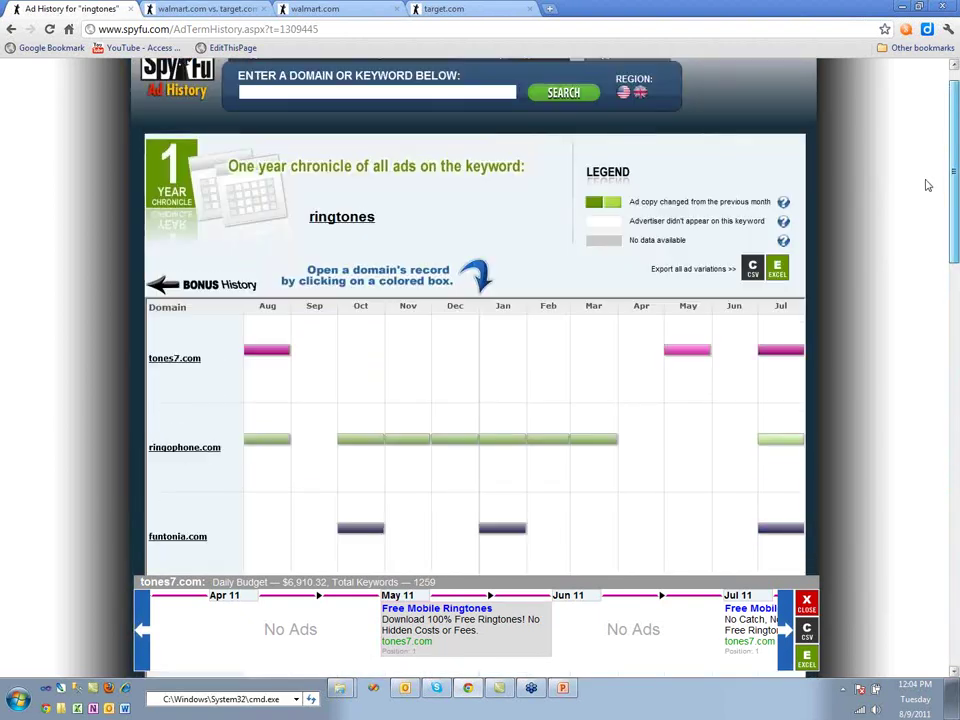
pyautogui.click(200, 284)
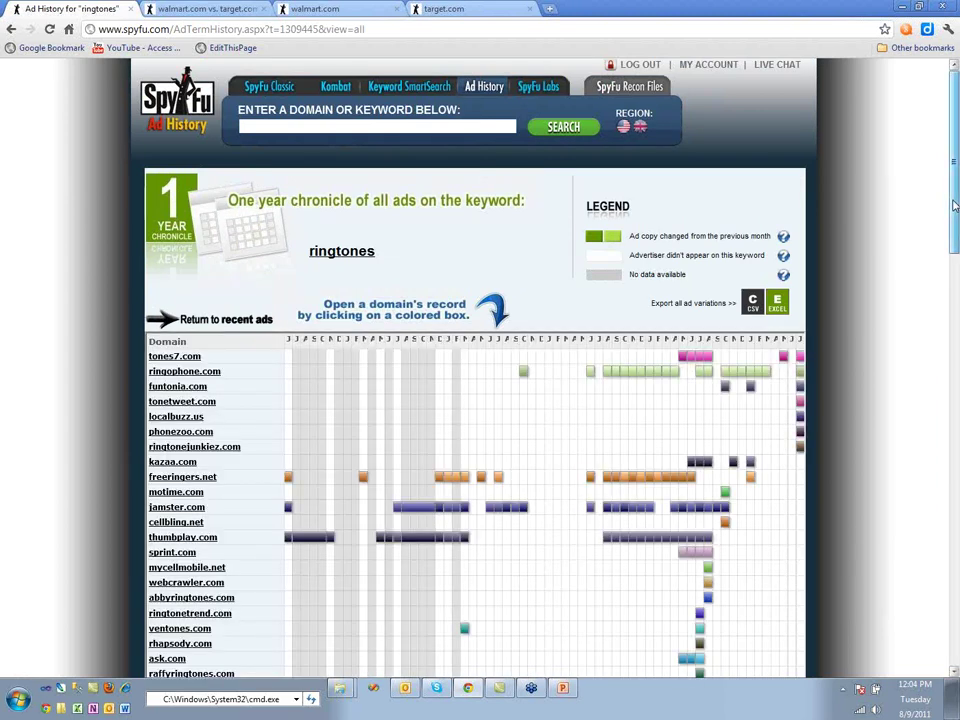
pyautogui.moveTo(953, 205); pyautogui.dragTo(930, 274)
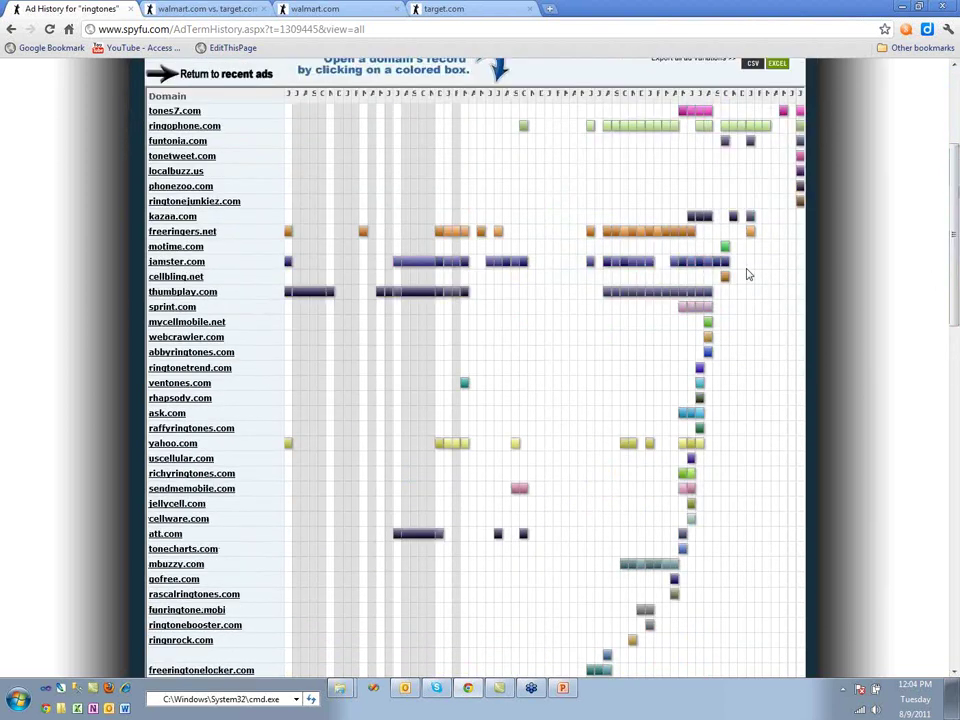
pyautogui.moveTo(606, 233)
pyautogui.moveTo(451, 301)
# Step: Examine the legend, month scale and ringophone.com's ad timeline in the bonus history
pyautogui.moveTo(955, 256); pyautogui.dragTo(934, 218)
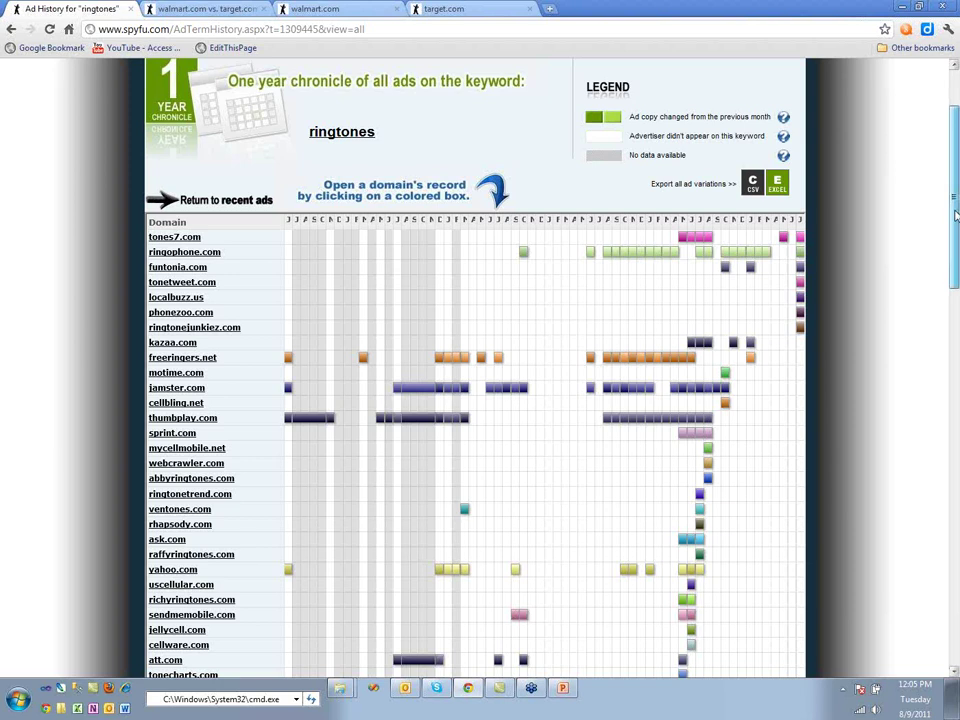
pyautogui.moveTo(955, 215); pyautogui.dragTo(939, 195)
pyautogui.scroll(1, 933, 175)
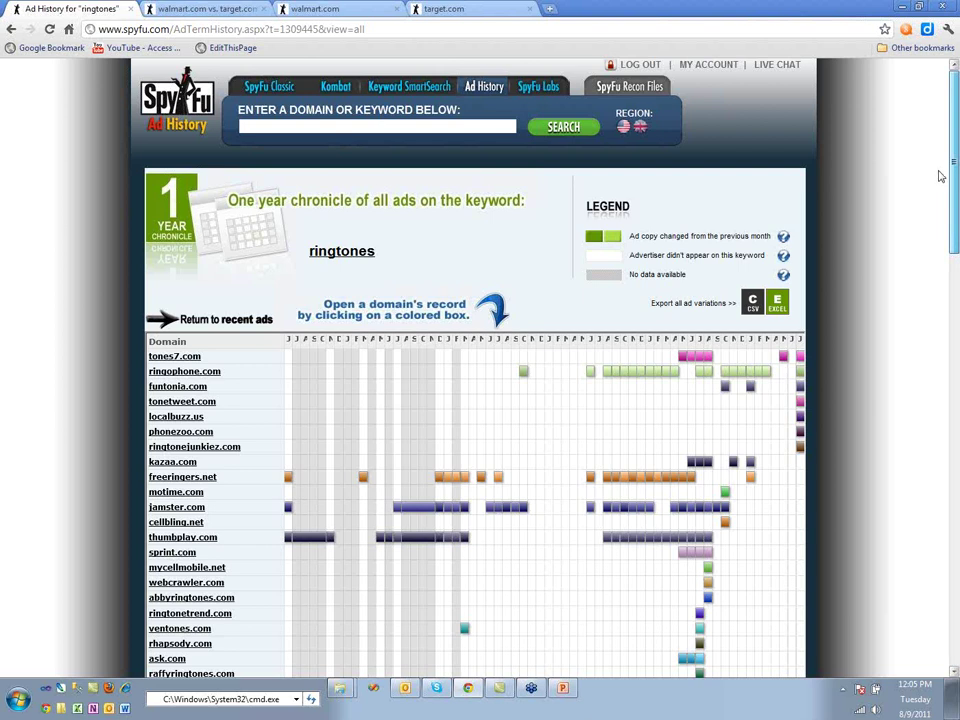
pyautogui.scroll(-2, 943, 178)
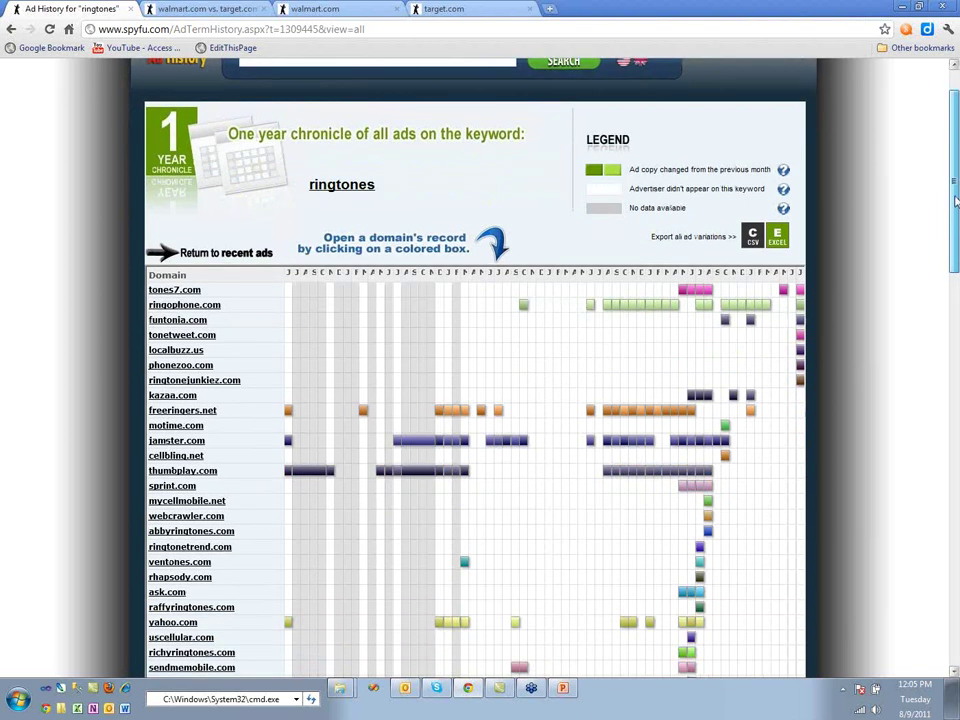
pyautogui.scroll(-1, 955, 202)
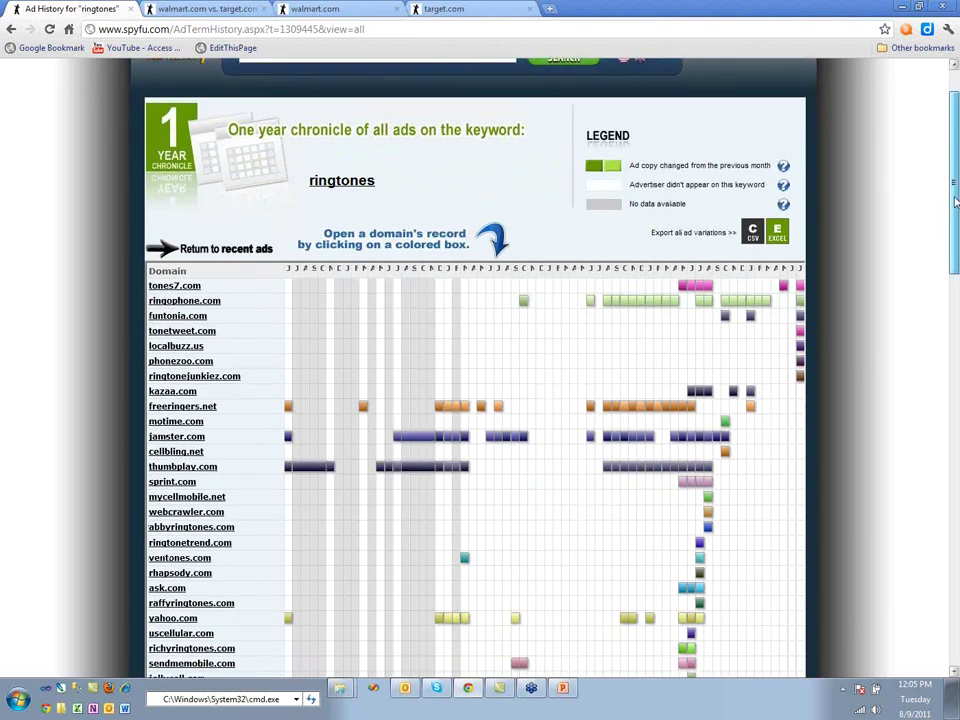
pyautogui.moveTo(955, 202); pyautogui.dragTo(957, 177)
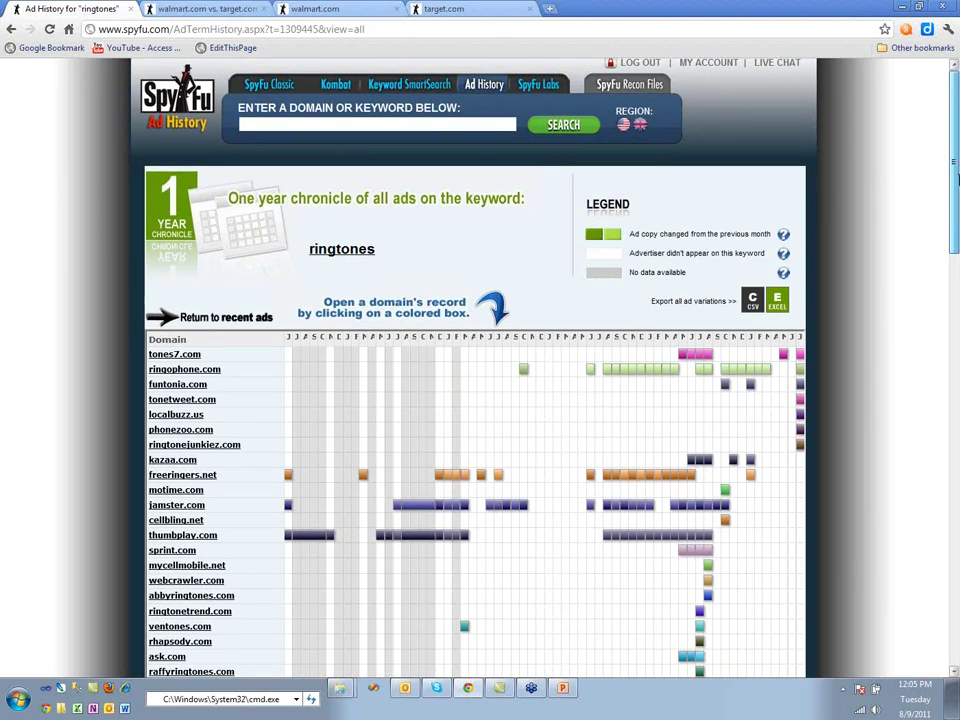
pyautogui.moveTo(957, 177)
pyautogui.mouseDown()
pyautogui.moveTo(930, 356)
pyautogui.moveTo(928, 296)
pyautogui.moveTo(951, 446)
pyautogui.moveTo(957, 590)
pyautogui.moveTo(955, 170)
pyautogui.mouseUp()
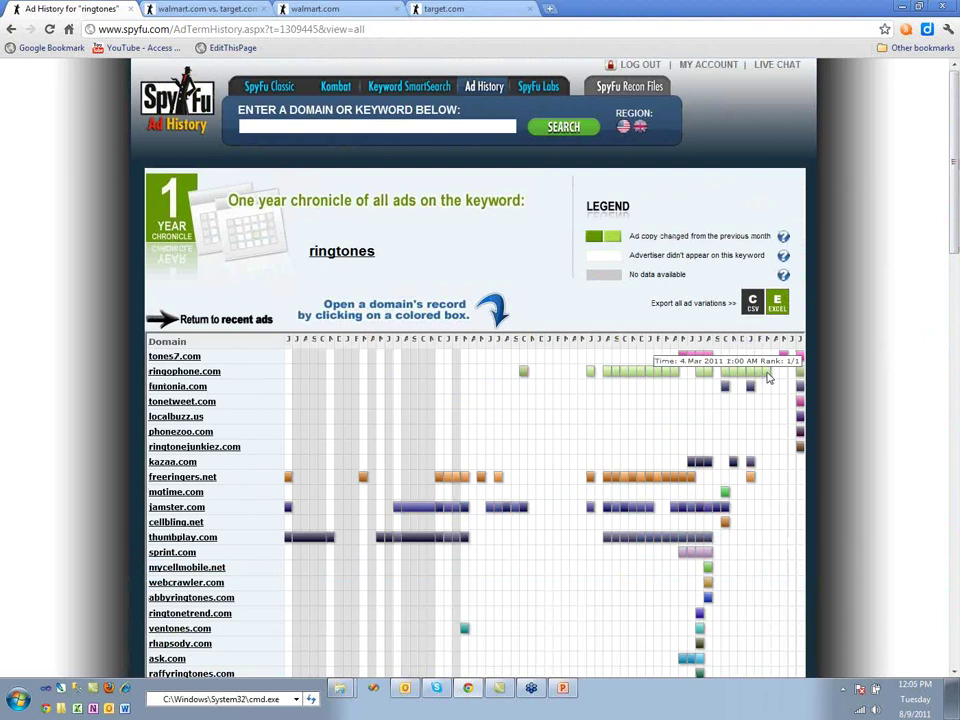
# Step: Return to the recent ads for ringtones and open ringophone.com's July ad
pyautogui.click(236, 321)
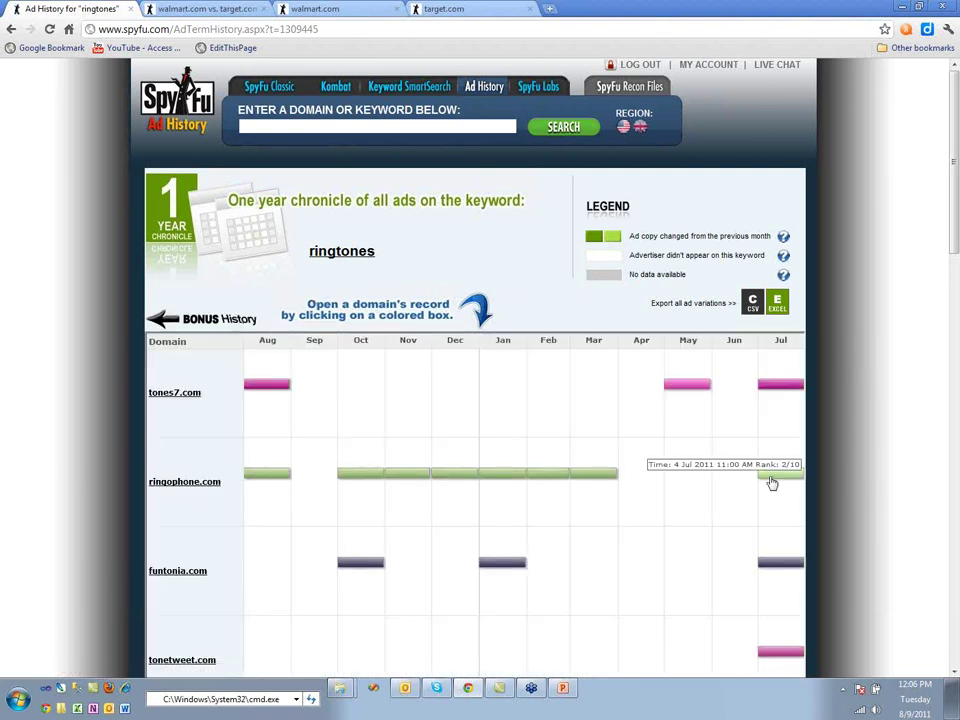
pyautogui.click(775, 484)
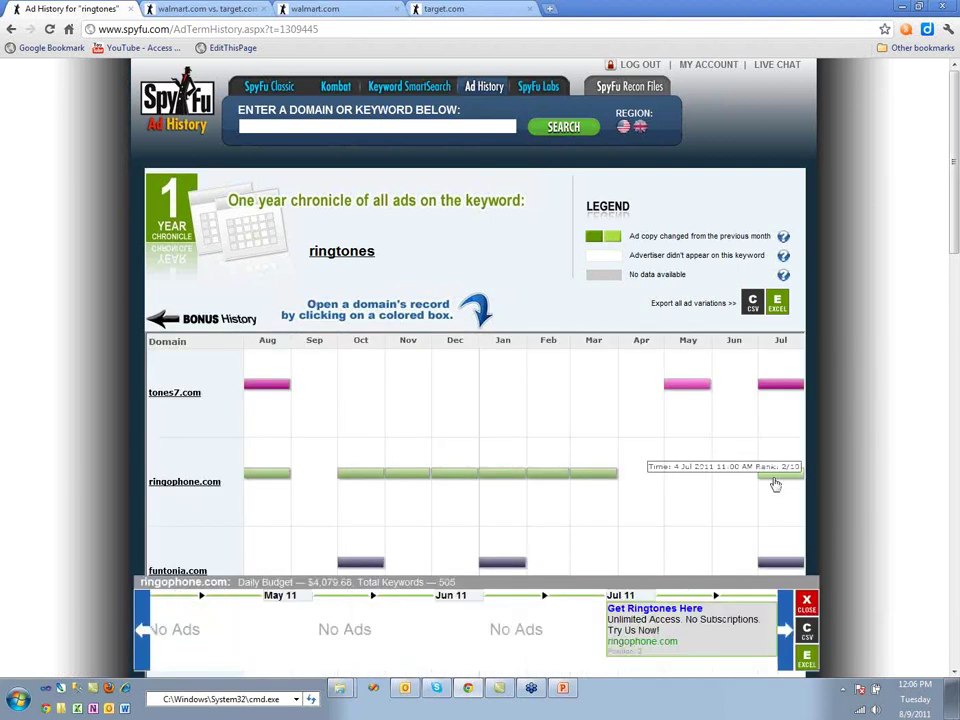
# Step: Search the ad history for the keyword life insurance quote
pyautogui.click(252, 124)
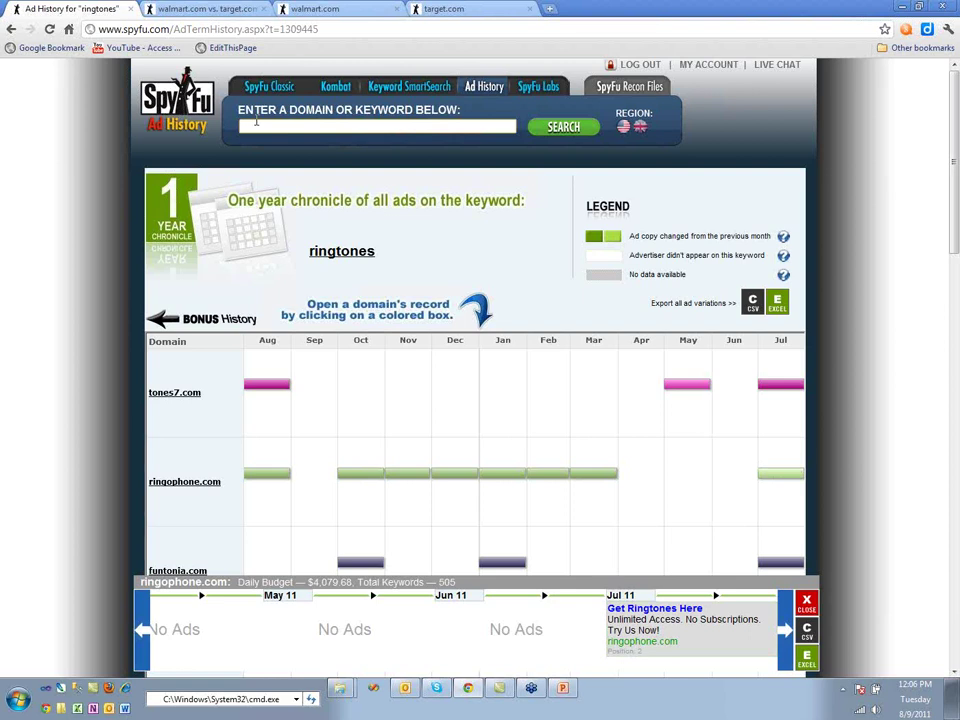
pyautogui.write('life')
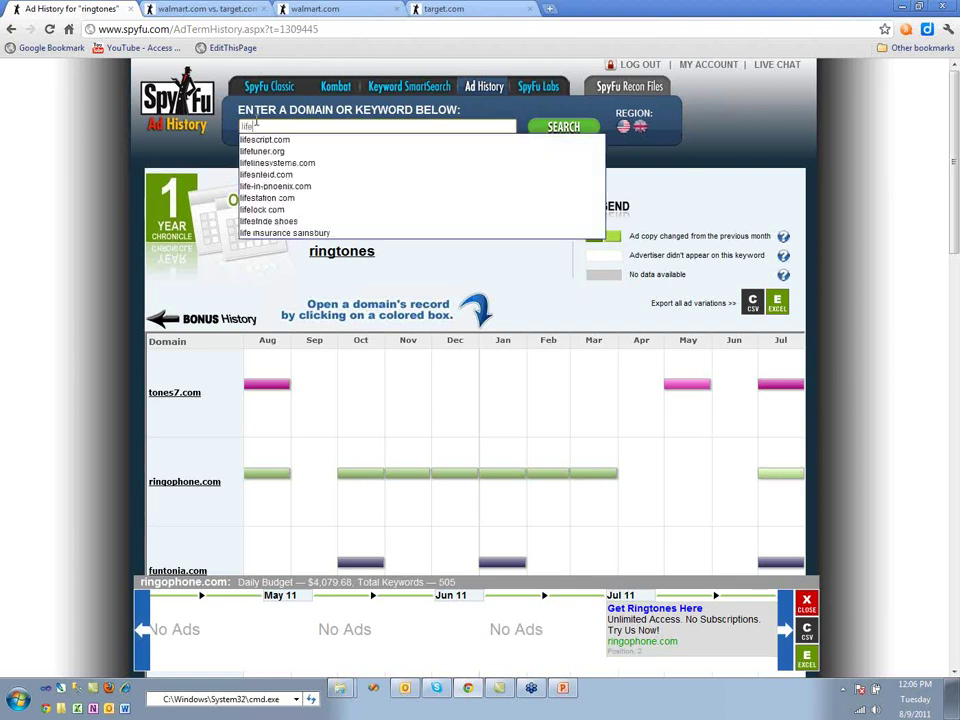
pyautogui.write(' insur')
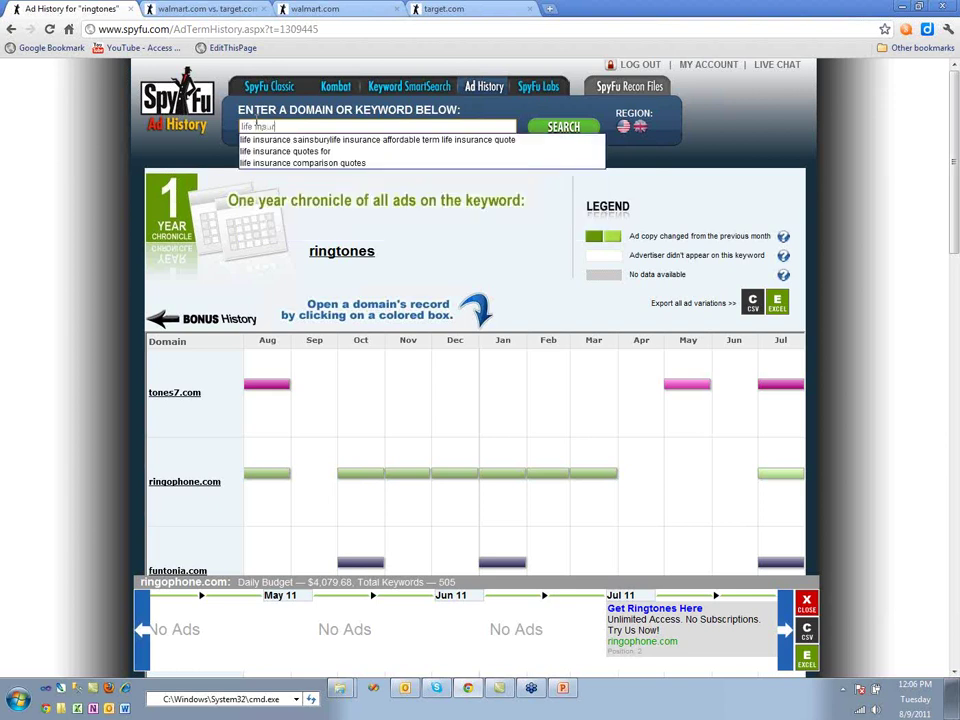
pyautogui.write('ance quote')
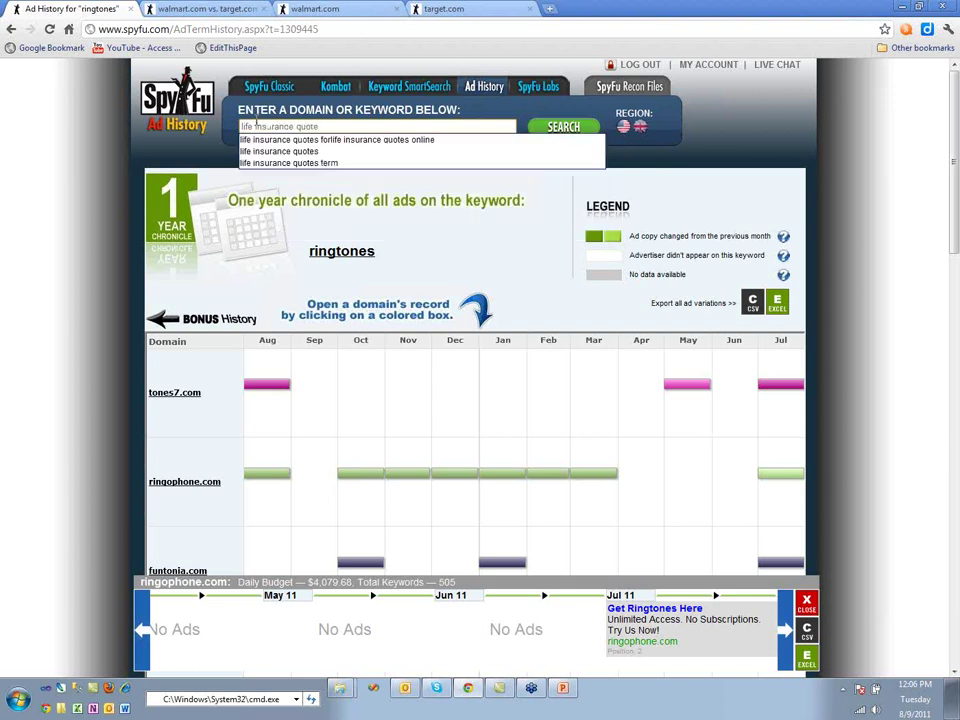
pyautogui.press('Return')
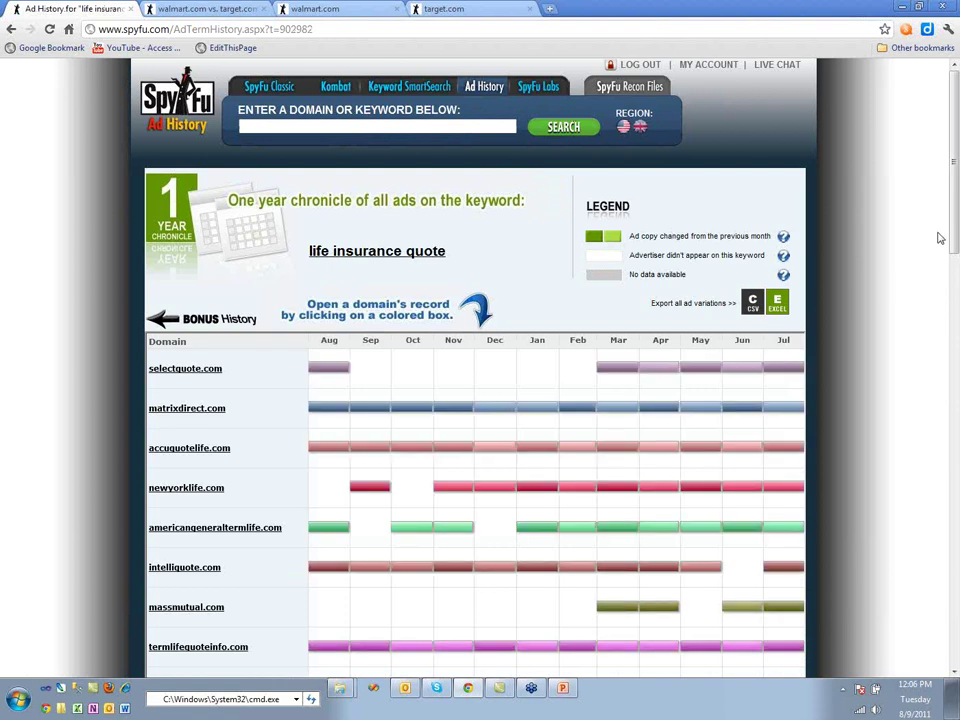
# Step: Open matrixdirect.com's ads for life insurance quote and highlight the December 2010 and January 2011 ad copy
pyautogui.moveTo(955, 213)
pyautogui.mouseDown()
pyautogui.moveTo(957, 640)
pyautogui.moveTo(955, 235)
pyautogui.mouseUp()
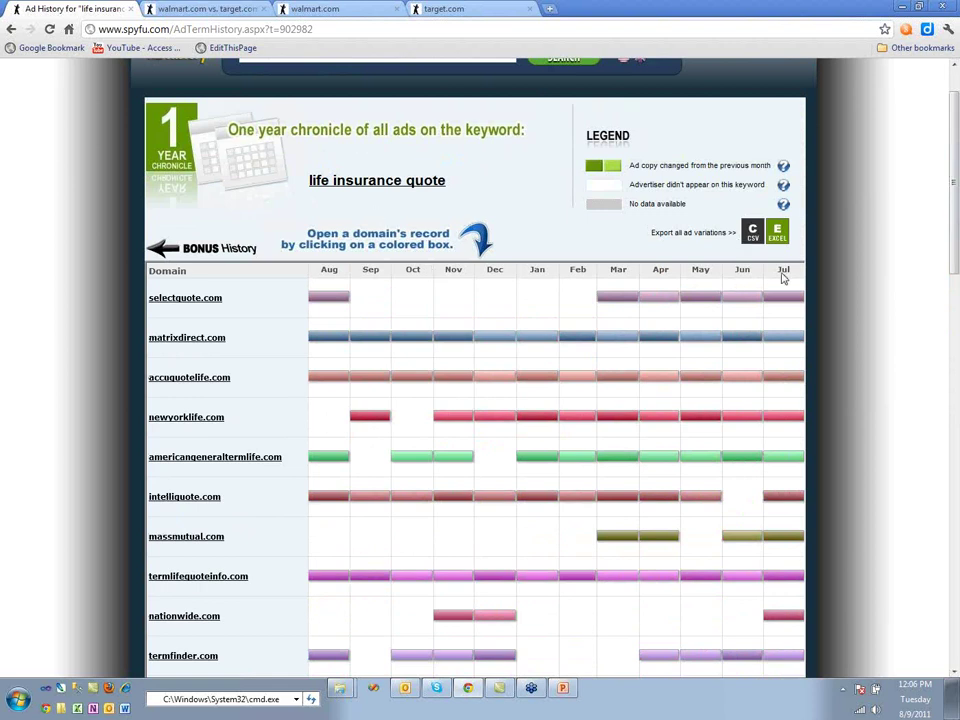
pyautogui.click(771, 339)
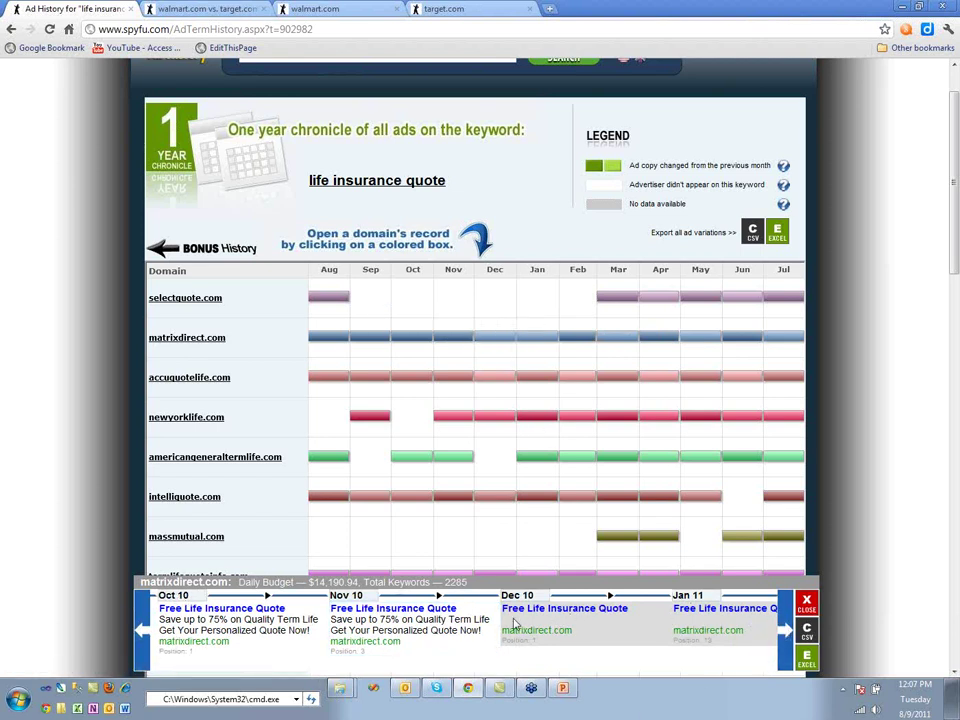
pyautogui.moveTo(504, 611); pyautogui.dragTo(655, 636)
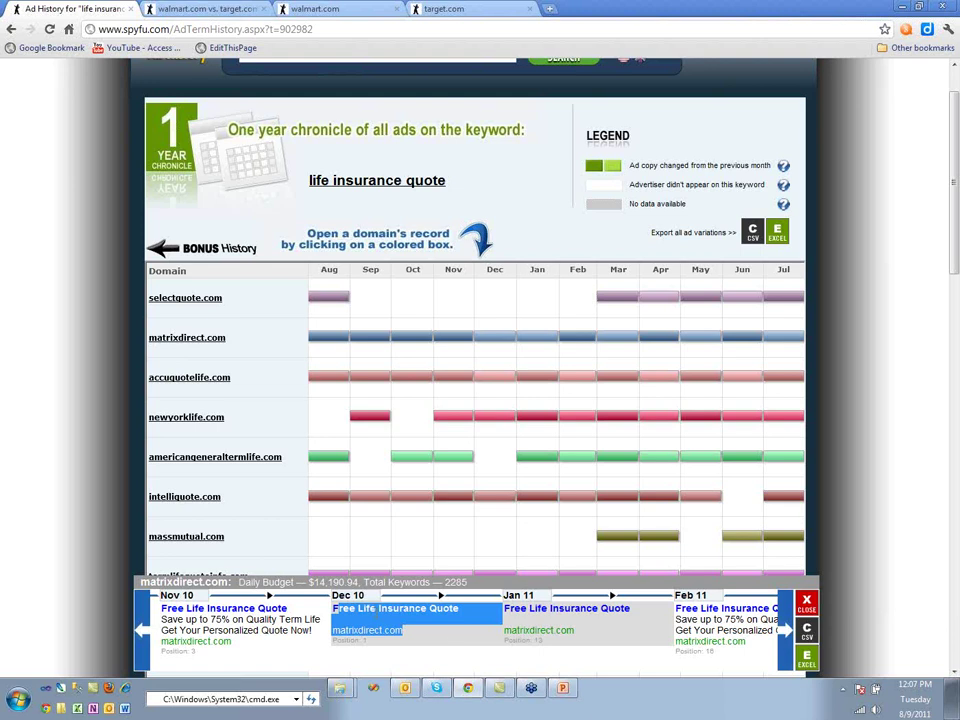
pyautogui.click(334, 612)
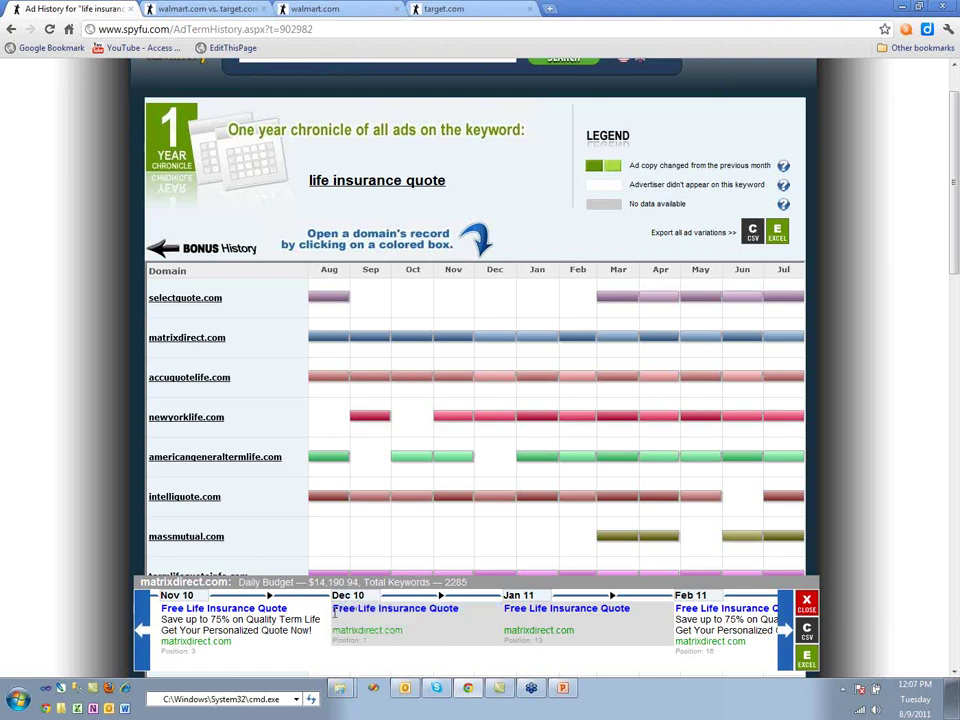
pyautogui.moveTo(334, 612); pyautogui.dragTo(410, 628)
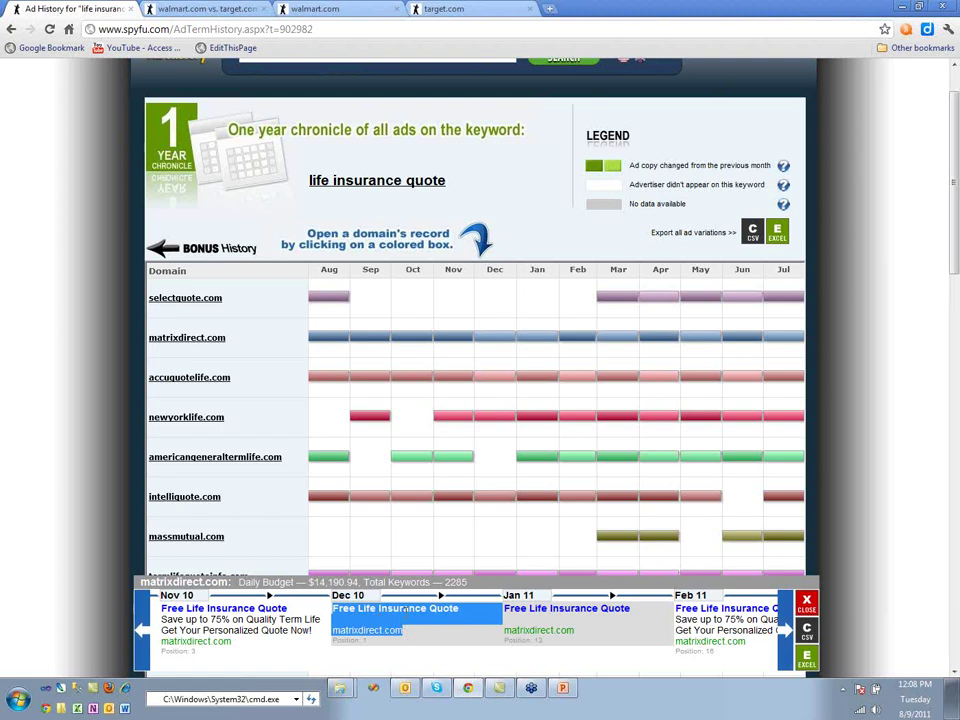
pyautogui.doubleClick(404, 608)
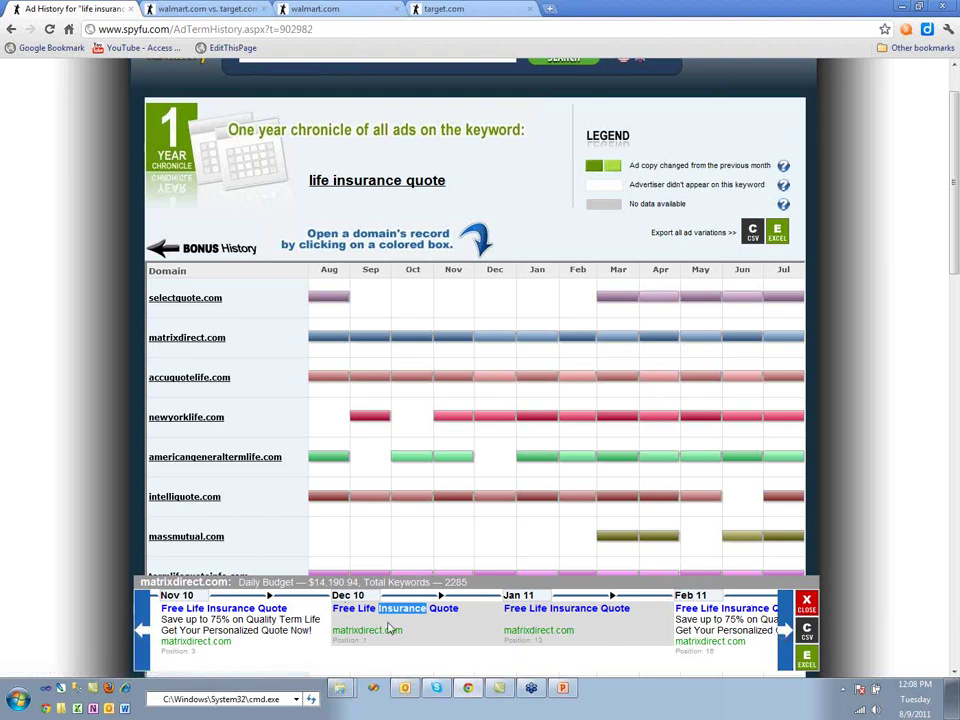
pyautogui.moveTo(333, 608); pyautogui.dragTo(640, 648)
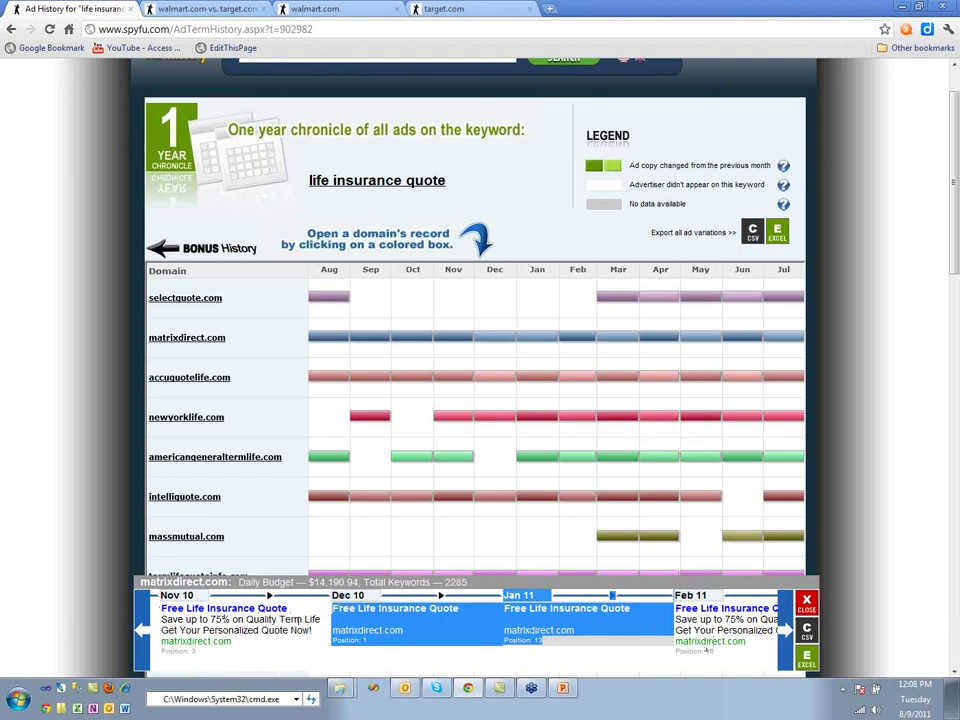
# Step: Follow matrixdirect.com's ads from February to April 2011 and highlight the phone number and description in the April ad
pyautogui.click(787, 628)
pyautogui.click(787, 628)
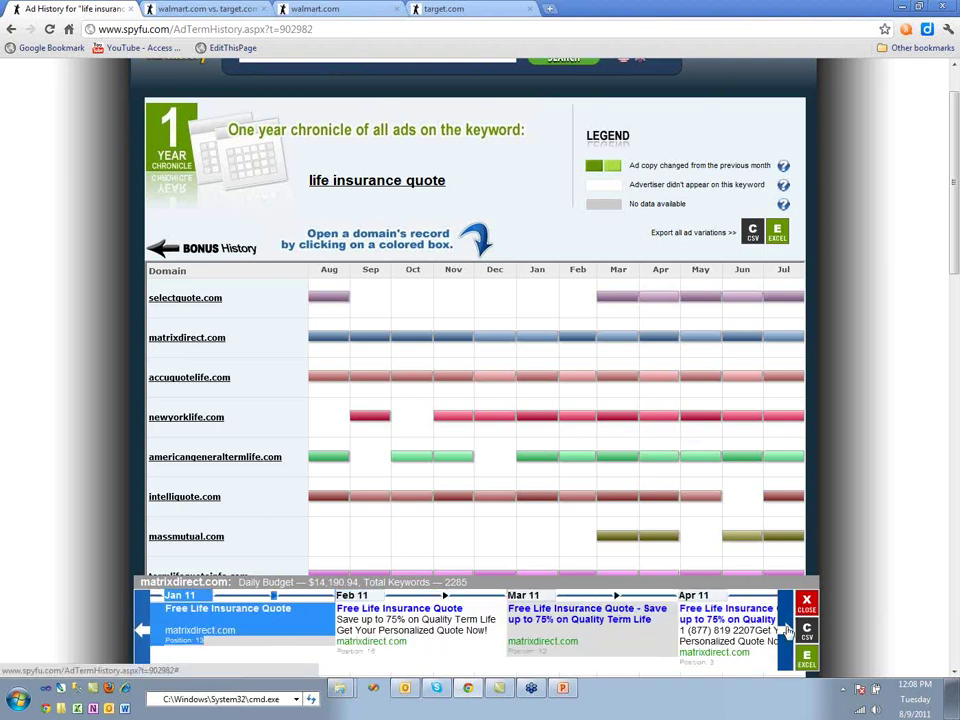
pyautogui.click(787, 628)
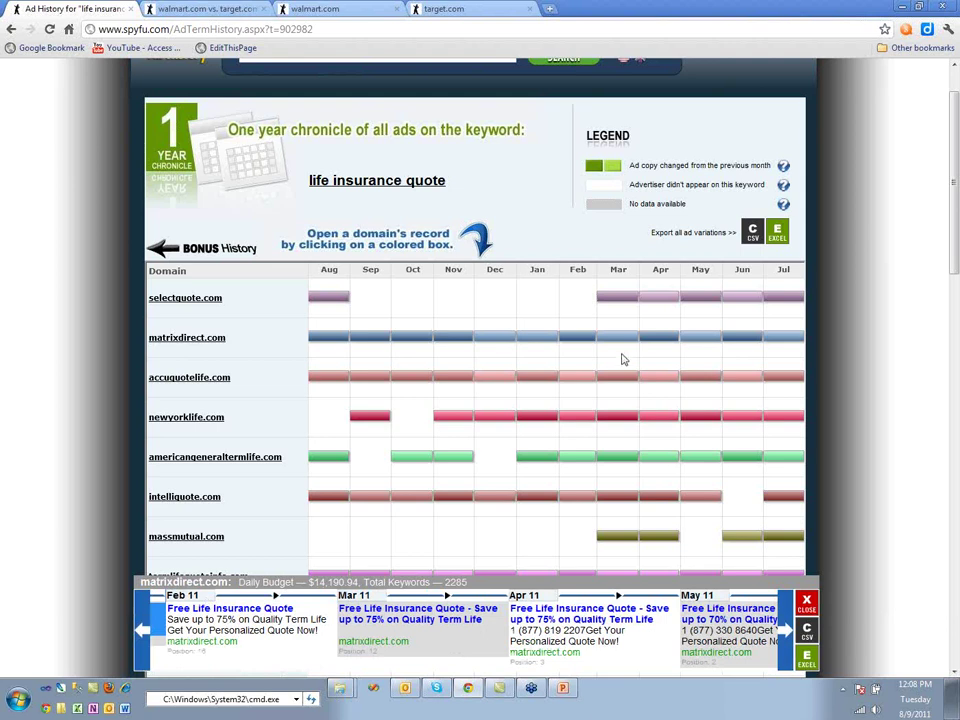
pyautogui.moveTo(617, 341)
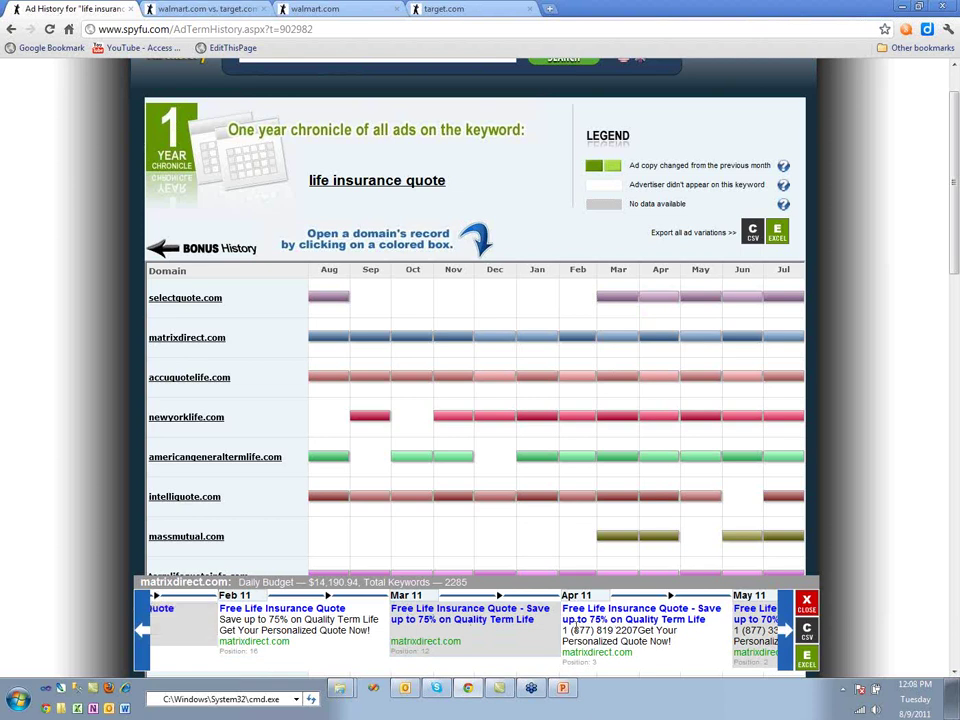
pyautogui.moveTo(570, 630); pyautogui.dragTo(676, 640)
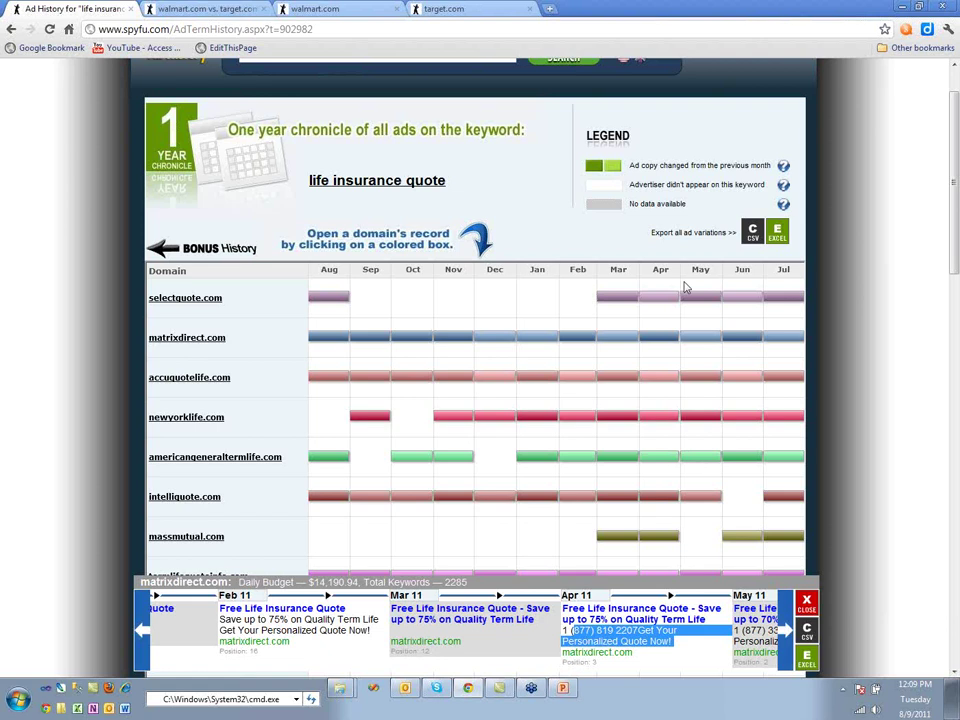
# Step: Compare matrixdirect.com's May, June and July 2011 ads and highlight the July headline's "up to 70% on Quality Term Life"
pyautogui.moveTo(664, 345)
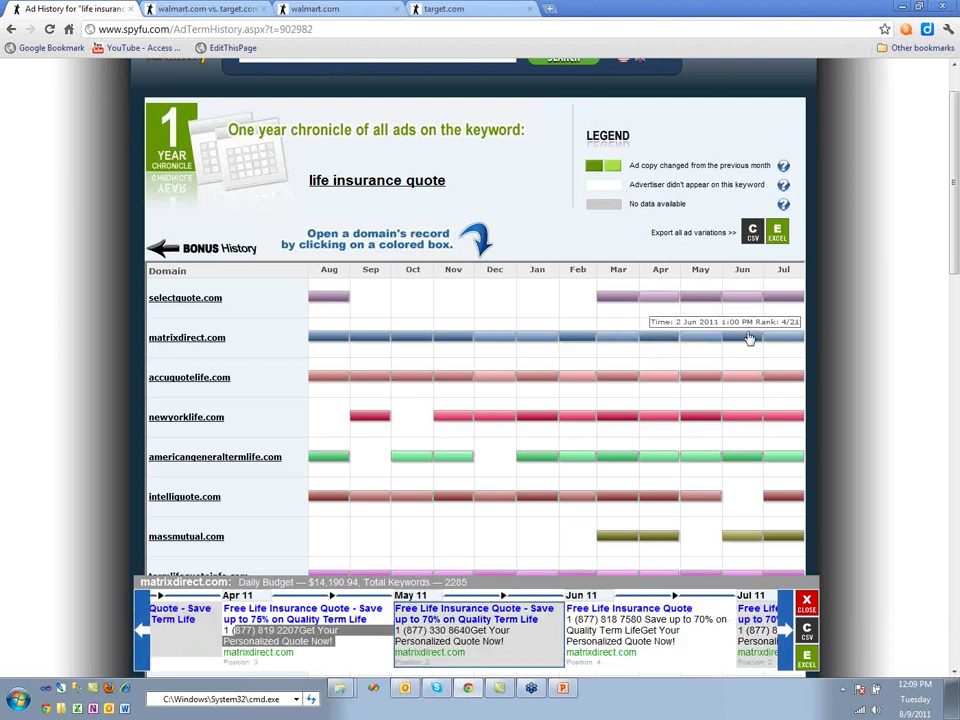
pyautogui.moveTo(738, 342)
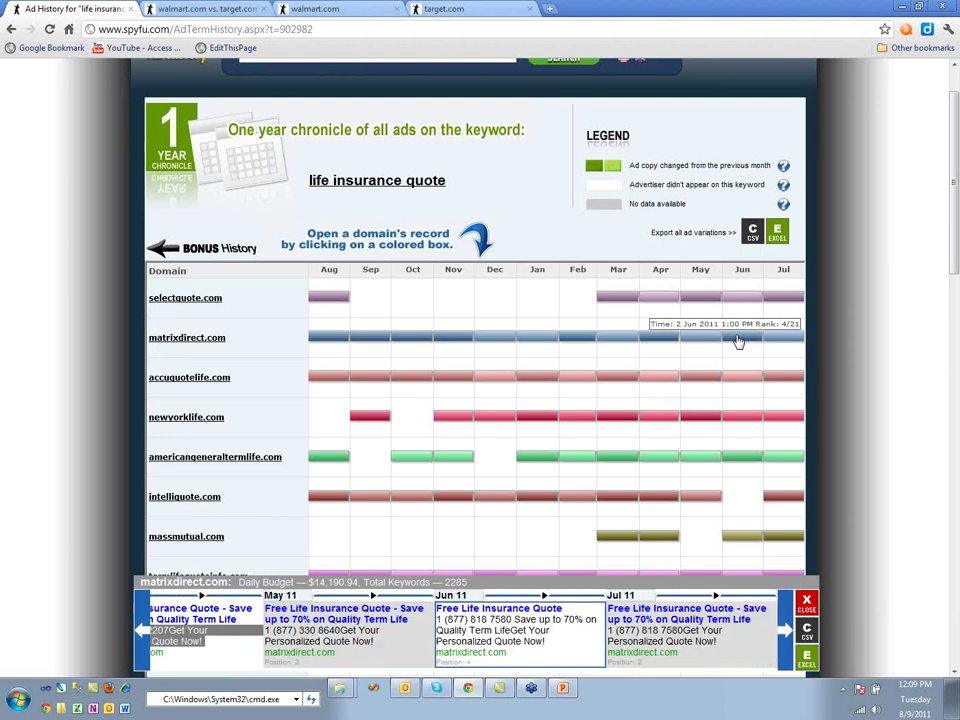
pyautogui.moveTo(767, 339)
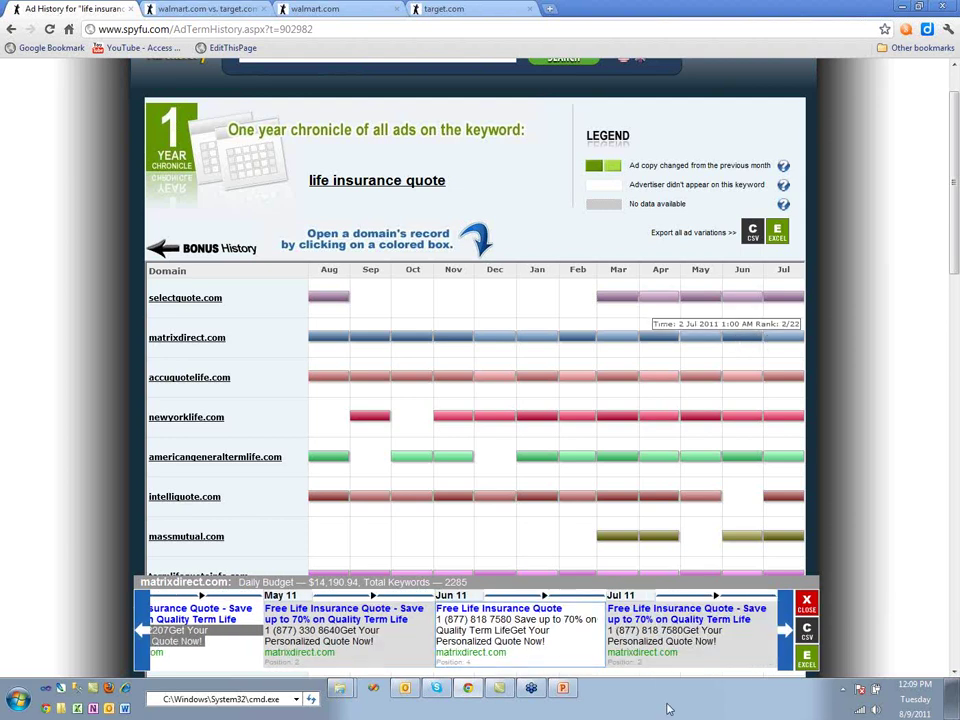
pyautogui.moveTo(654, 666); pyautogui.dragTo(437, 607)
pyautogui.moveTo(608, 608); pyautogui.dragTo(752, 619)
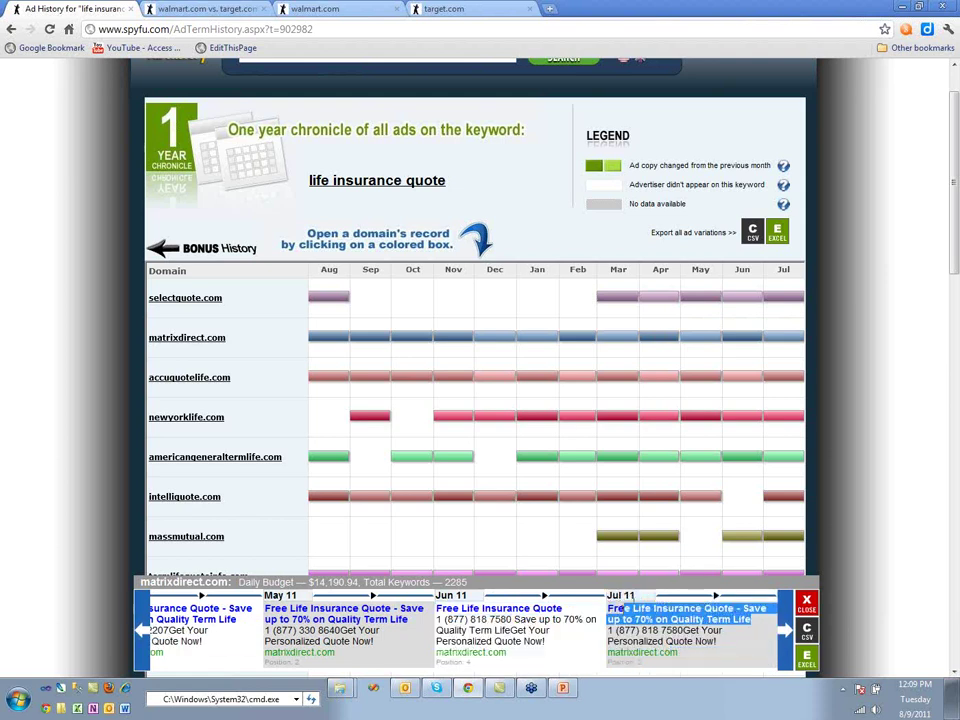
pyautogui.moveTo(608, 620); pyautogui.dragTo(752, 620)
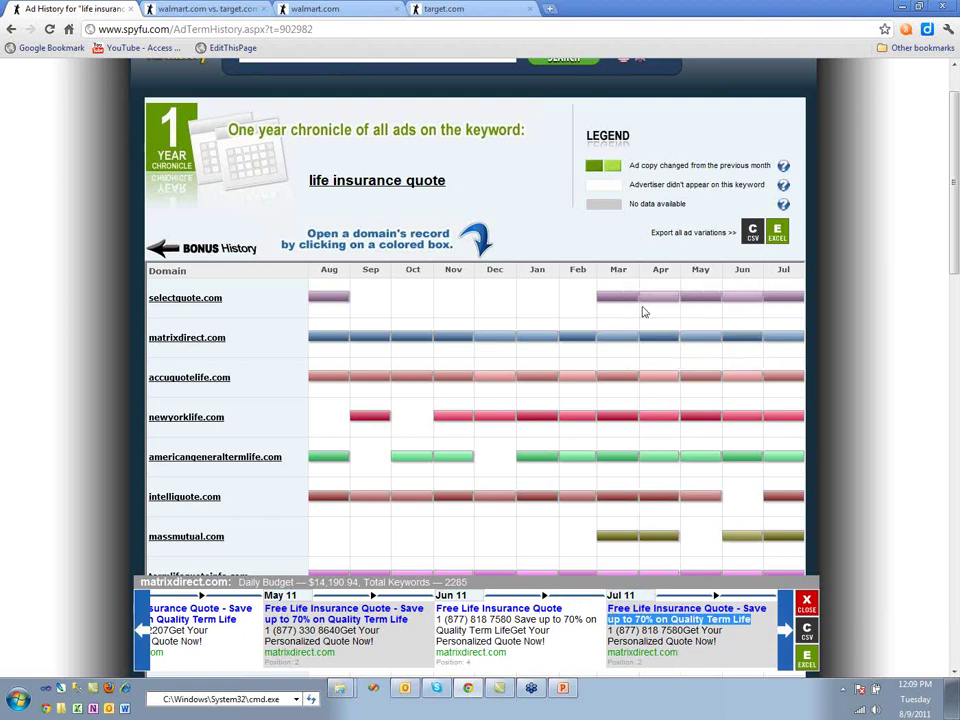
# Step: Open selectquote.com's ads in the history and go through them from March to July 2011
pyautogui.click(701, 303)
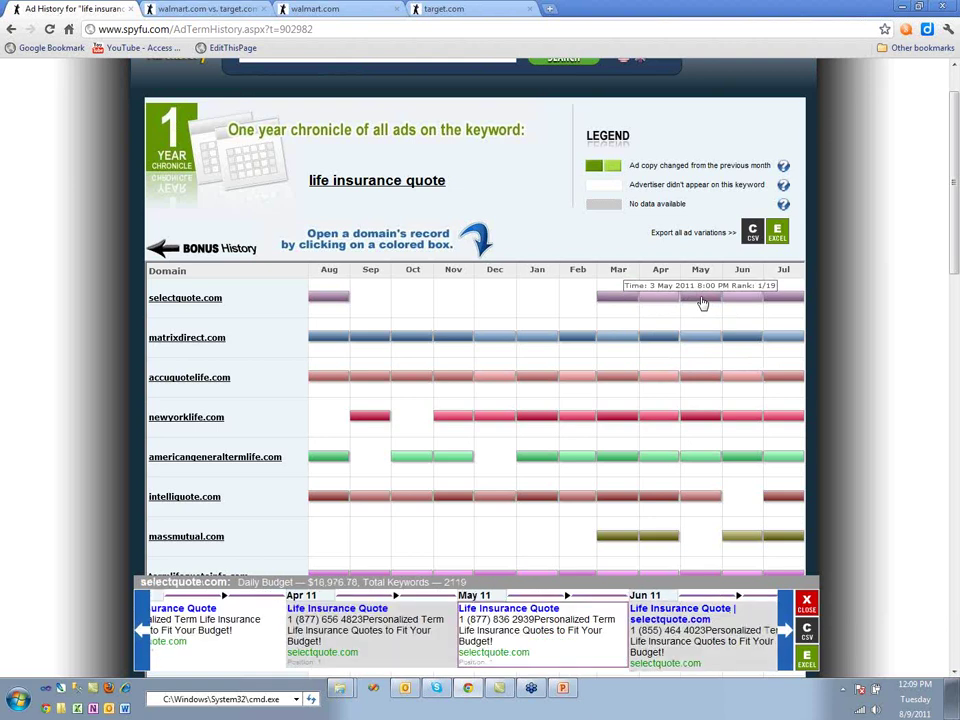
pyautogui.click(621, 300)
pyautogui.click(660, 305)
pyautogui.click(707, 300)
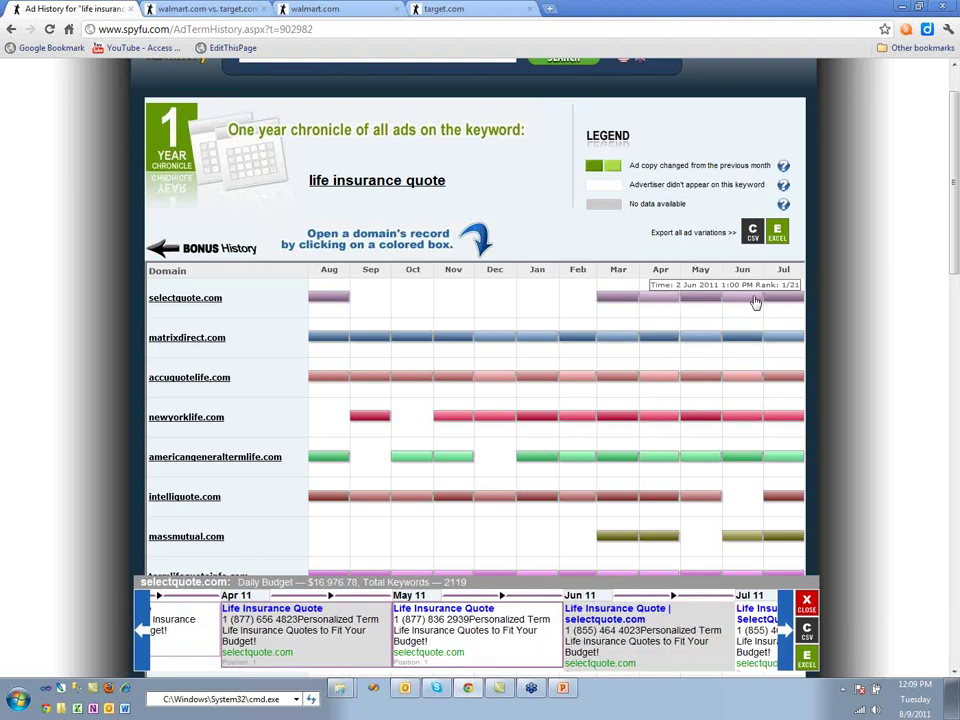
pyautogui.click(756, 303)
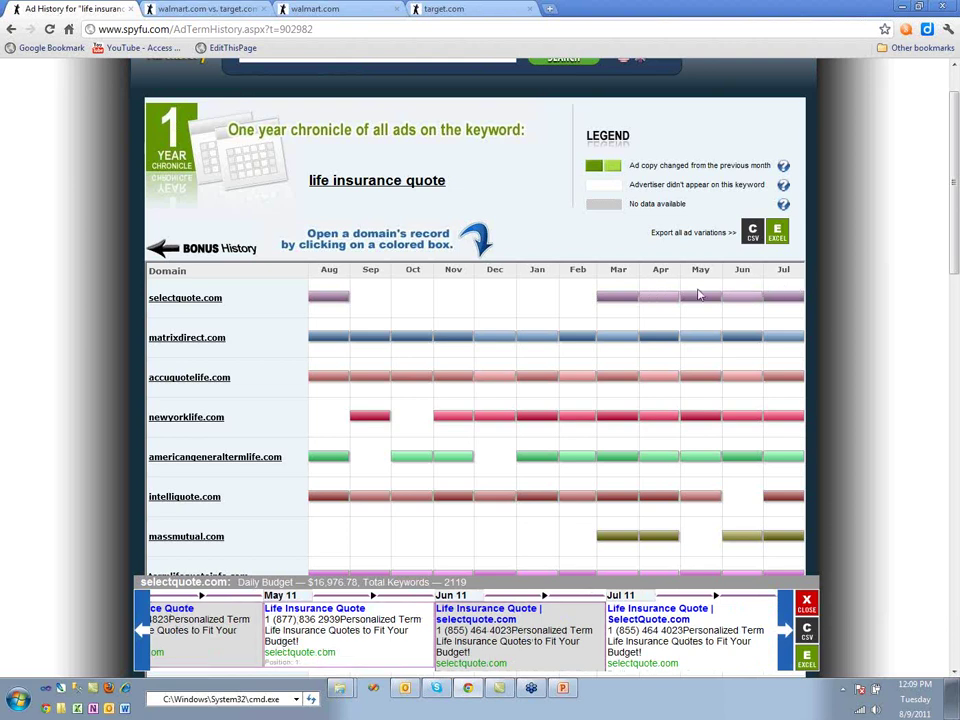
pyautogui.moveTo(671, 306)
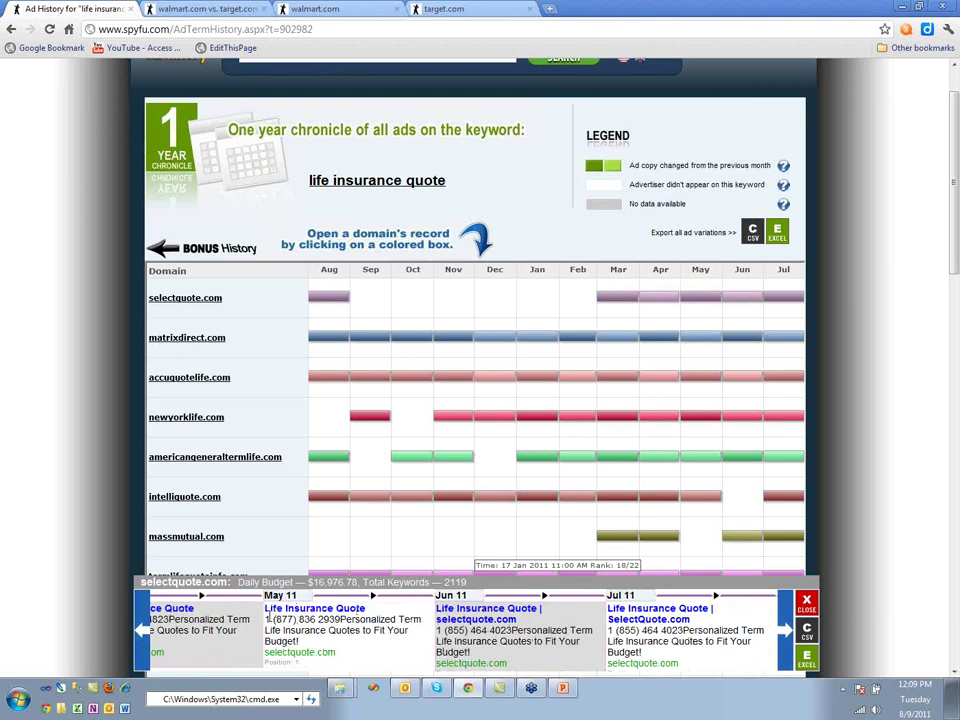
# Step: Compare selectquote.com's May, June and July 2011 ads by highlighting their headlines
pyautogui.moveTo(265, 615); pyautogui.dragTo(517, 619)
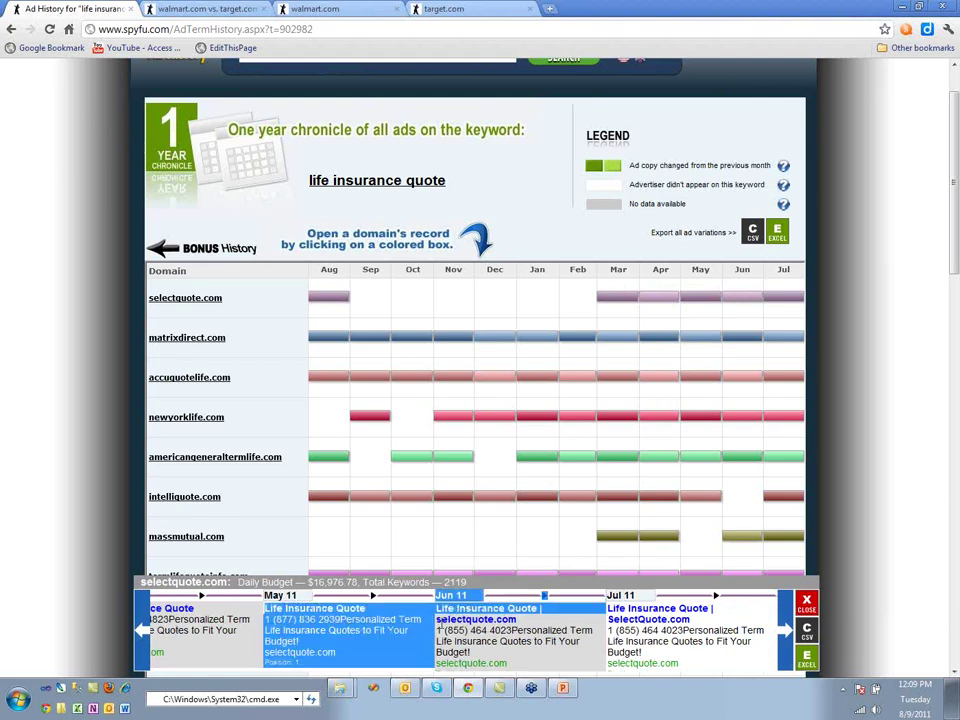
pyautogui.click(553, 620)
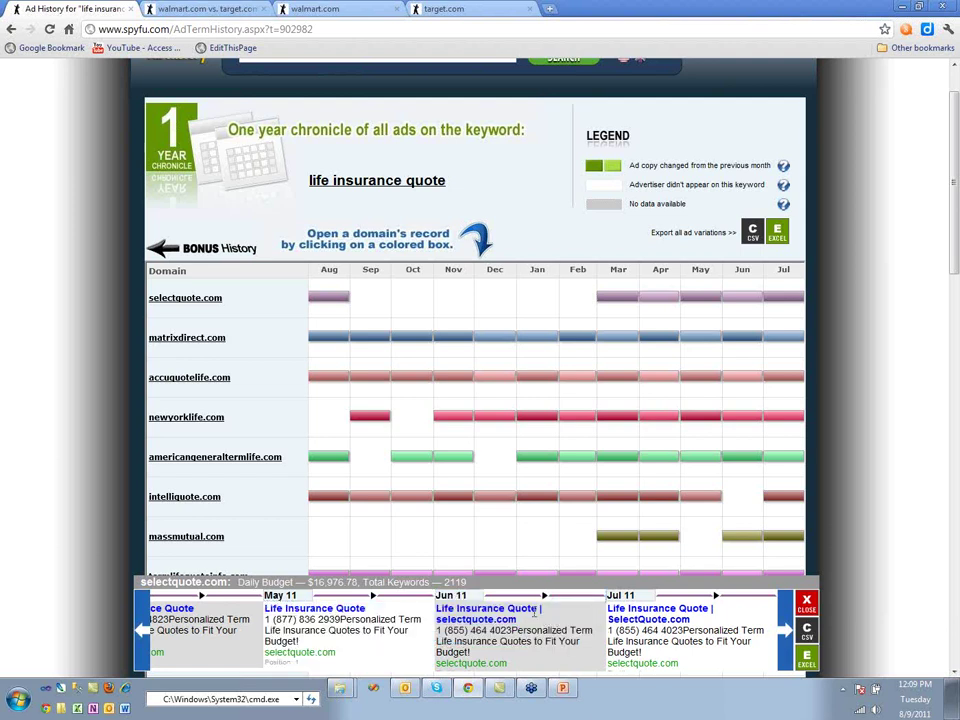
pyautogui.moveTo(437, 607); pyautogui.dragTo(537, 623)
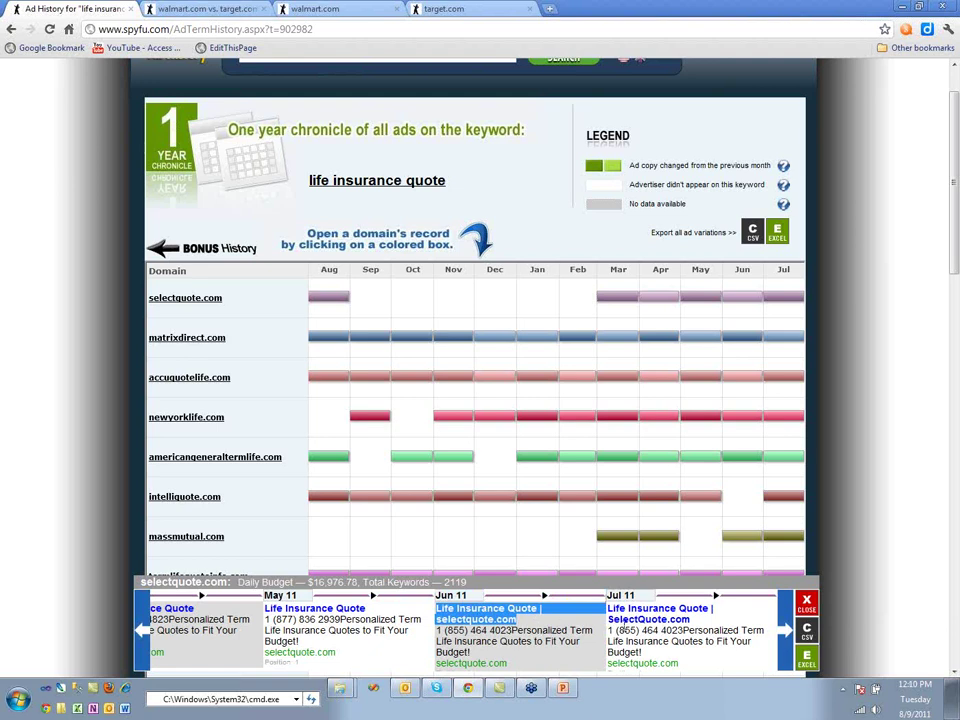
pyautogui.moveTo(611, 608); pyautogui.dragTo(580, 620)
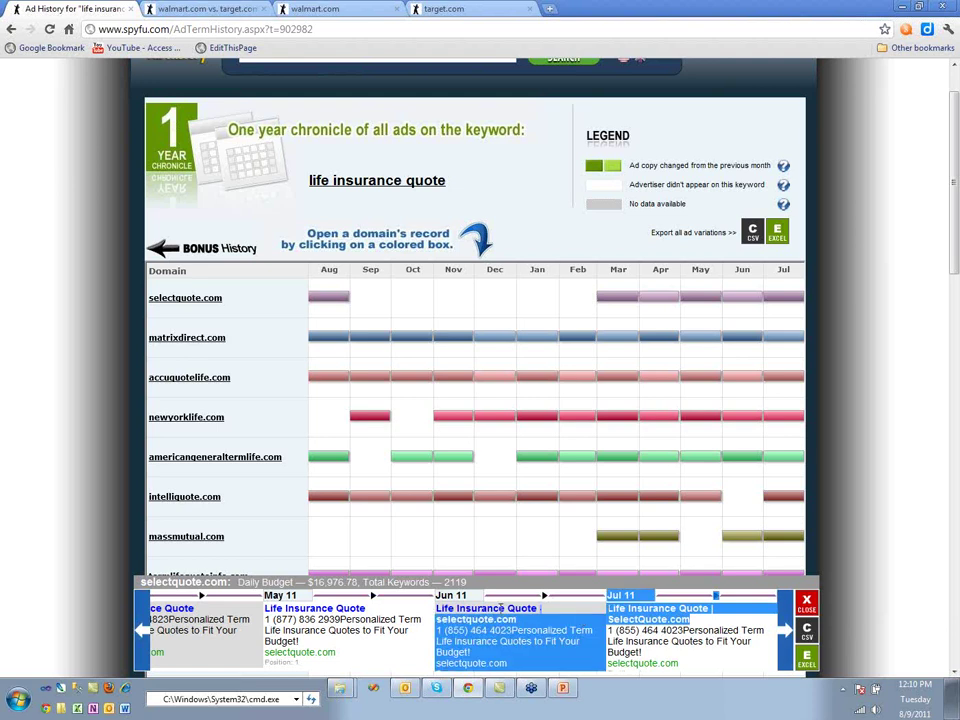
pyautogui.click(707, 626)
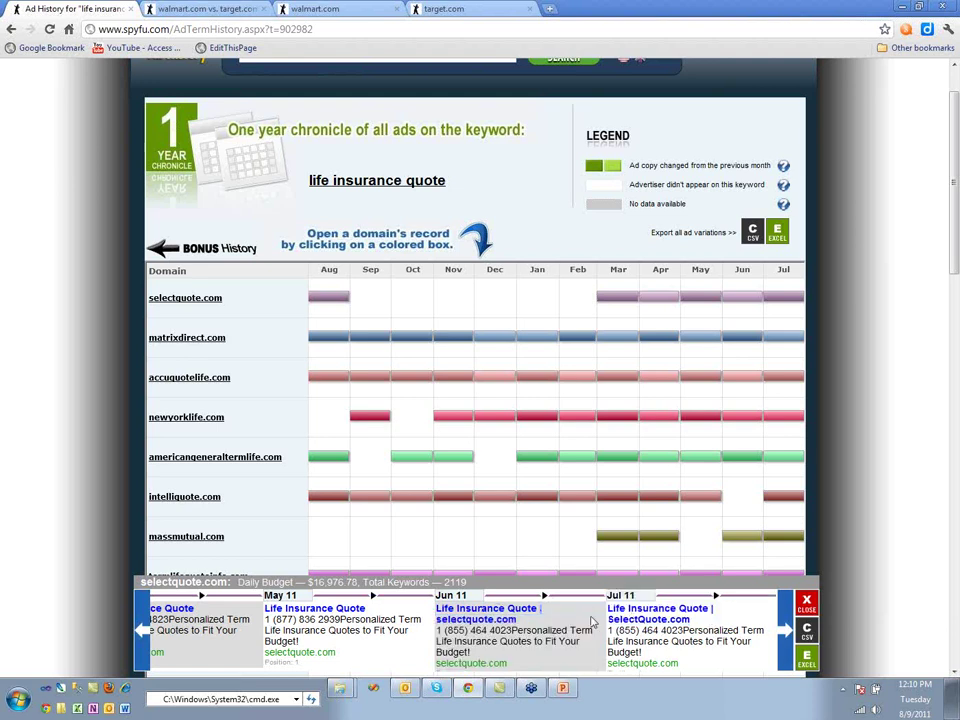
# Step: Highlight the domain name in selectquote.com's June and July headlines to compare its capitalization
pyautogui.tripleClick(518, 619)
pyautogui.moveTo(437, 619); pyautogui.dragTo(516, 619)
pyautogui.moveTo(705, 631); pyautogui.dragTo(690, 619)
pyautogui.moveTo(437, 608); pyautogui.dragTo(608, 621)
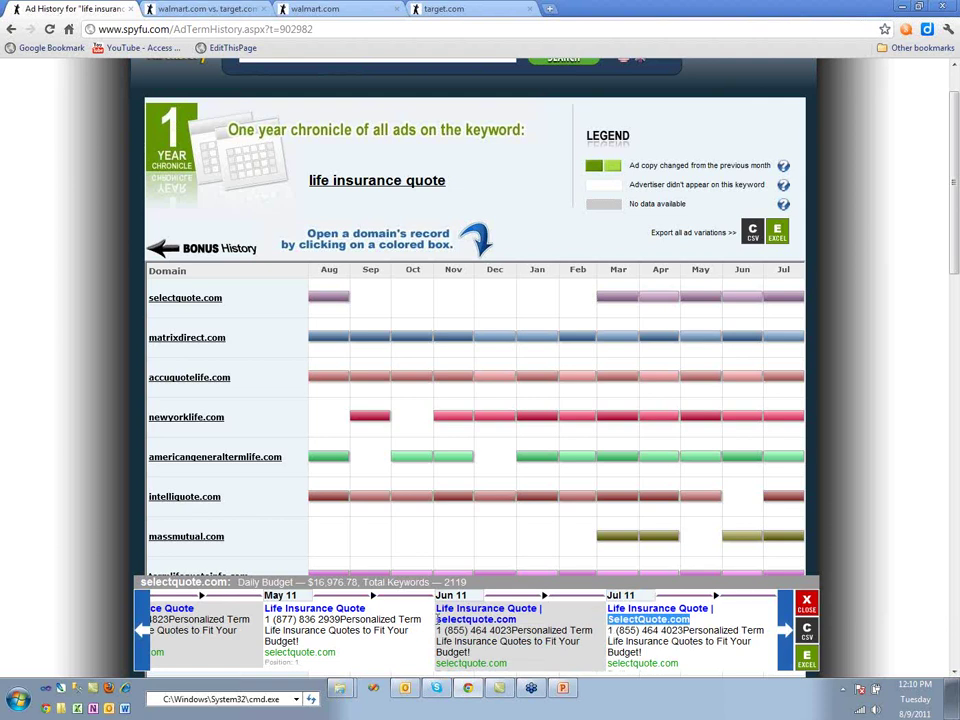
pyautogui.moveTo(437, 619); pyautogui.dragTo(533, 630)
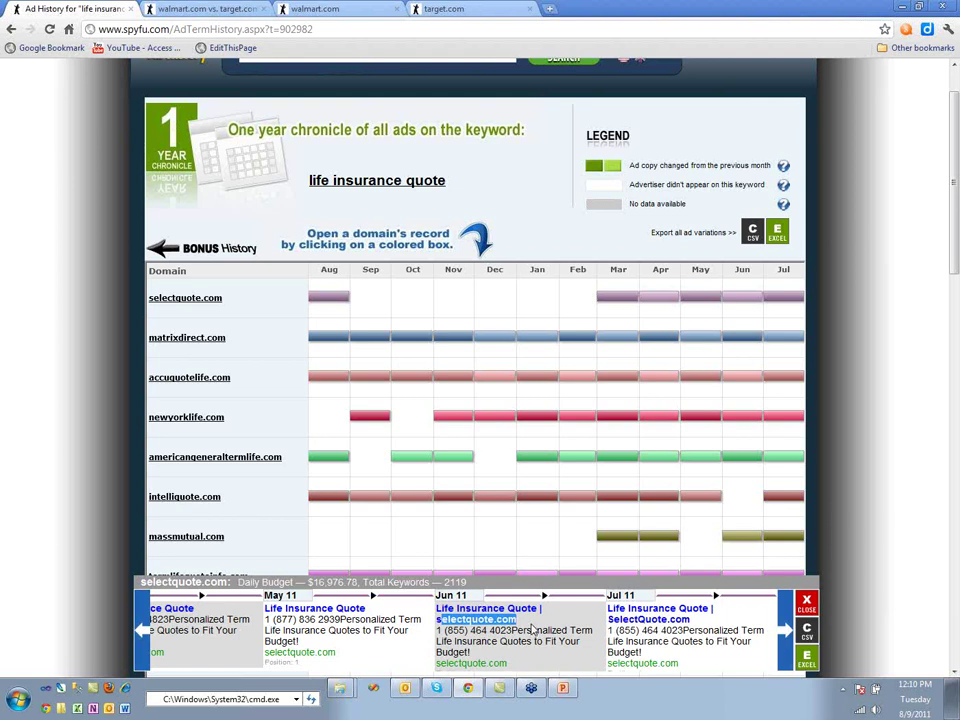
pyautogui.moveTo(607, 619); pyautogui.dragTo(694, 622)
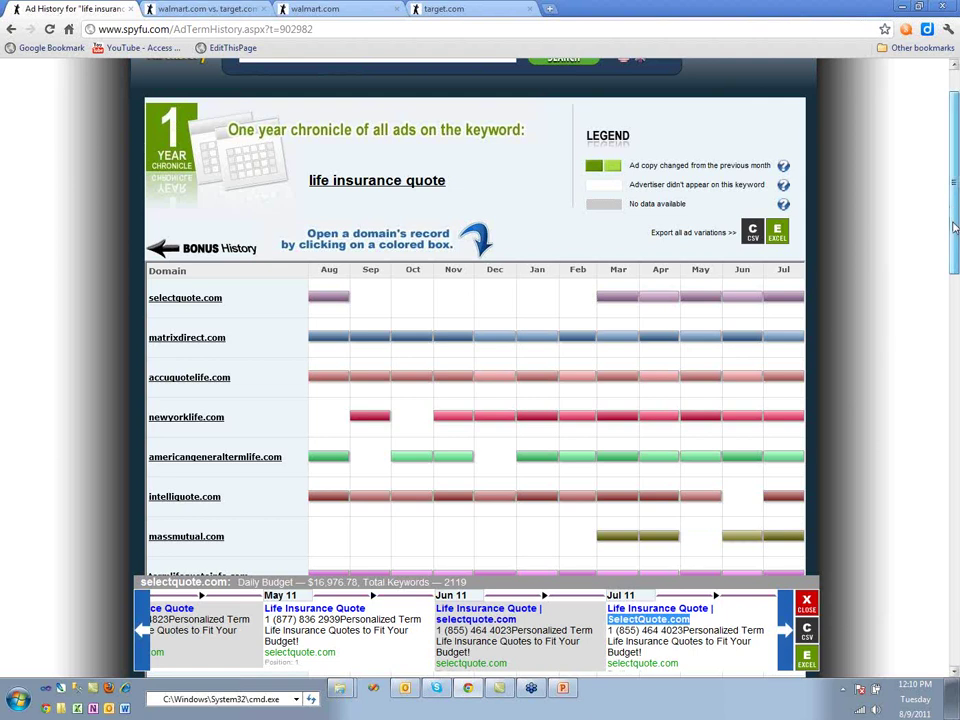
pyautogui.scroll(-1, 954, 228)
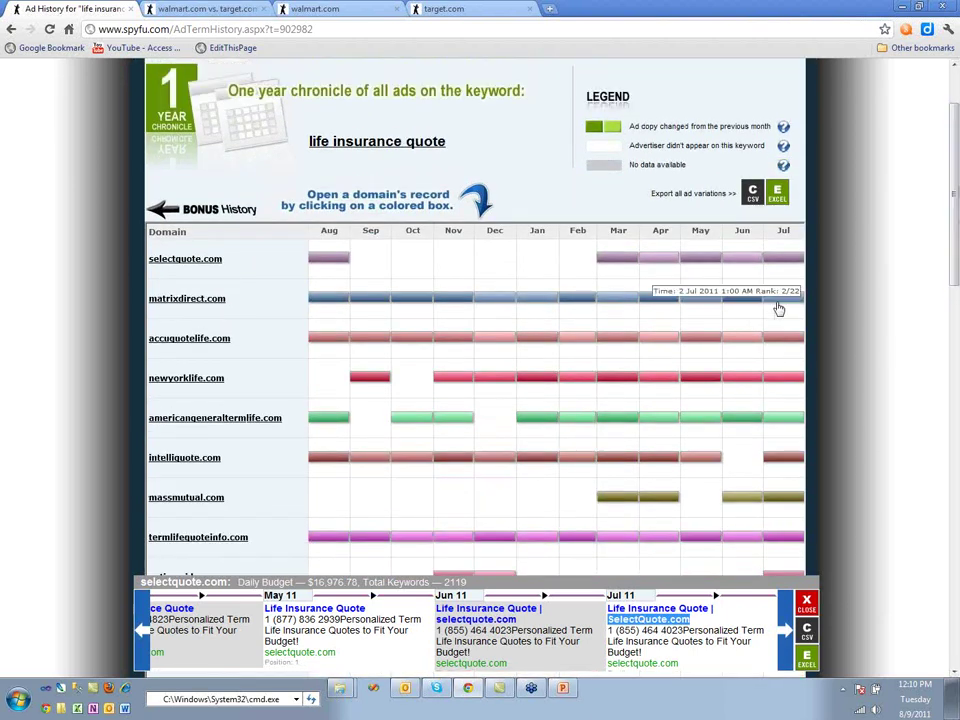
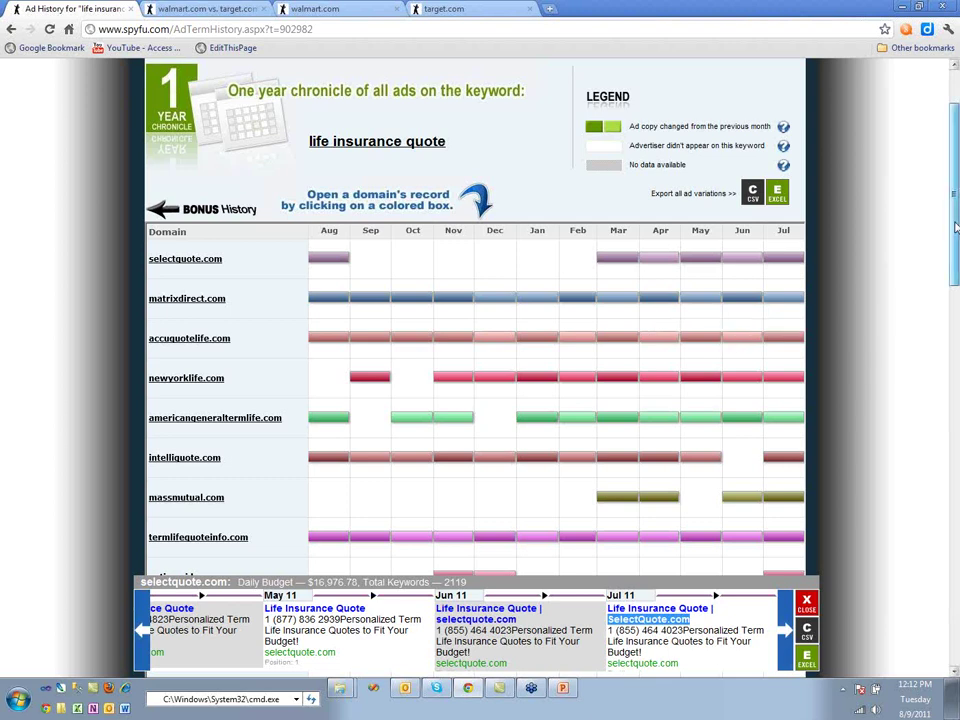
pyautogui.moveTo(955, 226)
pyautogui.mouseDown()
pyautogui.moveTo(954, 256)
pyautogui.moveTo(952, 238)
pyautogui.mouseUp()
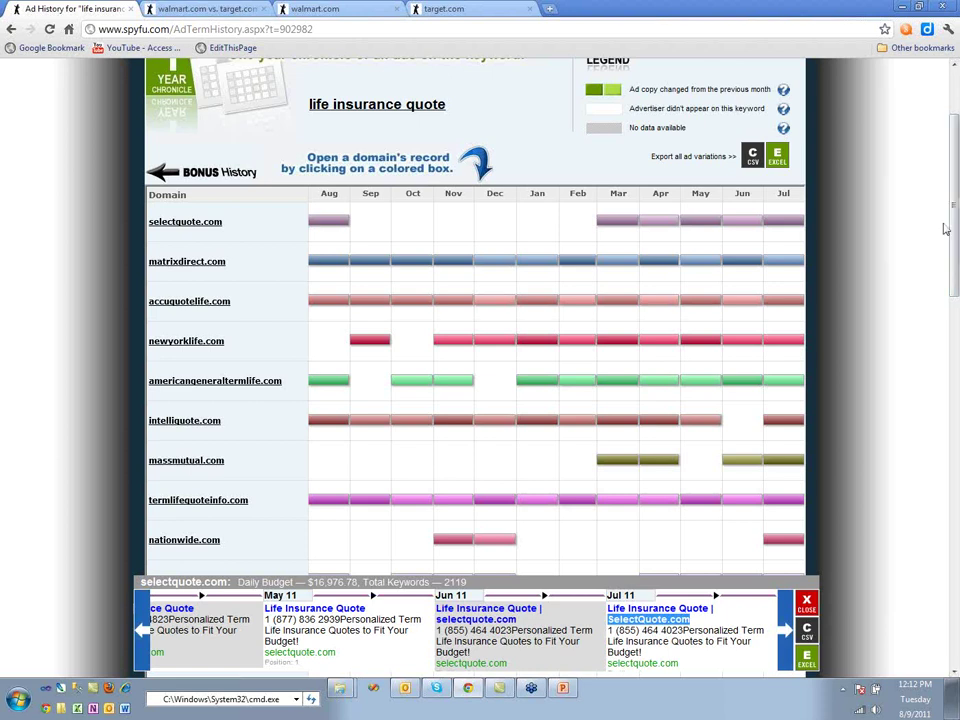
pyautogui.moveTo(954, 230)
pyautogui.mouseDown()
pyautogui.moveTo(943, 268)
pyautogui.moveTo(940, 183)
pyautogui.moveTo(943, 216)
pyautogui.mouseUp()
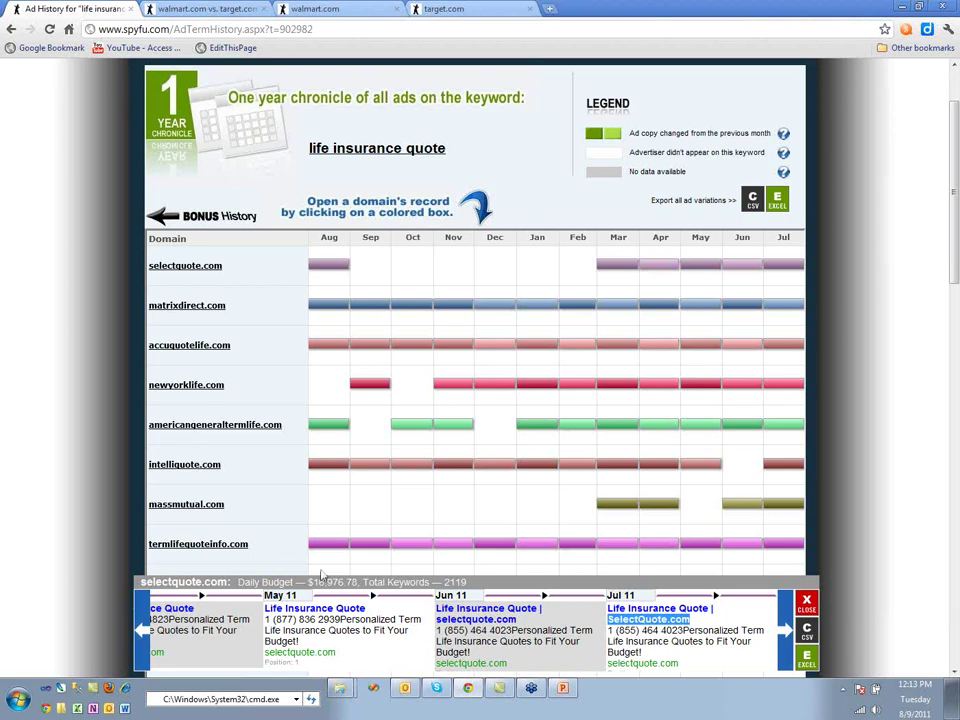
# Step: View the keyword stats page for life insurance quote, and return to selectquote.com's ads in the ad history
pyautogui.click(375, 156)
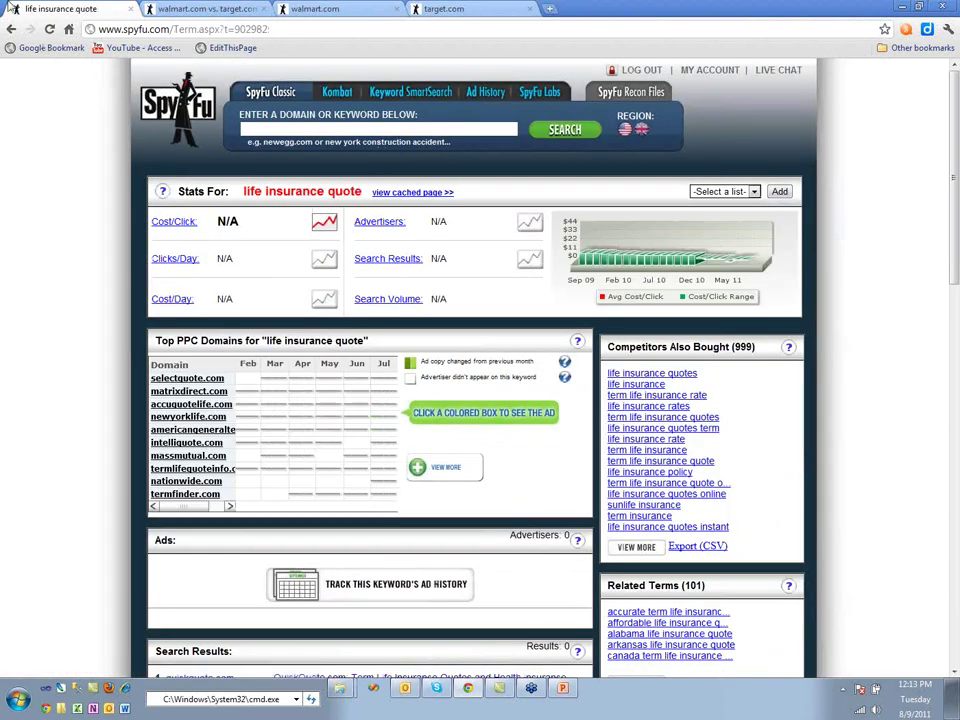
pyautogui.click(10, 30)
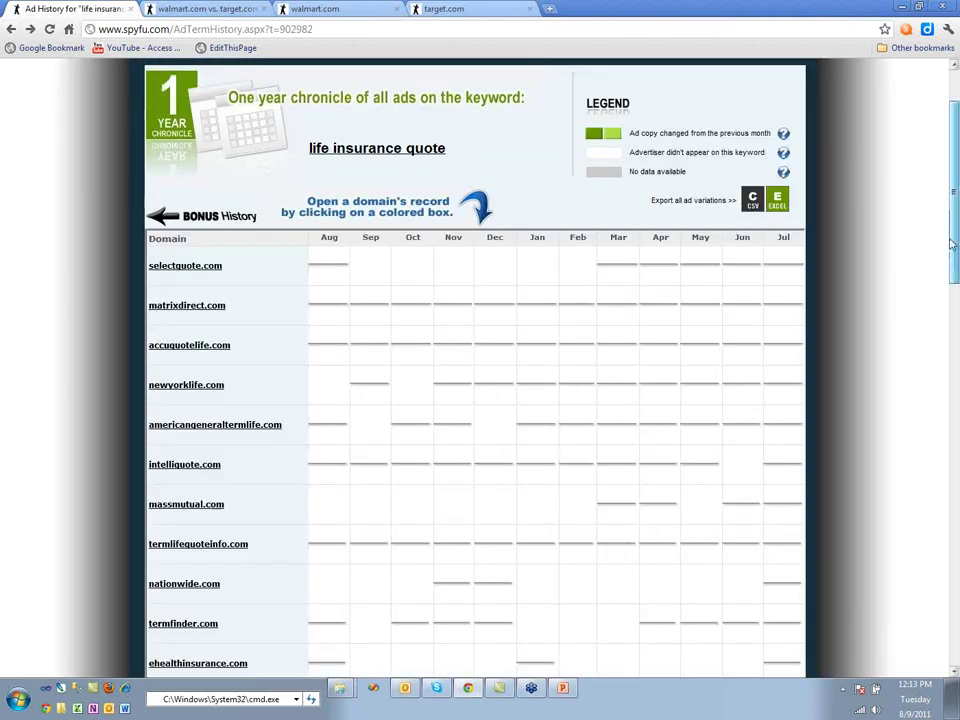
pyautogui.moveTo(952, 244)
pyautogui.mouseDown()
pyautogui.moveTo(949, 189)
pyautogui.moveTo(949, 256)
pyautogui.mouseUp()
pyautogui.click(720, 234)
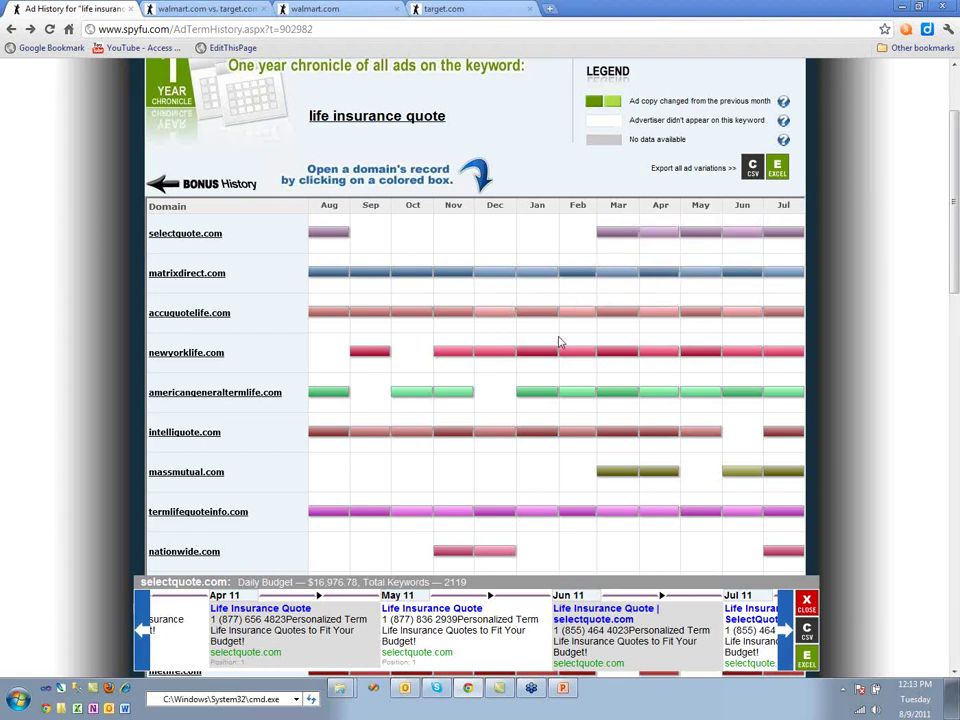
# Step: Show intelliquote.com's ads in the life insurance quote ad history, and switch to the target.com page
pyautogui.click(496, 439)
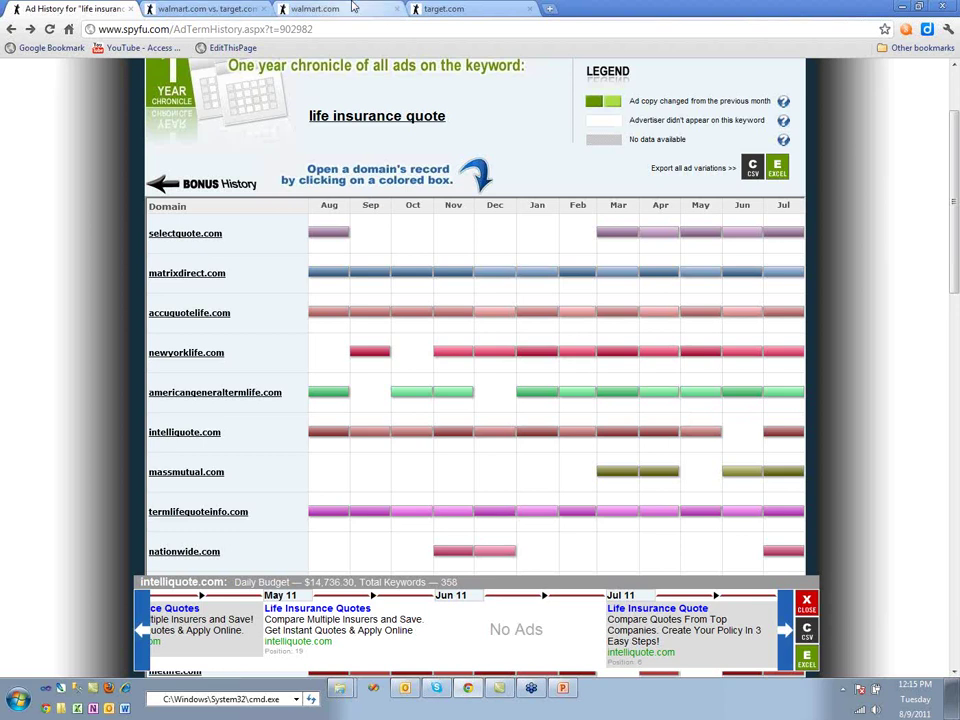
pyautogui.click(484, 9)
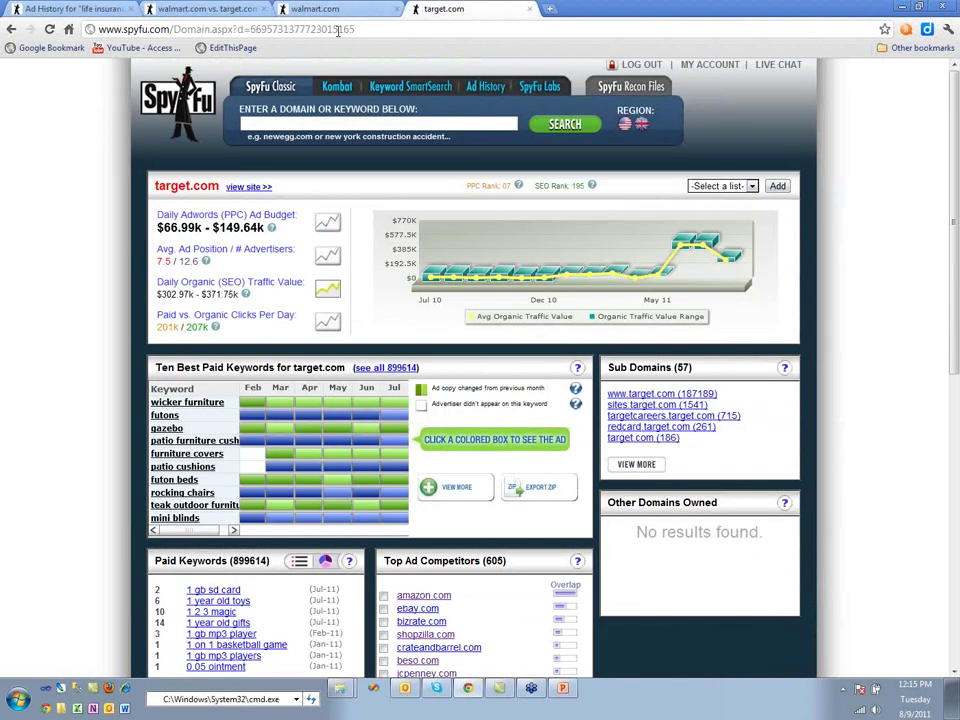
pyautogui.hotkey('ctrl', 'a')
pyautogui.write('www.')
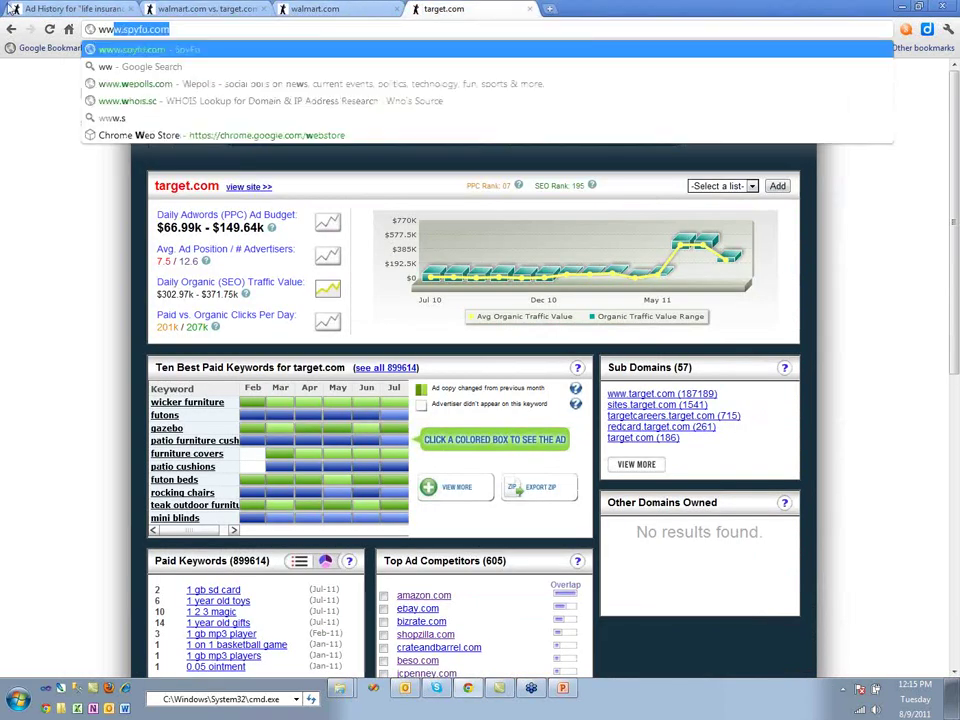
pyautogui.press('BackSpace')
pyautogui.press('BackSpace')
pyautogui.press('BackSpace')
pyautogui.press('BackSpace')
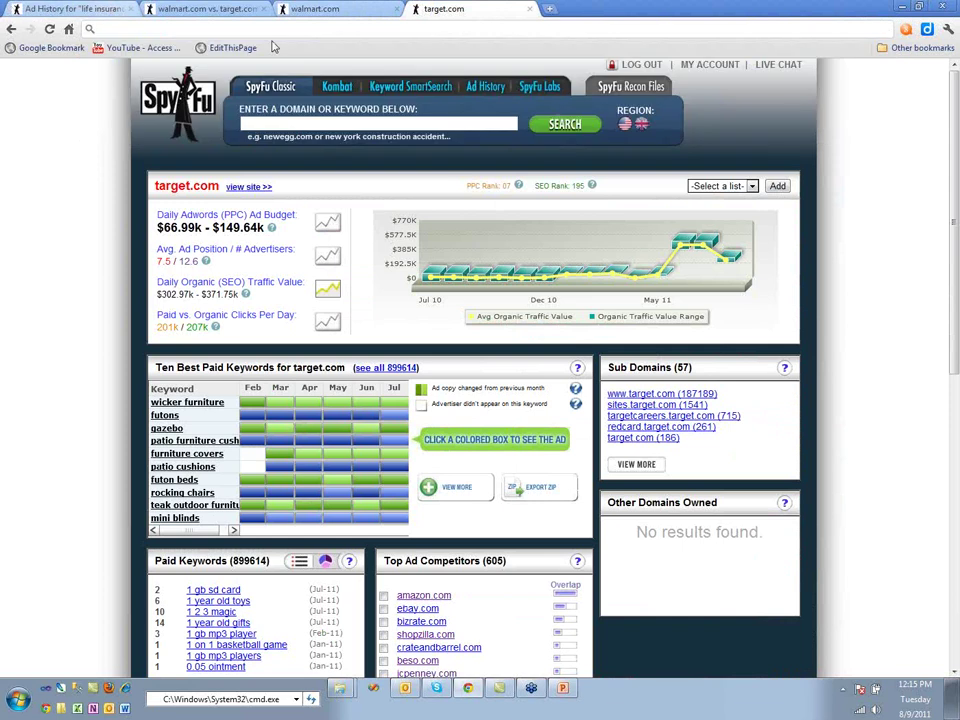
# Step: Open Keyword Groupie in SpyFu Labs and group the keywords of the domain spyfu.com
pyautogui.click(540, 87)
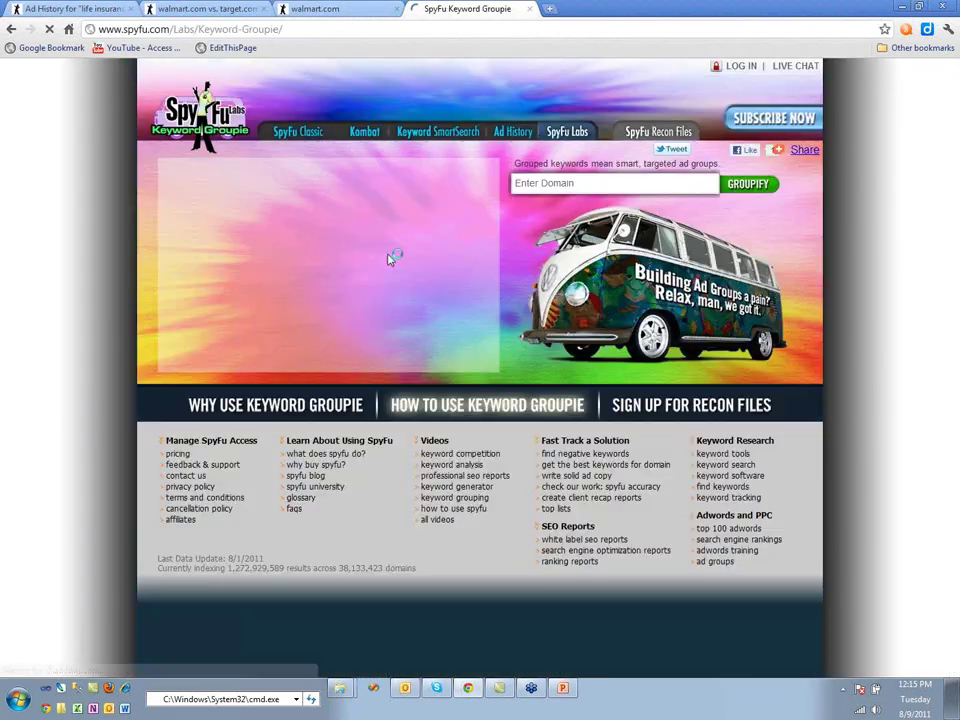
pyautogui.click(555, 185)
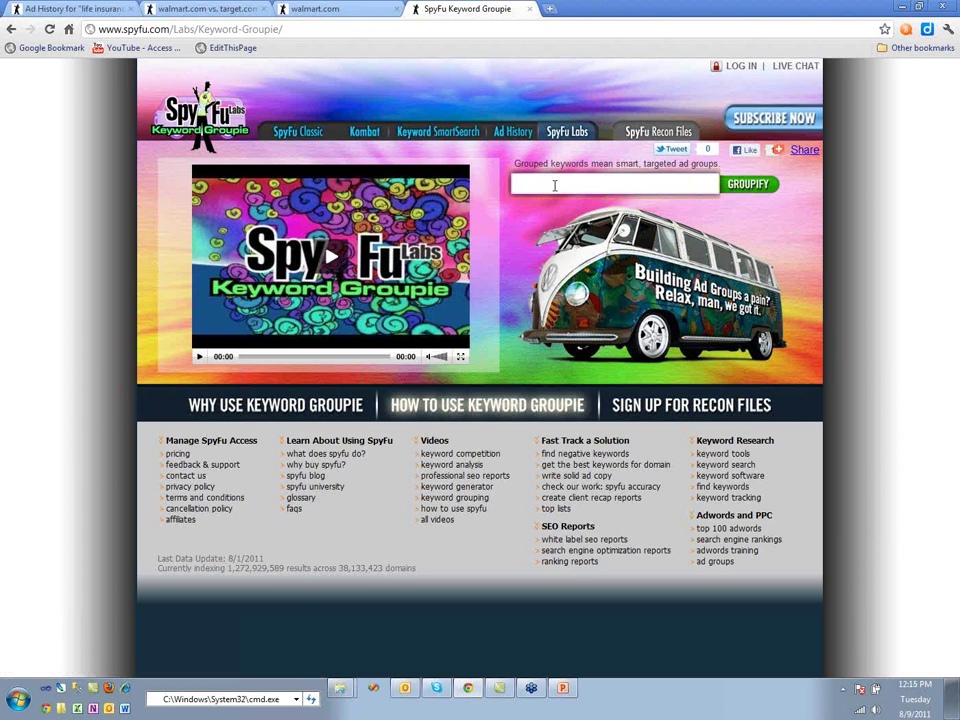
pyautogui.write('spyfu.com')
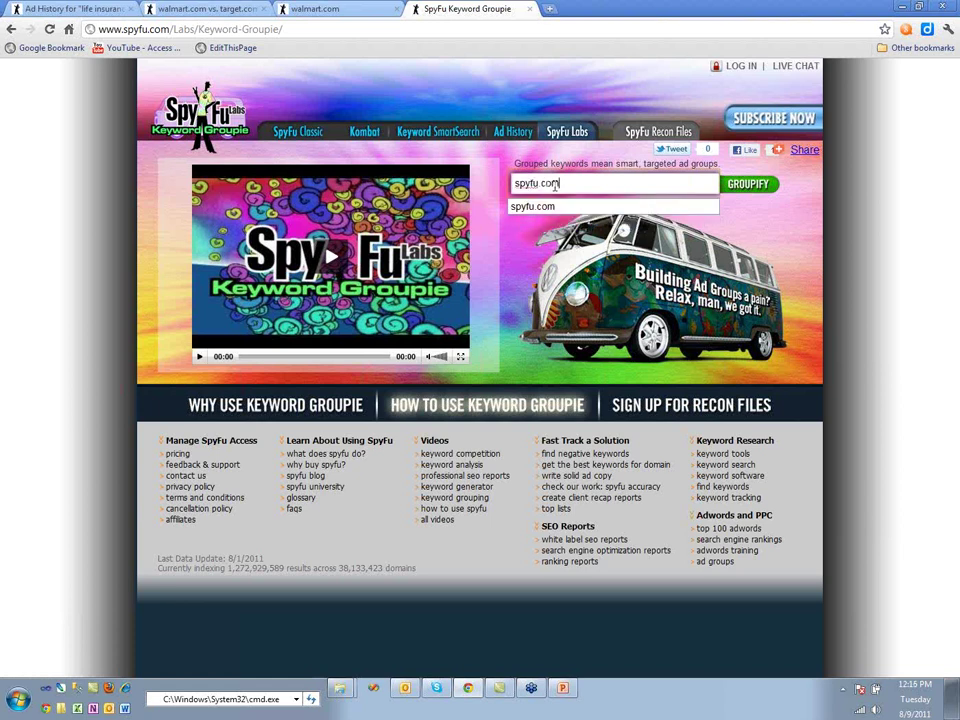
pyautogui.click(746, 184)
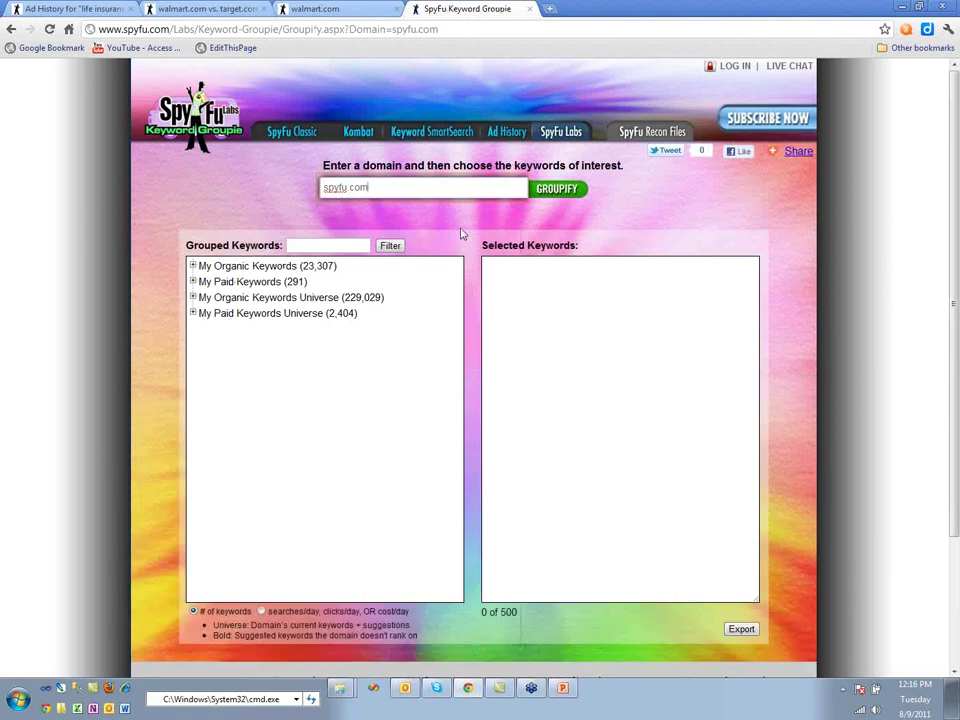
# Step: Expand spyfu.com's organic keywords, look through the keywords in the poster group, and collapse that group
pyautogui.click(193, 267)
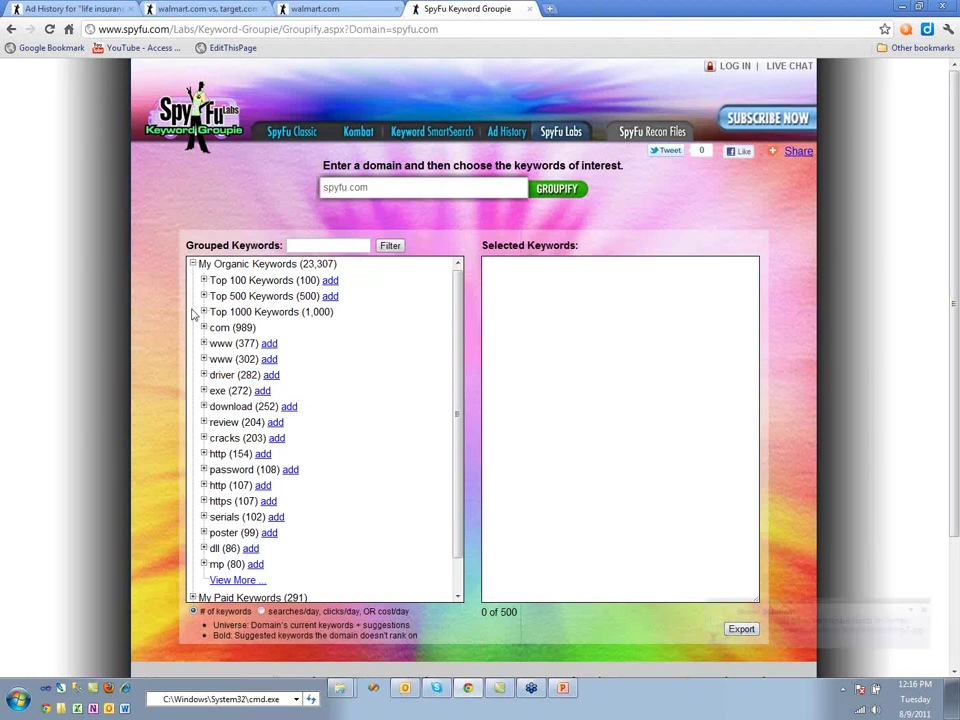
pyautogui.click(193, 264)
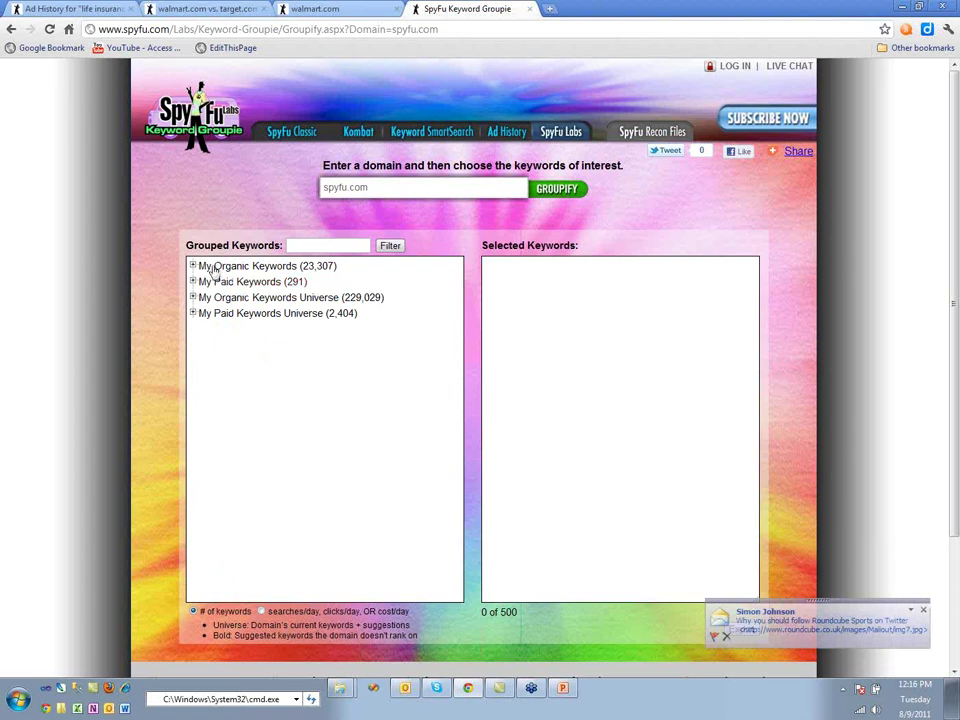
pyautogui.click(193, 265)
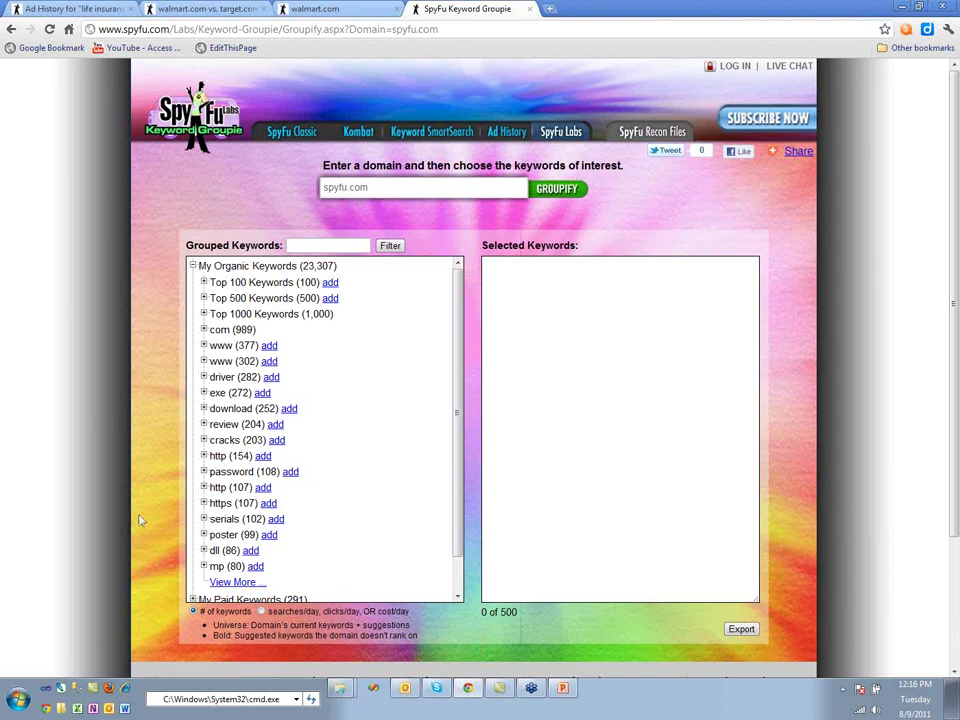
pyautogui.click(203, 535)
pyautogui.scroll(-5, 330, 500)
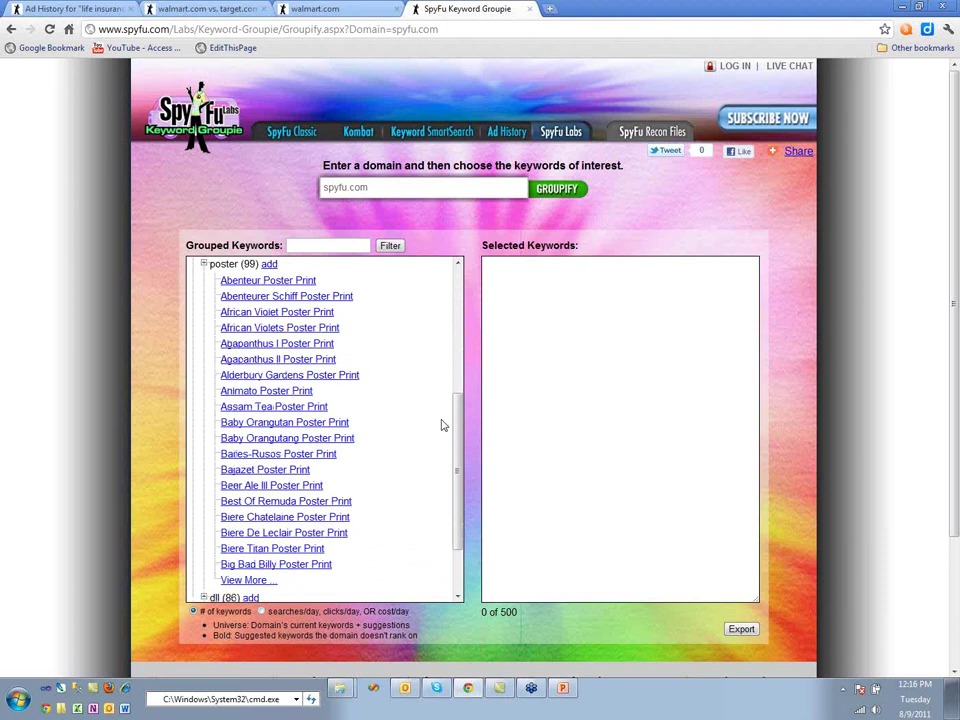
pyautogui.moveTo(462, 460); pyautogui.dragTo(160, 420)
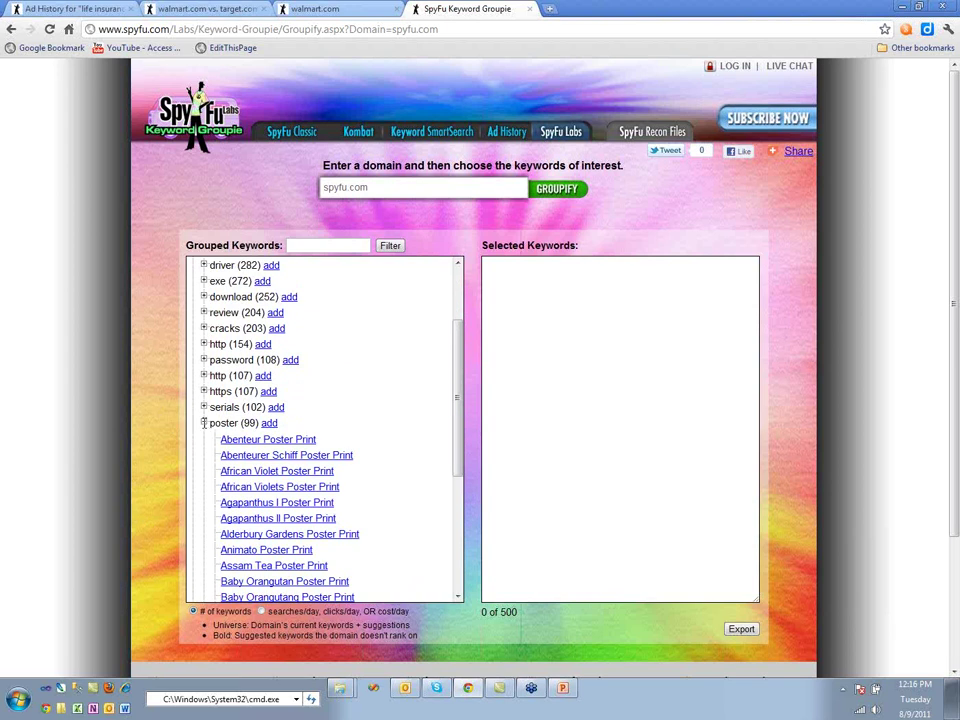
pyautogui.click(204, 423)
pyautogui.scroll(1, 445, 449)
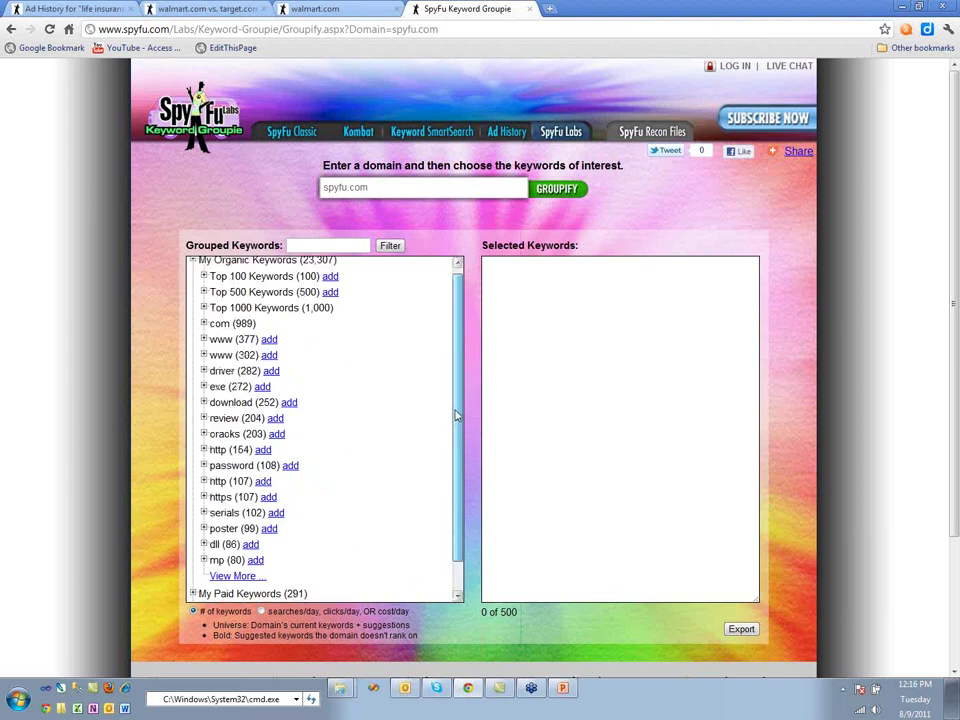
# Step: Expand spyfu.com's paid keywords and look through the keywords in the keyword research group
pyautogui.scroll(-1, 445, 449)
pyautogui.click(192, 561)
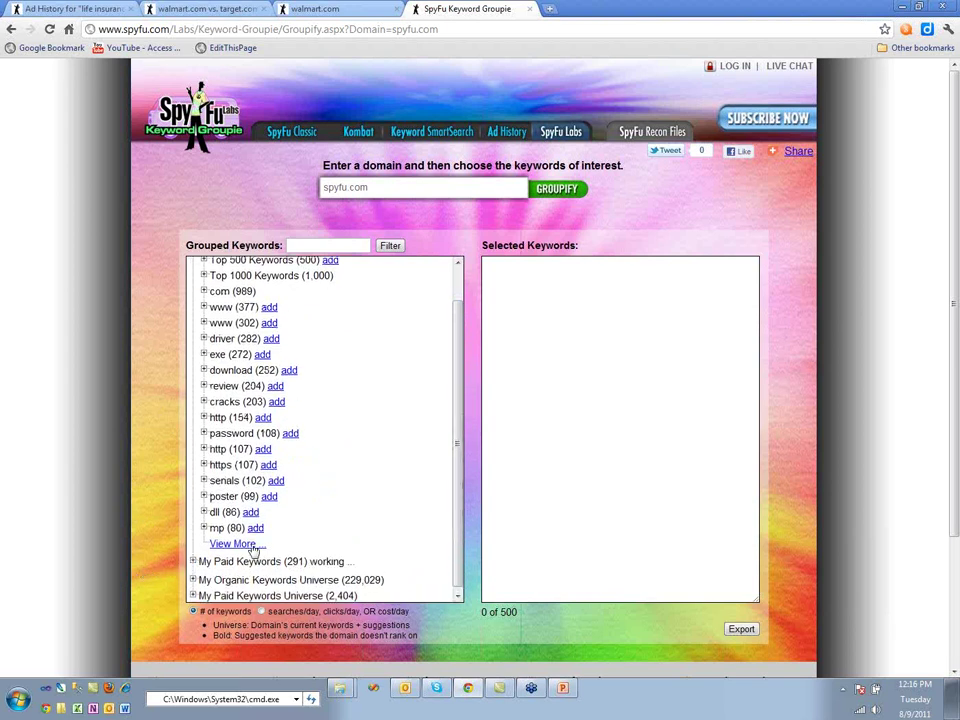
pyautogui.scroll(-4, 439, 454)
pyautogui.scroll(-2, 458, 406)
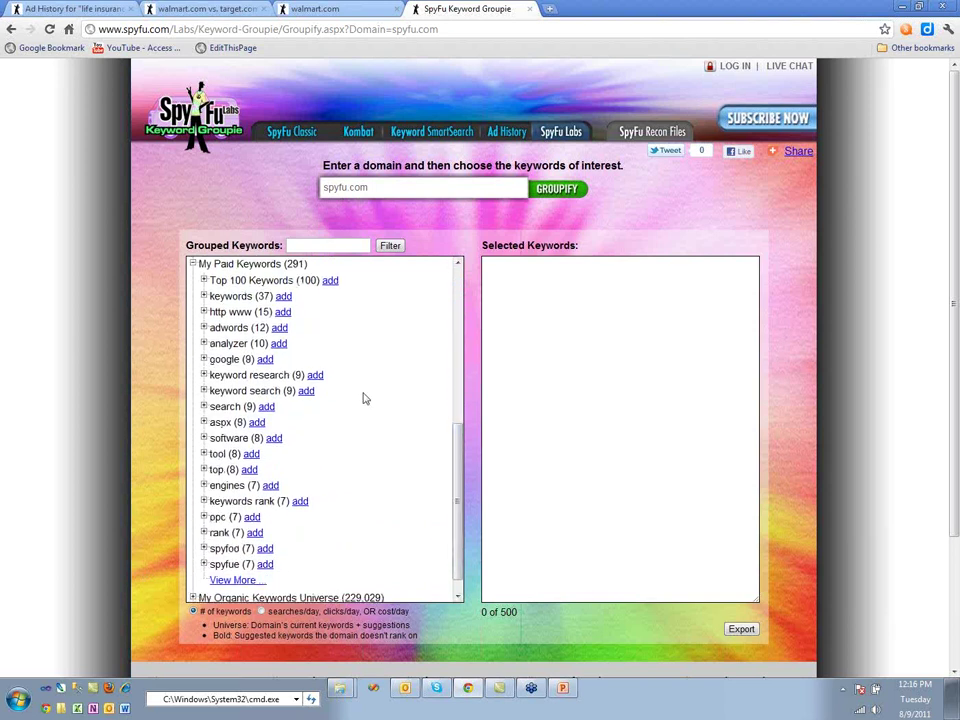
pyautogui.click(204, 375)
pyautogui.scroll(-3, 204, 377)
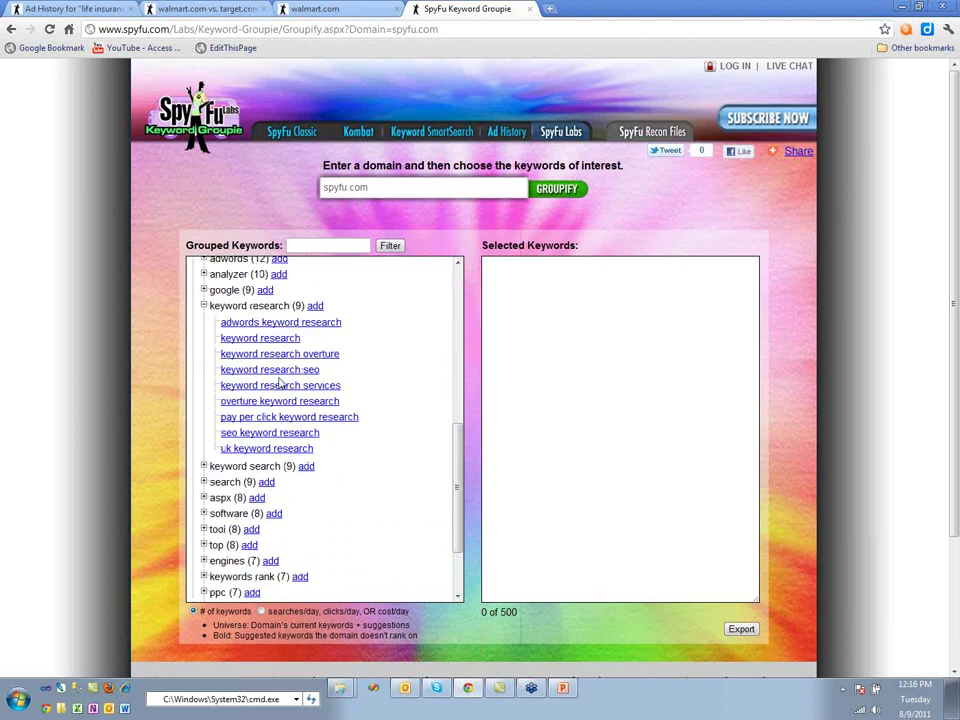
pyautogui.scroll(-1, 281, 384)
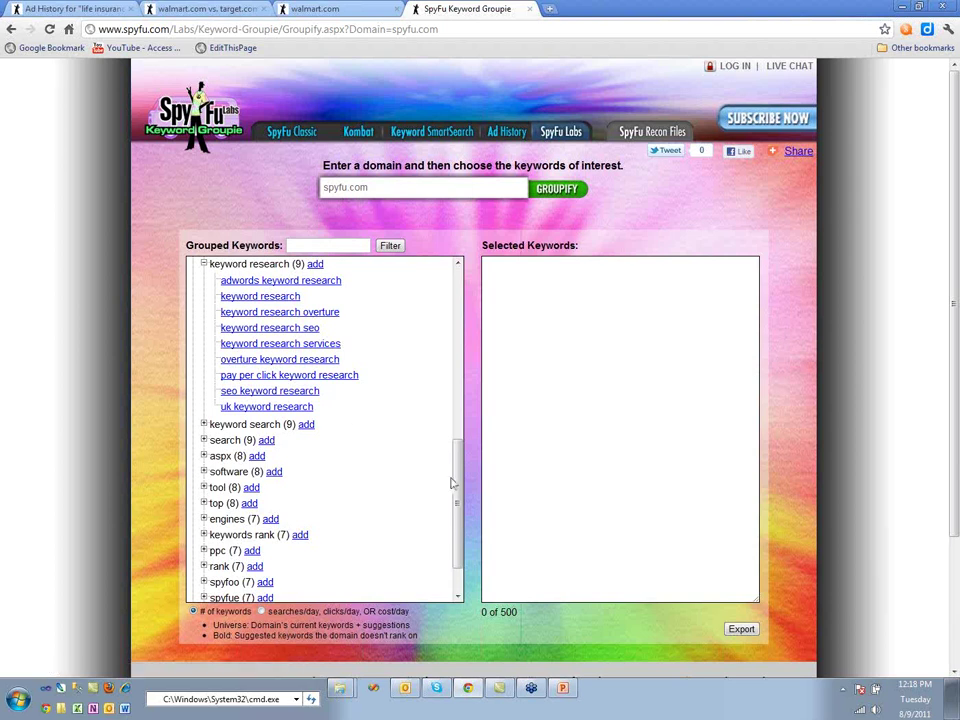
# Step: Look back over the organic and paid groups, and collapse the keyword research group and both keyword lists
pyautogui.moveTo(452, 480); pyautogui.dragTo(220, 404)
pyautogui.scroll(5, 455, 480)
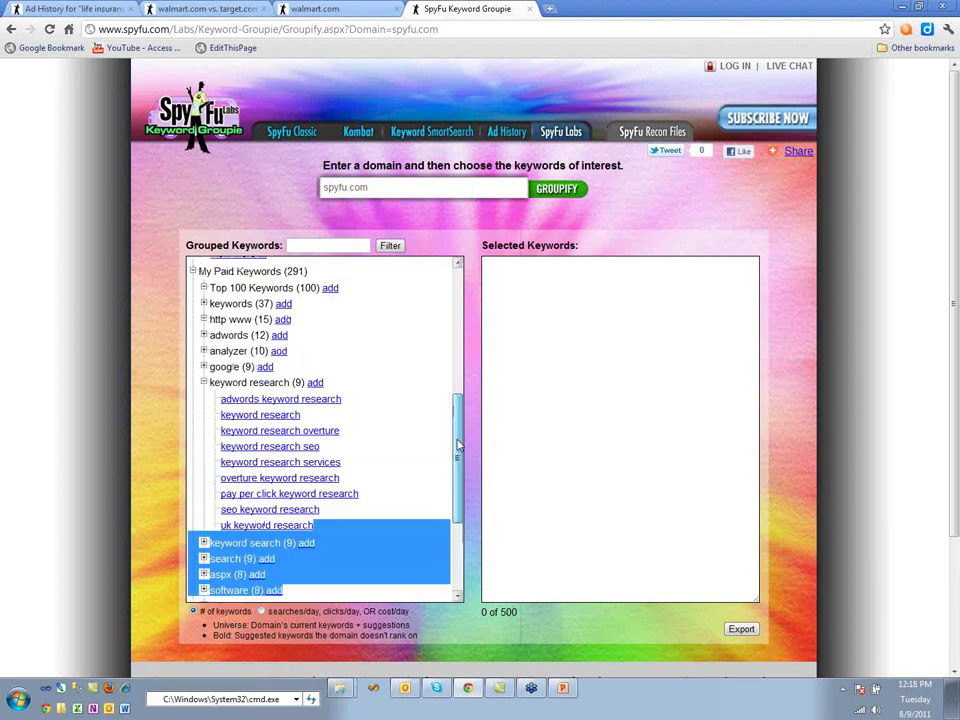
pyautogui.scroll(-3, 441, 458)
pyautogui.scroll(6, 435, 365)
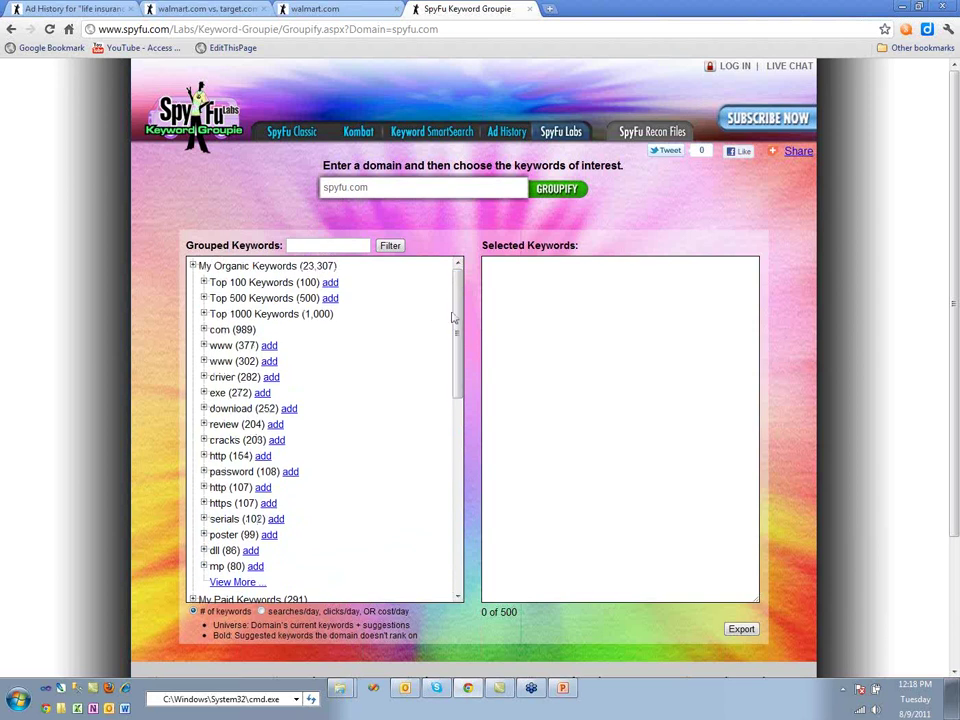
pyautogui.scroll(-5, 440, 380)
pyautogui.scroll(-3, 446, 425)
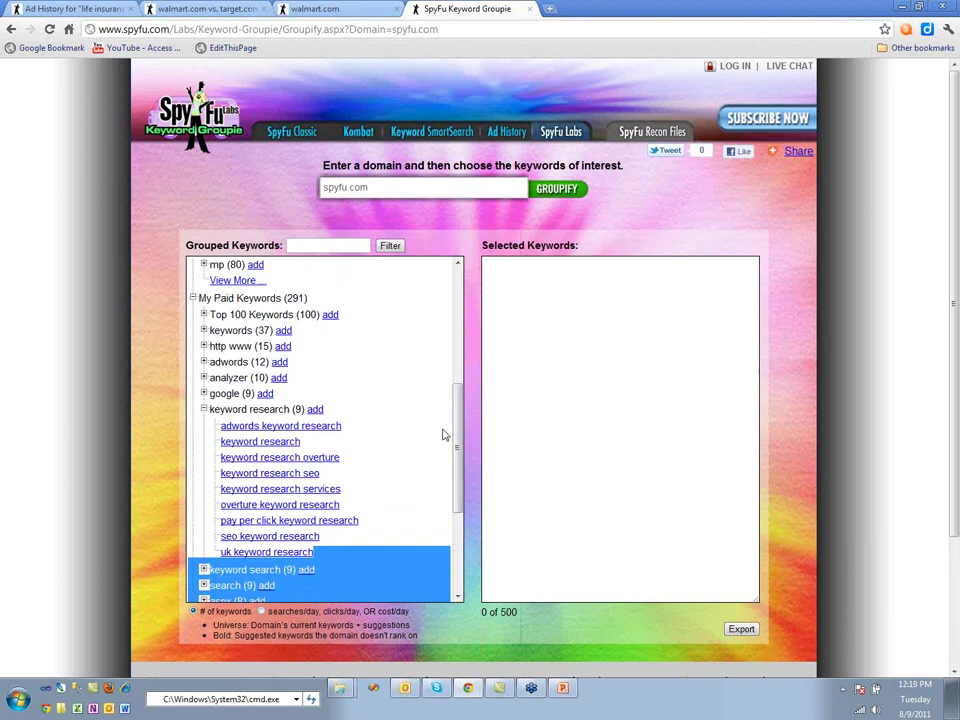
pyautogui.click(203, 409)
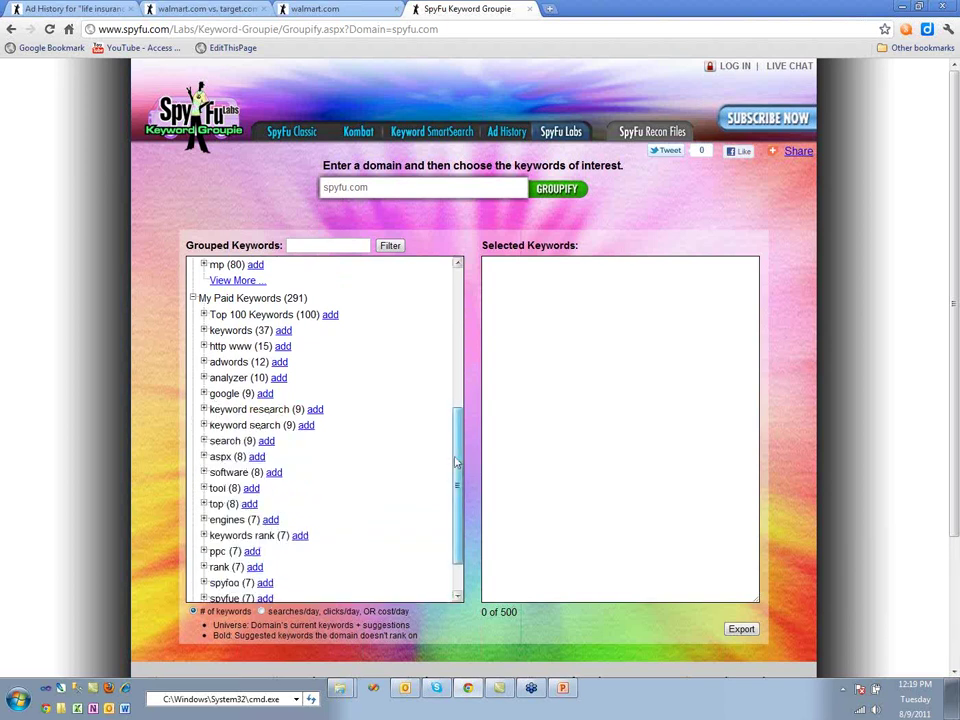
pyautogui.scroll(-4, 449, 494)
pyautogui.scroll(12, 447, 480)
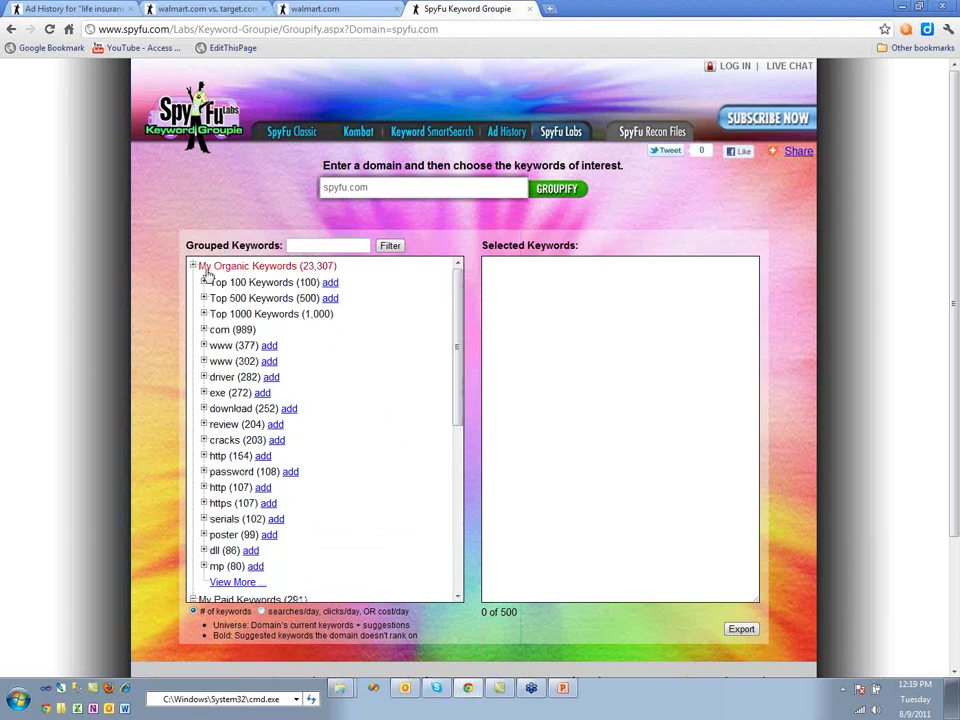
pyautogui.click(193, 266)
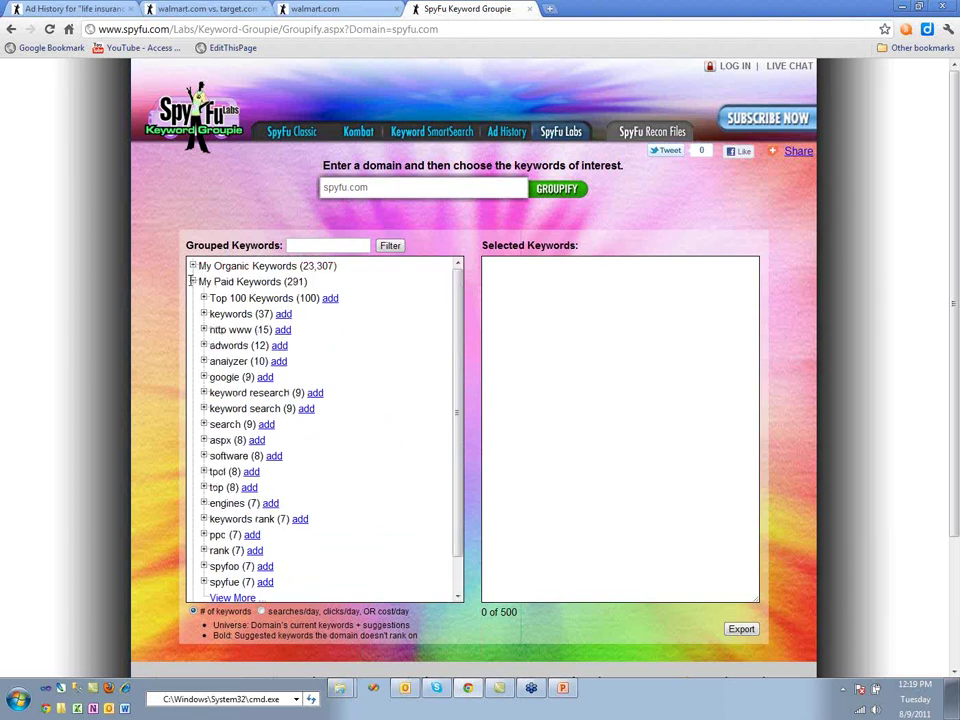
pyautogui.click(193, 282)
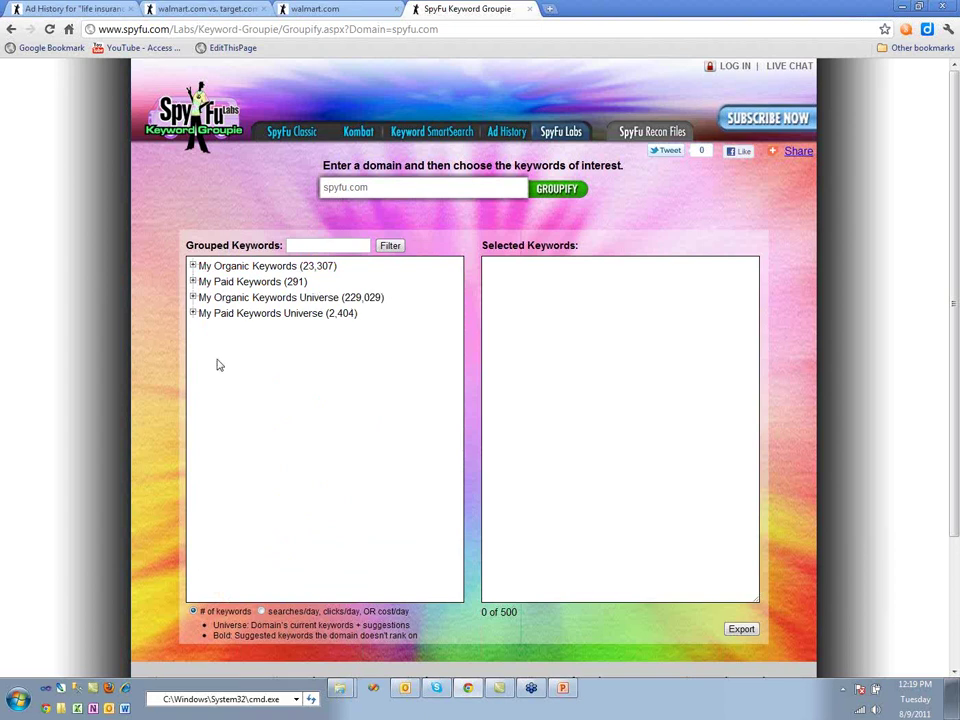
# Step: Switch the group figures to searches, clicks or cost per day and expand spyfu.com's paid keywords
pyautogui.click(261, 612)
pyautogui.click(193, 282)
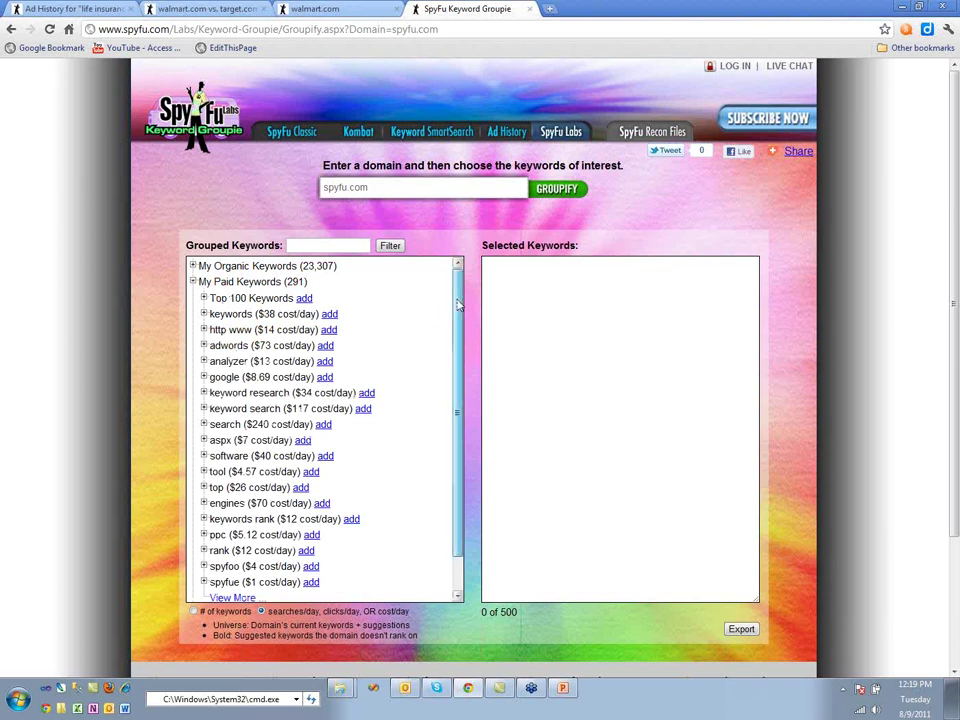
pyautogui.scroll(-1, 460, 325)
pyautogui.scroll(-1, 460, 325)
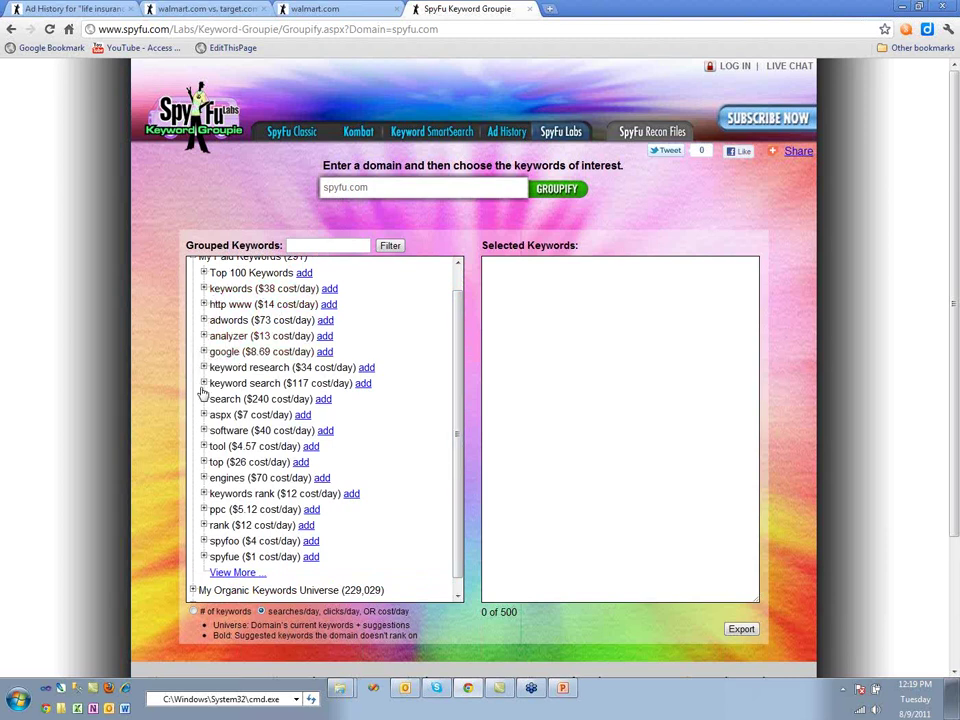
# Step: Group the keywords of newegg.com and list its paid keyword groups with searches, clicks or cost per day
pyautogui.moveTo(372, 187); pyautogui.dragTo(284, 147)
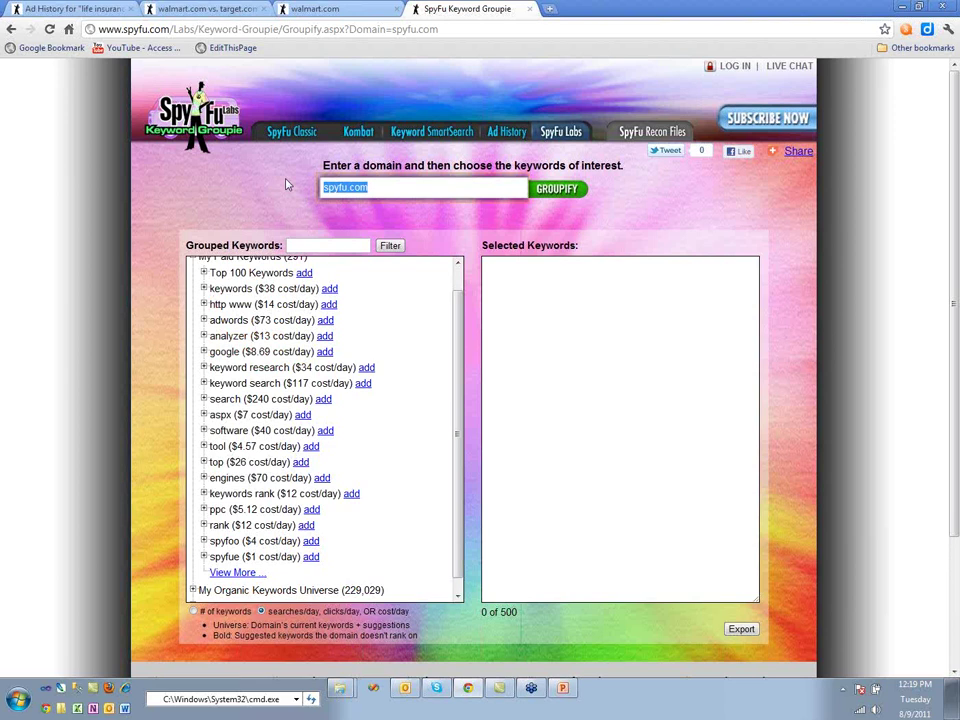
pyautogui.write('newegg.com')
pyautogui.click(560, 190)
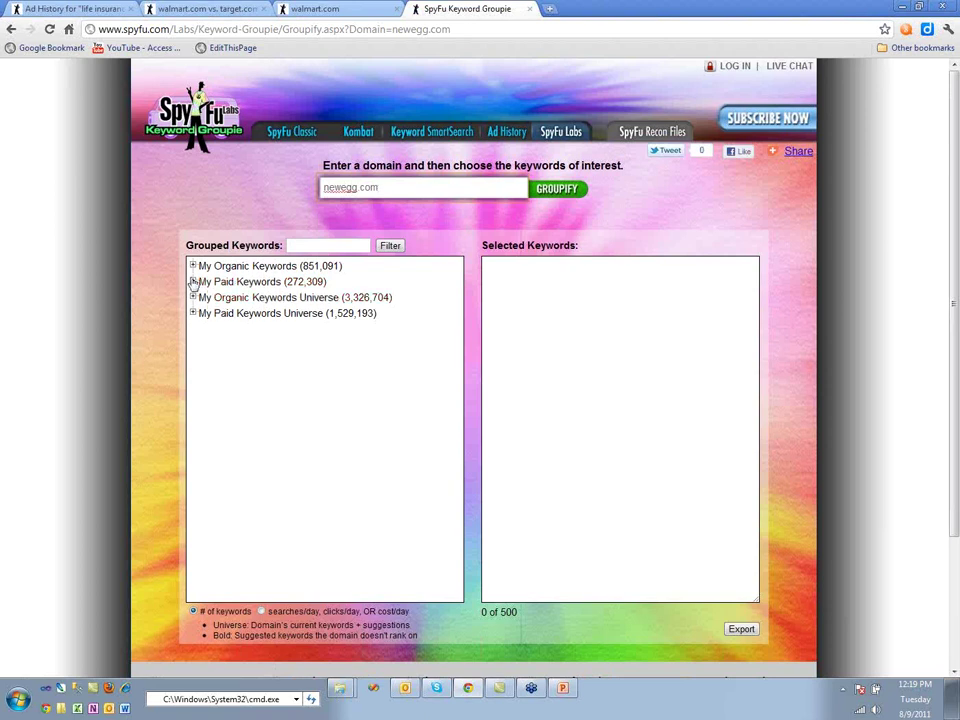
pyautogui.click(193, 282)
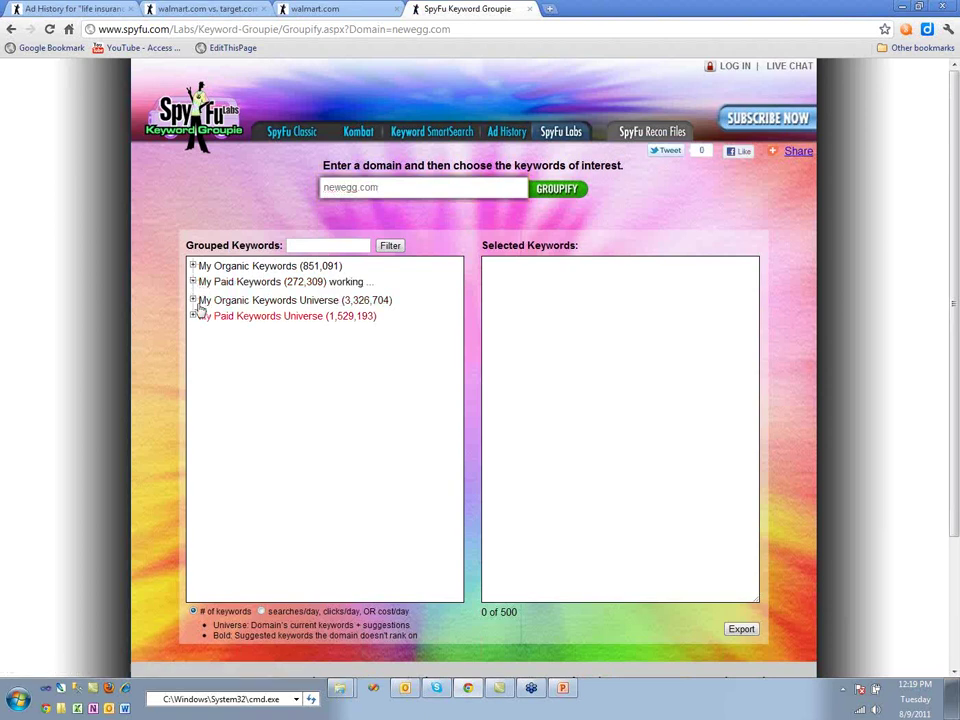
pyautogui.click(261, 611)
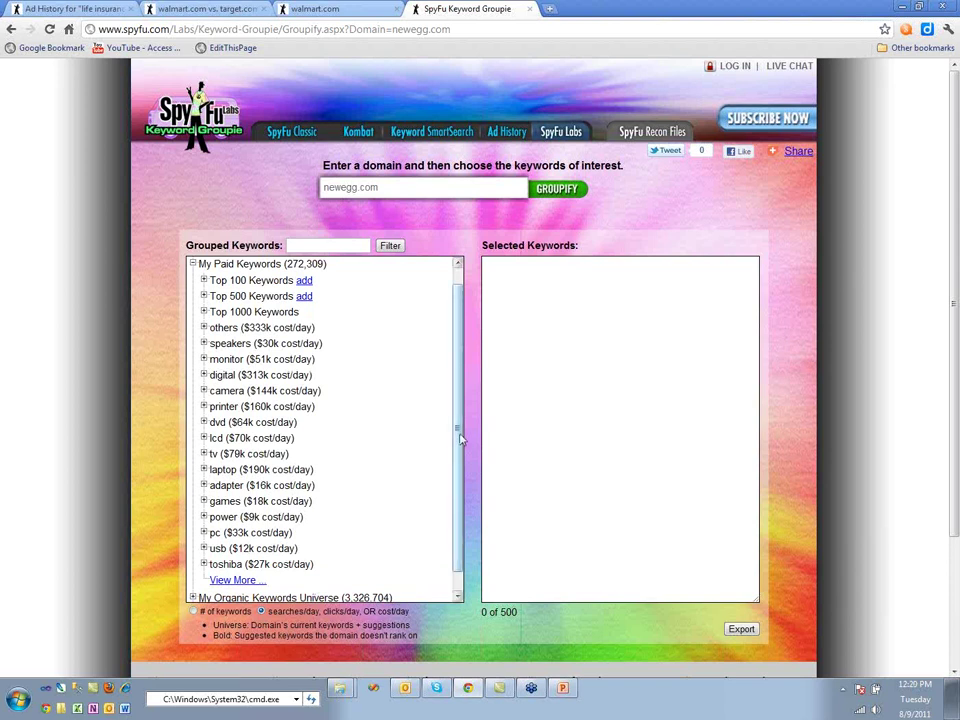
pyautogui.moveTo(459, 435)
pyautogui.mouseDown()
pyautogui.moveTo(459, 443)
pyautogui.moveTo(459, 424)
pyautogui.mouseUp()
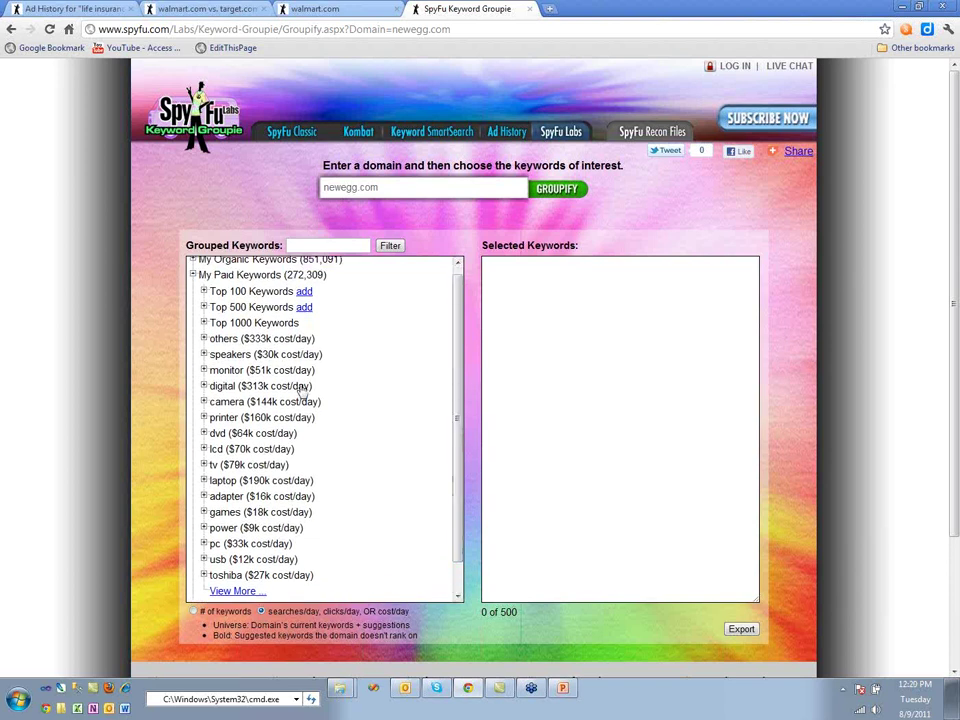
# Step: Drill down in newegg.com's paid keywords through the monitor and flat groups into flat monitor
pyautogui.click(204, 371)
pyautogui.scroll(-3, 204, 368)
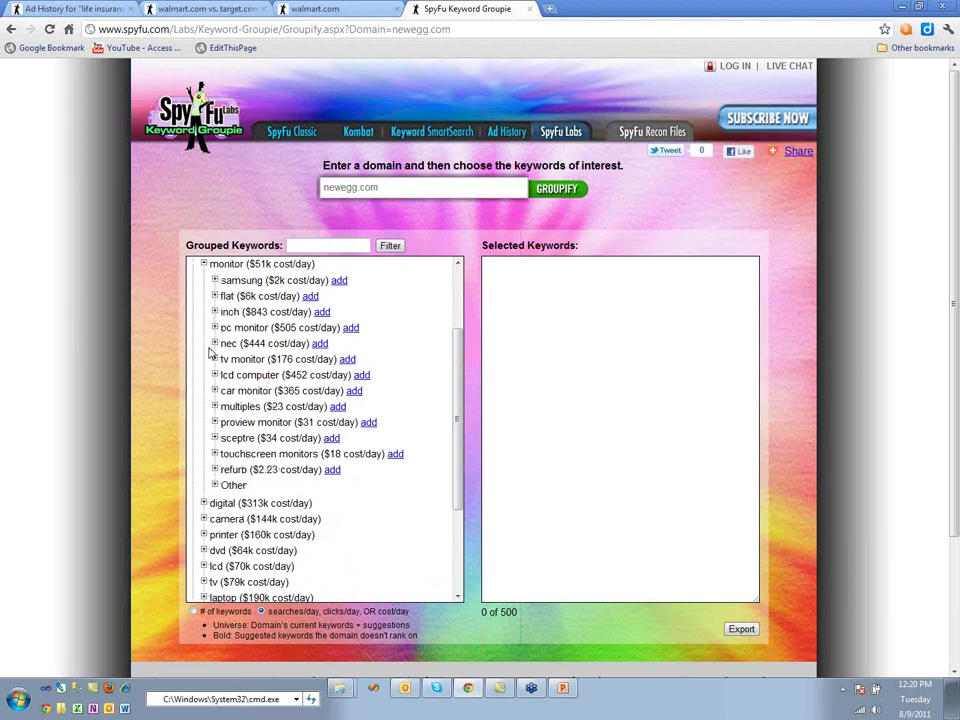
pyautogui.click(214, 297)
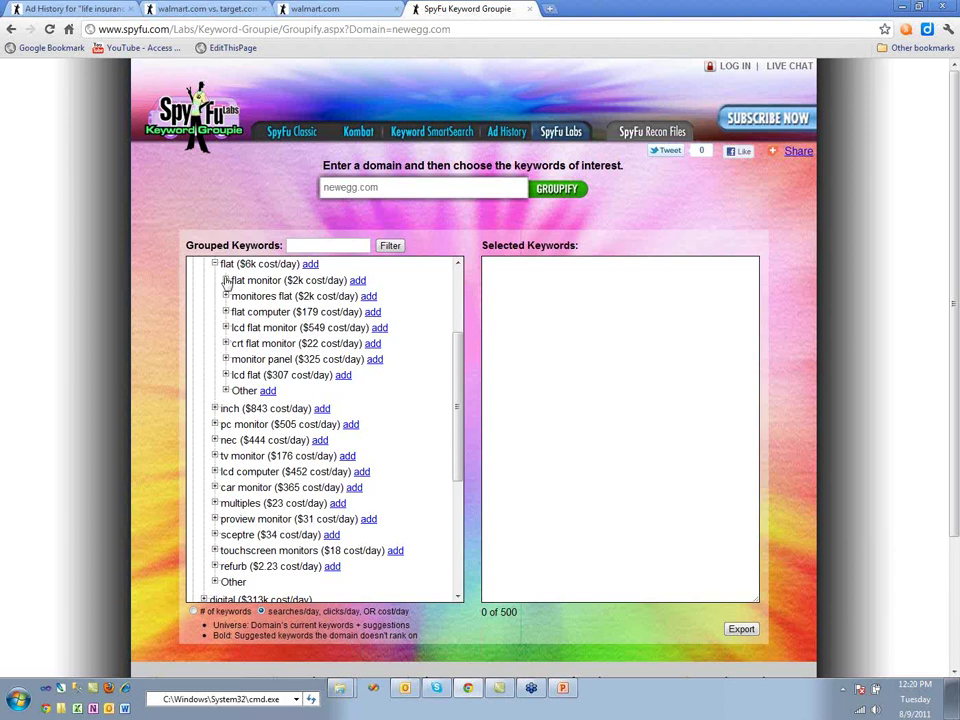
pyautogui.click(225, 280)
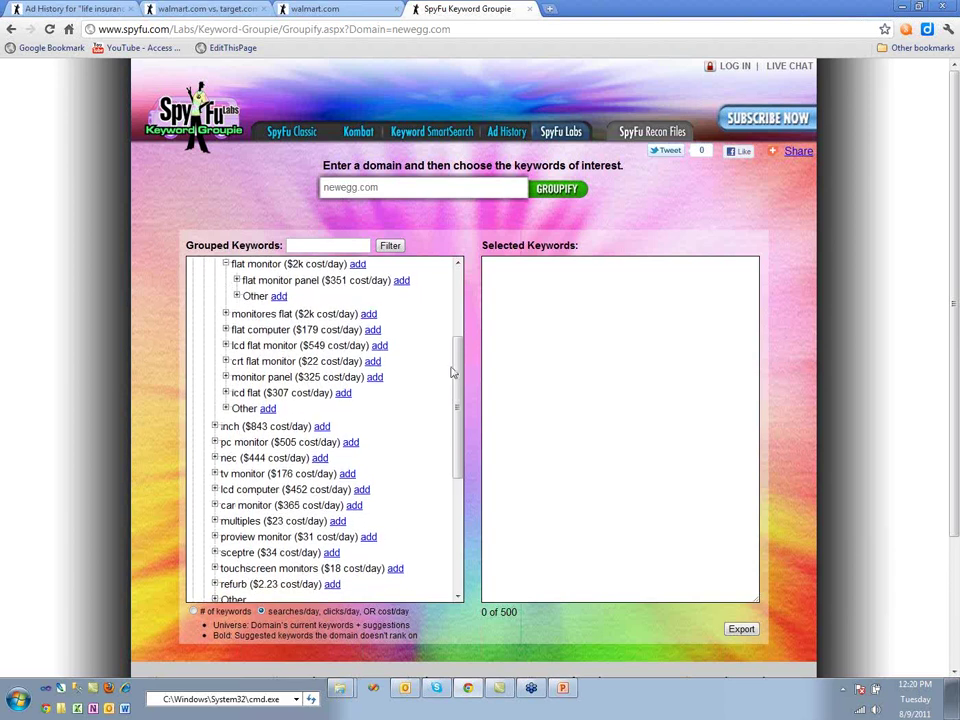
# Step: Expand the flat computer group in place of flat monitor and add all its keywords to the selected keywords
pyautogui.moveTo(452, 371); pyautogui.dragTo(456, 335)
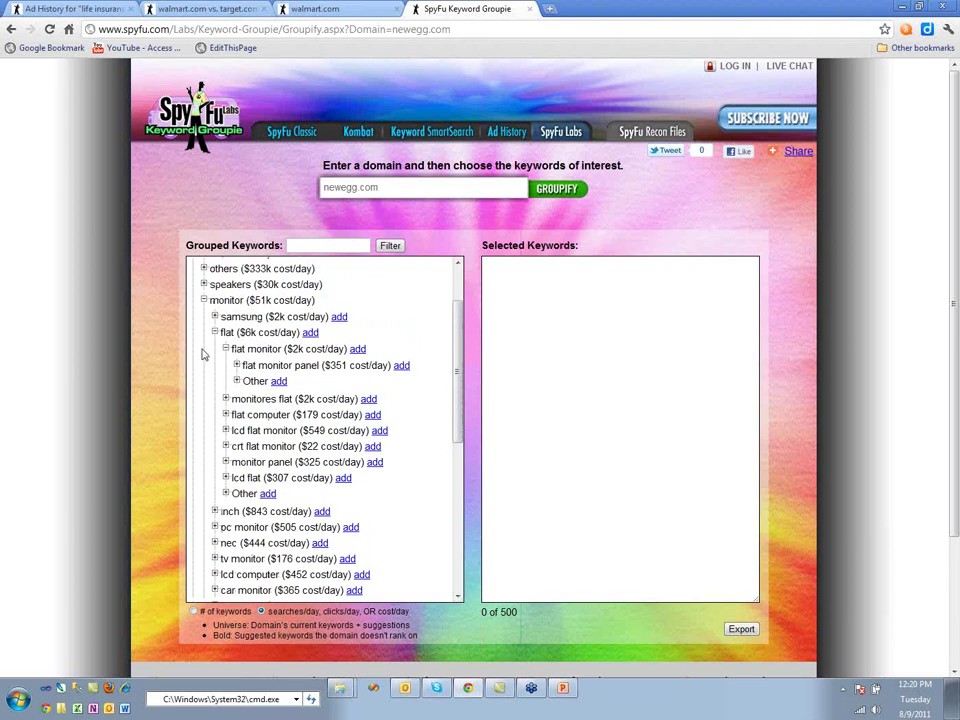
pyautogui.click(226, 349)
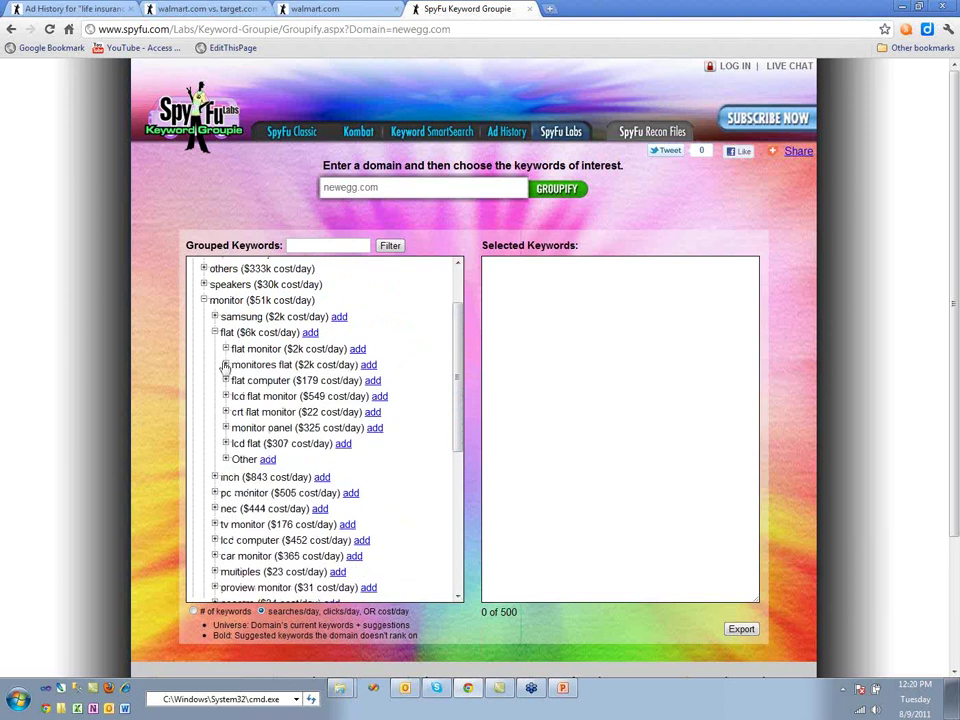
pyautogui.click(226, 380)
pyautogui.scroll(-3, 226, 388)
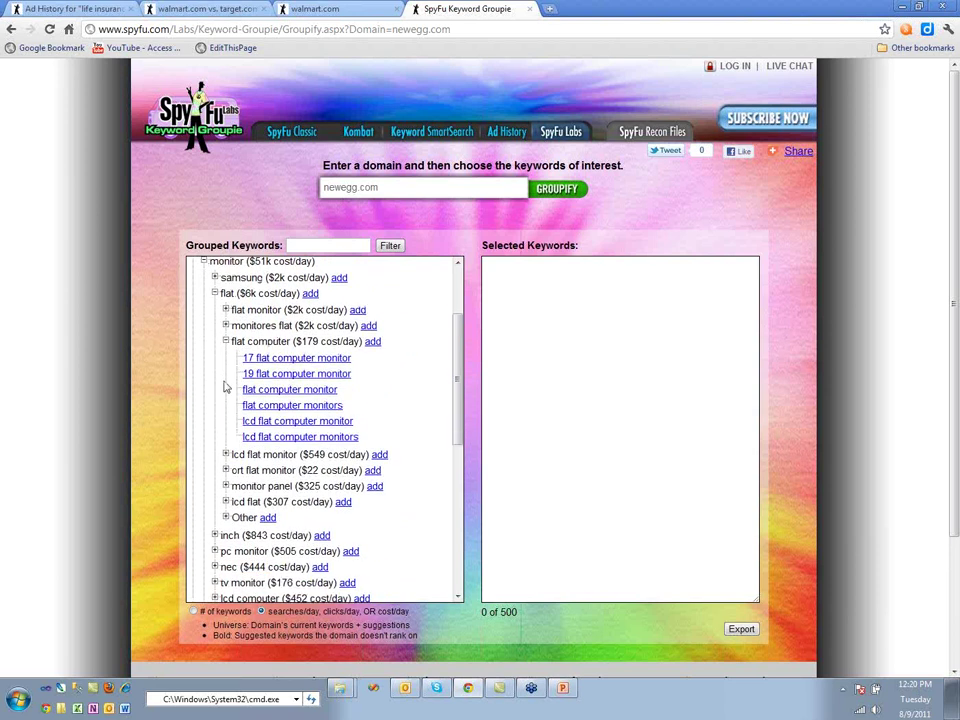
pyautogui.moveTo(456, 393); pyautogui.dragTo(449, 341)
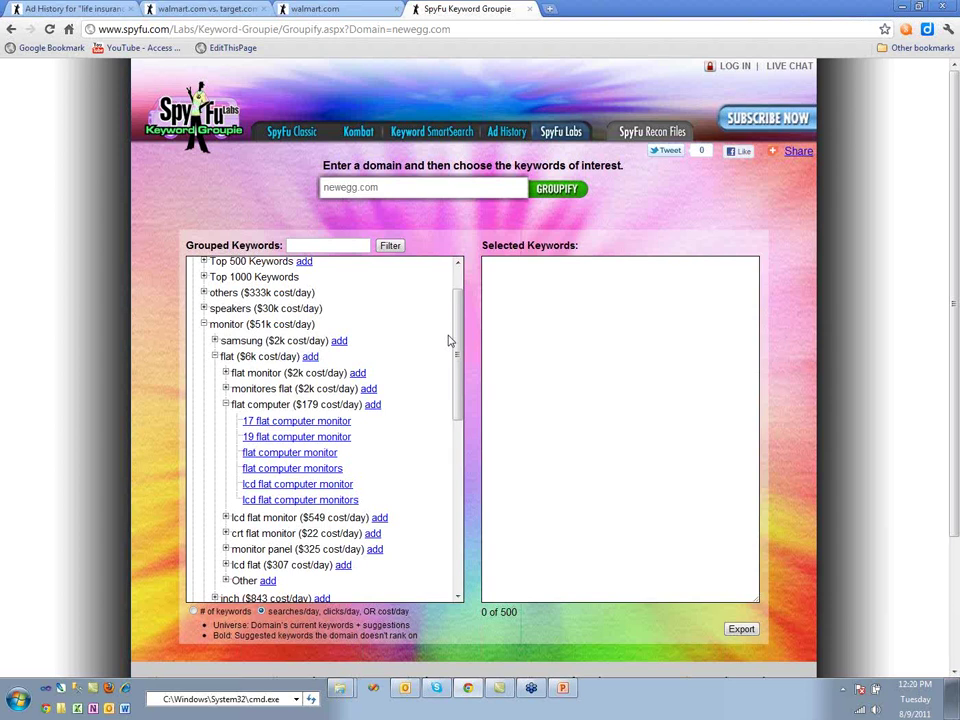
pyautogui.click(372, 405)
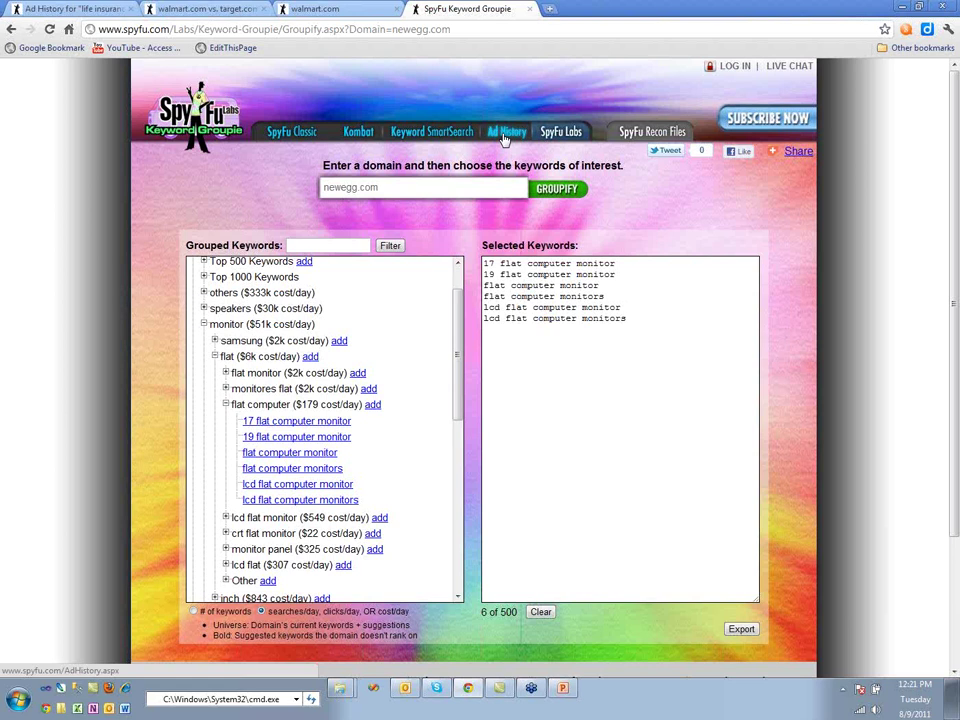
# Step: Search Keyword SmartSearch for low fares and look through the resulting keyword suggestions
pyautogui.click(428, 136)
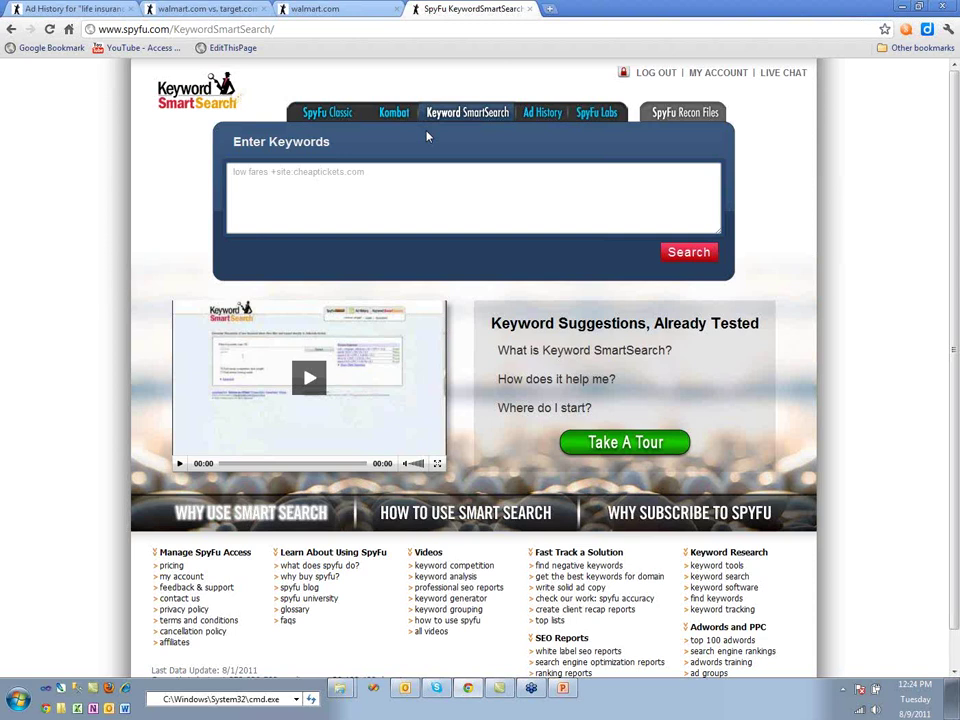
pyautogui.click(281, 189)
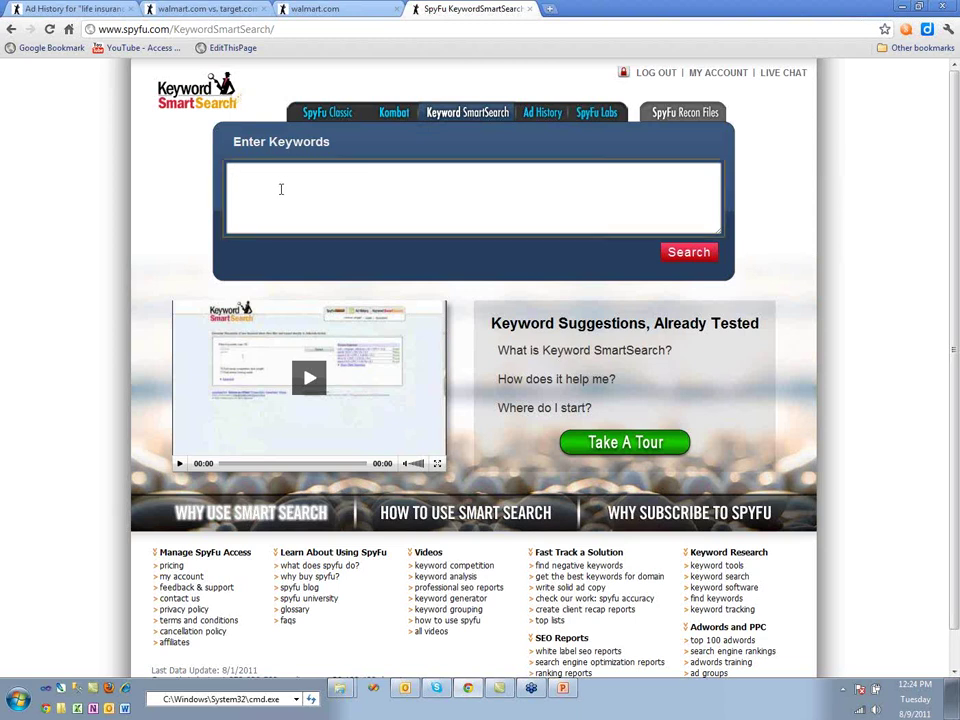
pyautogui.write('low fares')
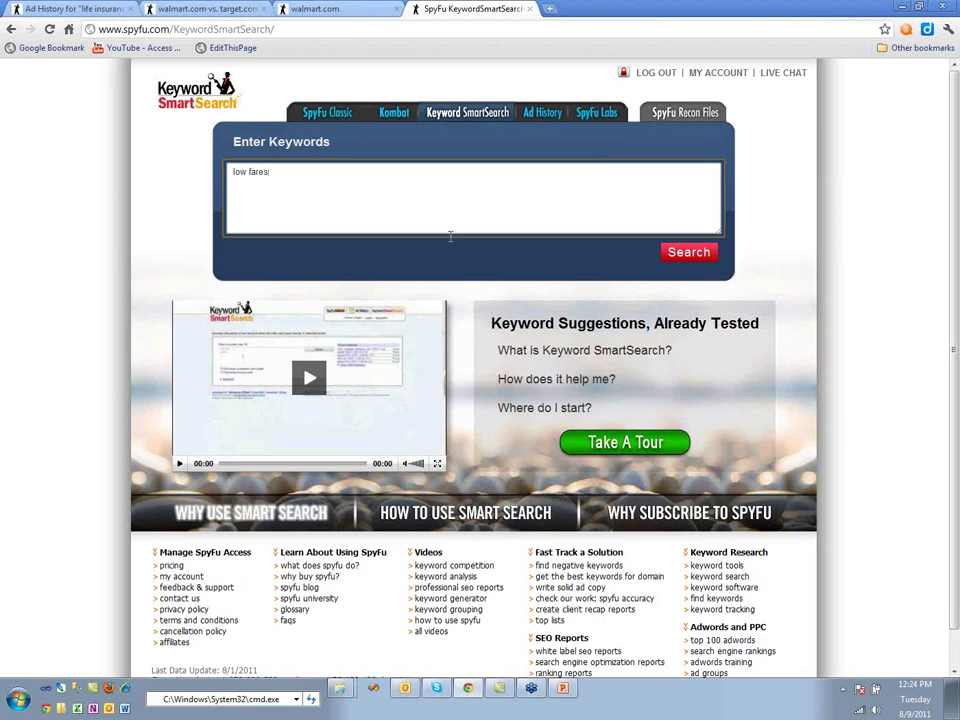
pyautogui.click(696, 255)
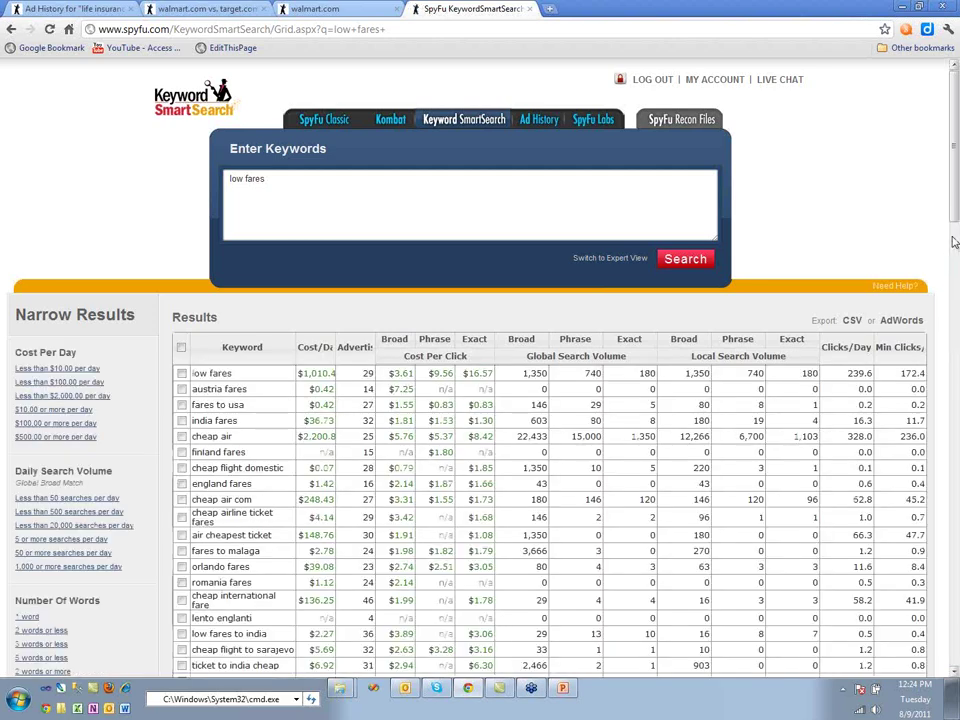
pyautogui.click(954, 242)
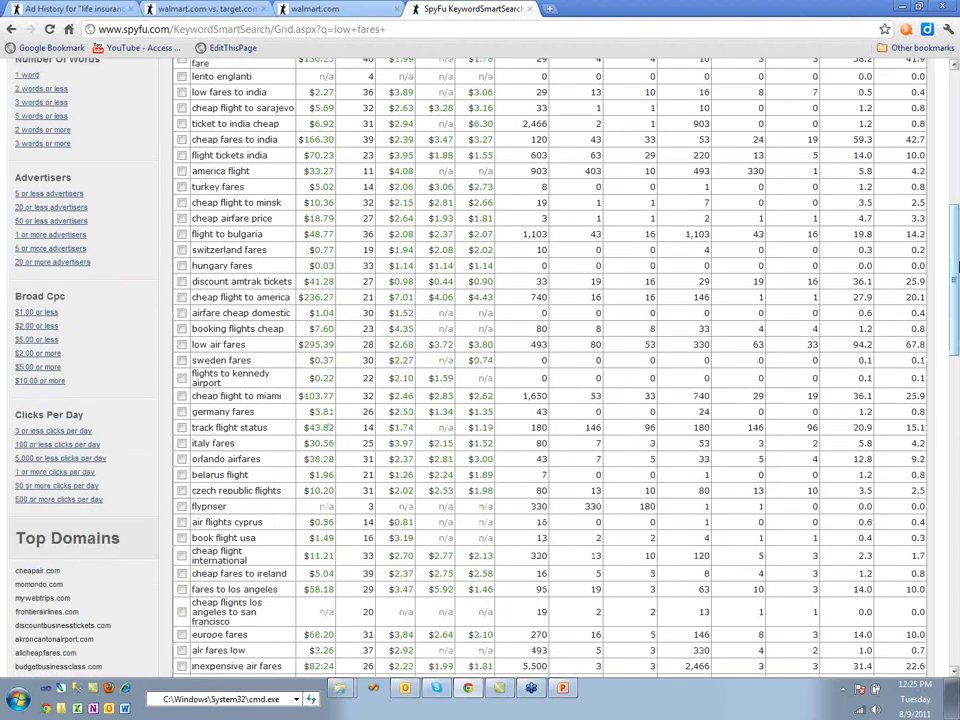
pyautogui.moveTo(955, 268); pyautogui.dragTo(955, 95)
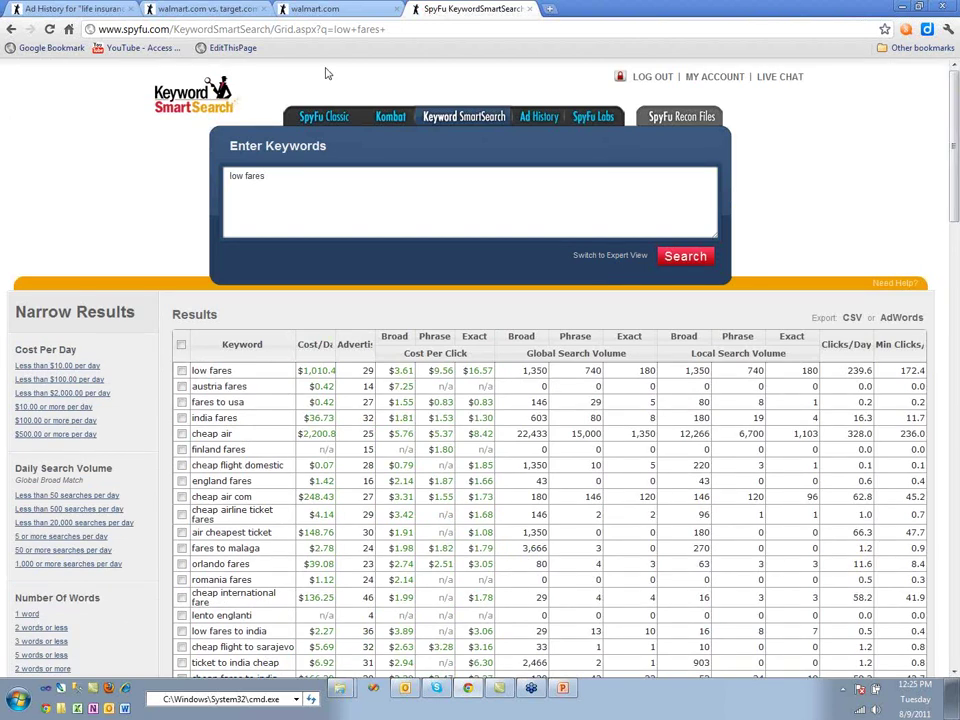
# Step: Enclose the search term in quotation marks and search for the phrase "low fares"
pyautogui.click(273, 179)
pyautogui.press('BackSpace')
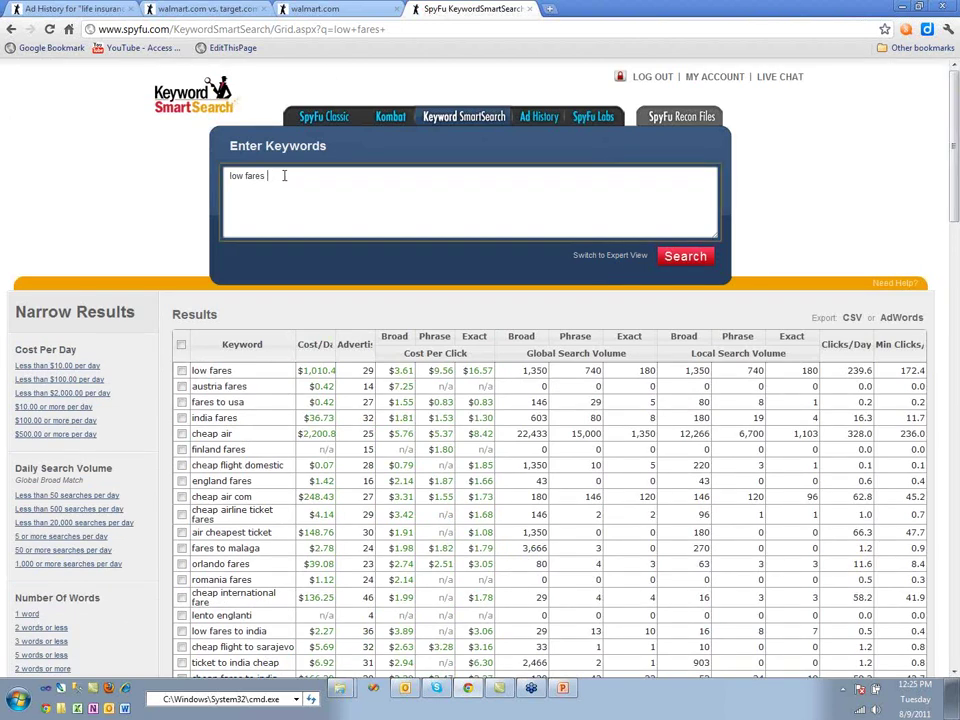
pyautogui.write('"')
pyautogui.press('Home')
pyautogui.write('"')
pyautogui.click(699, 258)
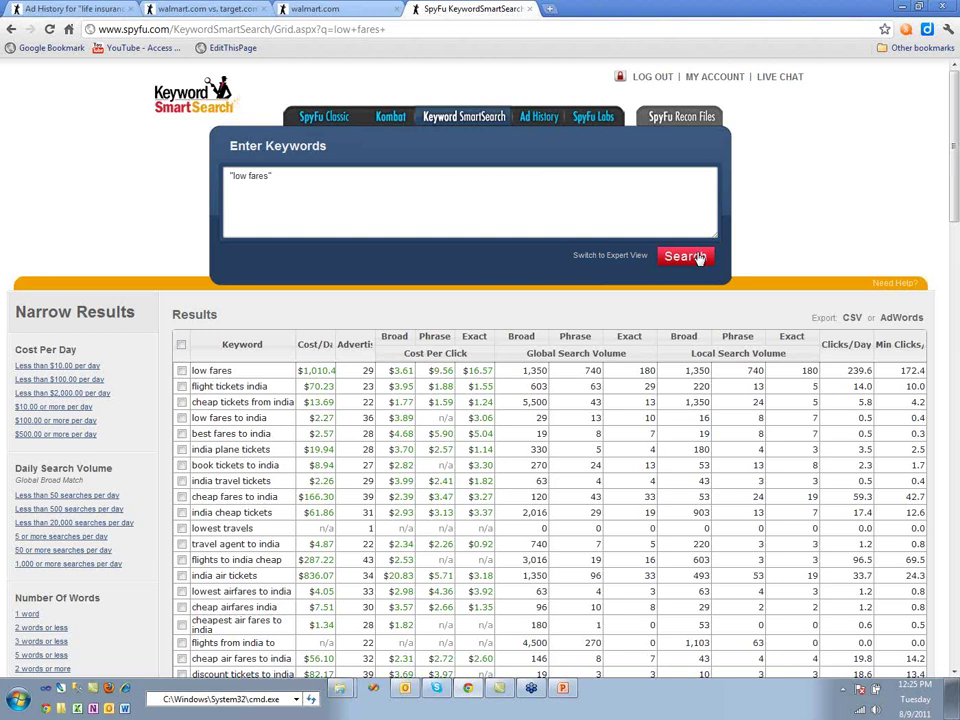
# Step: Search for the quoted phrase "low fares", and rerun the search with "-india" added on a second line
pyautogui.click(685, 256)
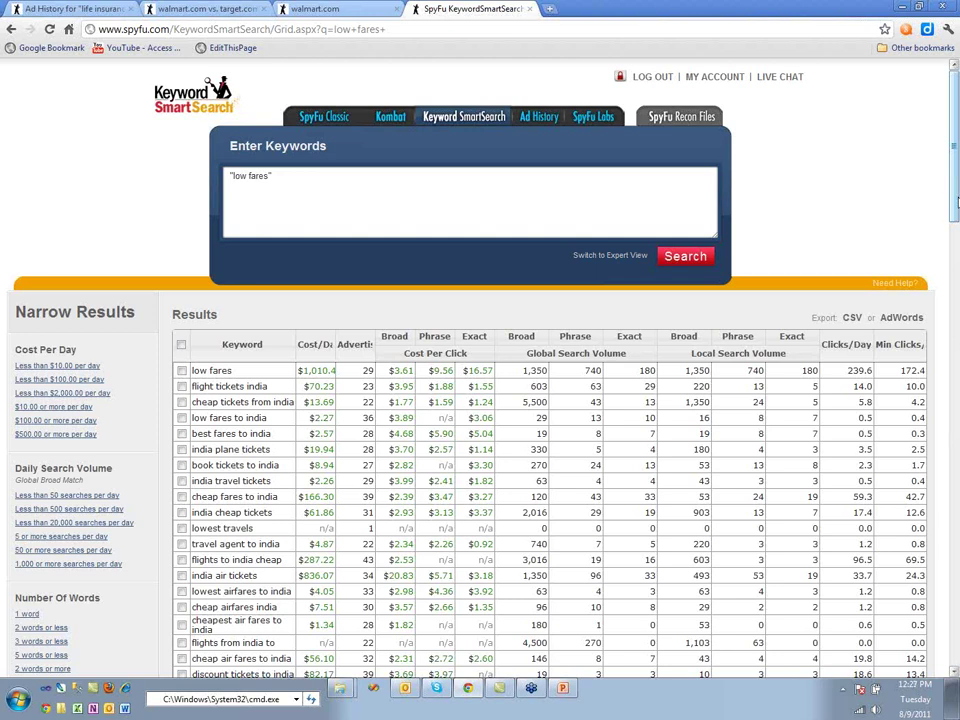
pyautogui.click(296, 177)
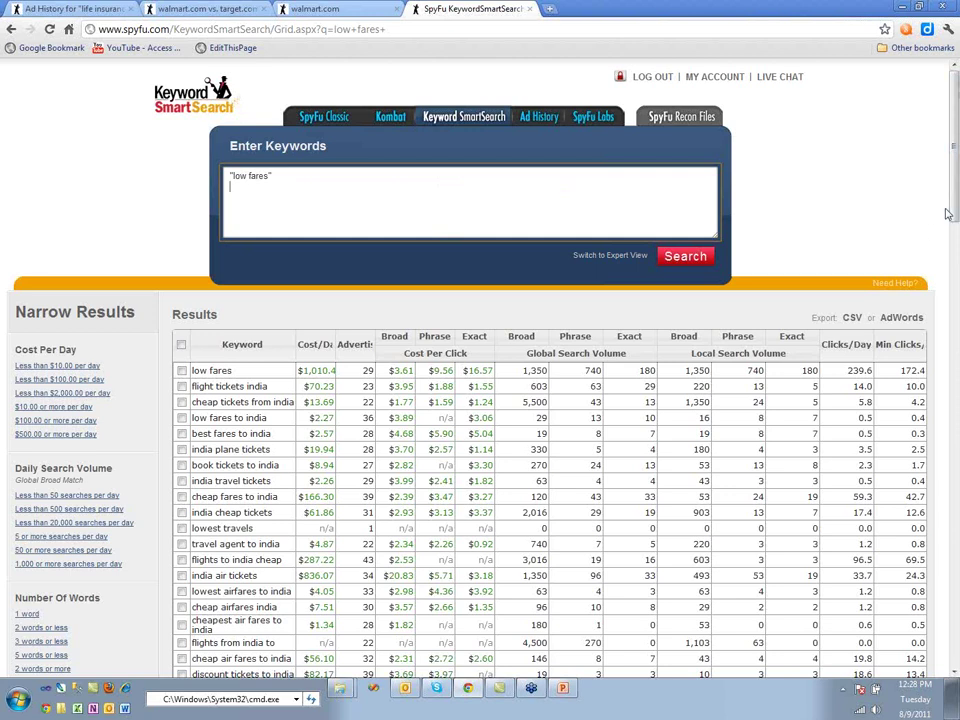
pyautogui.press('Return')
pyautogui.write('-india')
pyautogui.click(679, 257)
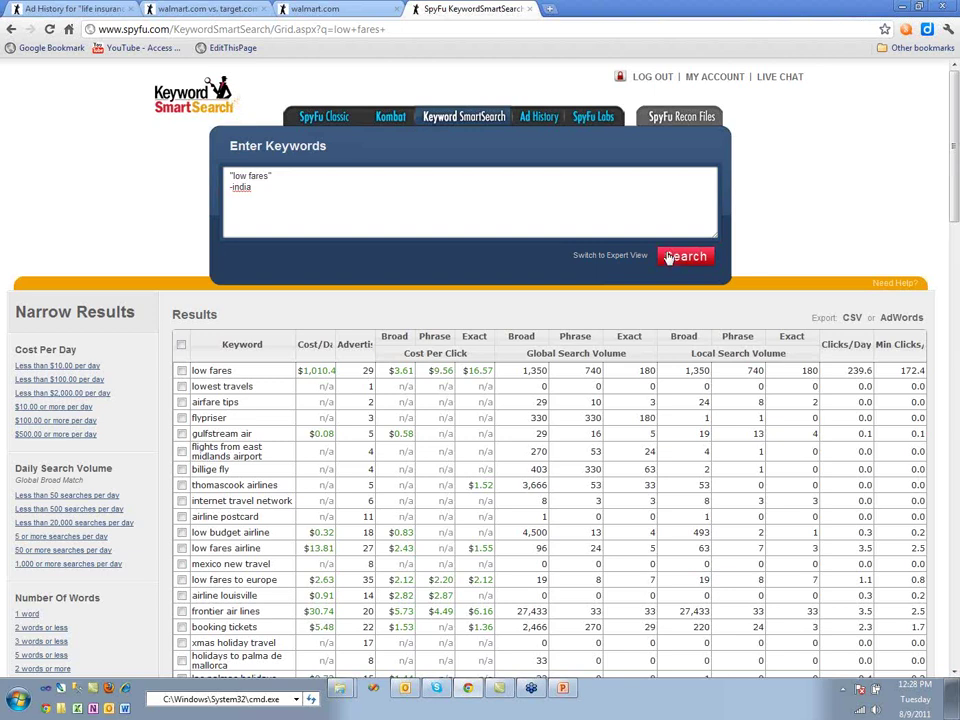
# Step: Replace the query with low fares, without quotation marks or exclusions, and run the search
pyautogui.click(264, 189)
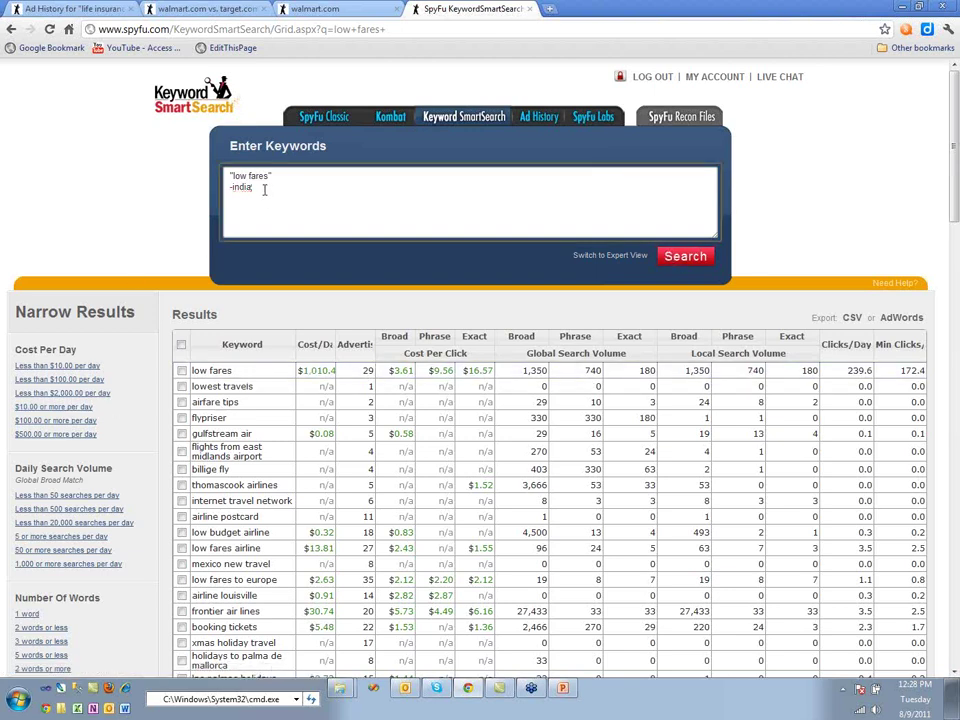
pyautogui.press('BackSpace')
pyautogui.press('BackSpace')
pyautogui.press('BackSpace')
pyautogui.press('BackSpace')
pyautogui.press('BackSpace')
pyautogui.press('BackSpace')
pyautogui.press('BackSpace')
pyautogui.press('BackSpace')
pyautogui.press('BackSpace')
pyautogui.press('BackSpace')
pyautogui.press('BackSpace')
pyautogui.press('BackSpace')
pyautogui.press('BackSpace')
pyautogui.press('BackSpace')
pyautogui.press('BackSpace')
pyautogui.press('BackSpace')
pyautogui.press('BackSpace')
pyautogui.press('BackSpace')
pyautogui.write('lw')
pyautogui.press('BackSpace')
pyautogui.write('ow fares')
pyautogui.press('Return')
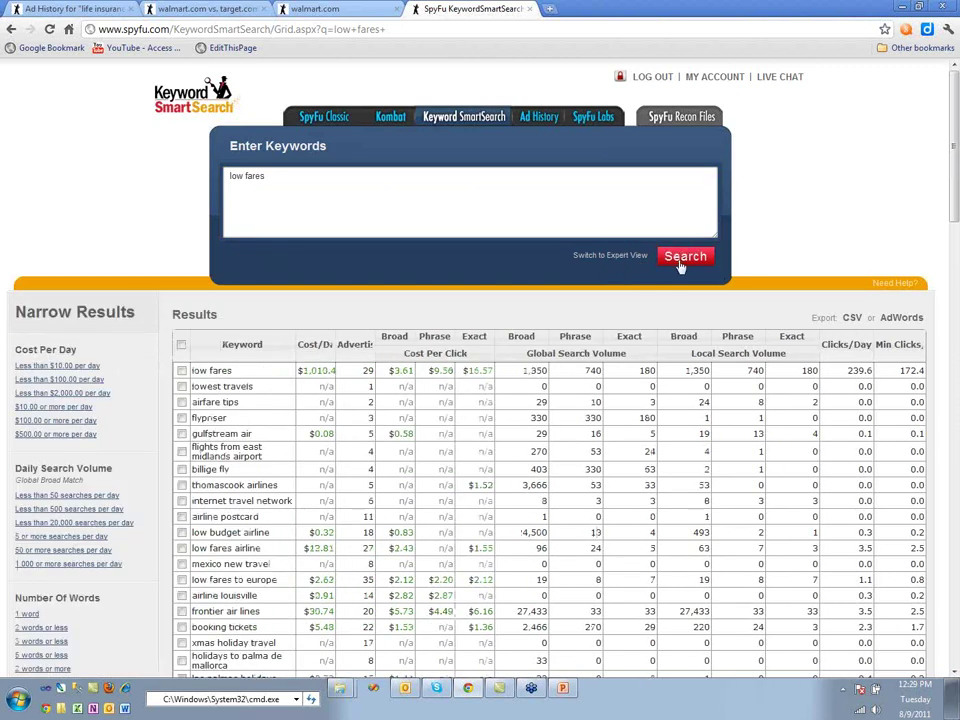
pyautogui.click(685, 258)
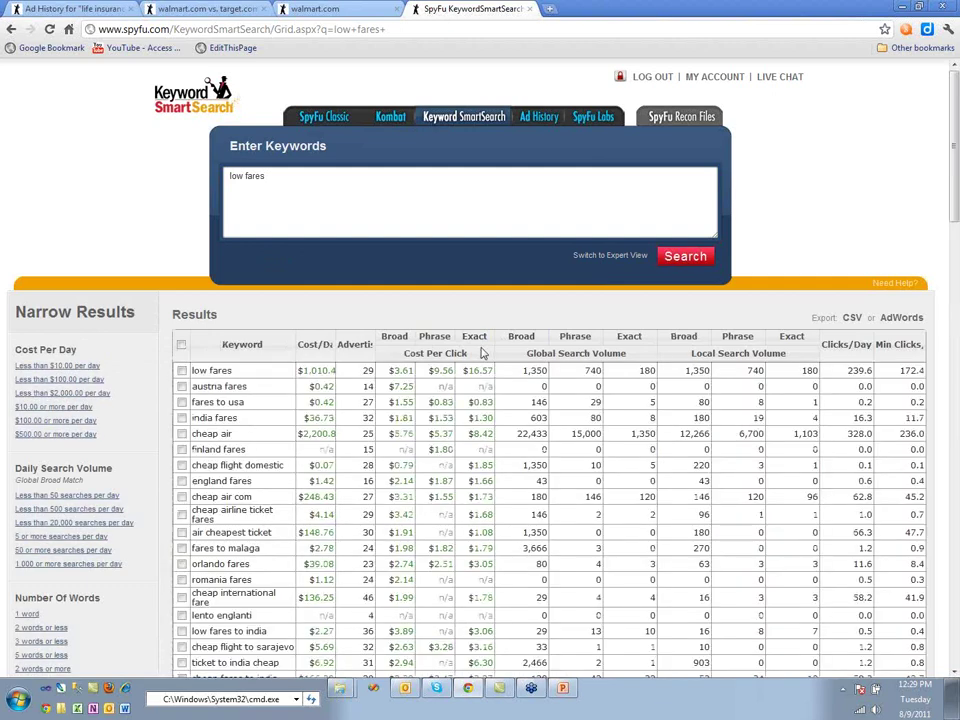
# Step: Narrow the results to keywords with less than 50 searches per day, review them, and remove that filter
pyautogui.click(67, 502)
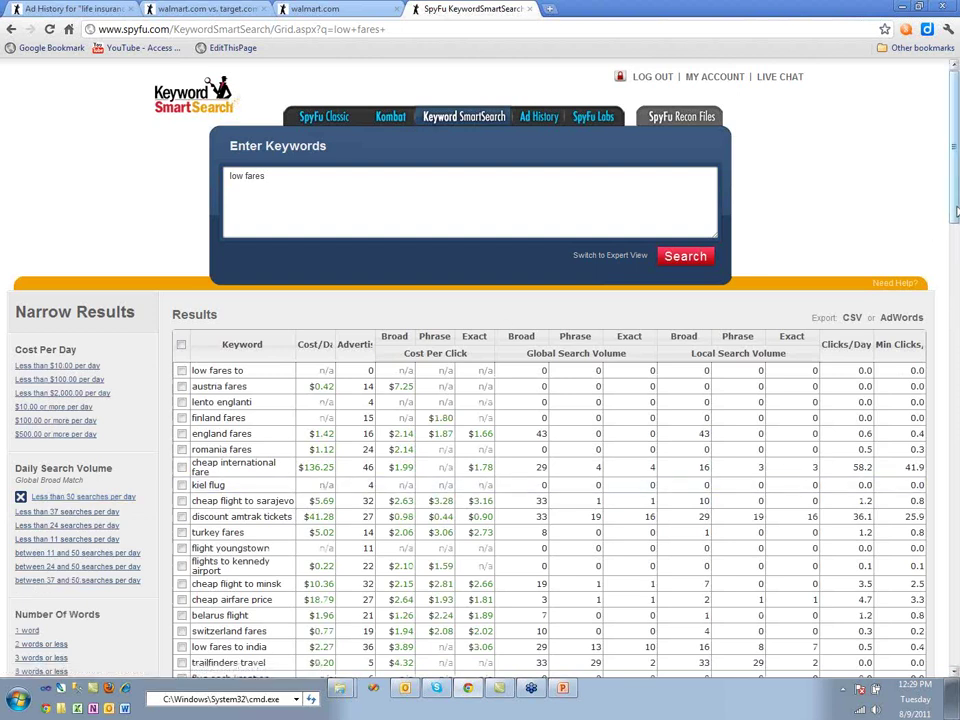
pyautogui.moveTo(955, 210); pyautogui.dragTo(955, 225)
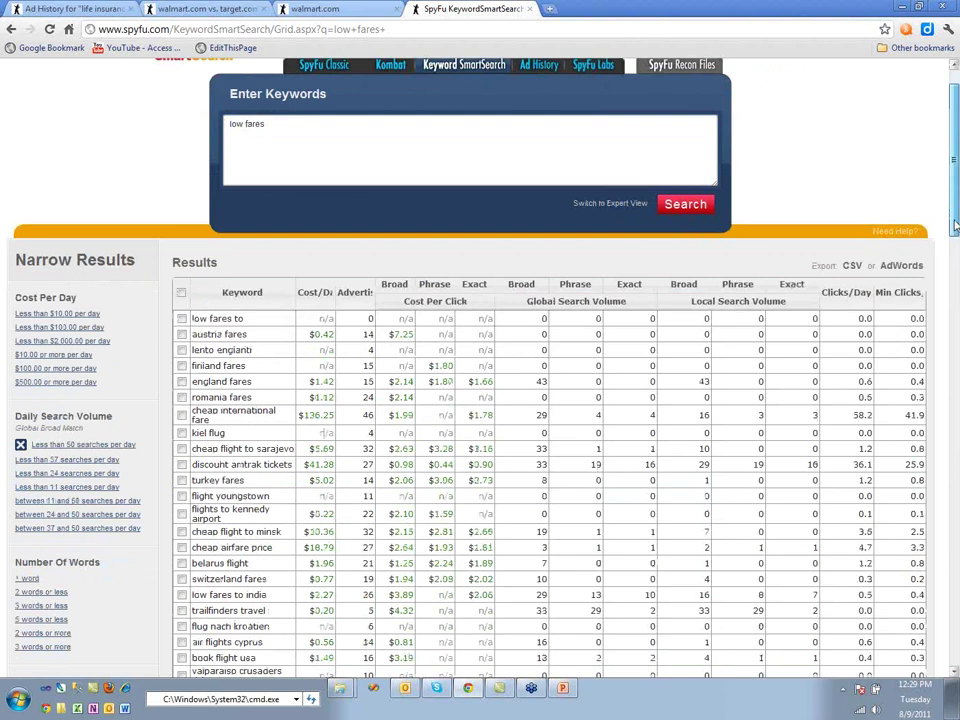
pyautogui.scroll(-3, 955, 225)
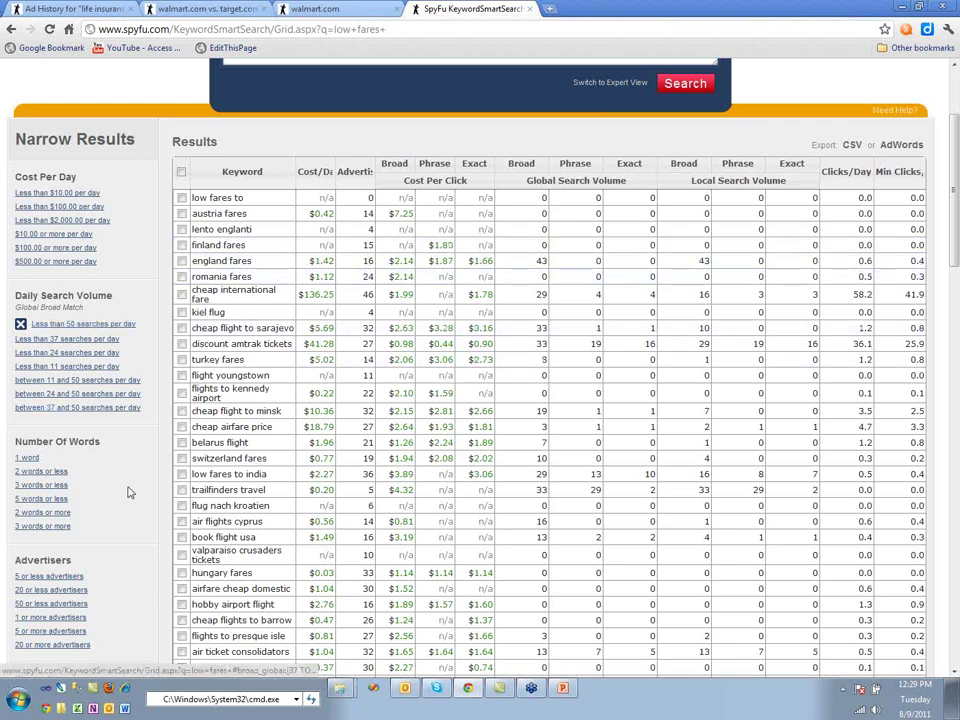
pyautogui.click(21, 326)
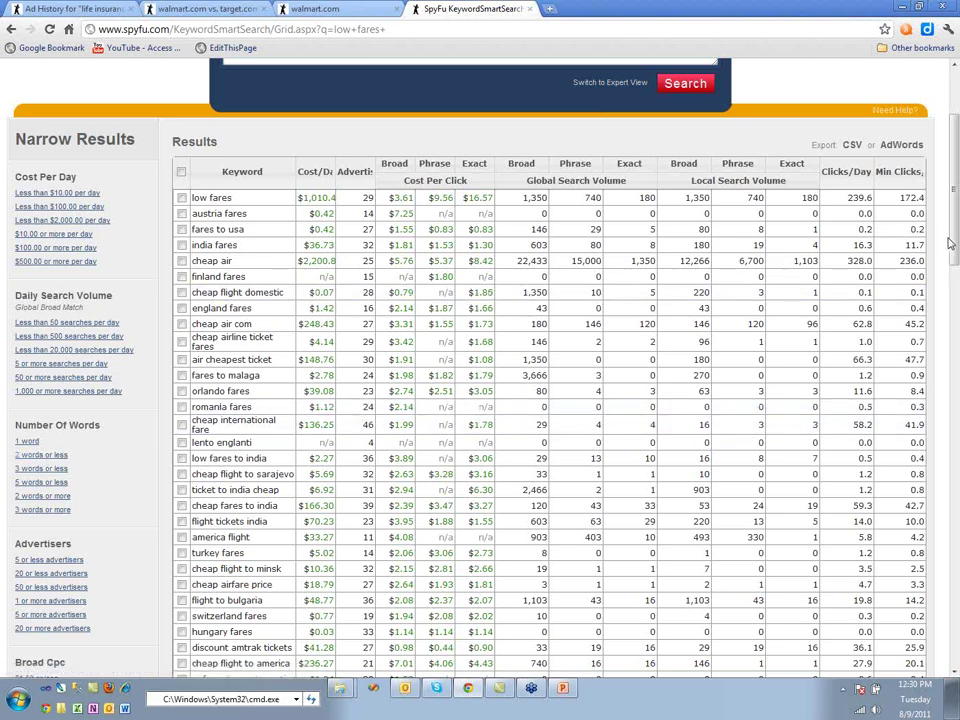
# Step: Switch the search form to expert view and add the top domains to the low fares query
pyautogui.moveTo(955, 180); pyautogui.dragTo(955, 120)
pyautogui.click(600, 262)
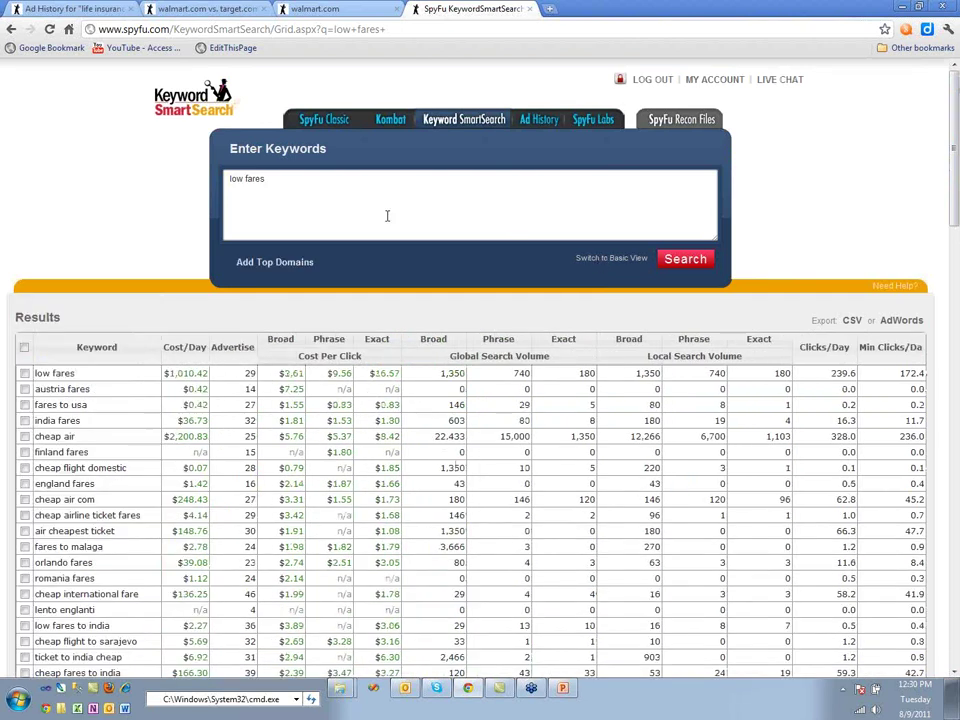
pyautogui.click(277, 262)
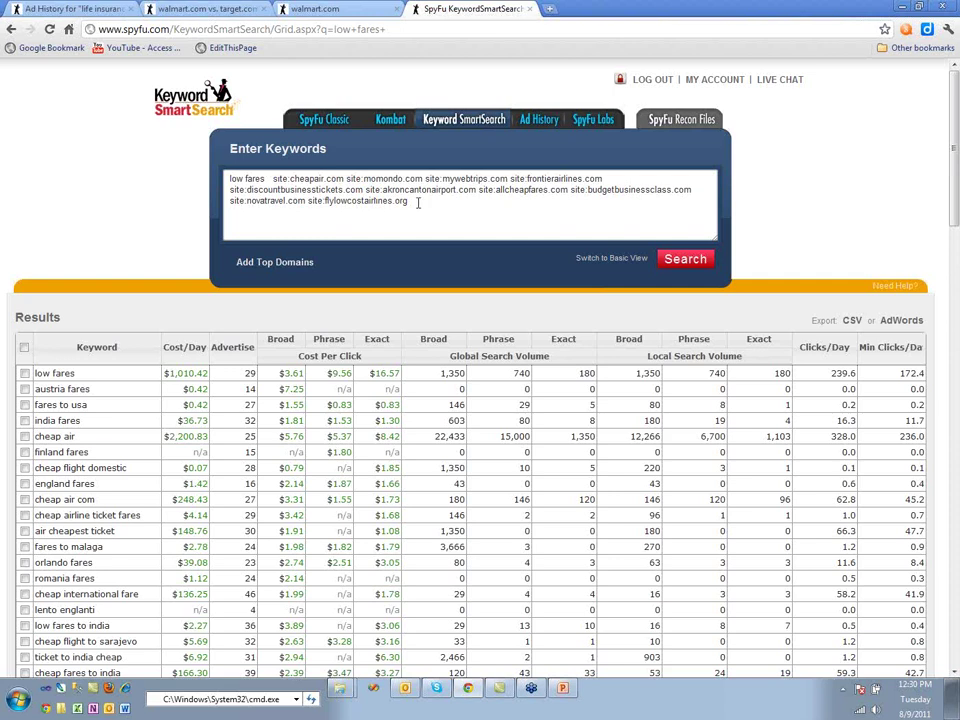
# Step: Replace the whole query with "+site:piperlime.com +site:zappos.com +site:shoes.com" and run the search
pyautogui.moveTo(422, 201); pyautogui.dragTo(116, 158)
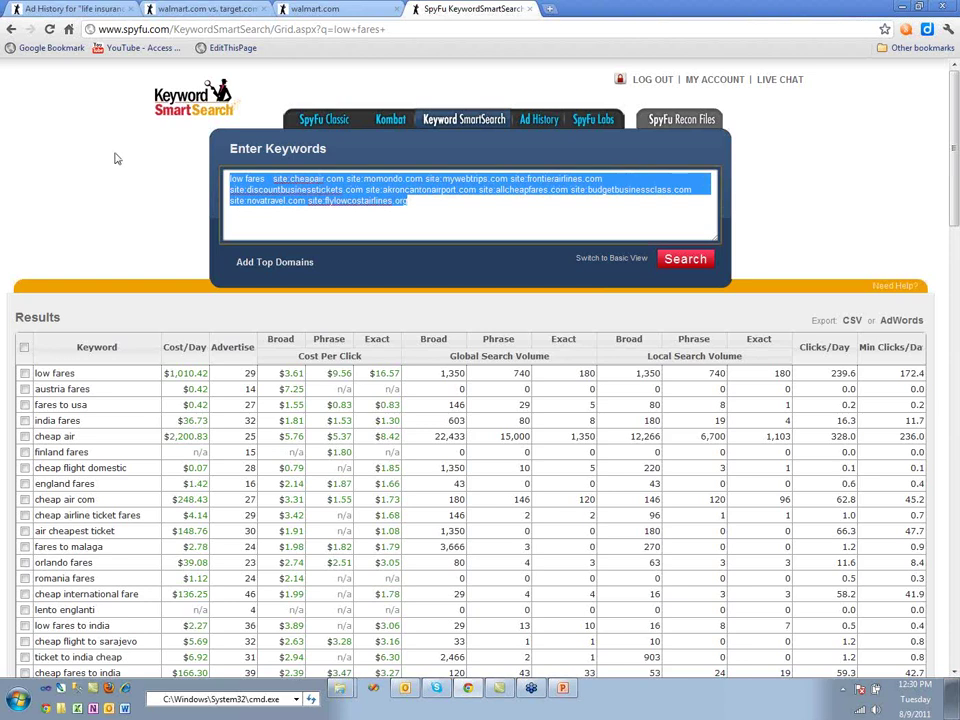
pyautogui.press('BackSpace')
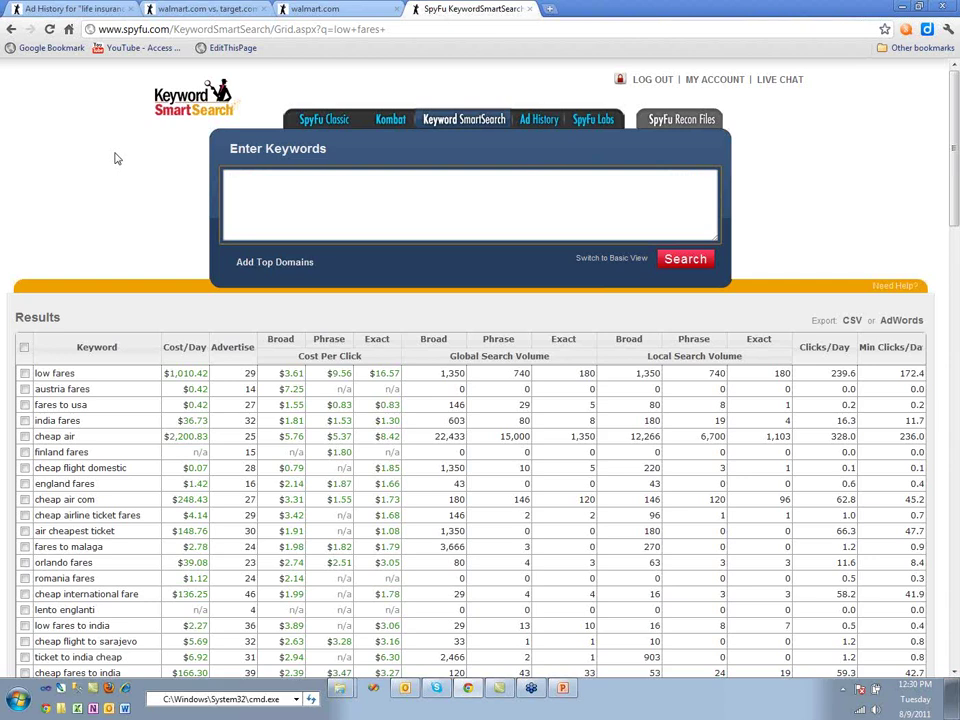
pyautogui.write('site:')
pyautogui.write('piperkm')
pyautogui.write('e')
pyautogui.press('BackSpace')
pyautogui.write('li')
pyautogui.press('Home')
pyautogui.write('+')
pyautogui.press('End')
pyautogui.write('.com sit')
pyautogui.press('BackSpace')
pyautogui.press('BackSpace')
pyautogui.press('BackSpace')
pyautogui.write('+site')
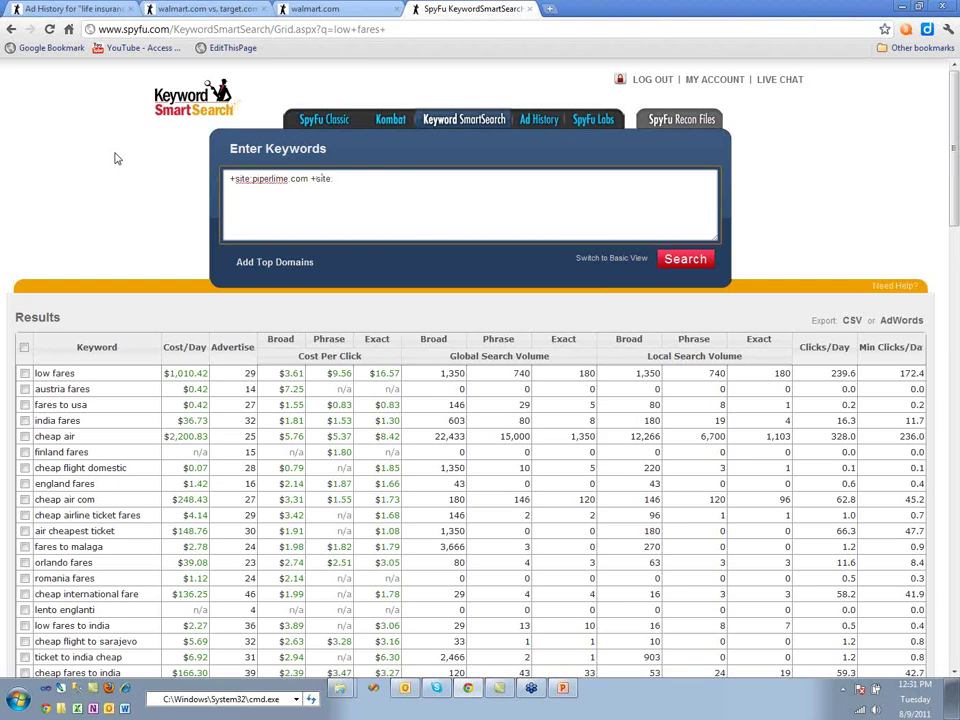
pyautogui.write(':zappos.com +site:shoes.com')
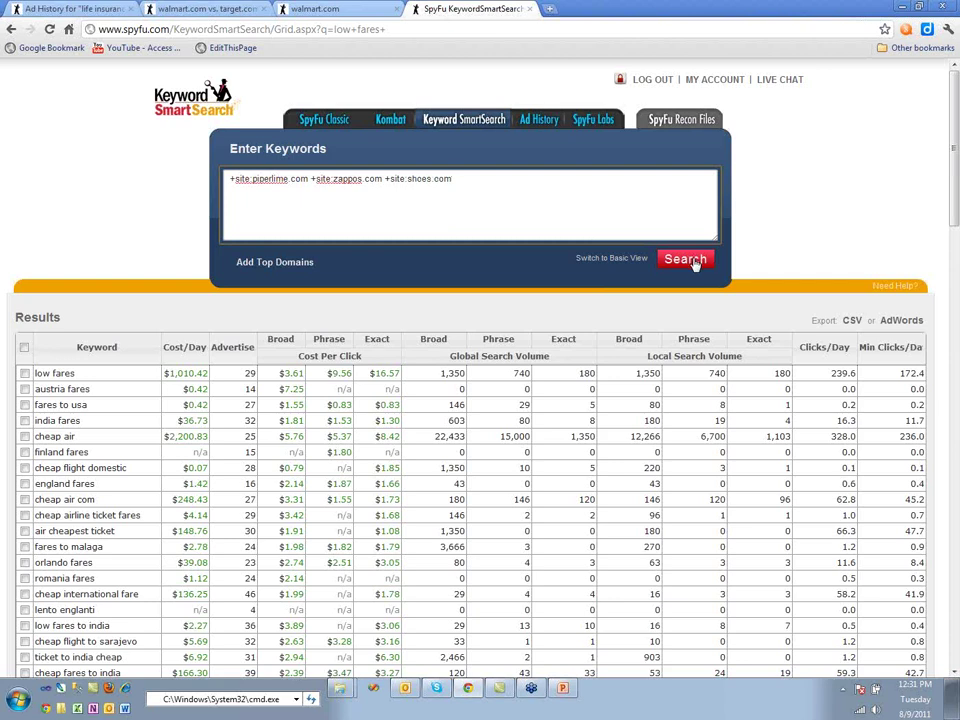
pyautogui.click(695, 262)
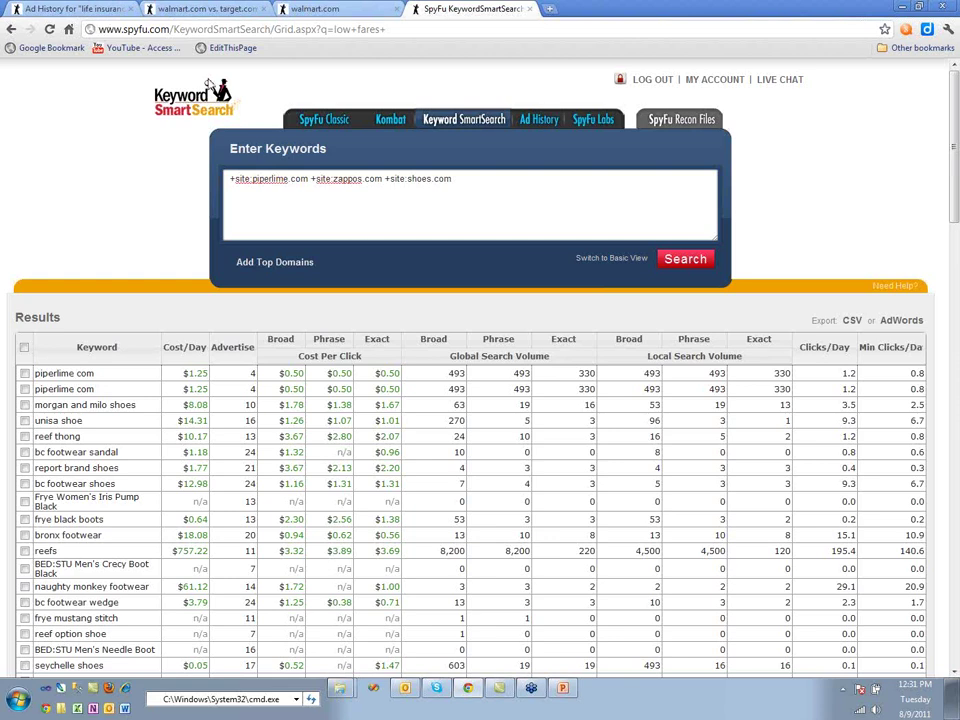
# Step: Append a plus sign to the query, and look up shoes.com in SpyFu Classic to view its top competitors
pyautogui.click(476, 178)
pyautogui.write('+')
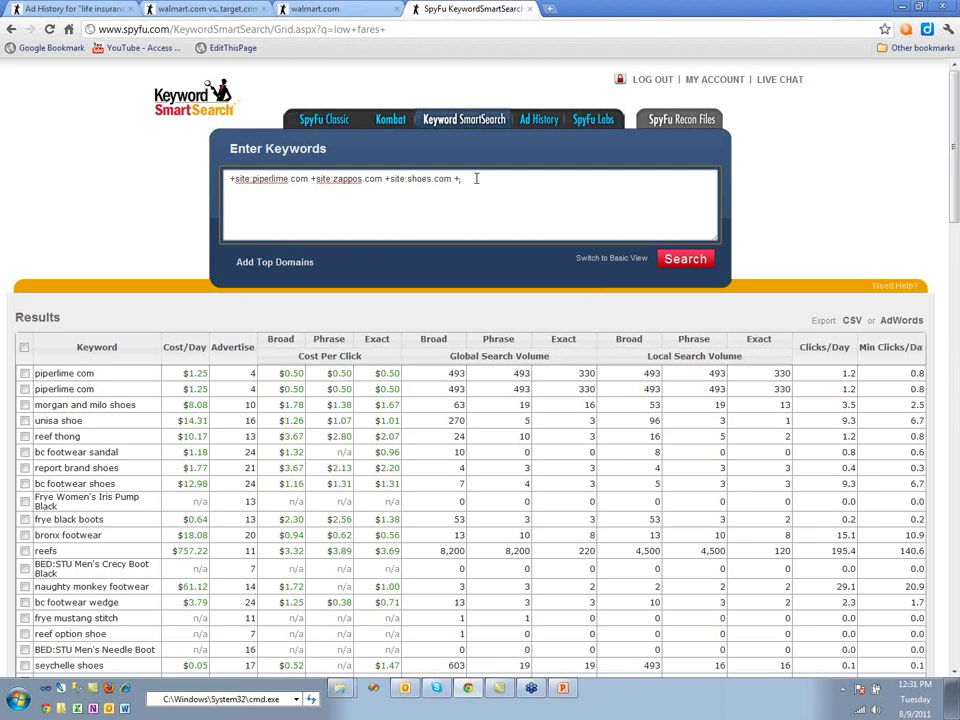
pyautogui.click(336, 10)
pyautogui.click(291, 28)
pyautogui.write('www.s')
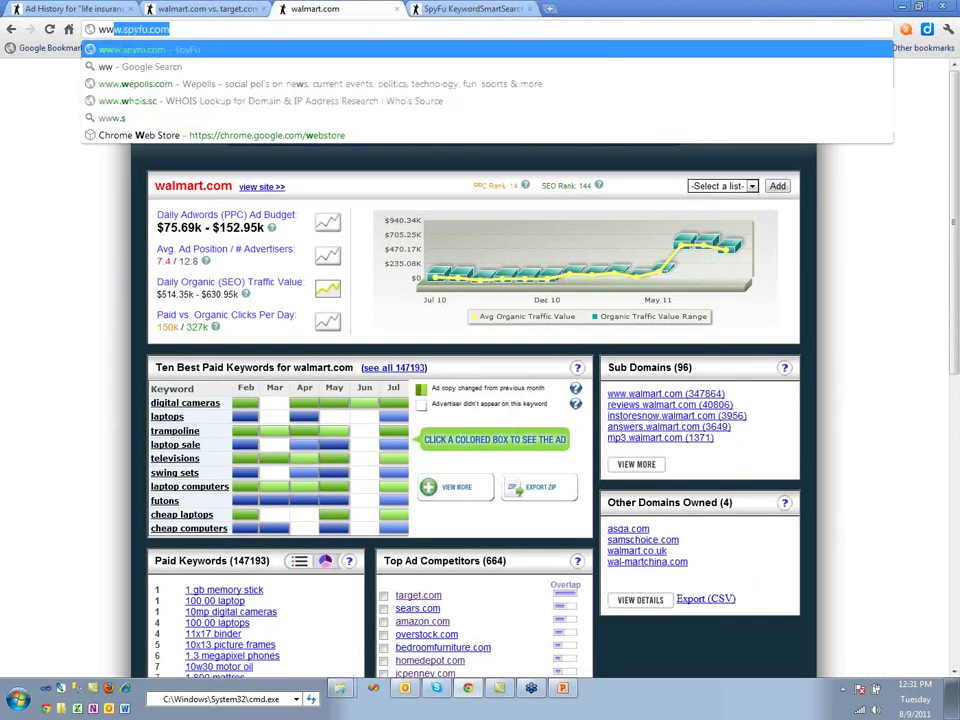
pyautogui.press('BackSpace')
pyautogui.press('BackSpace')
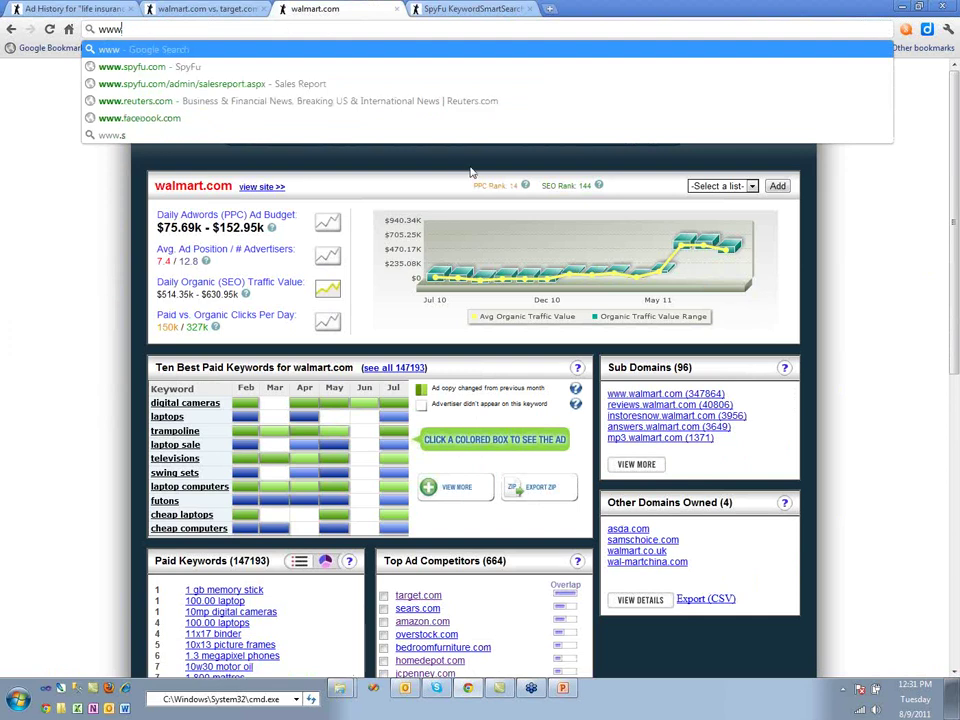
pyautogui.click(338, 121)
pyautogui.write('sho')
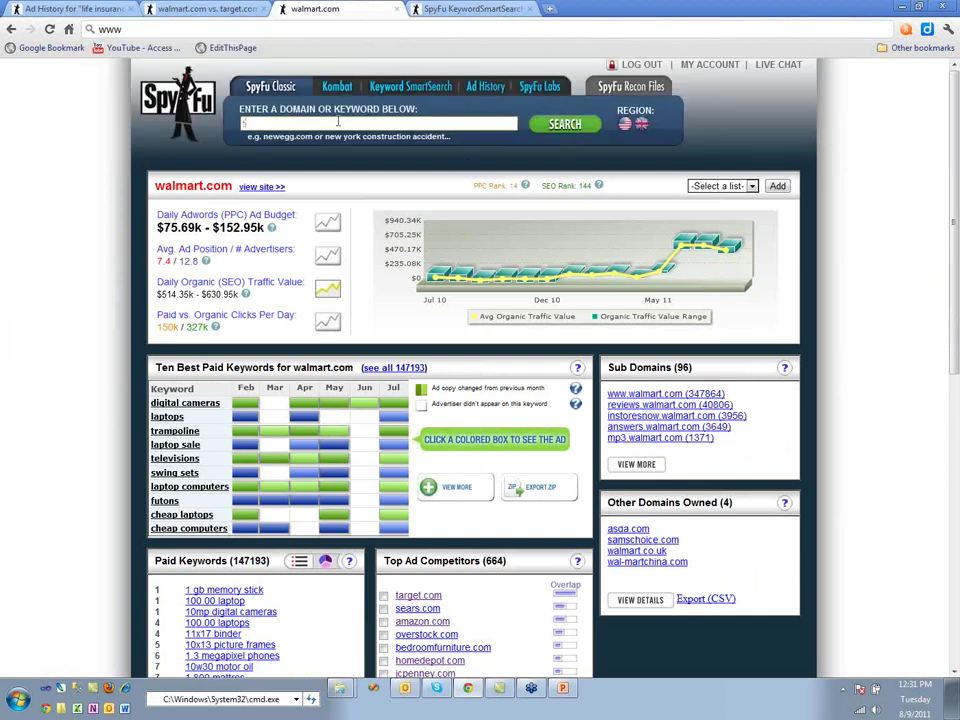
pyautogui.write('es.com')
pyautogui.press('Return')
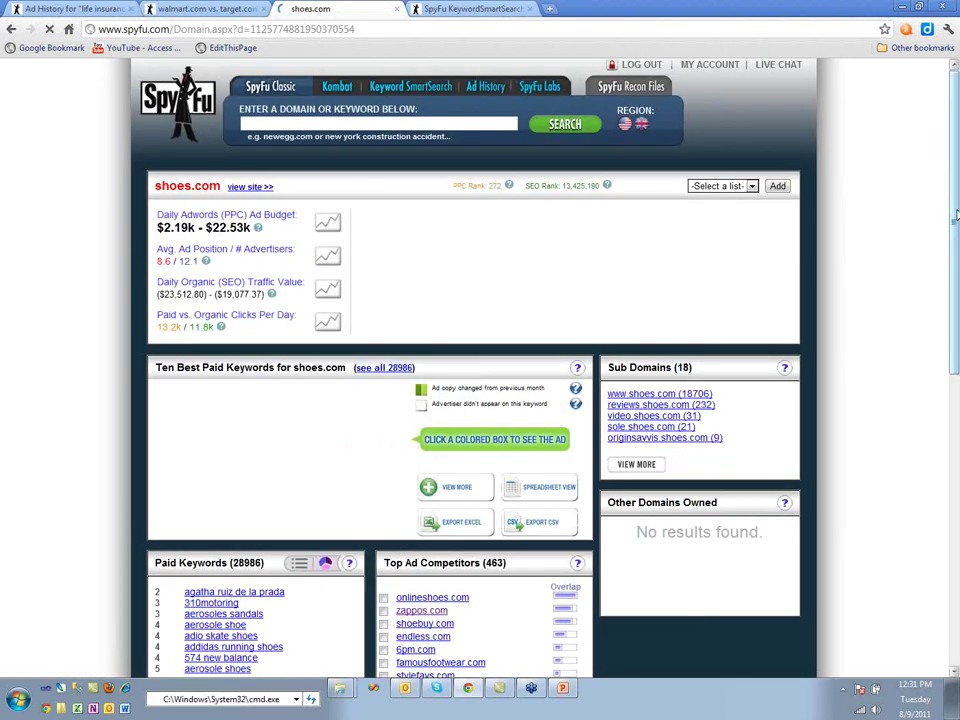
pyautogui.moveTo(956, 214); pyautogui.dragTo(957, 338)
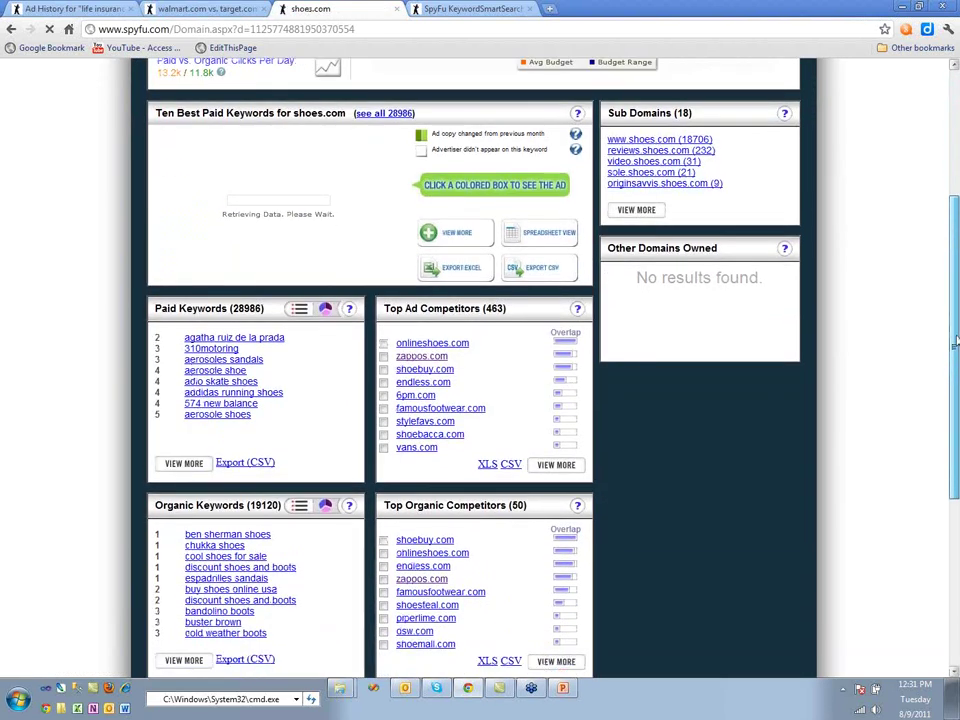
# Step: Return to the Keyword SmartSearch query, complete its last term as "+site:shoebuy.com", and run the search
pyautogui.click(455, 8)
pyautogui.write('shoes.com +sh')
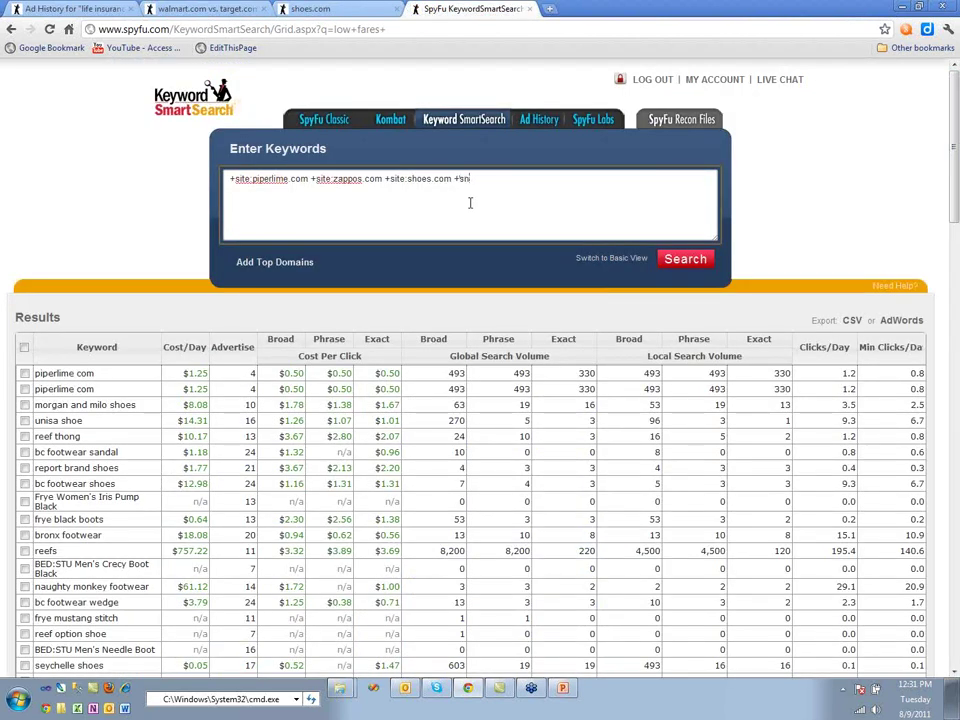
pyautogui.press('BackSpace')
pyautogui.press('BackSpace')
pyautogui.press('BackSpace')
pyautogui.write('site:shoe')
pyautogui.write('buy.com')
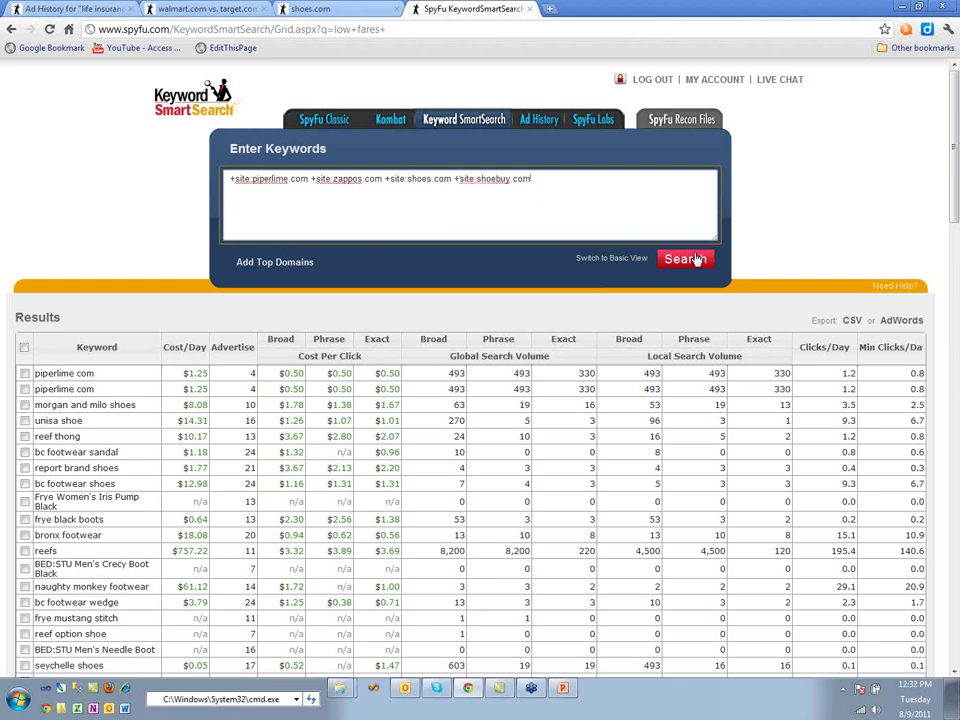
pyautogui.click(697, 260)
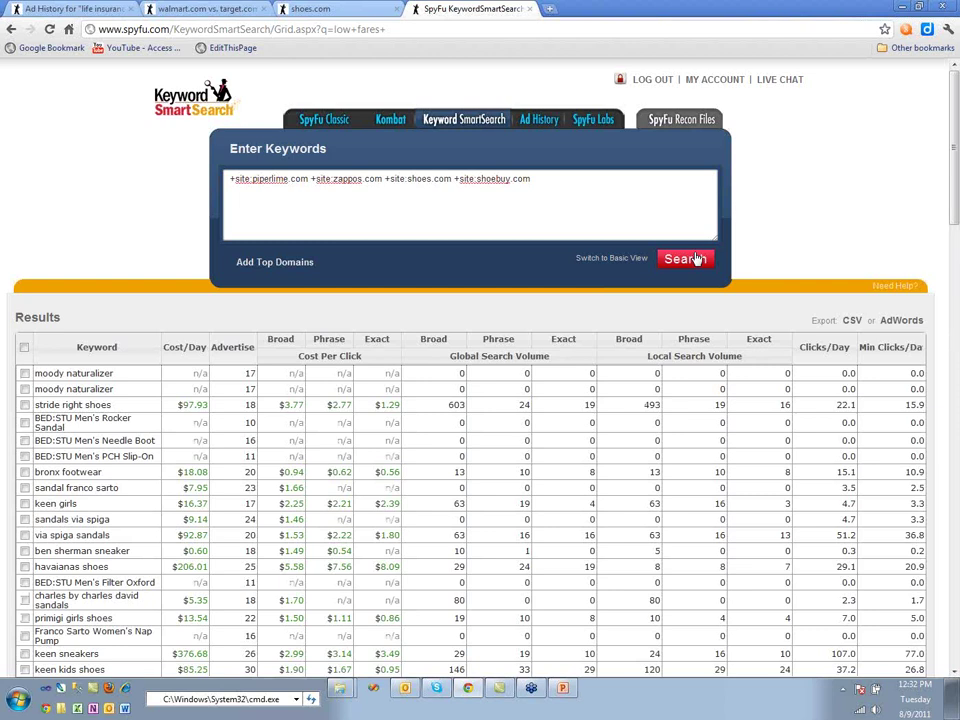
# Step: Remove the shoebuy.com term from the query, add "girls" on a second line, and run the search
pyautogui.click(530, 179)
pyautogui.press('BackSpace')
pyautogui.press('BackSpace')
pyautogui.press('BackSpace')
pyautogui.press('BackSpace')
pyautogui.press('BackSpace')
pyautogui.press('BackSpace')
pyautogui.press('BackSpace')
pyautogui.press('BackSpace')
pyautogui.press('BackSpace')
pyautogui.press('BackSpace')
pyautogui.press('BackSpace')
pyautogui.press('BackSpace')
pyautogui.press('BackSpace')
pyautogui.press('BackSpace')
pyautogui.press('BackSpace')
pyautogui.press('BackSpace')
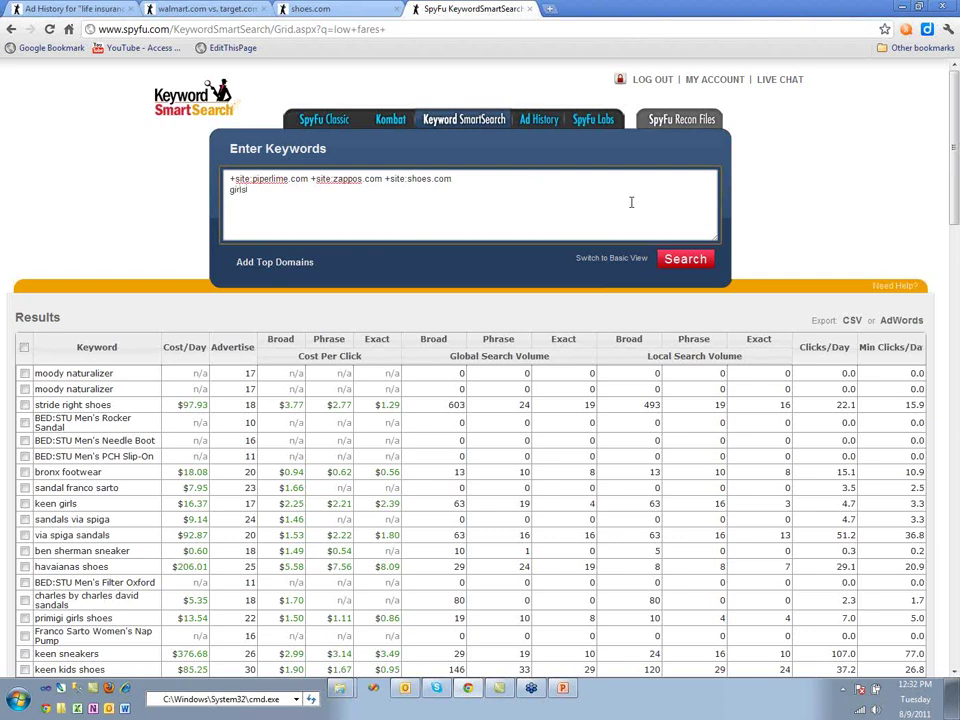
pyautogui.click(681, 264)
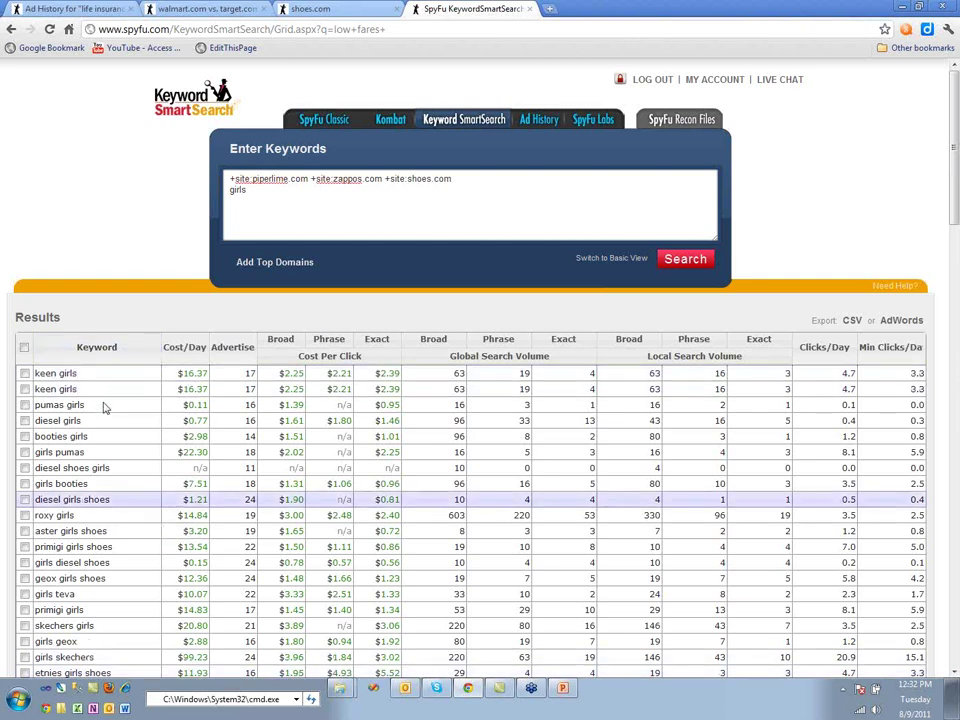
# Step: Exclude Diesel keywords by adding "-diesel" on a third line of the query and rerun the search
pyautogui.click(256, 207)
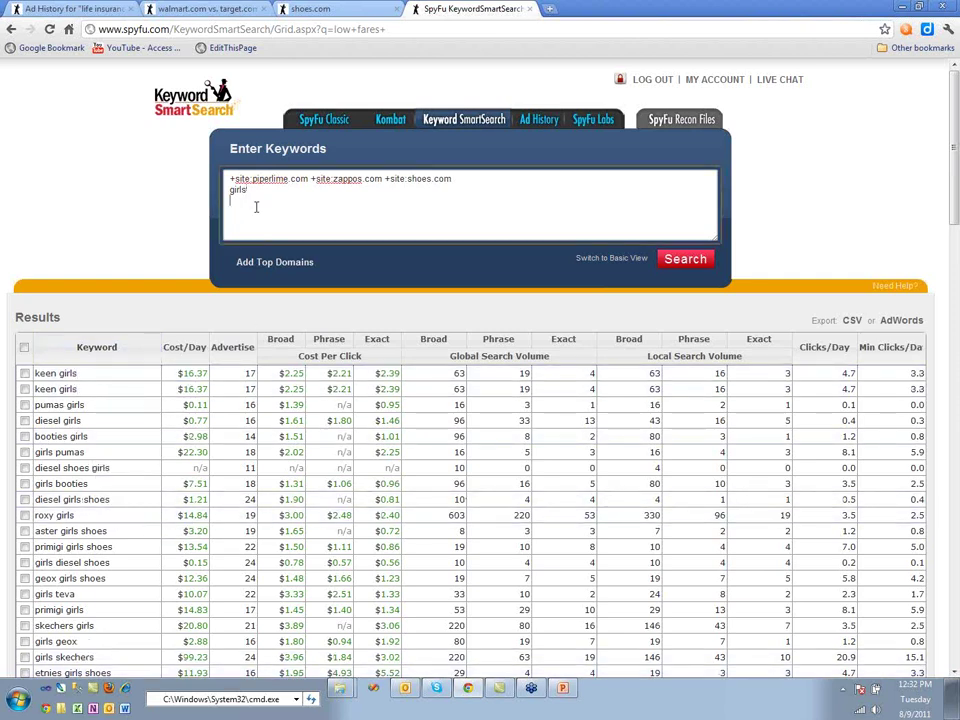
pyautogui.write('-diesel')
pyautogui.click(694, 260)
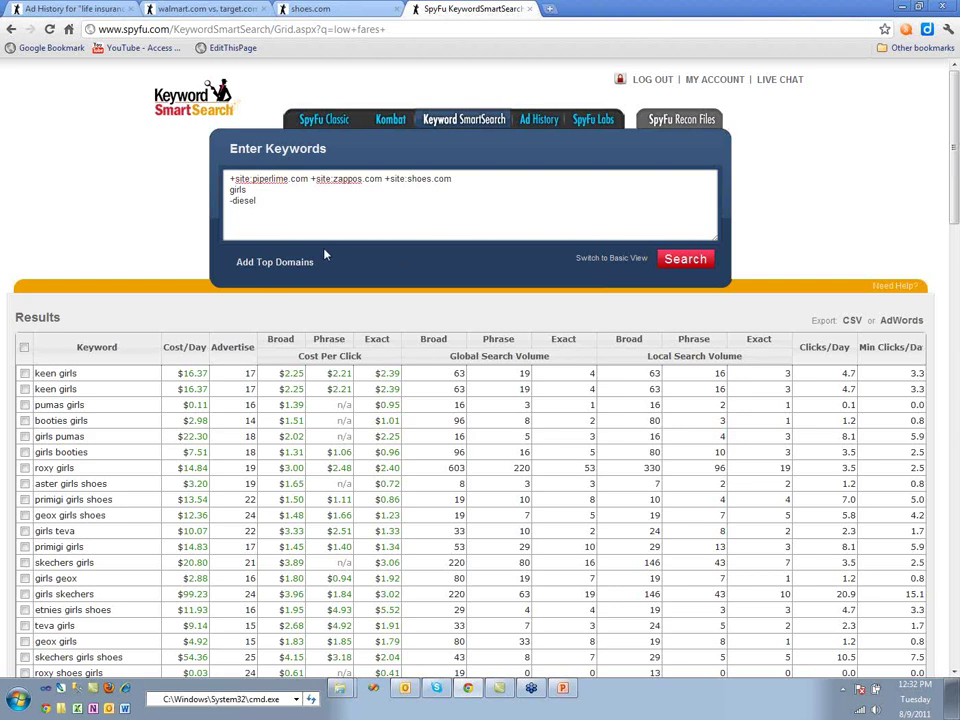
# Step: Select the entire expert query and switch the search form back to basic view
pyautogui.click(261, 208)
pyautogui.moveTo(272, 200); pyautogui.dragTo(230, 189)
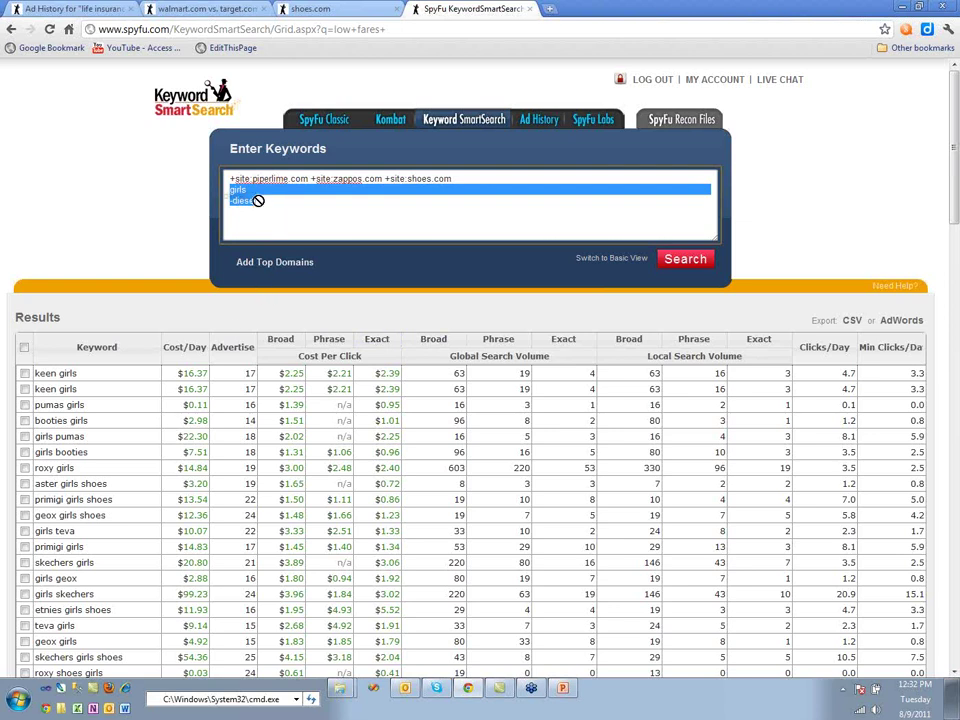
pyautogui.moveTo(210, 178); pyautogui.dragTo(231, 179)
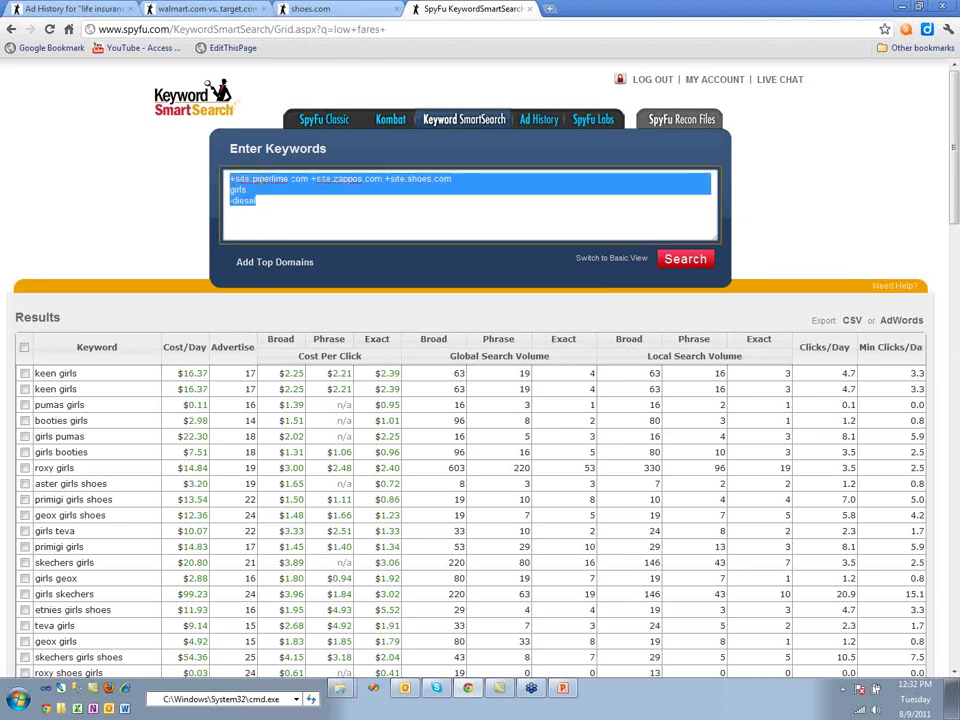
pyautogui.rightClick(231, 180)
pyautogui.click(288, 240)
pyautogui.click(608, 259)
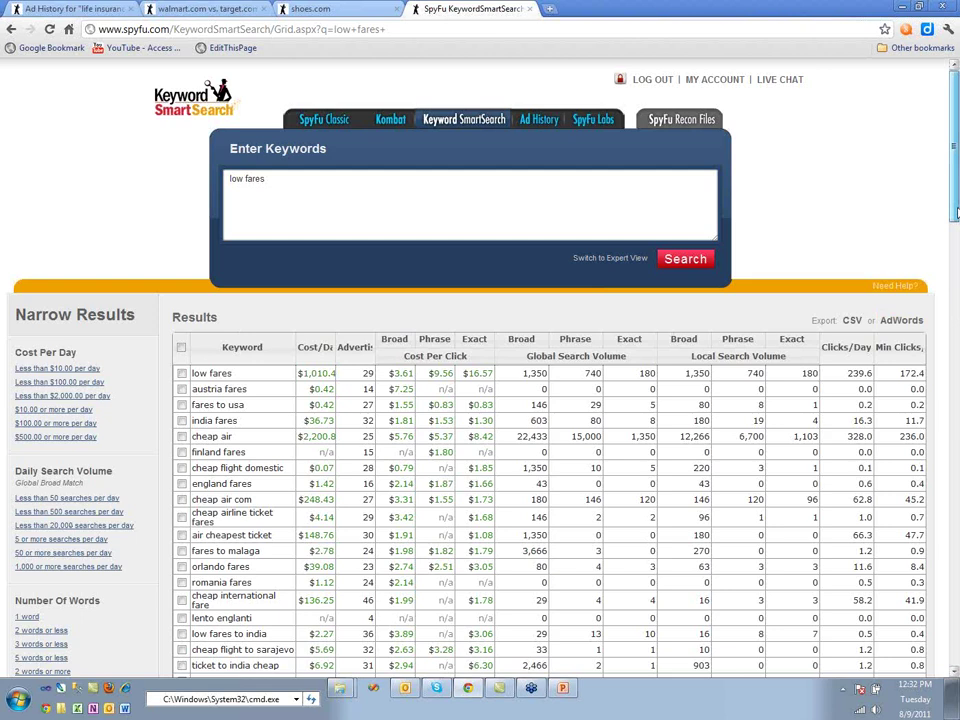
# Step: Narrow the low fares results to keywords of 3 words or less
pyautogui.moveTo(955, 213); pyautogui.dragTo(955, 216)
pyautogui.scroll(-2, 955, 216)
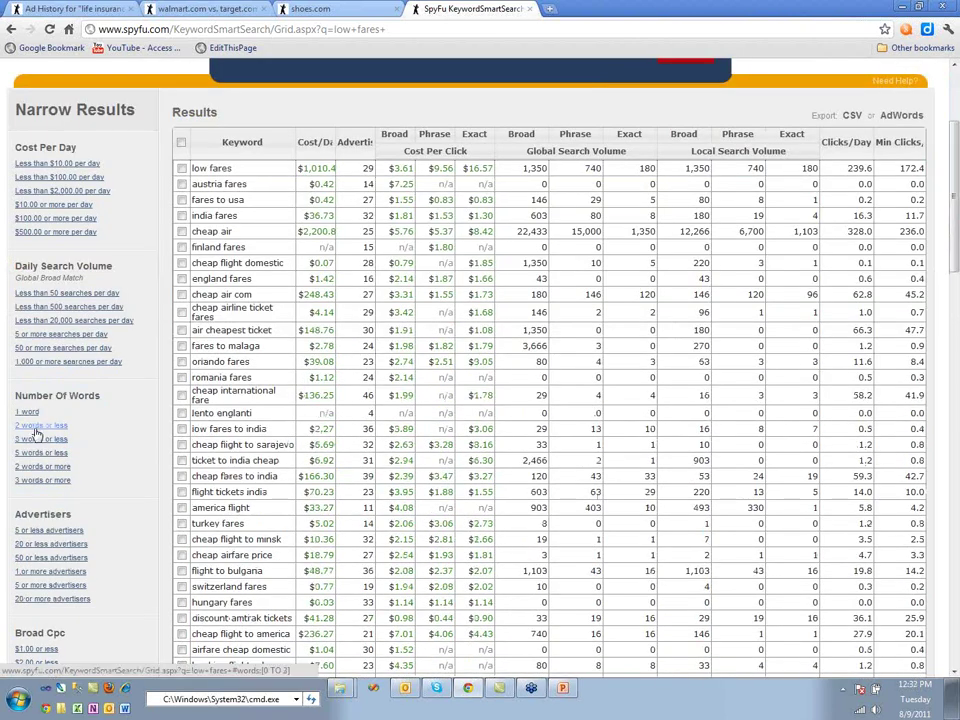
pyautogui.click(36, 439)
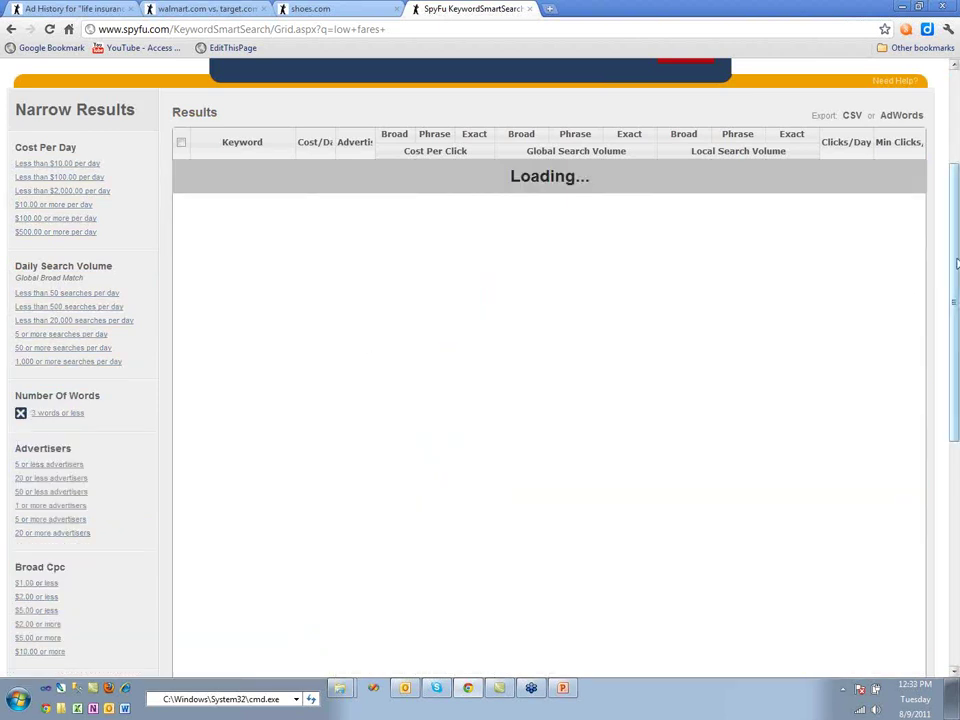
# Step: Add the word-count filter words:[1 TO 3] as a fourth line of the expert query and run the search
pyautogui.moveTo(955, 260); pyautogui.dragTo(955, 155)
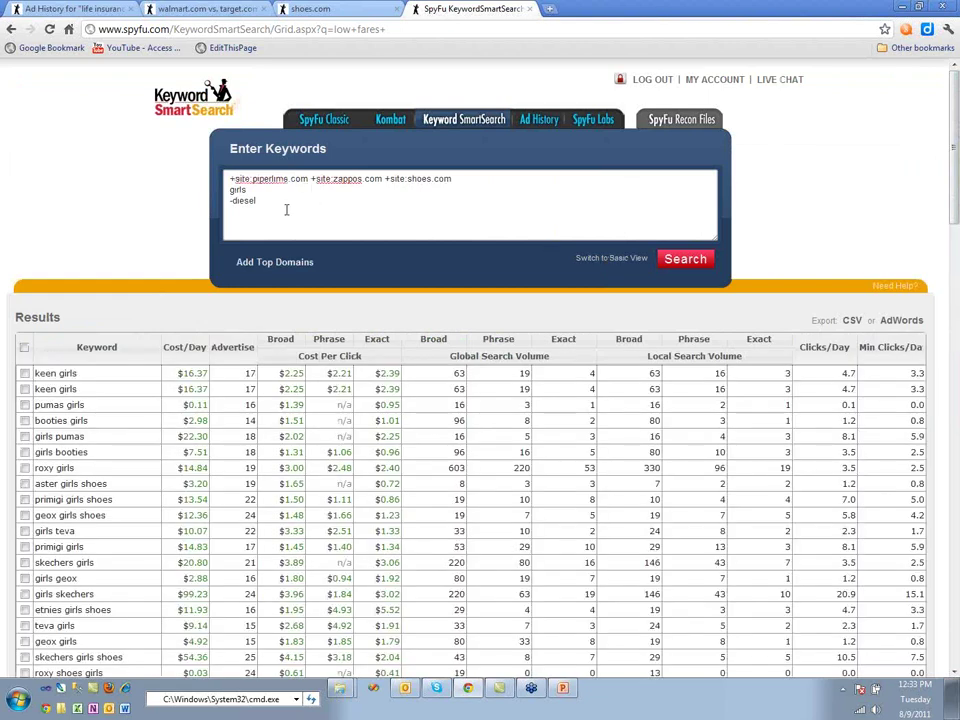
pyautogui.moveTo(285, 208); pyautogui.dragTo(181, 165)
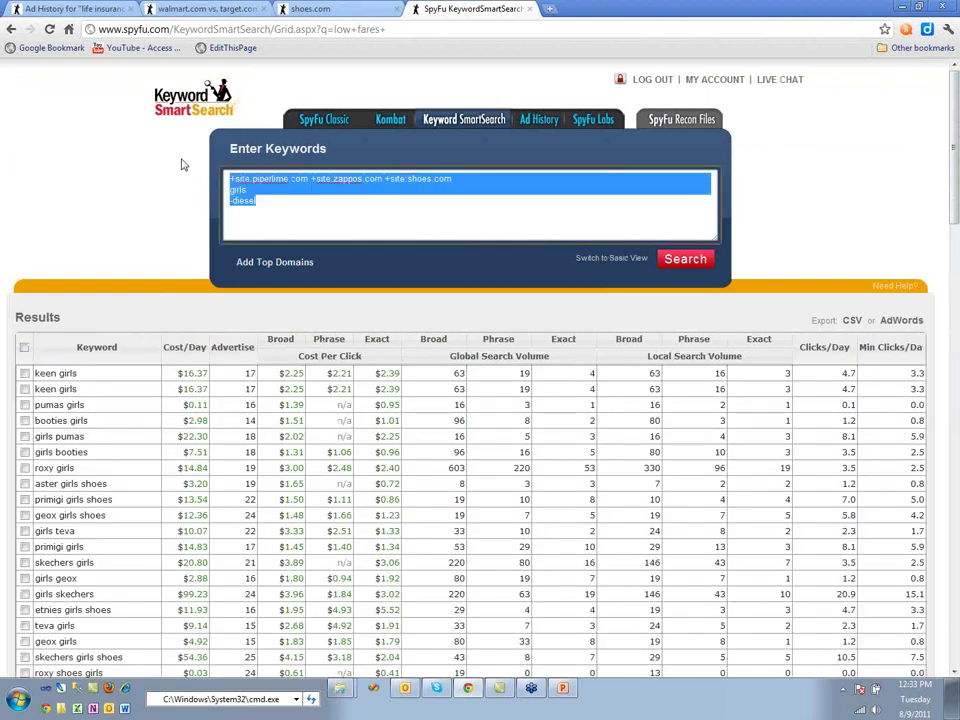
pyautogui.click(264, 207)
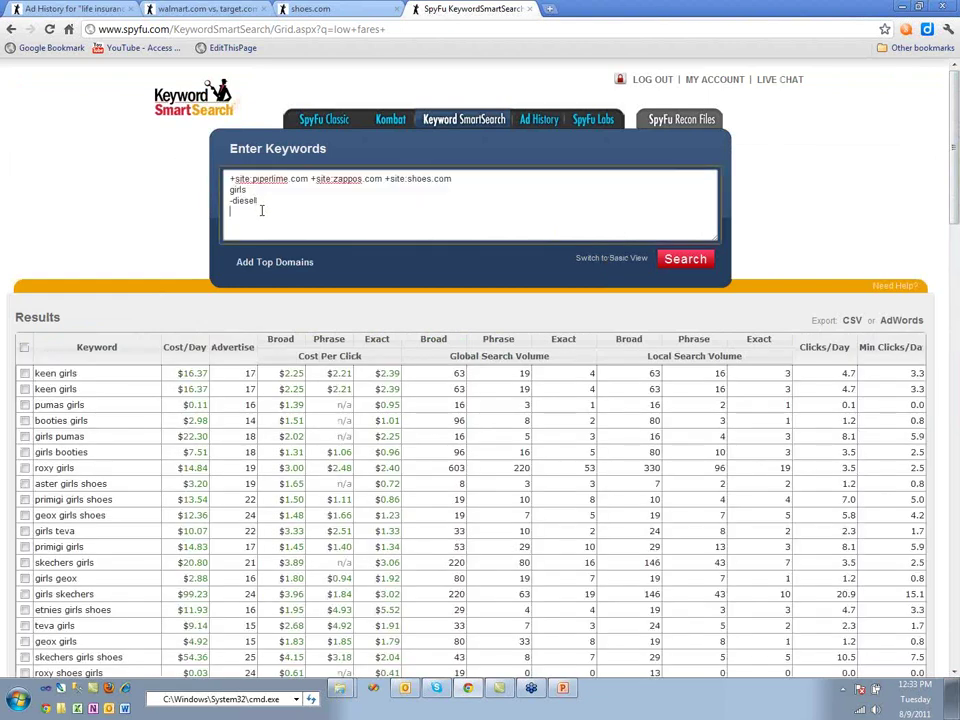
pyautogui.write('wore')
pyautogui.write('To ')
pyautogui.write('O')
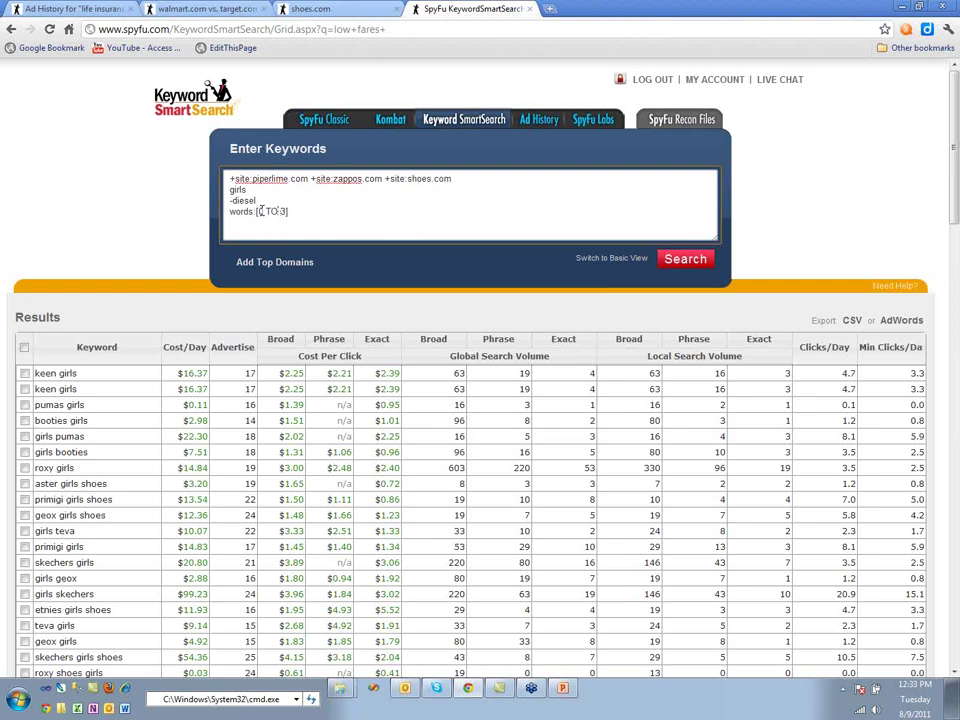
pyautogui.doubleClick(259, 211)
pyautogui.write('1')
pyautogui.click(686, 263)
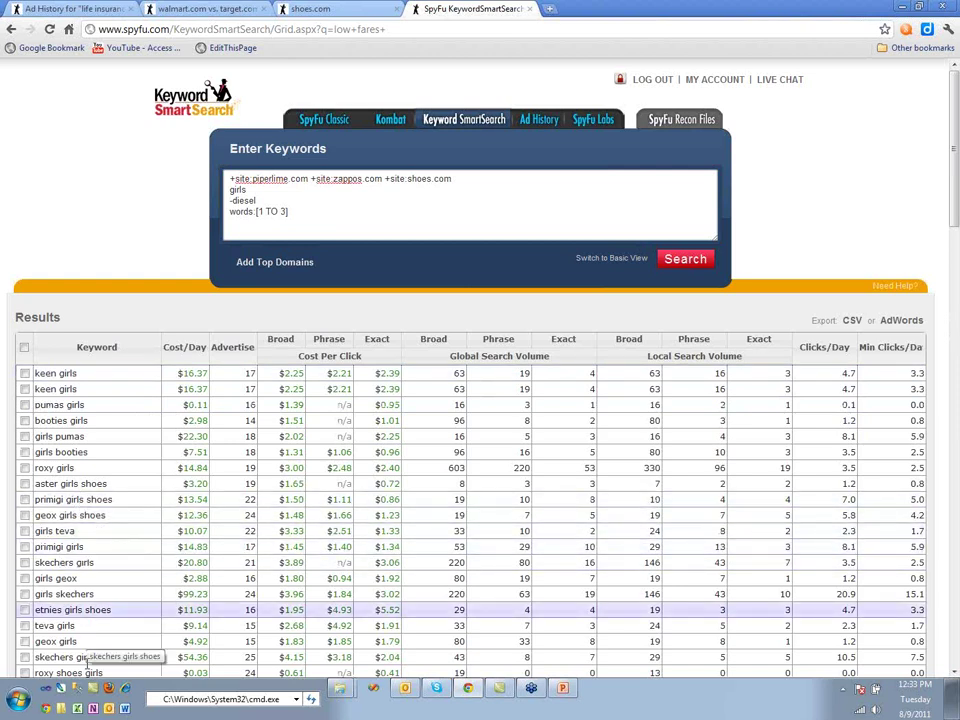
# Step: Set the upper limit of the word-count filter to 2 and rerun the search
pyautogui.click(283, 211)
pyautogui.press('BackSpace')
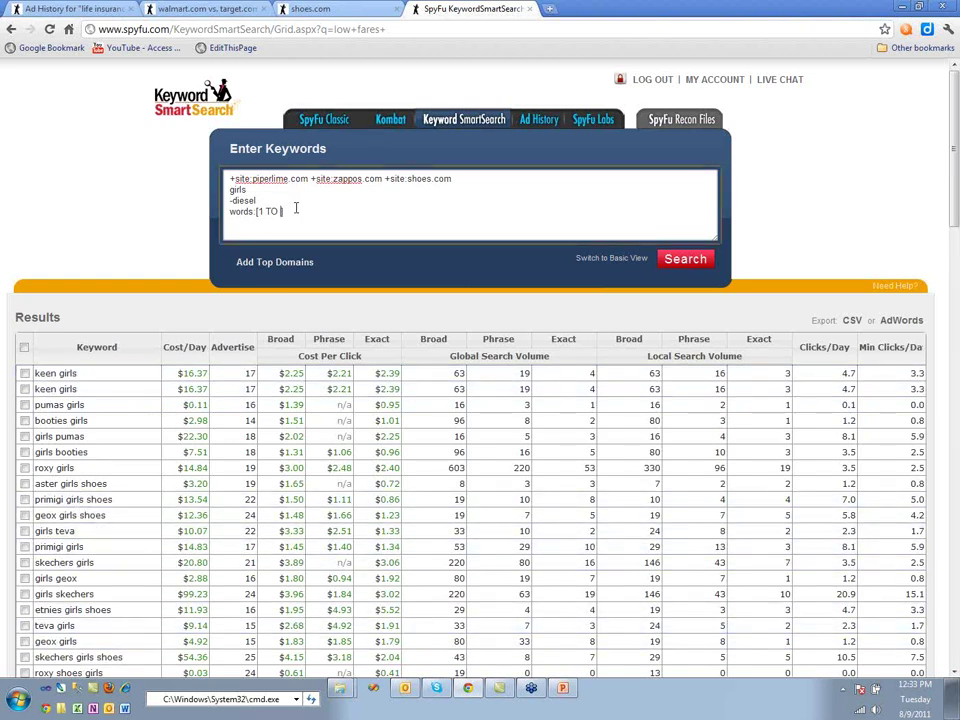
pyautogui.write('2')
pyautogui.click(688, 261)
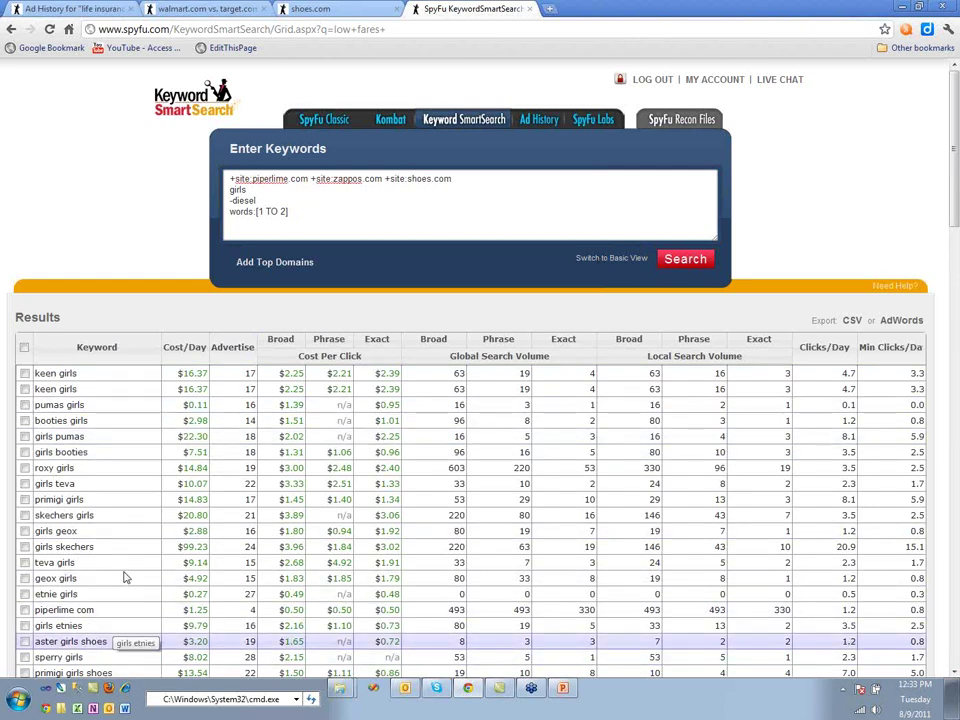
# Step: Make the word-count filter mandatory by putting "+" in front of it, and rerun the search
pyautogui.click(230, 211)
pyautogui.write('+')
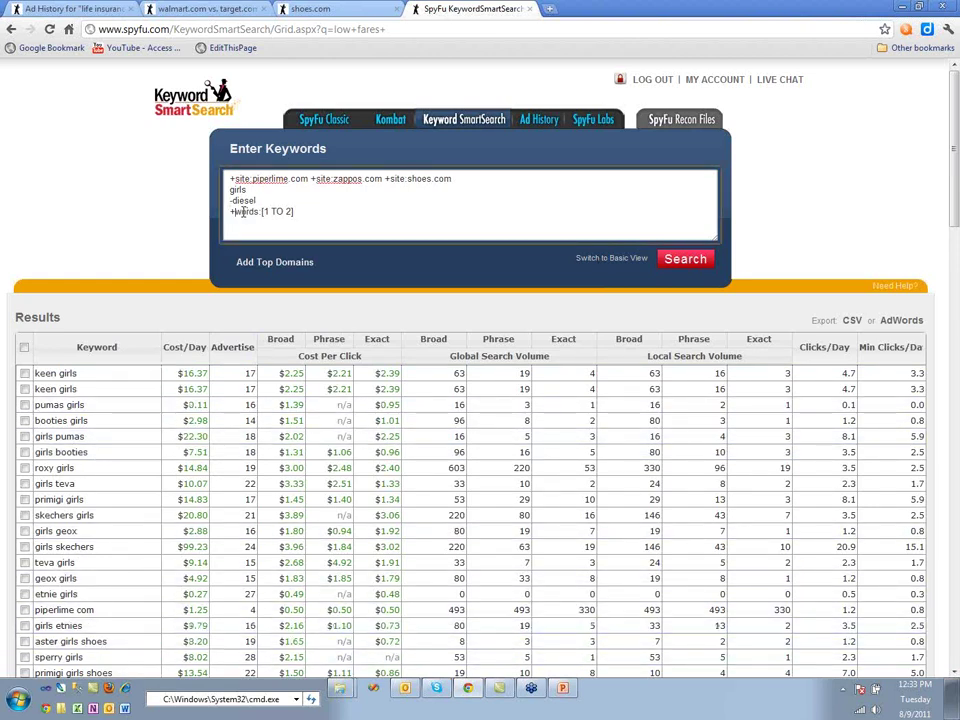
pyautogui.click(686, 260)
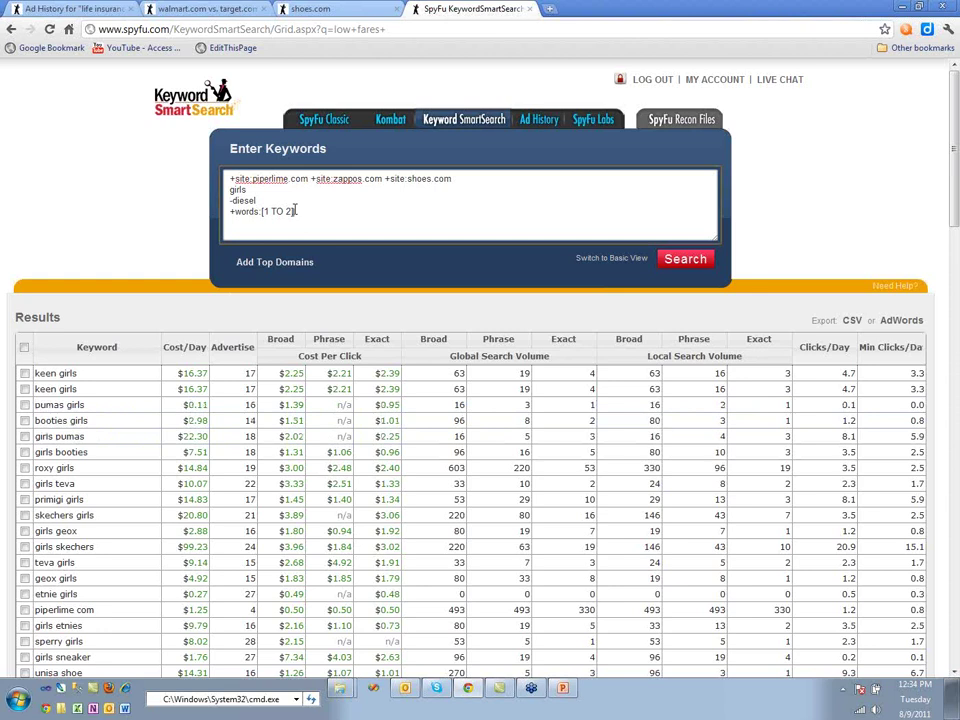
# Step: Copy the entire four-line expert query
pyautogui.moveTo(300, 214); pyautogui.dragTo(203, 156)
pyautogui.rightClick(246, 180)
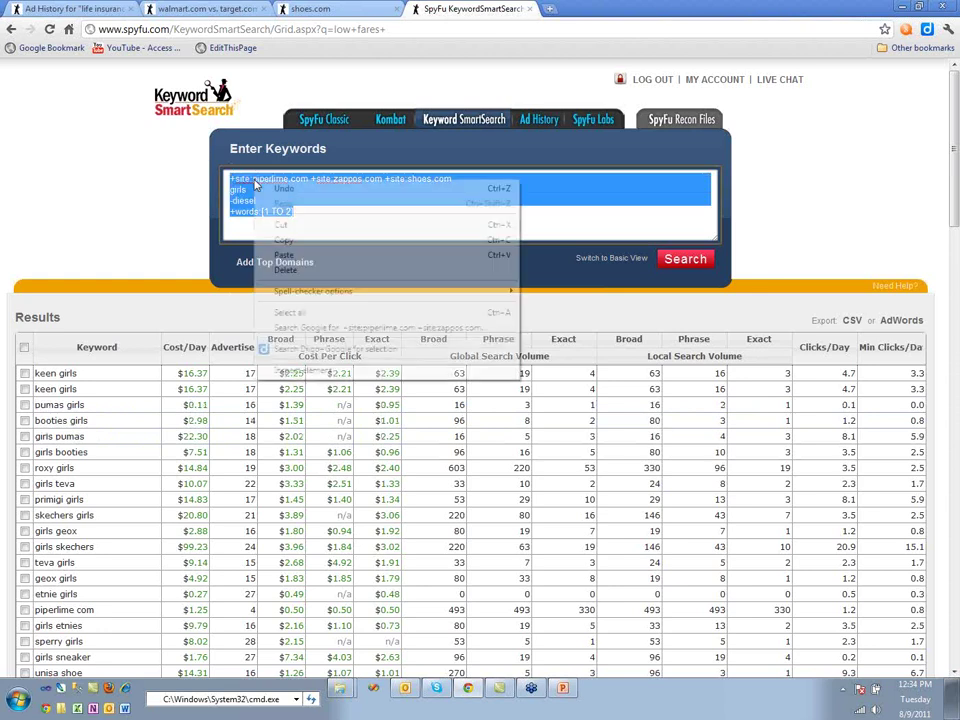
pyautogui.click(285, 237)
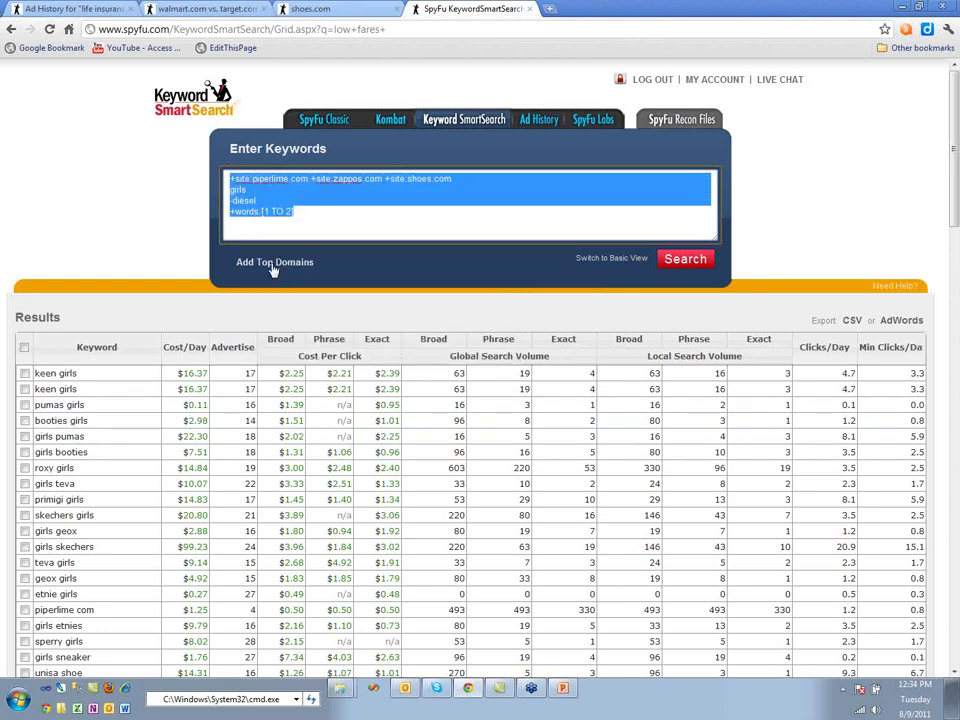
# Step: Append the top domains to the expert query and return the search form to basic view
pyautogui.click(279, 263)
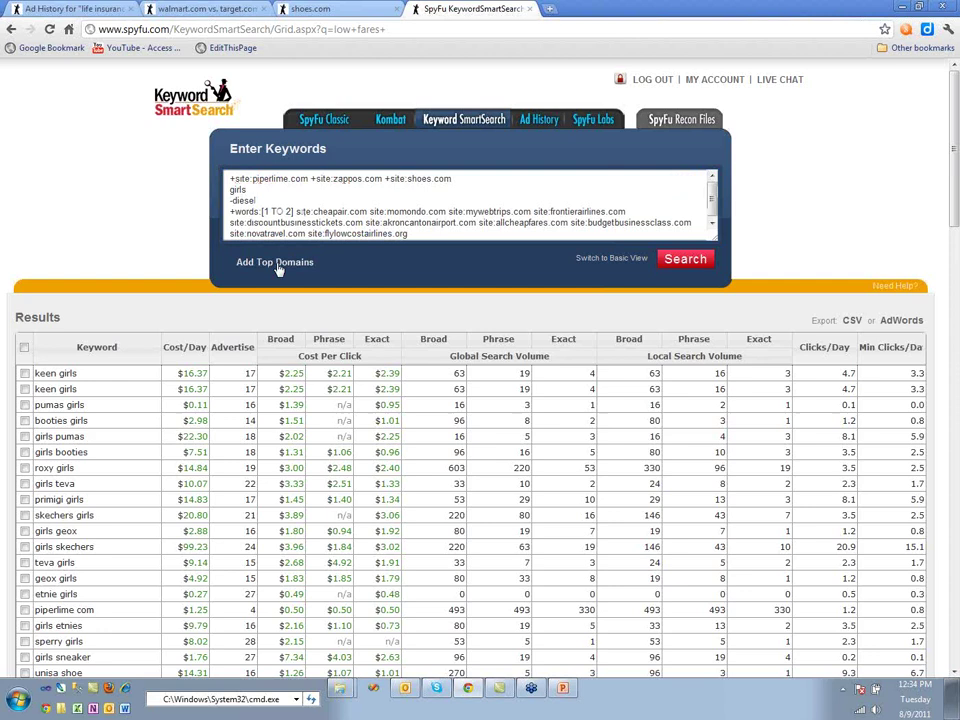
pyautogui.click(613, 258)
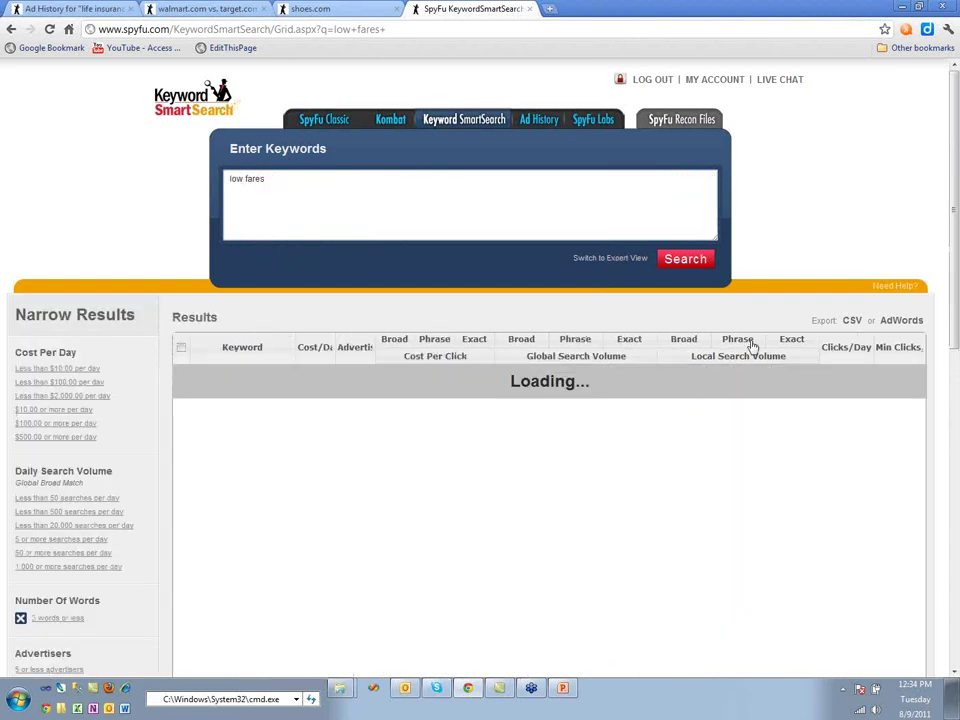
# Step: Open the search help and examine its lists of operators and additional column filters
pyautogui.click(901, 287)
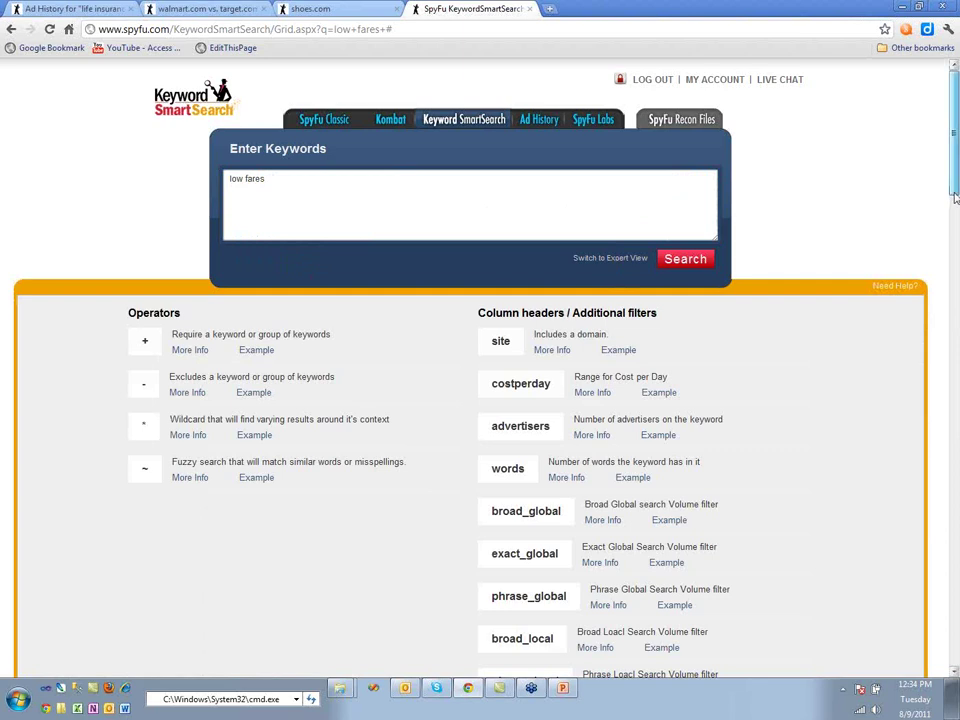
pyautogui.moveTo(954, 197); pyautogui.dragTo(954, 231)
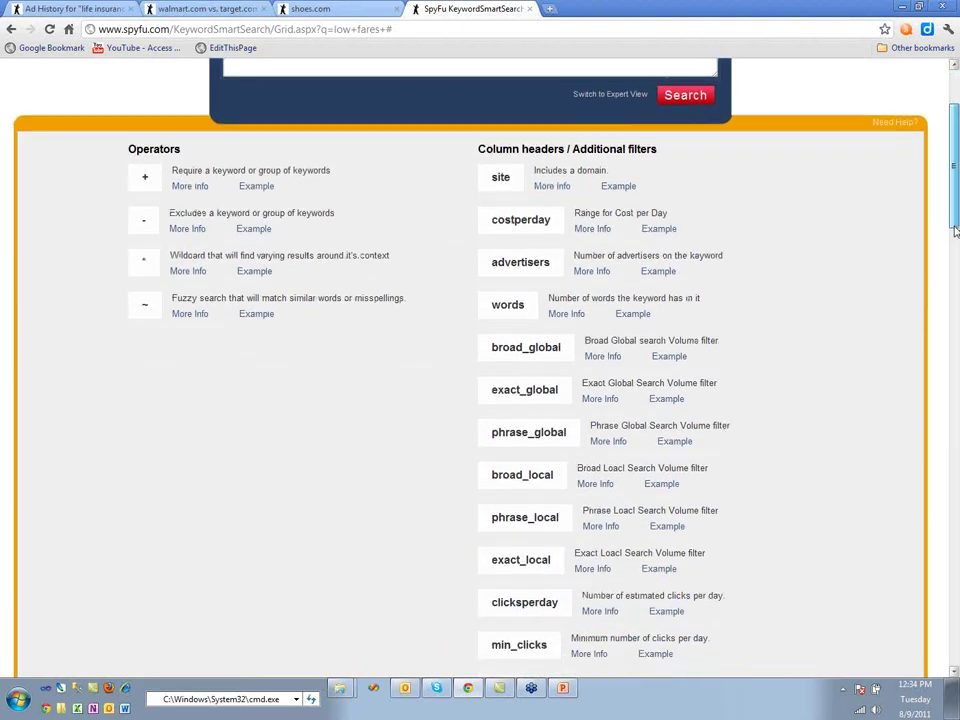
pyautogui.scroll(1, 954, 231)
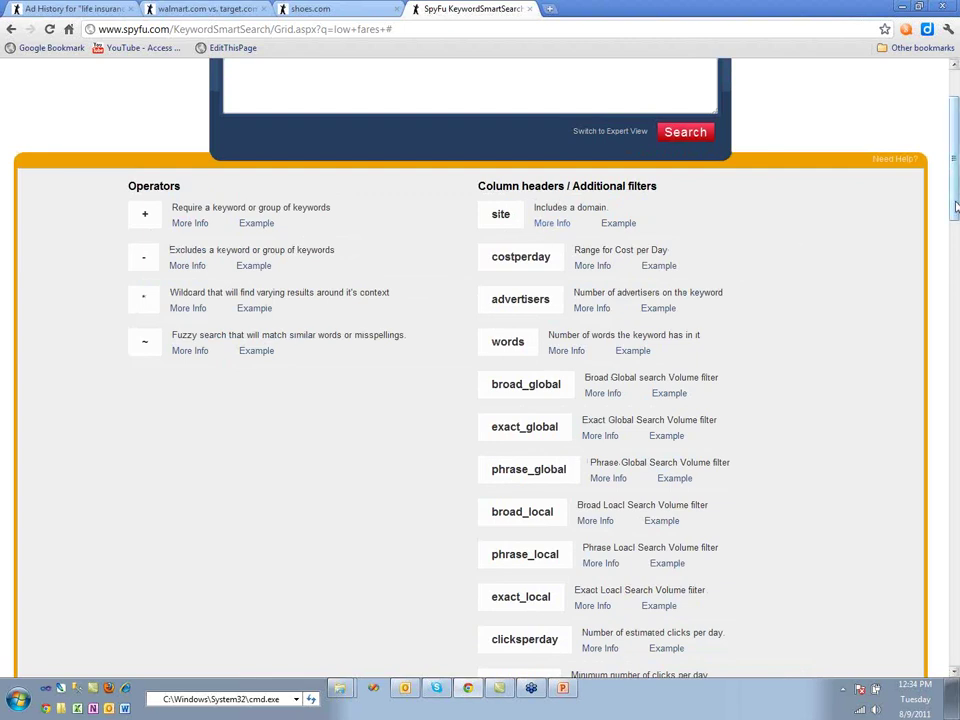
pyautogui.moveTo(955, 206); pyautogui.dragTo(953, 219)
pyautogui.scroll(-4, 950, 219)
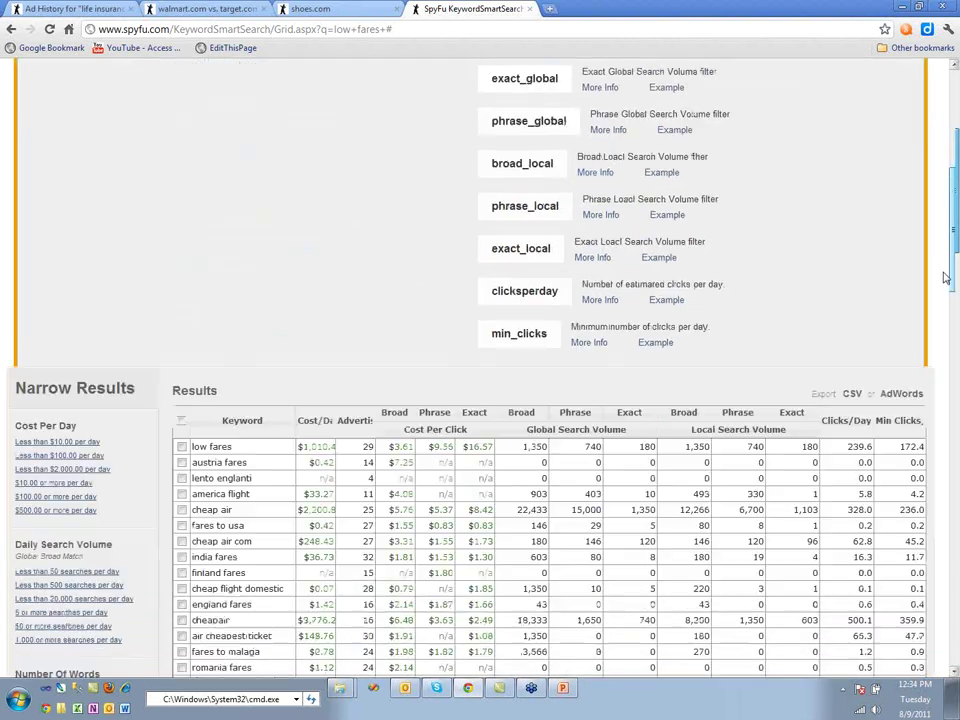
pyautogui.scroll(3, 936, 222)
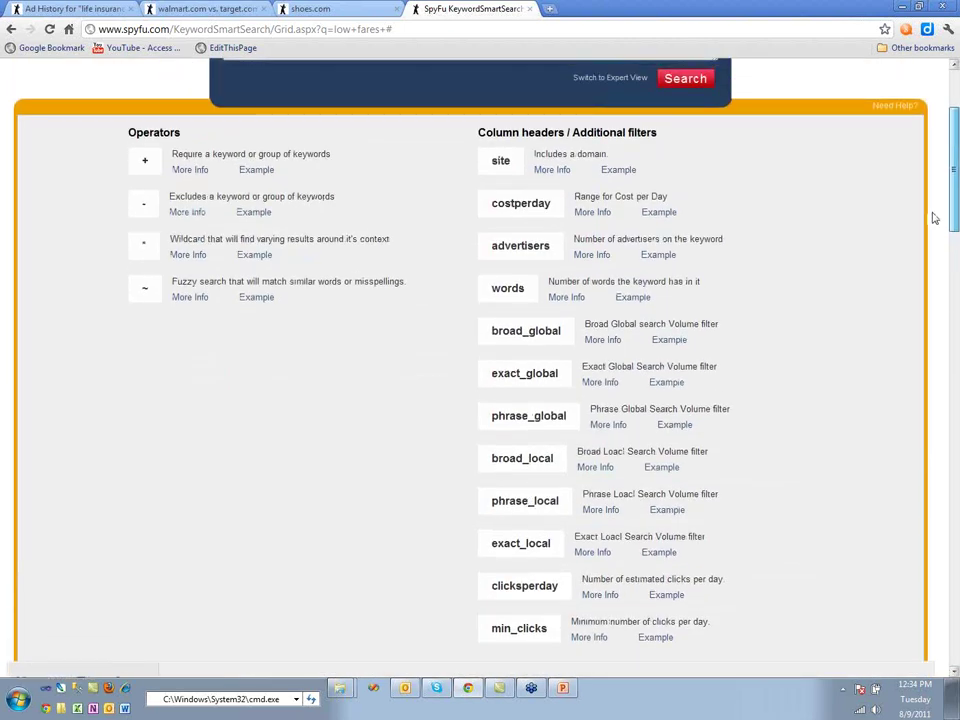
pyautogui.scroll(1, 930, 212)
pyautogui.scroll(-1, 928, 212)
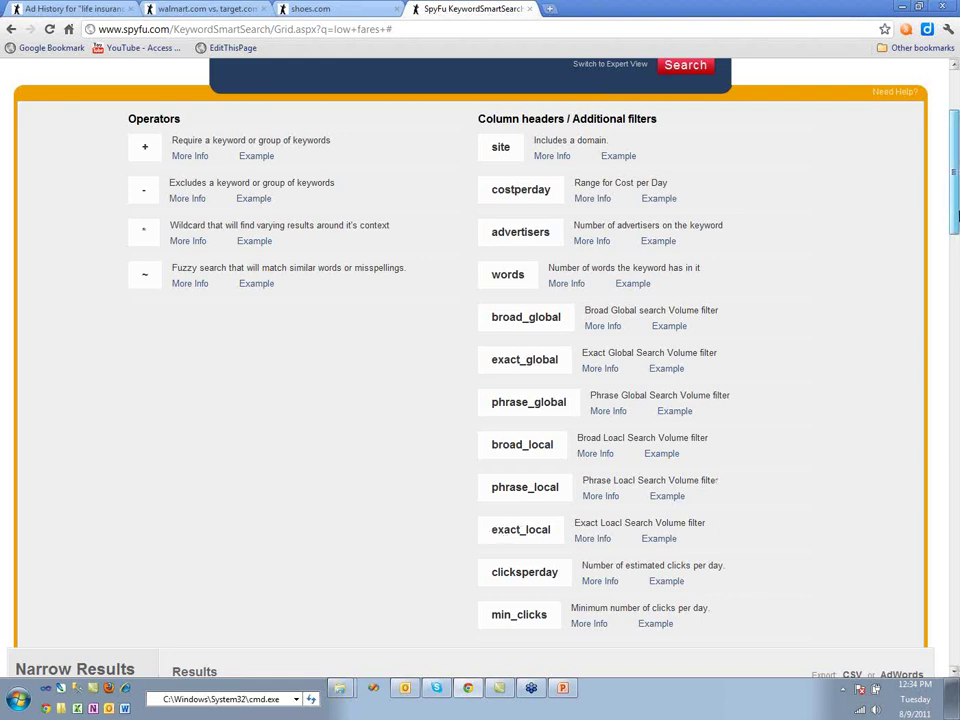
pyautogui.moveTo(955, 215); pyautogui.dragTo(851, 279)
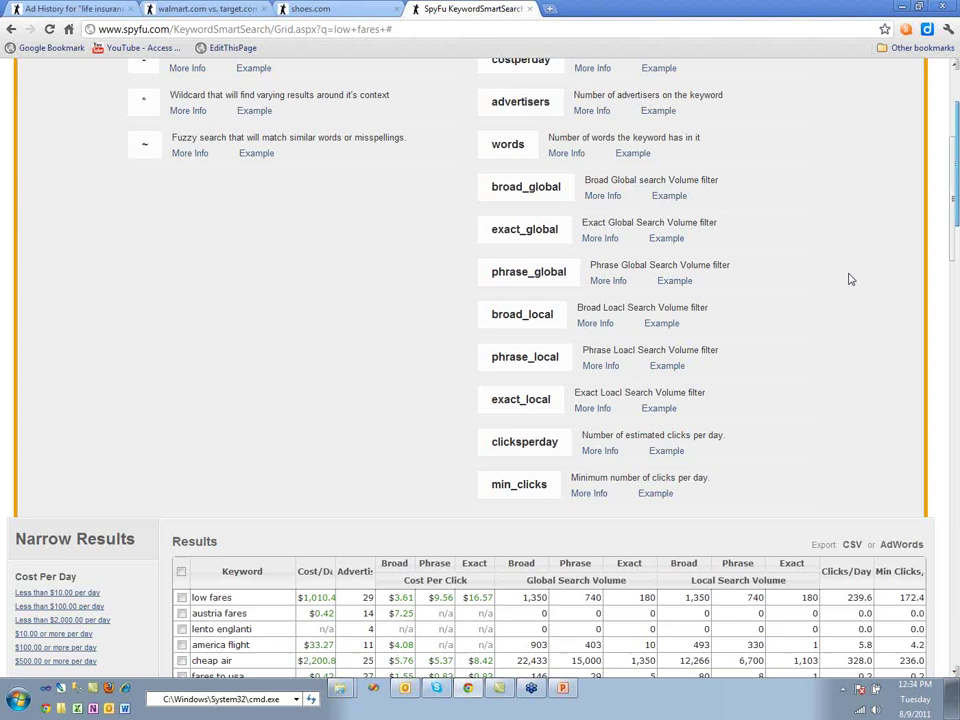
# Step: Show the example for the phrase_local filter and highlight its +phrase_local:[0 TO 5] term
pyautogui.click(667, 367)
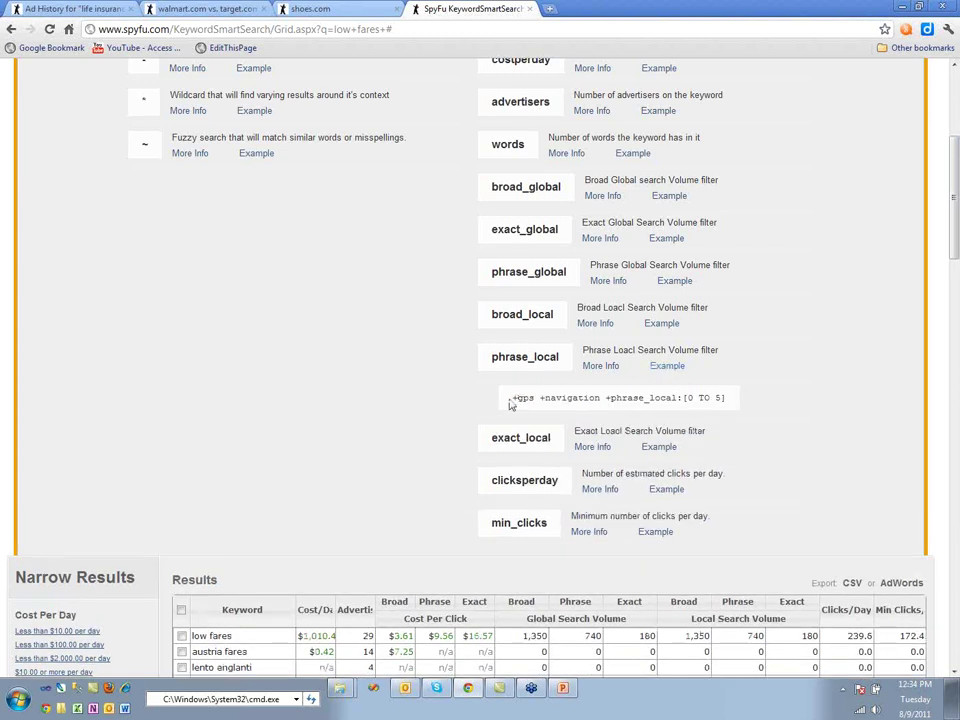
pyautogui.moveTo(513, 398); pyautogui.dragTo(654, 398)
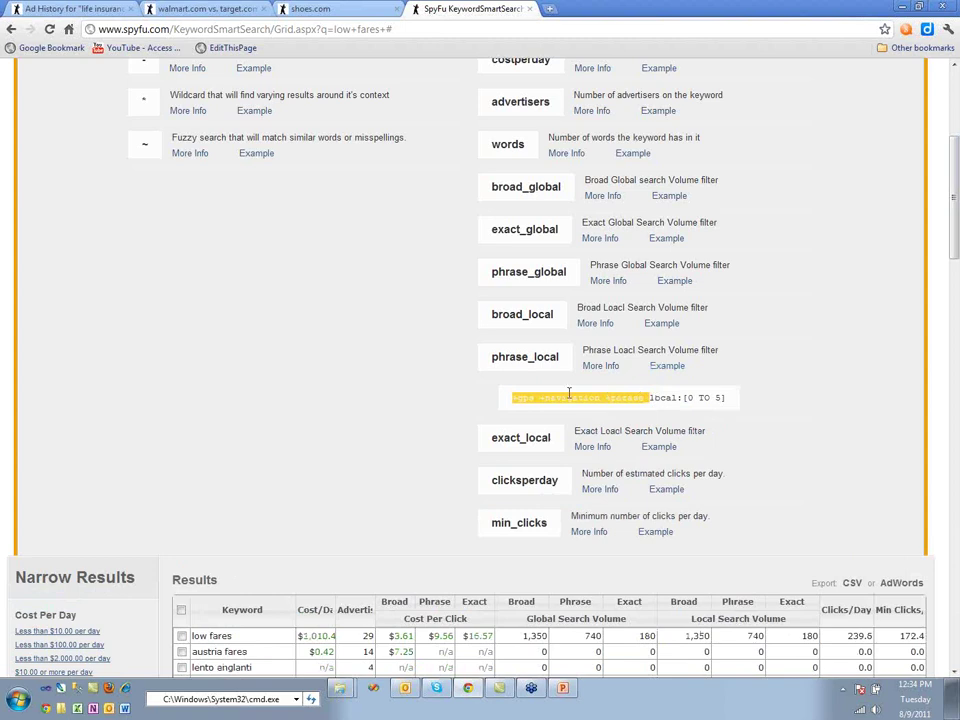
pyautogui.click(693, 397)
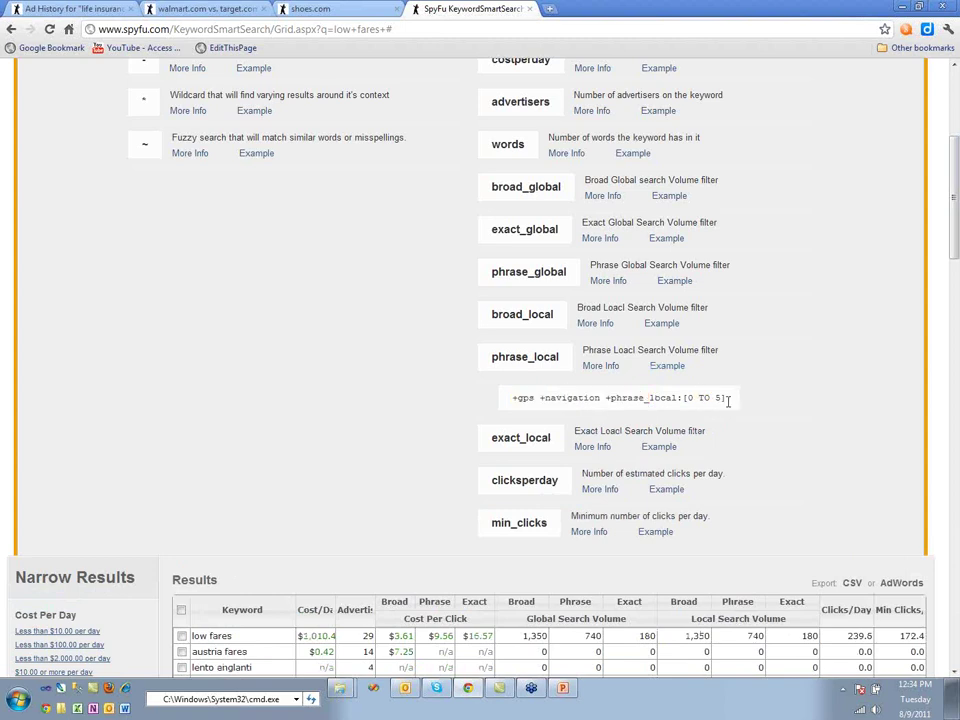
pyautogui.moveTo(729, 397); pyautogui.dragTo(606, 396)
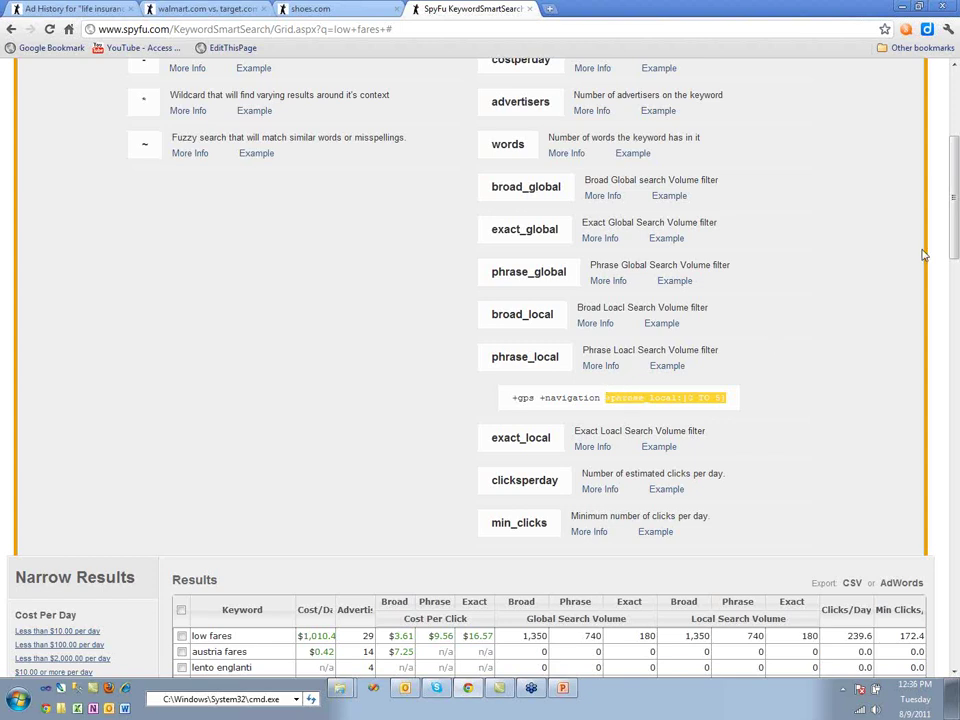
# Step: Try to switch the low fares search to expert view, and close the search help
pyautogui.scroll(4, 955, 230)
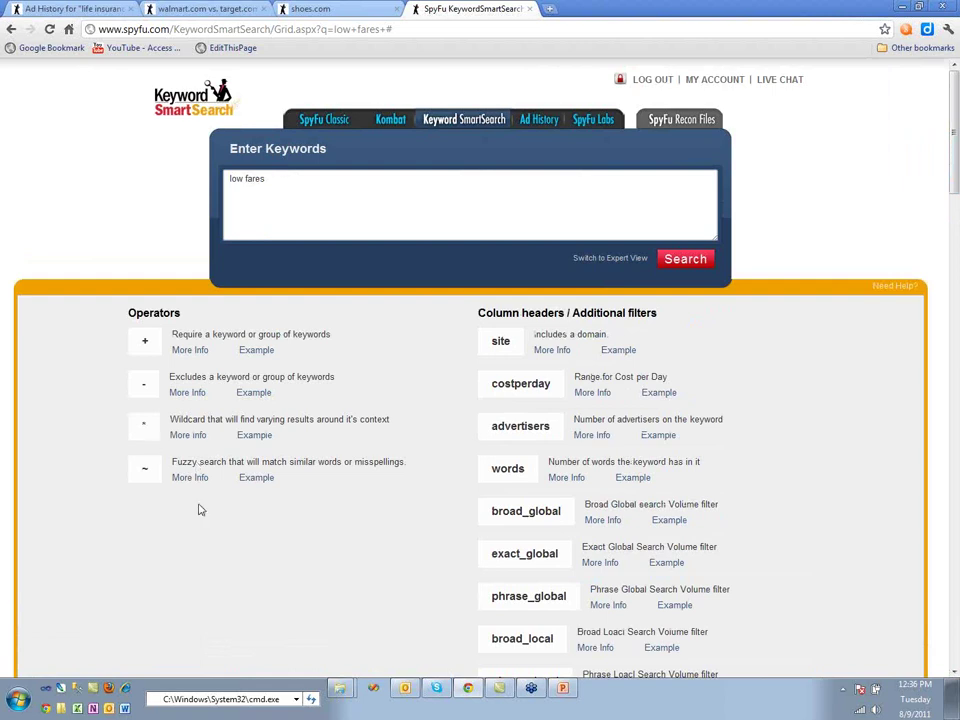
pyautogui.tripleClick(276, 184)
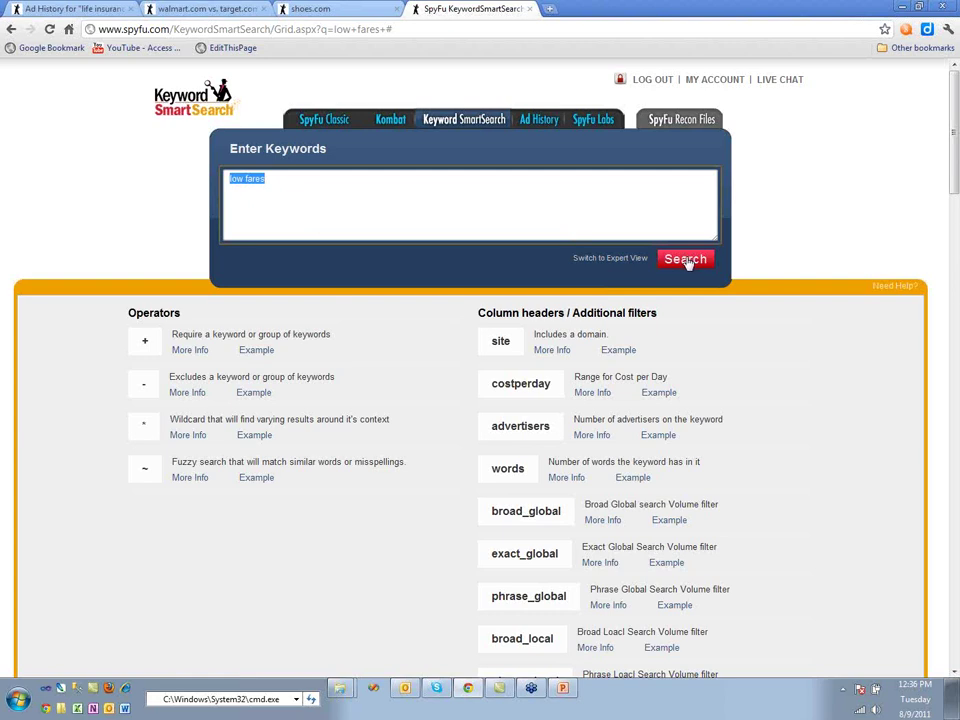
pyautogui.click(275, 180)
pyautogui.moveTo(275, 180); pyautogui.dragTo(185, 162)
pyautogui.moveTo(955, 195); pyautogui.dragTo(610, 265)
pyautogui.click(610, 260)
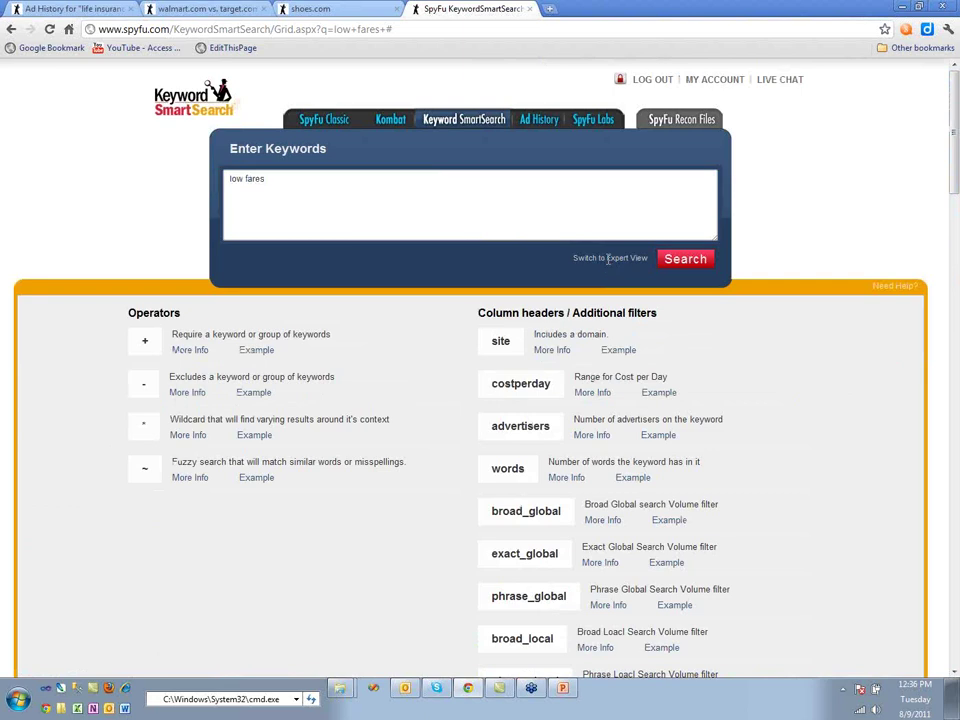
pyautogui.click(607, 259)
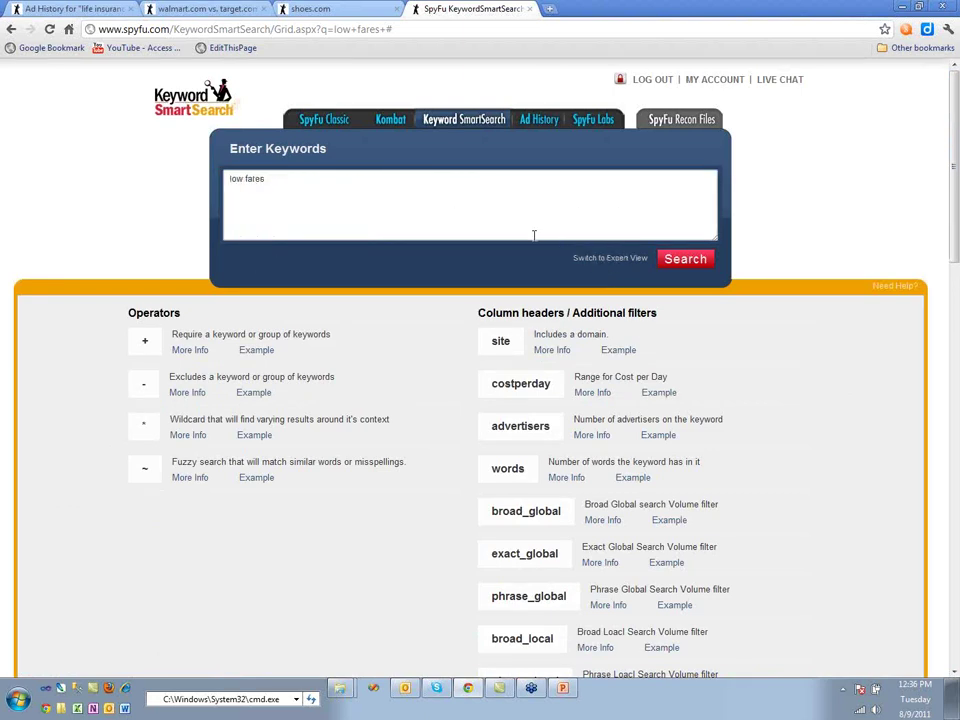
pyautogui.click(886, 288)
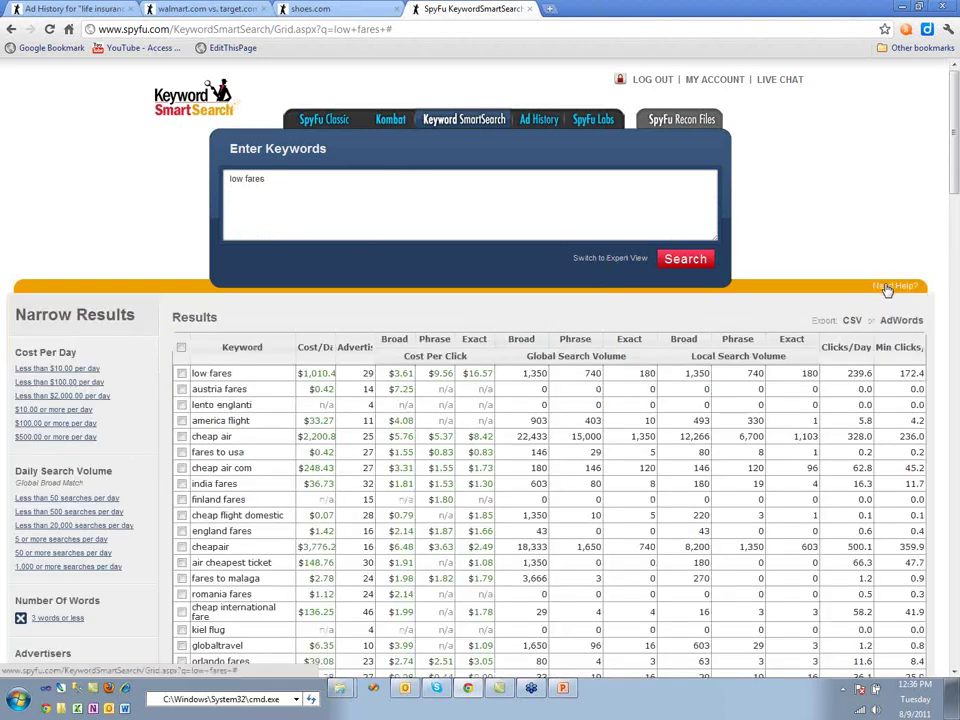
pyautogui.moveTo(272, 179); pyautogui.dragTo(190, 168)
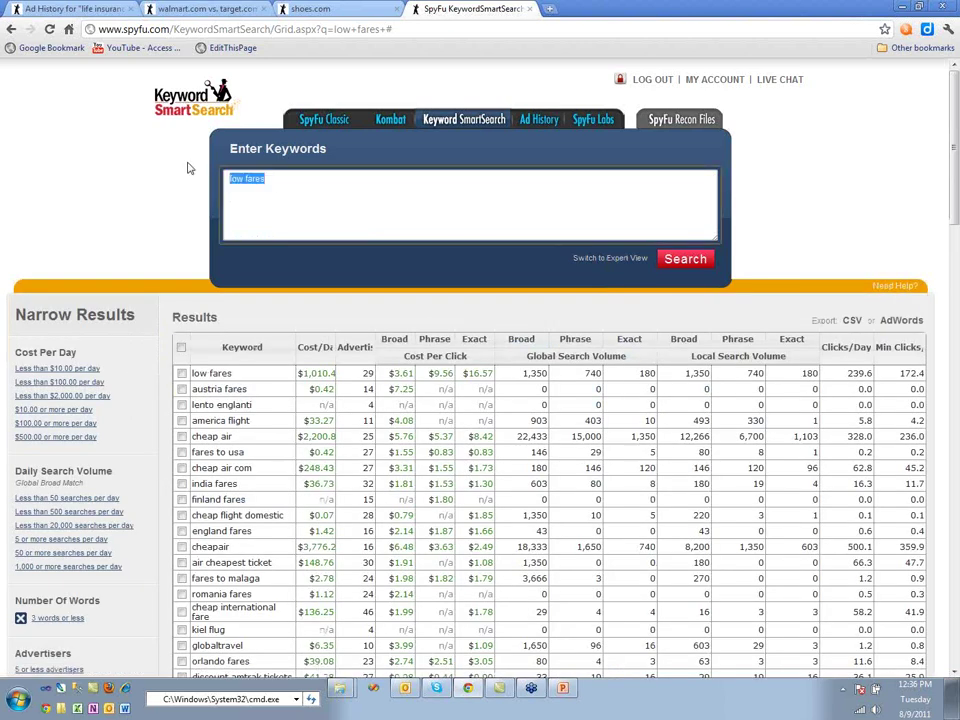
pyautogui.write('lo')
pyautogui.press('BackSpace')
pyautogui.press('BackSpace')
pyautogui.write('low')
pyautogui.press('BackSpace')
pyautogui.press('BackSpace')
pyautogui.press('BackSpace')
pyautogui.press('BackSpace')
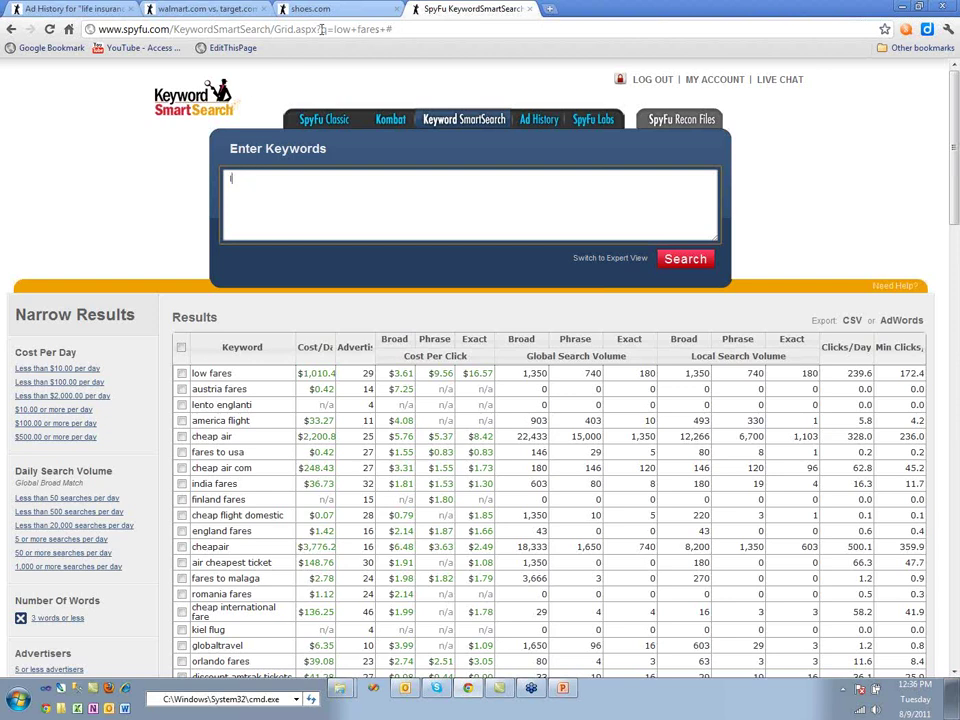
# Step: Reload the search page with the query parameter removed from its address, and search for "low fares"
pyautogui.moveTo(321, 29); pyautogui.dragTo(378, 33)
pyautogui.press('Delete')
pyautogui.press('Return')
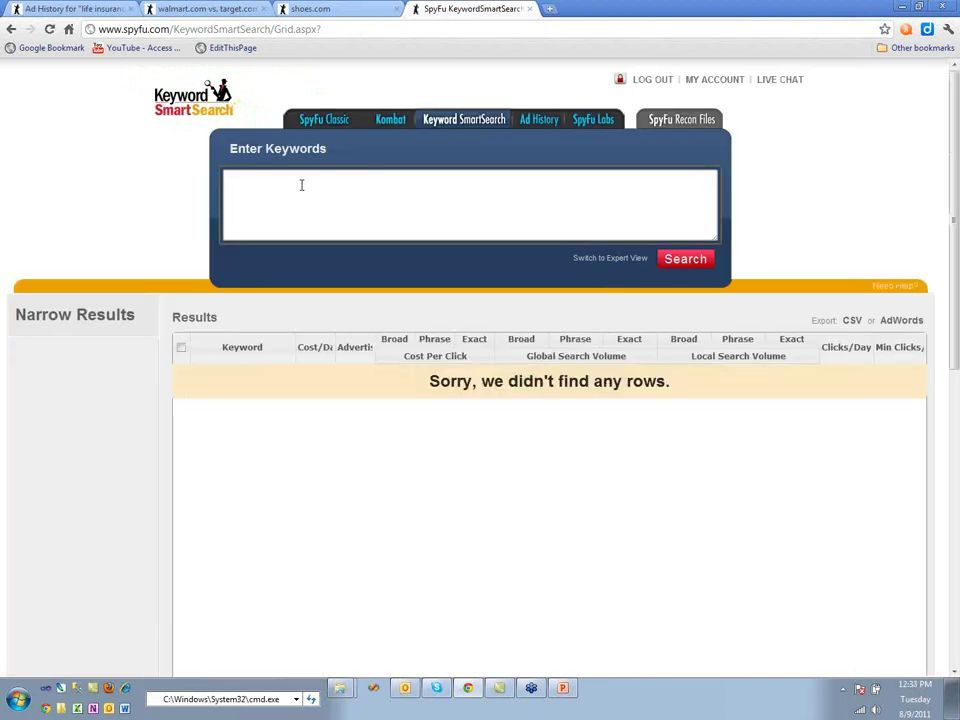
pyautogui.write('low fares')
pyautogui.click(679, 263)
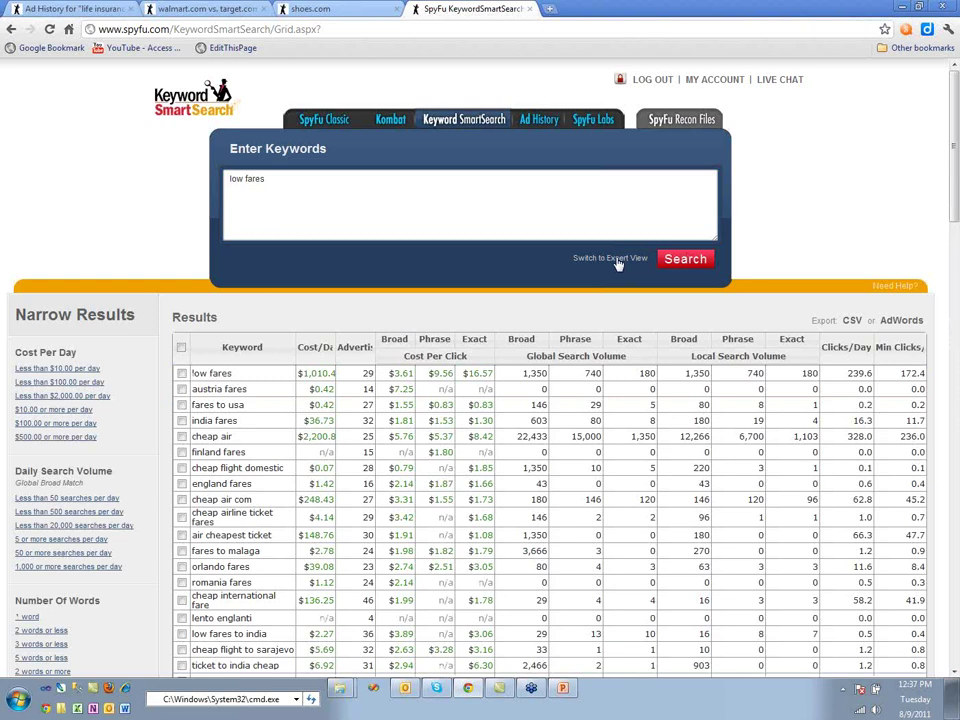
# Step: Switch the low fares search to expert view and append the top domains to the query
pyautogui.click(612, 259)
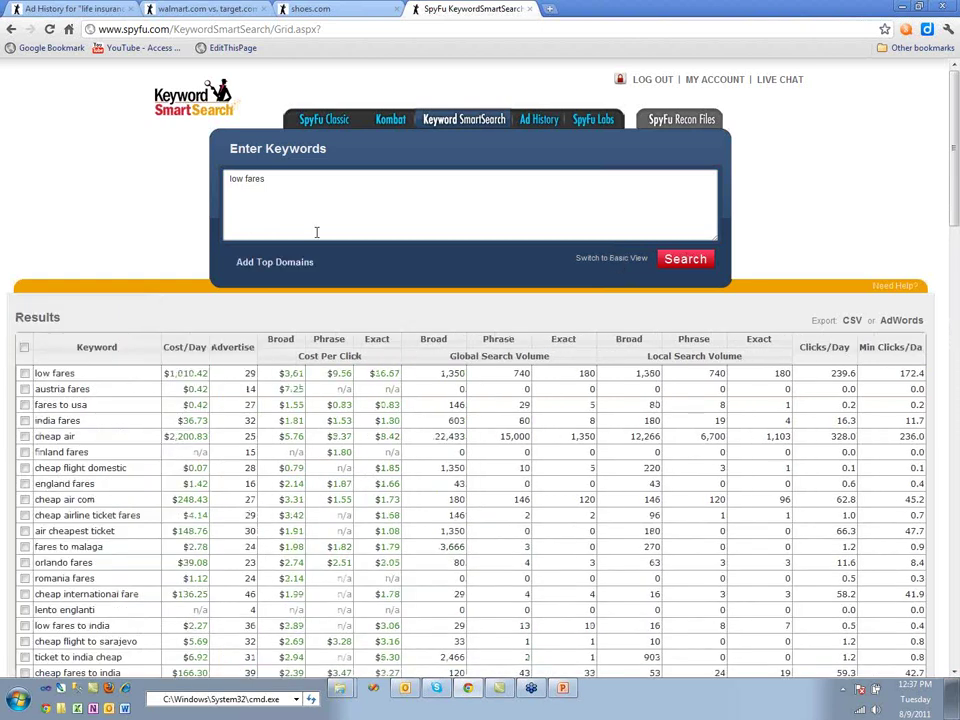
pyautogui.click(268, 263)
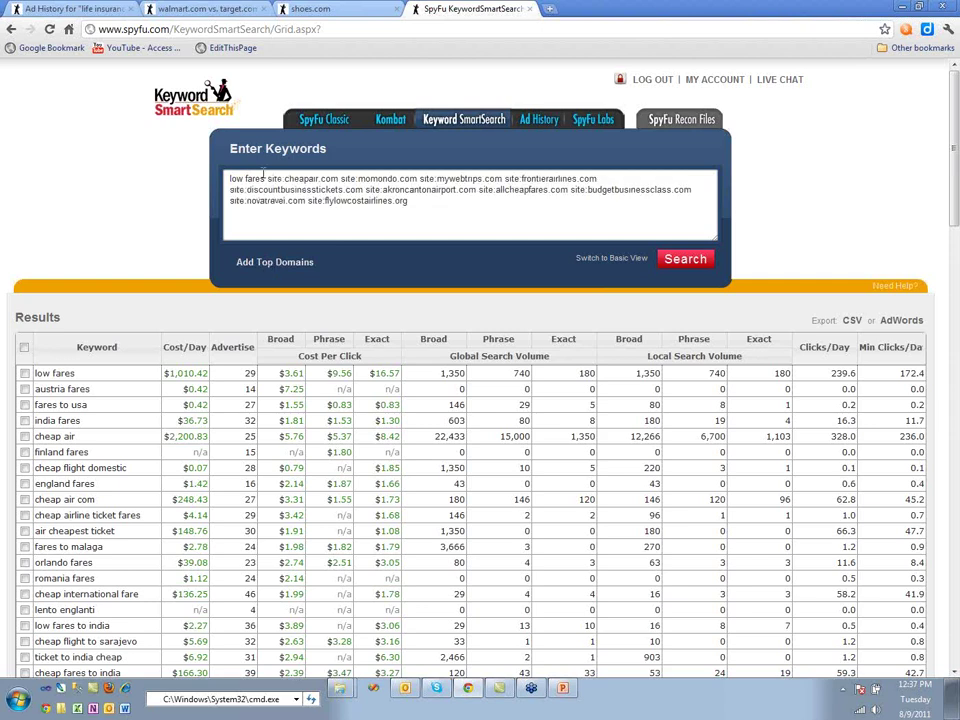
# Step: Highlight the site: terms appended after "low fares" in the expert query
pyautogui.moveTo(267, 178); pyautogui.dragTo(370, 189)
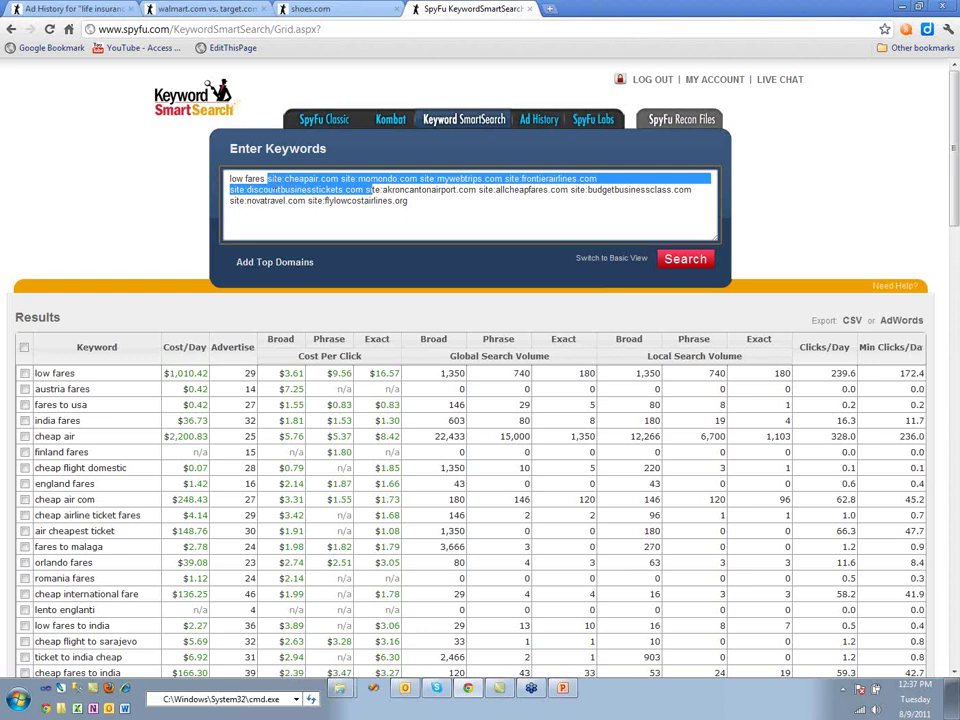
pyautogui.click(285, 179)
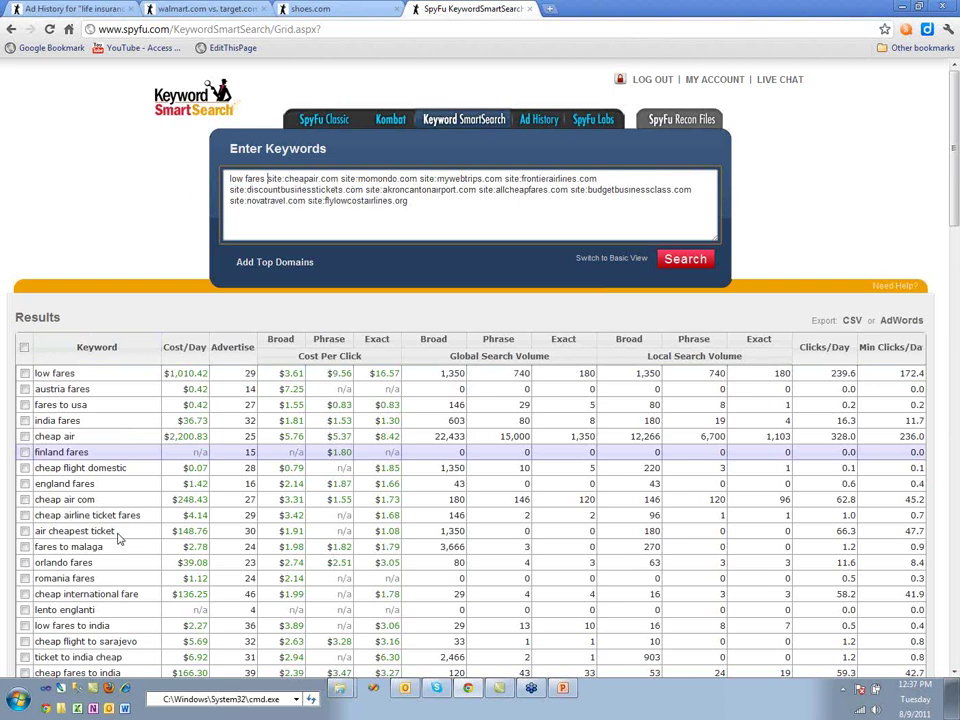
pyautogui.moveTo(270, 180); pyautogui.dragTo(641, 202)
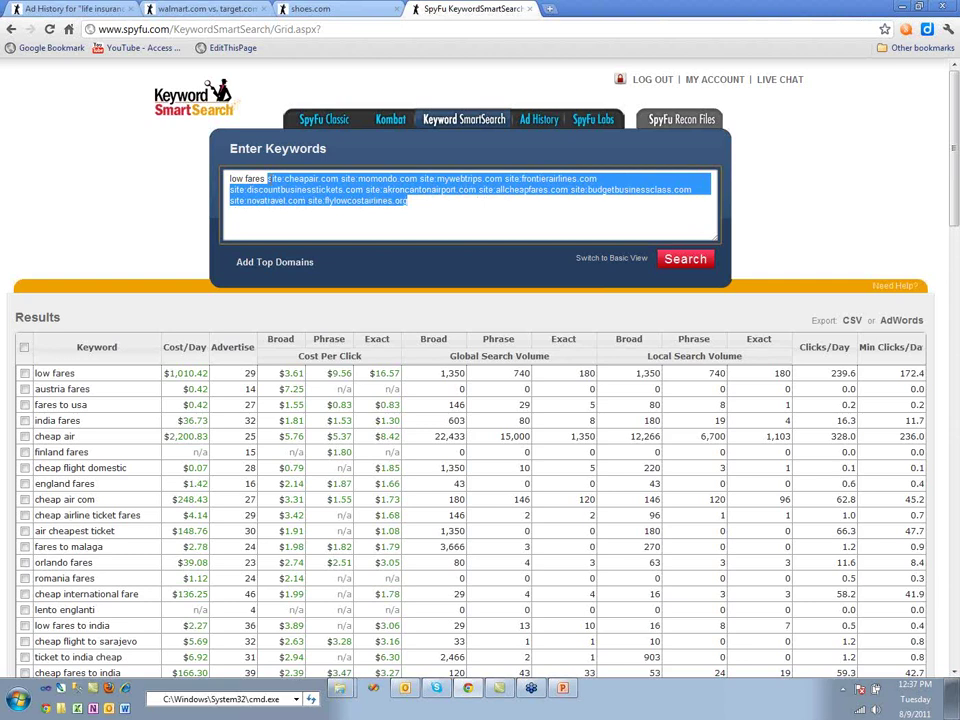
# Step: Remove "low fares" from the query and search with the site: terms alone
pyautogui.moveTo(266, 179); pyautogui.dragTo(210, 178)
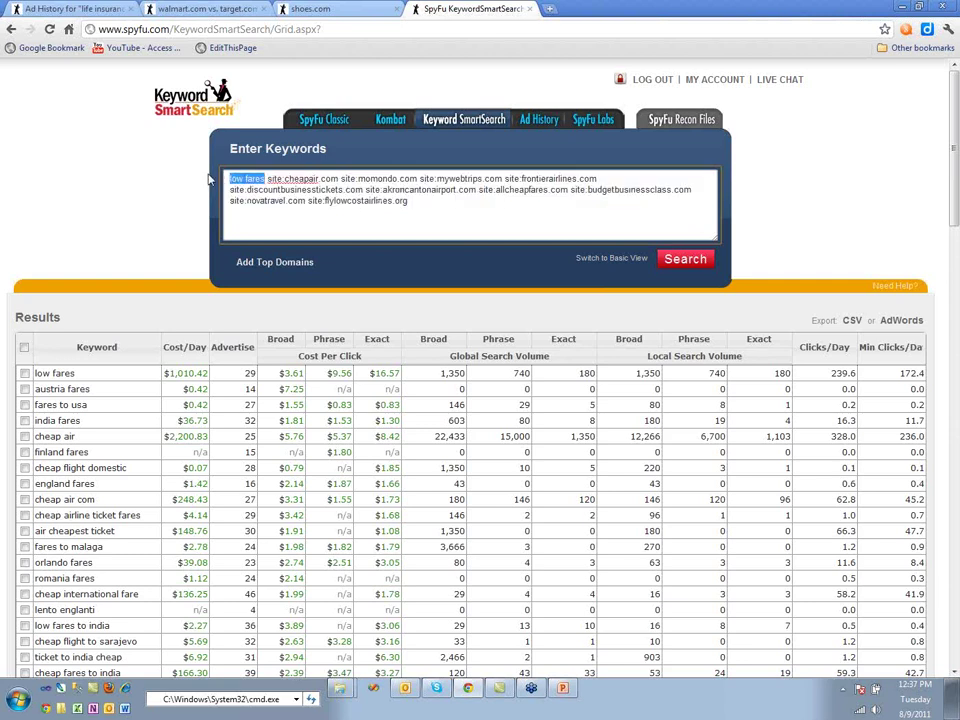
pyautogui.press('BackSpace')
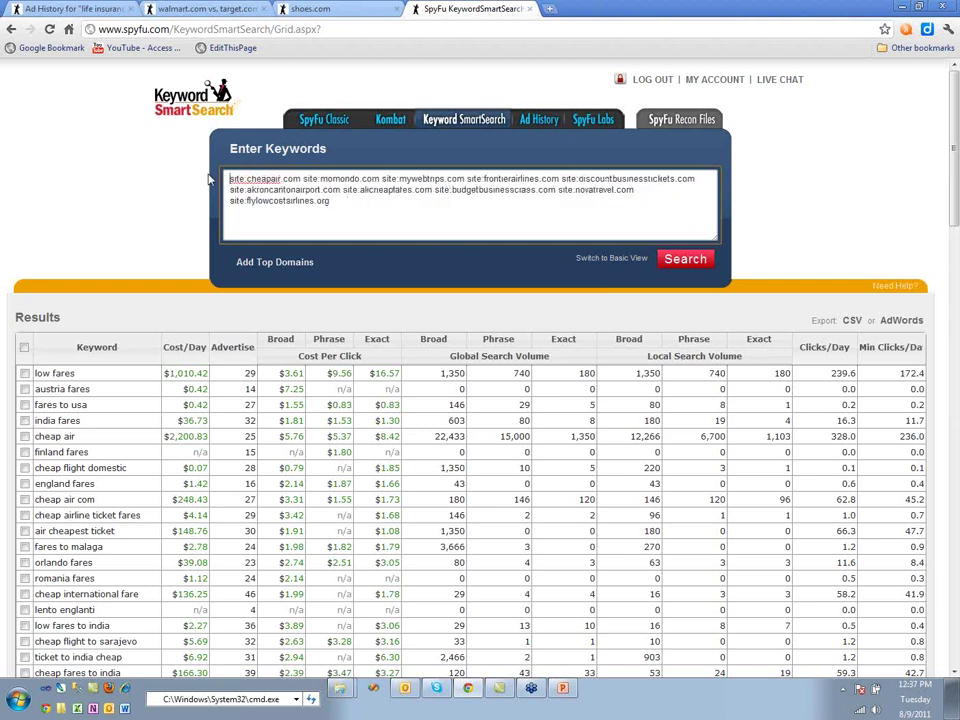
pyautogui.click(676, 261)
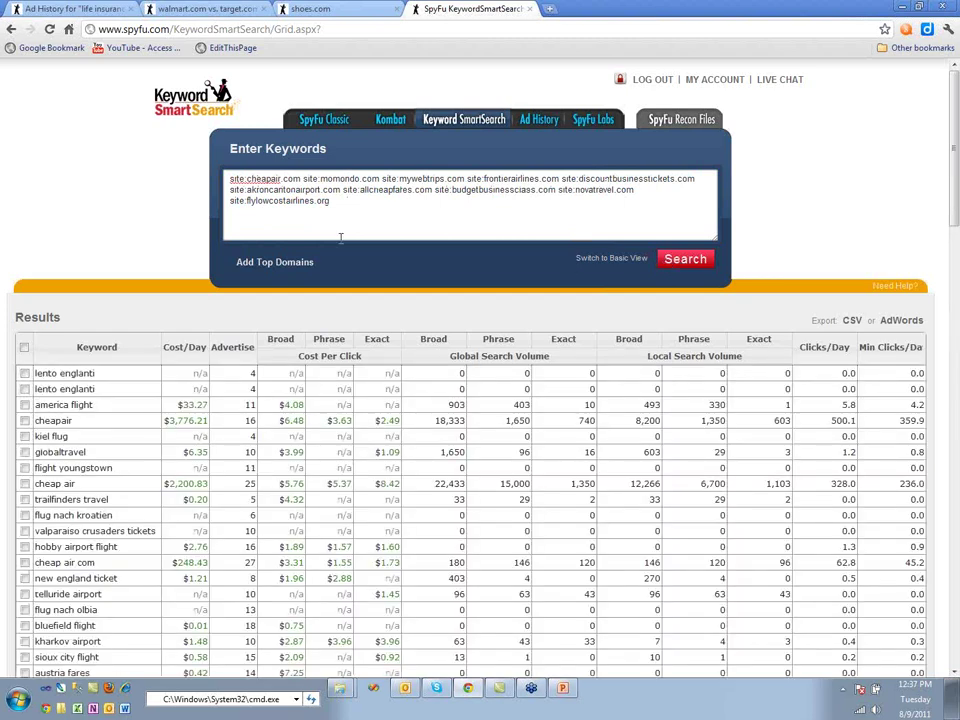
# Step: Add "low fares" on a new line below the site: terms and run the search
pyautogui.click(347, 200)
pyautogui.press('Return')
pyautogui.write('low fares')
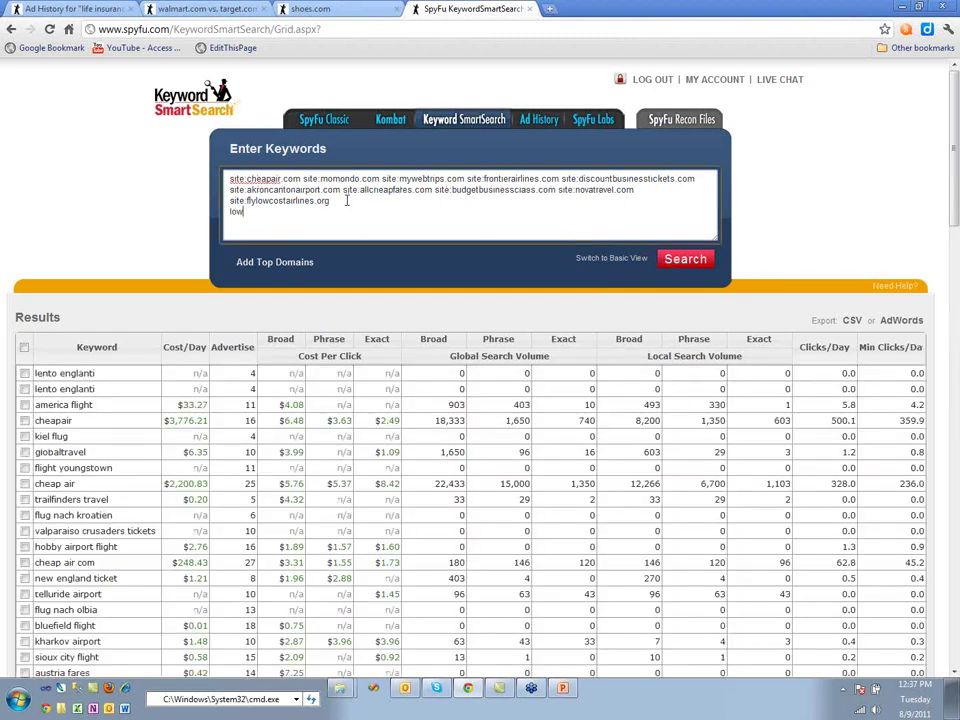
pyautogui.click(700, 264)
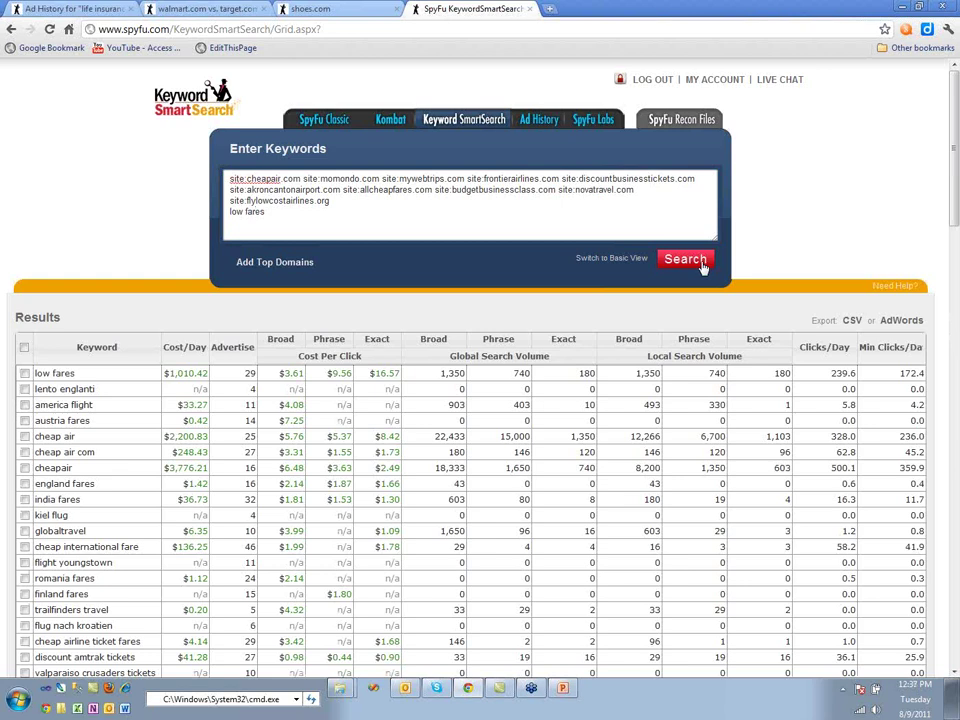
# Step: Return the search to basic view and search for "cheap tickets" in place of low fares
pyautogui.moveTo(266, 212); pyautogui.dragTo(213, 216)
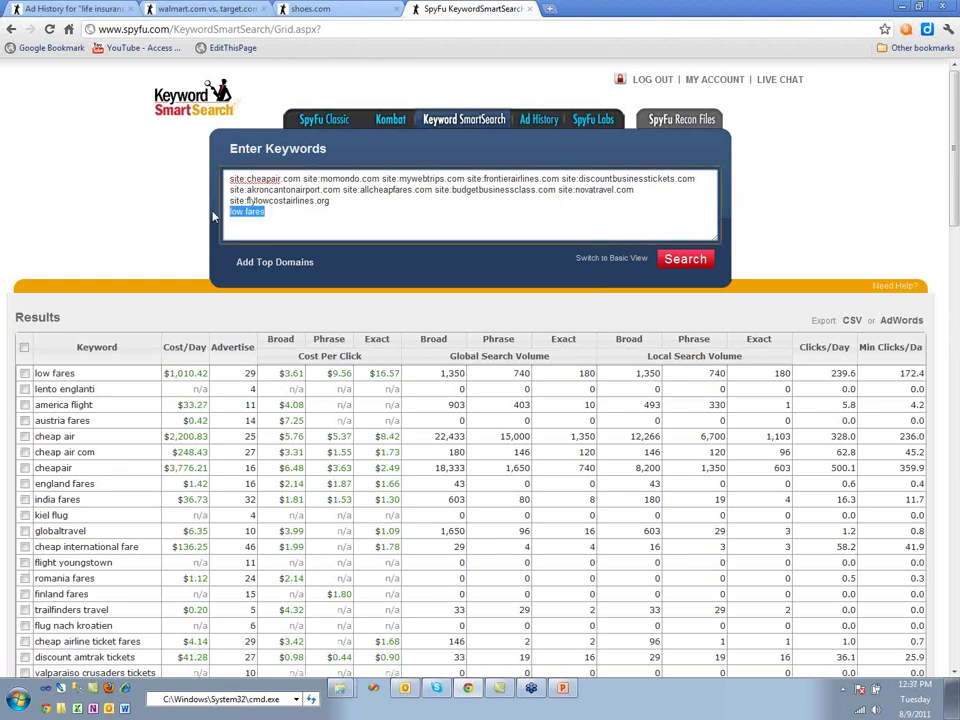
pyautogui.press('BackSpace')
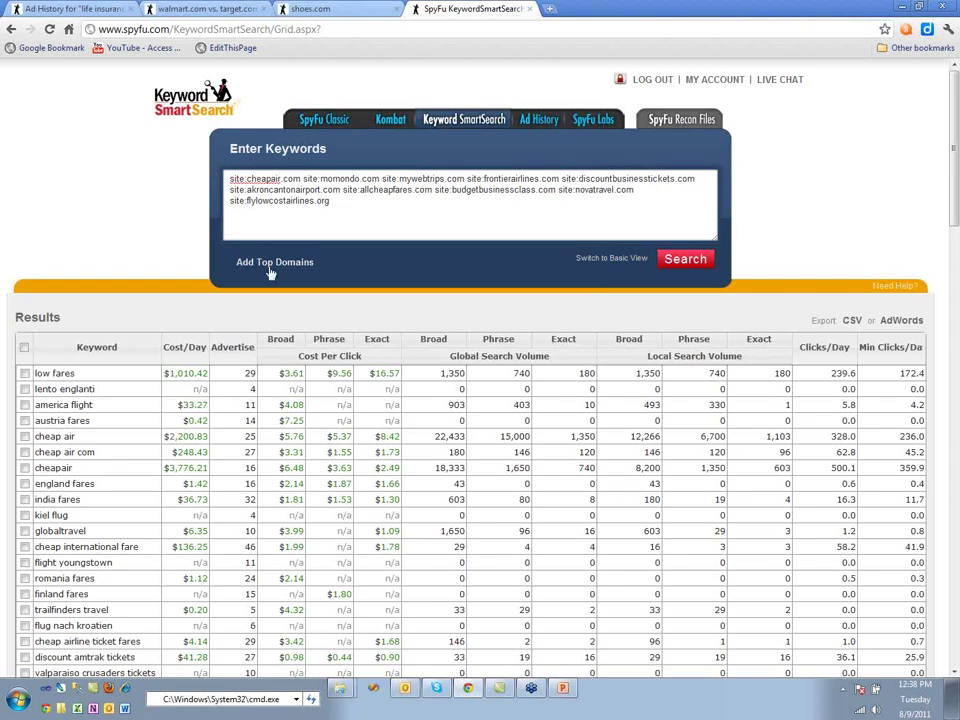
pyautogui.click(613, 259)
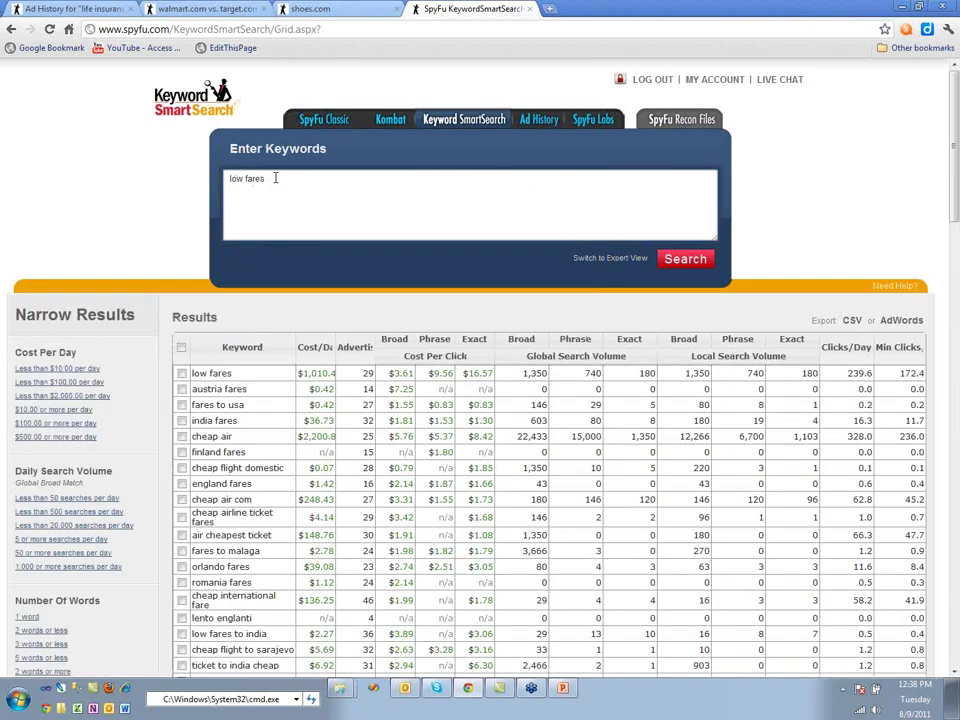
pyautogui.press('BackSpace')
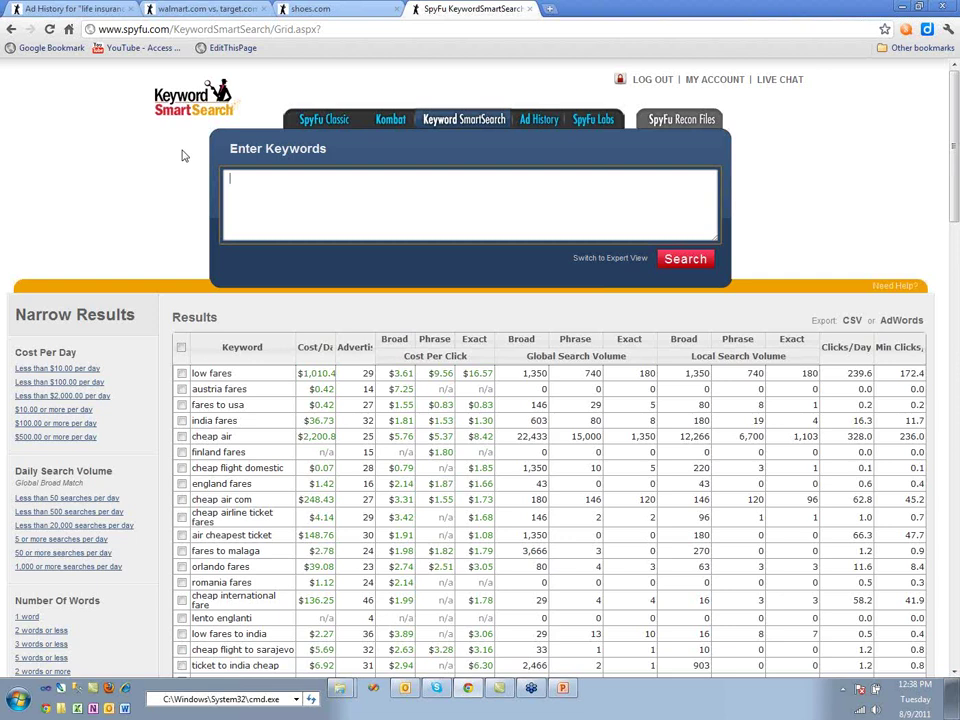
pyautogui.write('cheap tickets')
pyautogui.press('Return')
pyautogui.click(670, 259)
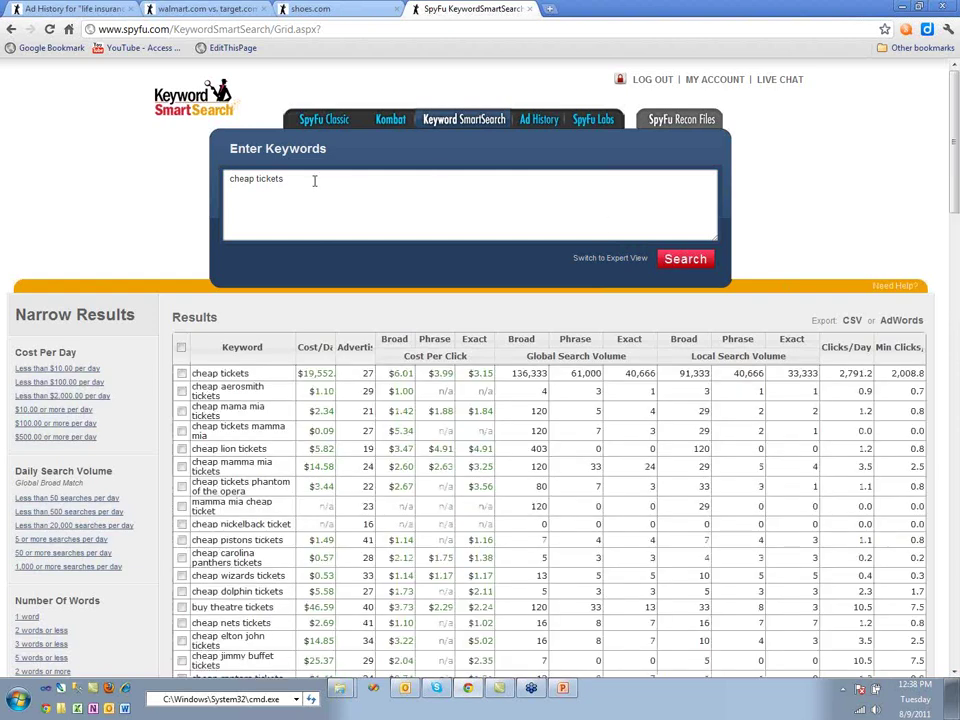
# Step: Add +vegas as a required term on a new line below cheap tickets and run the search
pyautogui.click(330, 189)
pyautogui.write('+vegas')
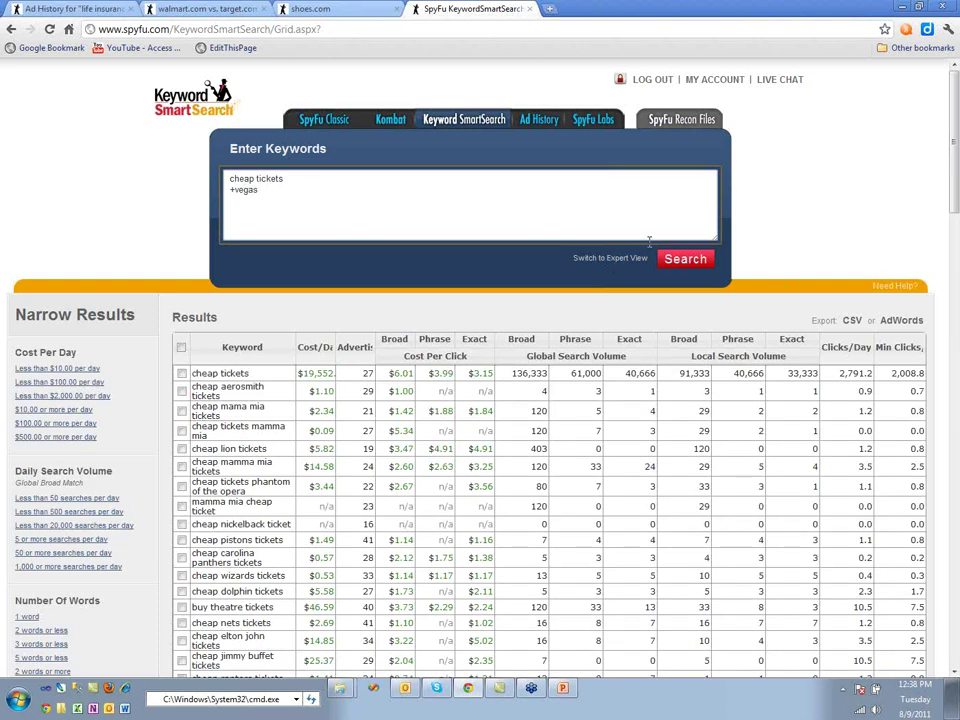
pyautogui.click(694, 269)
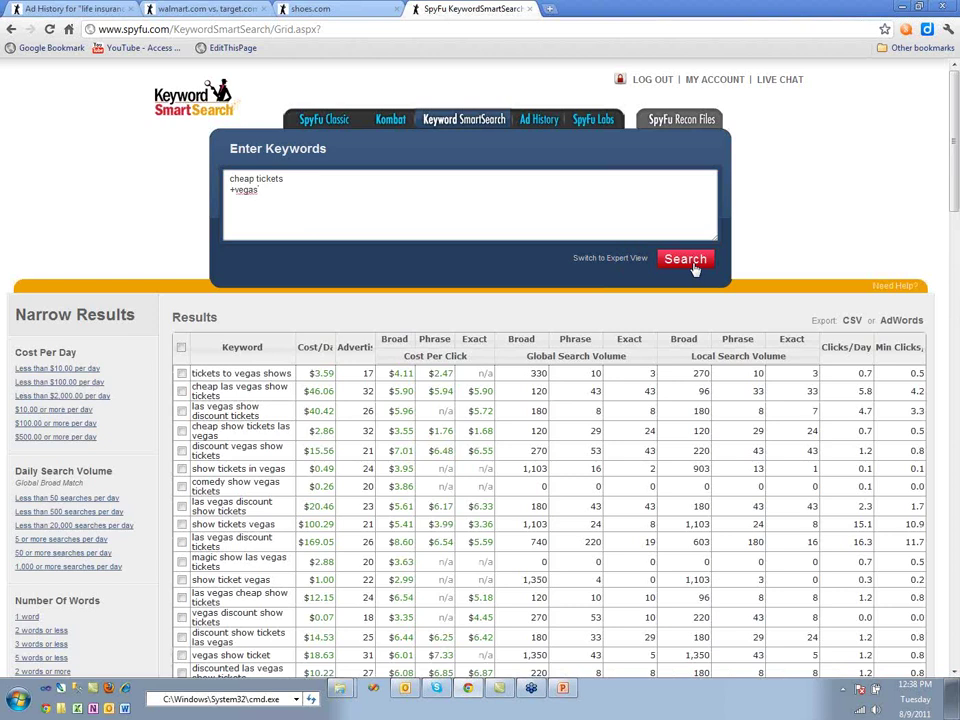
# Step: Change the +vegas term to -vegas, add the fuzzy term vegas~ on a new line, and run the search
pyautogui.click(241, 216)
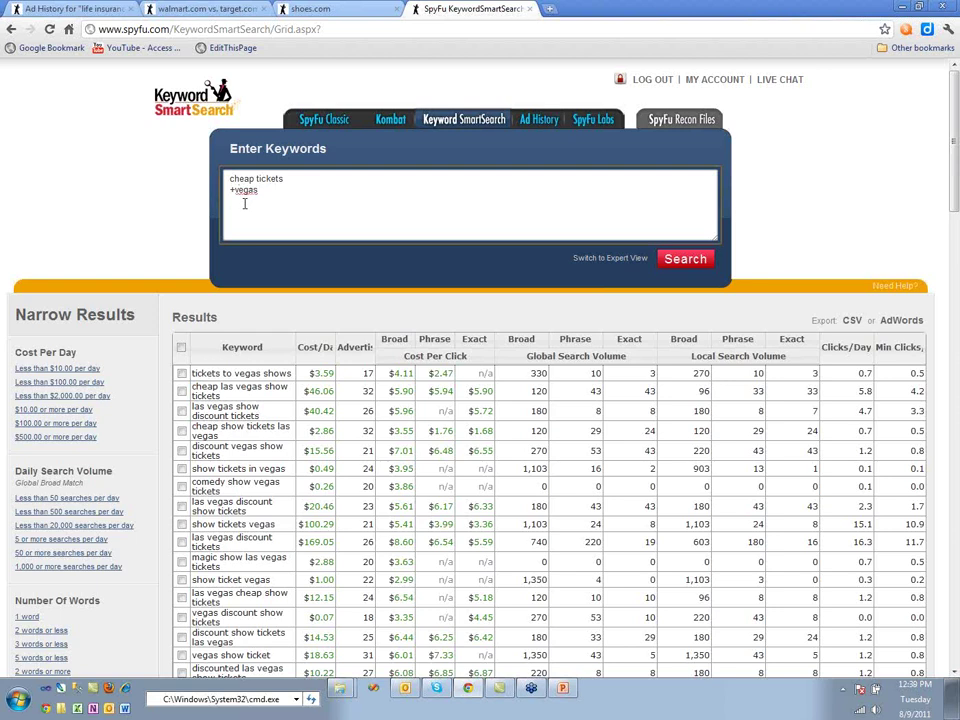
pyautogui.press('Return')
pyautogui.write('vegas-')
pyautogui.press('Up')
pyautogui.press('Home')
pyautogui.press('Delete')
pyautogui.write('-')
pyautogui.click(684, 260)
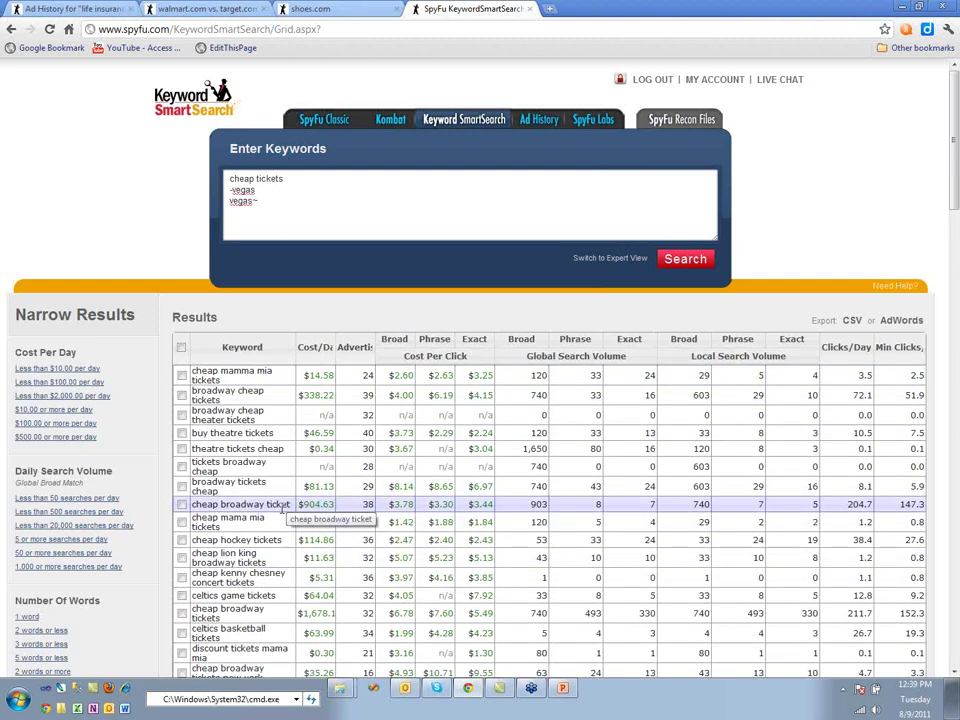
# Step: Show the fuzzy search operator's example in the help, and search with the fuzzy term required as +vegas~
pyautogui.click(891, 287)
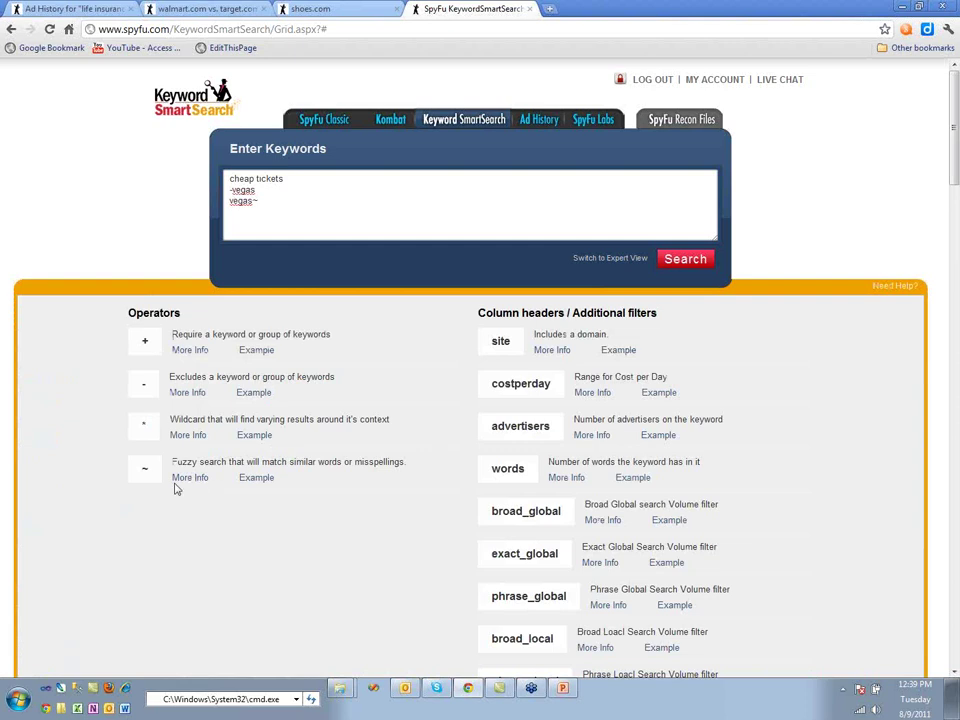
pyautogui.click(255, 479)
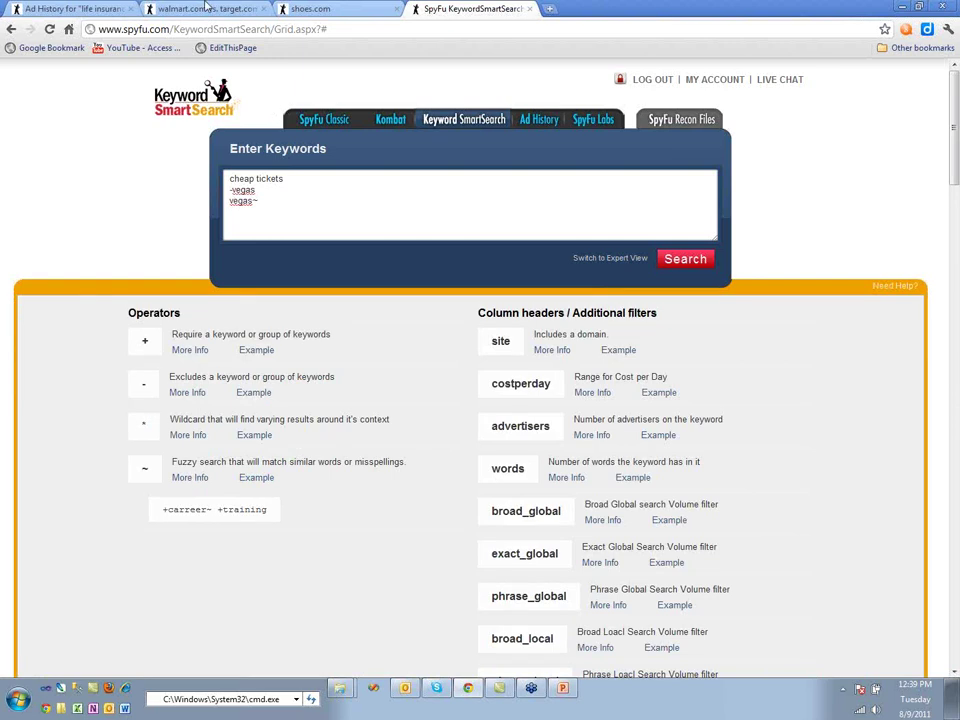
pyautogui.click(231, 200)
pyautogui.write('+')
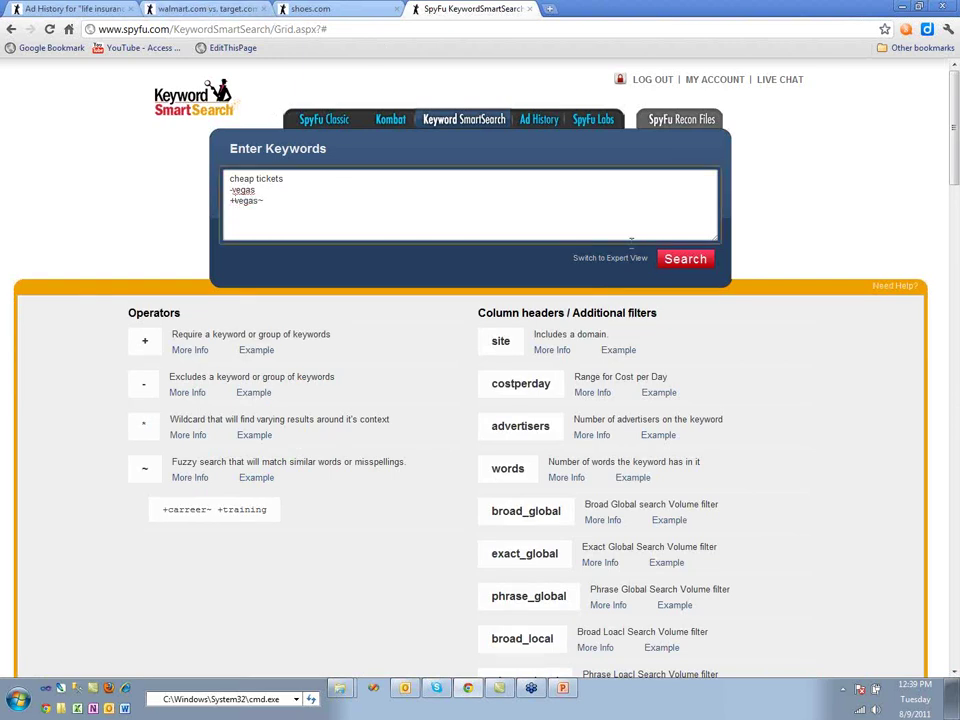
pyautogui.click(686, 262)
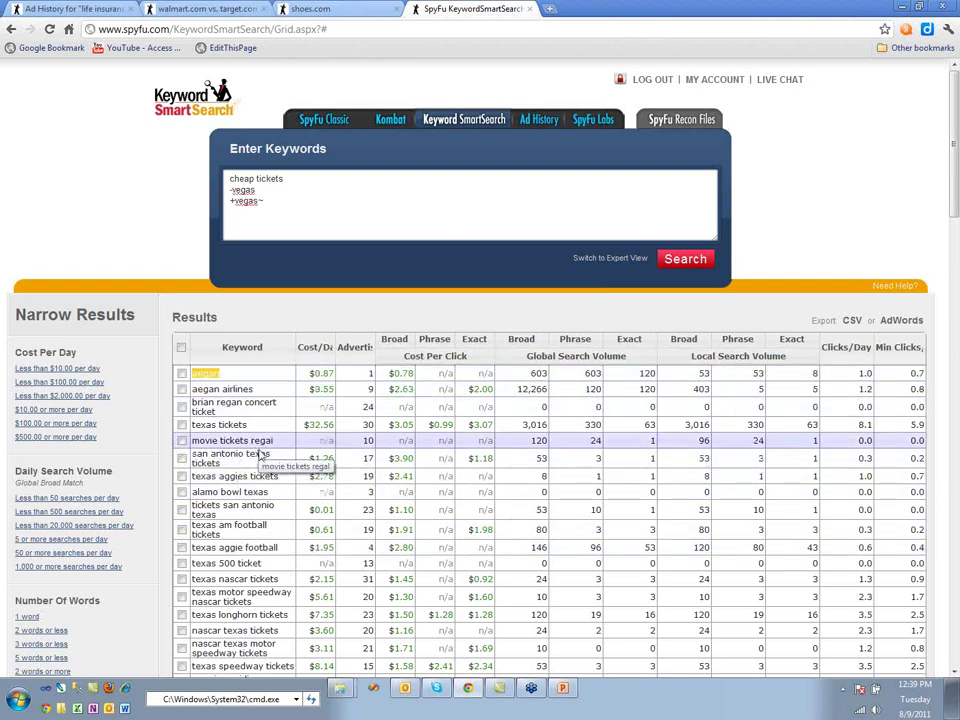
# Step: Replace vegas with tickets in both operator terms, giving -tickets and +tickets~, and run the search
pyautogui.doubleClick(248, 190)
pyautogui.doubleClick(246, 200)
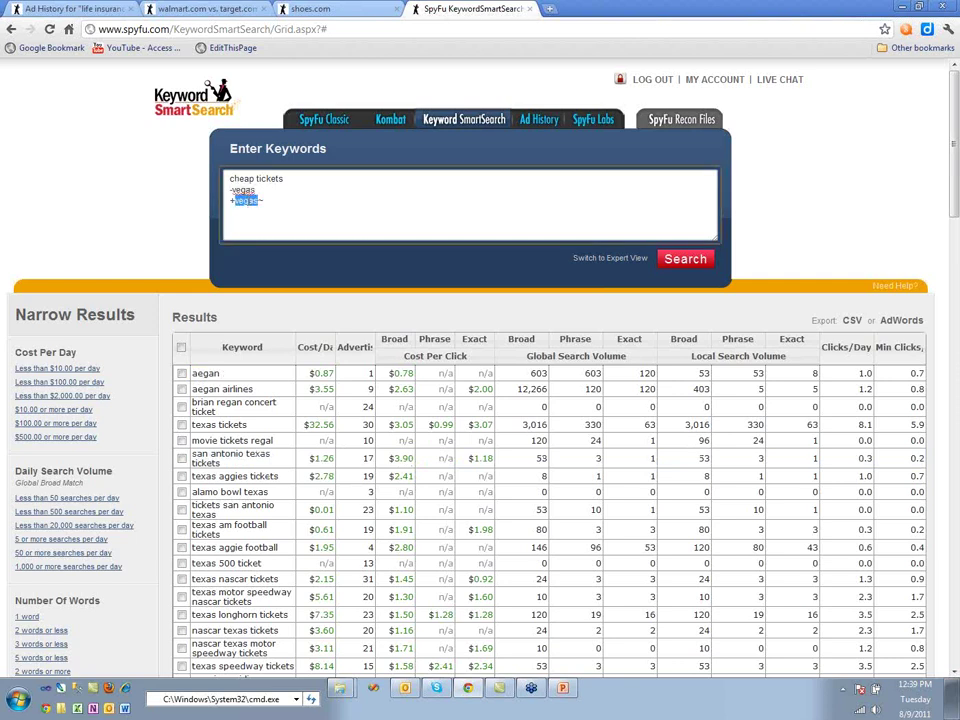
pyautogui.doubleClick(242, 190)
pyautogui.write('tickets')
pyautogui.doubleClick(246, 200)
pyautogui.write('tickets')
pyautogui.click(685, 259)
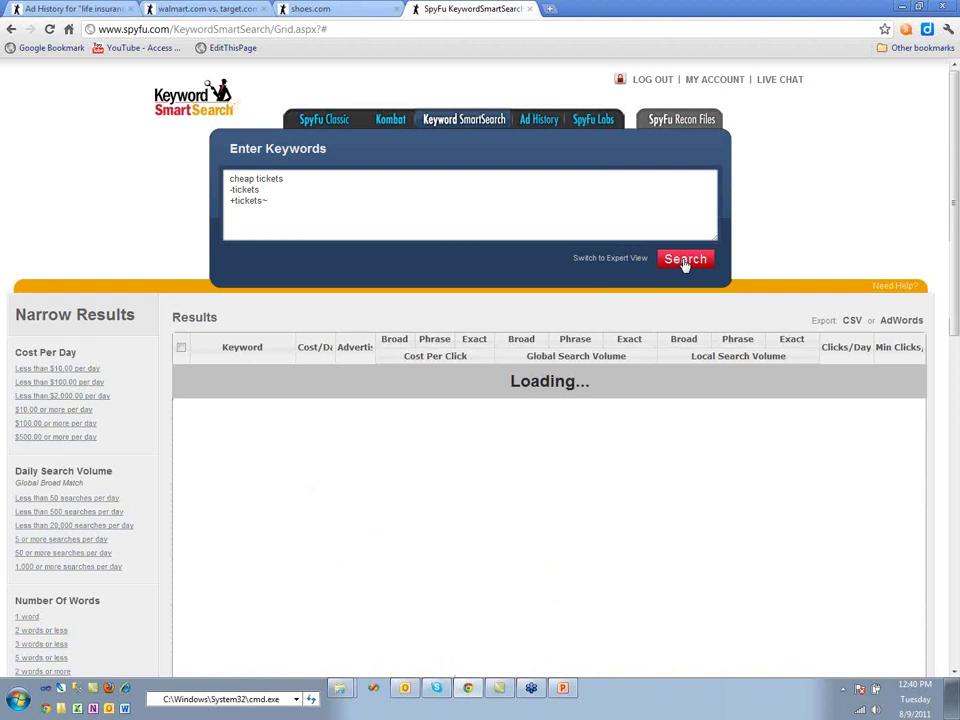
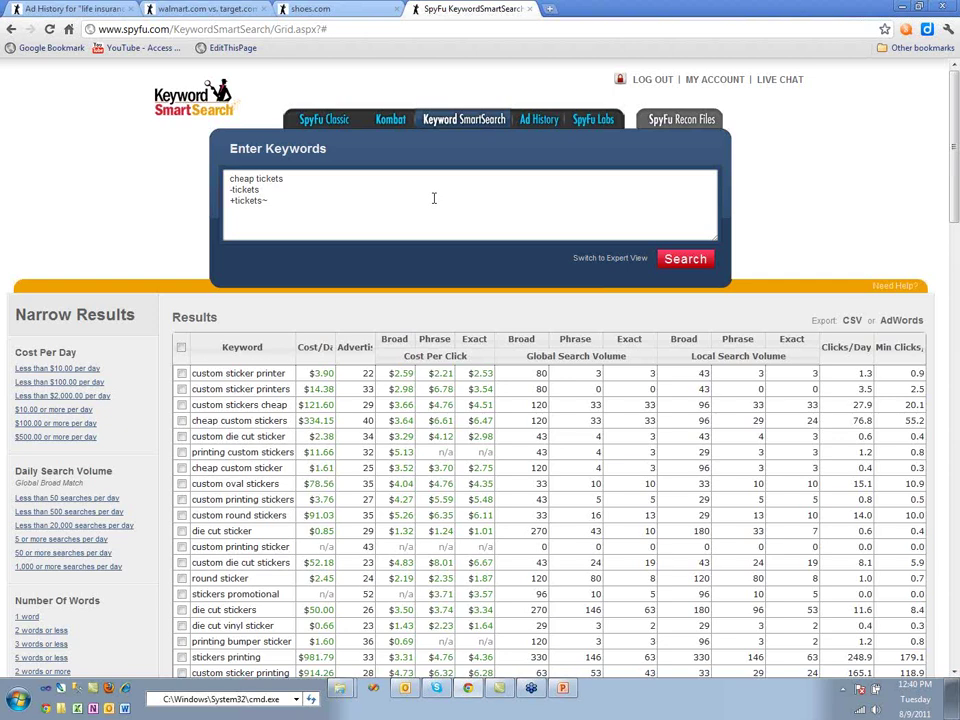
# Step: Delete the -tickets and +tickets~ terms, enclose cheap tickets in quotation marks, and run the phrase search
pyautogui.click(276, 204)
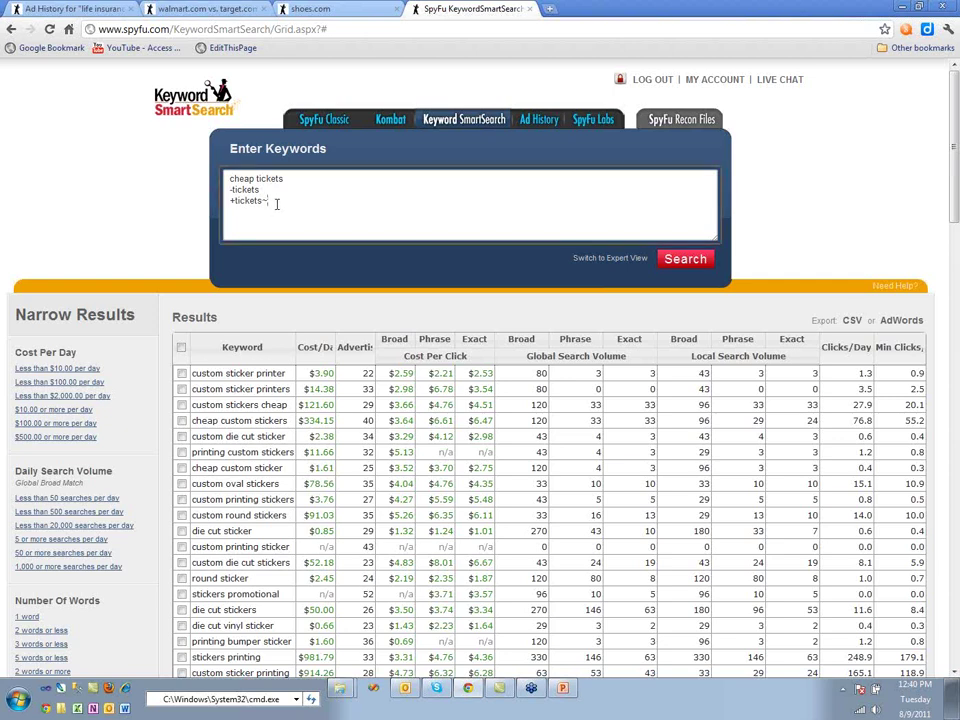
pyautogui.press('BackSpace')
pyautogui.press('BackSpace')
pyautogui.press('BackSpace')
pyautogui.press('BackSpace')
pyautogui.press('BackSpace')
pyautogui.press('BackSpace')
pyautogui.press('BackSpace')
pyautogui.press('BackSpace')
pyautogui.press('BackSpace')
pyautogui.press('BackSpace')
pyautogui.press('BackSpace')
pyautogui.press('BackSpace')
pyautogui.press('BackSpace')
pyautogui.press('BackSpace')
pyautogui.press('BackSpace')
pyautogui.press('BackSpace')
pyautogui.press('BackSpace')
pyautogui.press('BackSpace')
pyautogui.write('-')
pyautogui.write('"')
pyautogui.press('Home')
pyautogui.write('"')
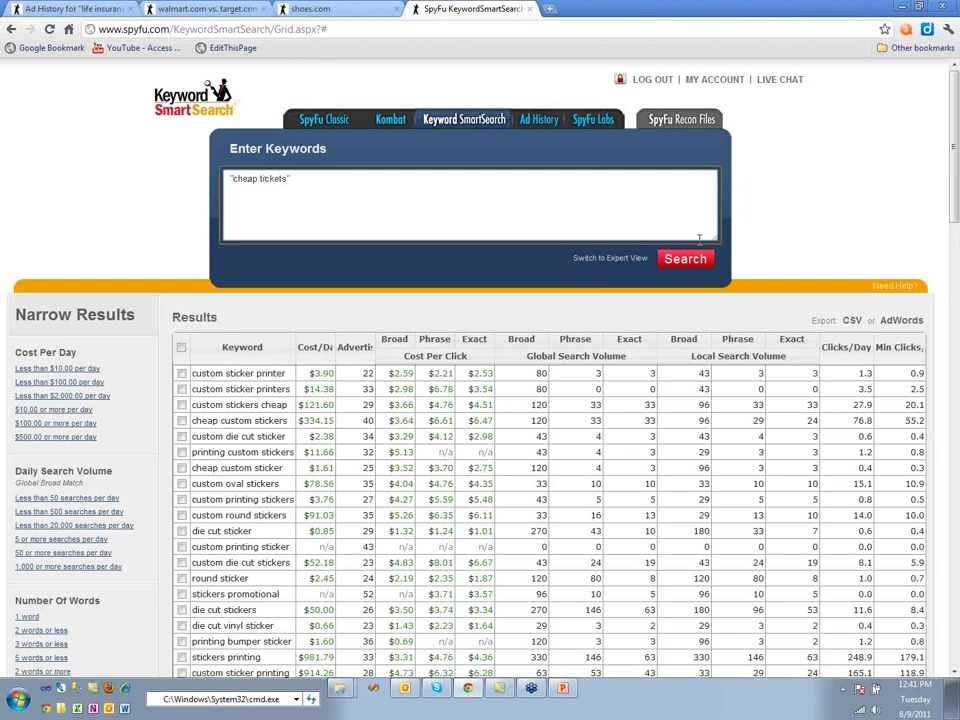
pyautogui.click(699, 263)
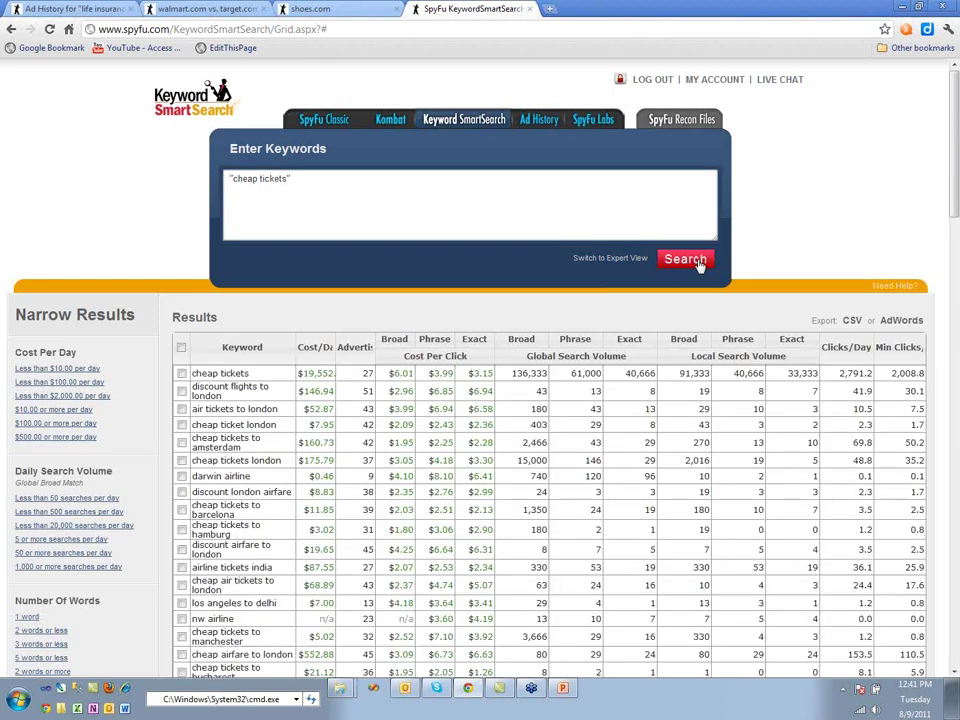
# Step: Make the quoted phrase required as +"cheap tickets" and run the search
pyautogui.click(276, 192)
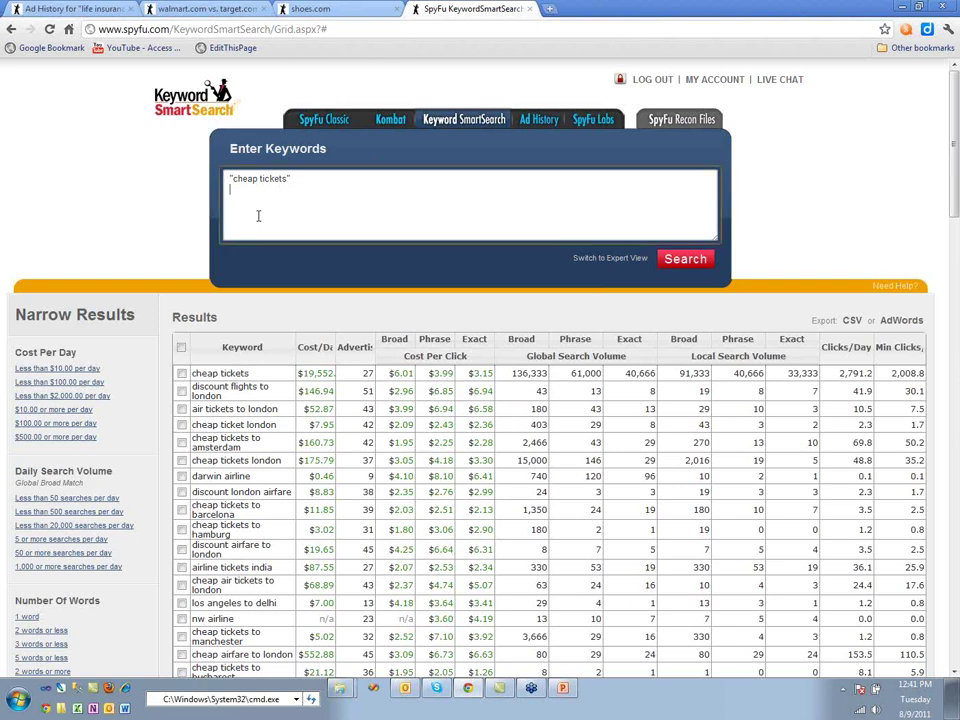
pyautogui.click(231, 178)
pyautogui.write('+')
pyautogui.click(691, 259)
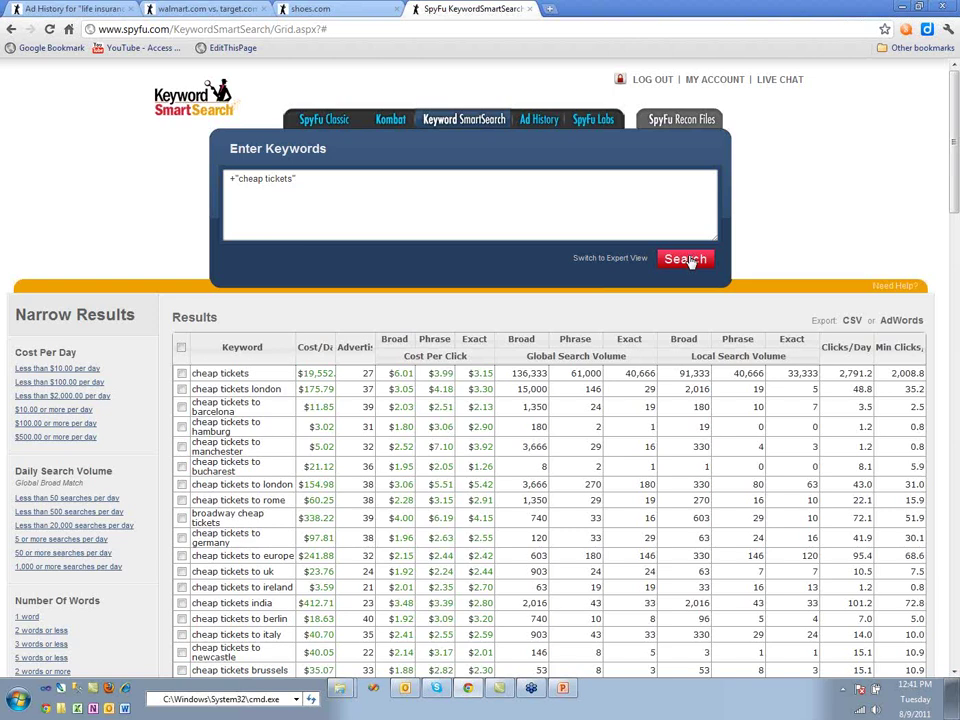
# Step: Add +vegas on a new line below the required cheap tickets phrase and run the search
pyautogui.click(344, 239)
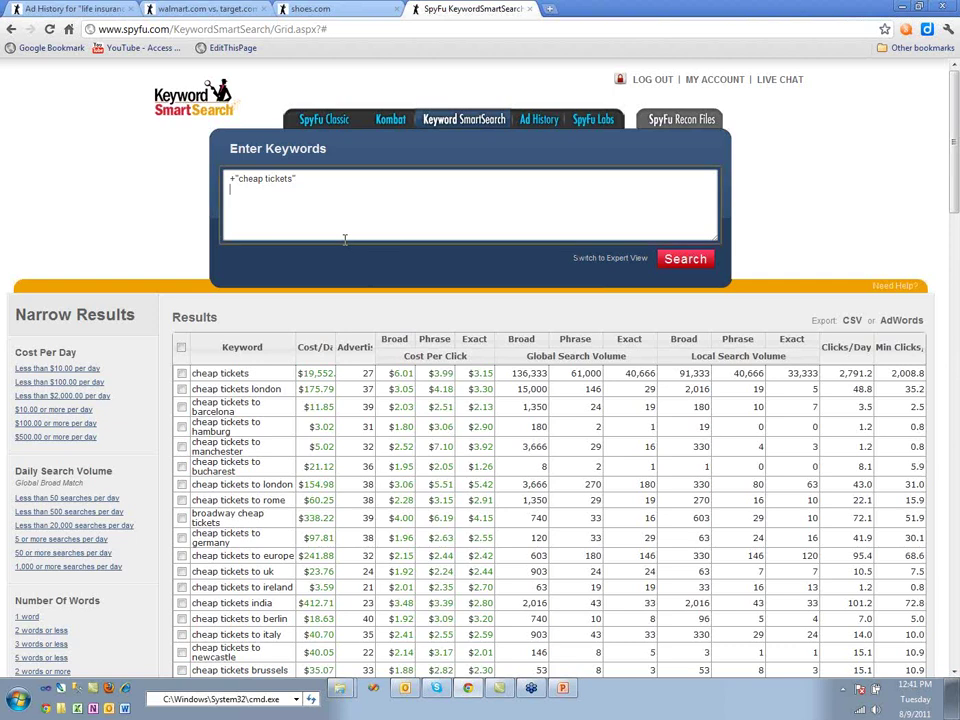
pyautogui.write('+')
pyautogui.write('"')
pyautogui.write('vegas')
pyautogui.click(678, 259)
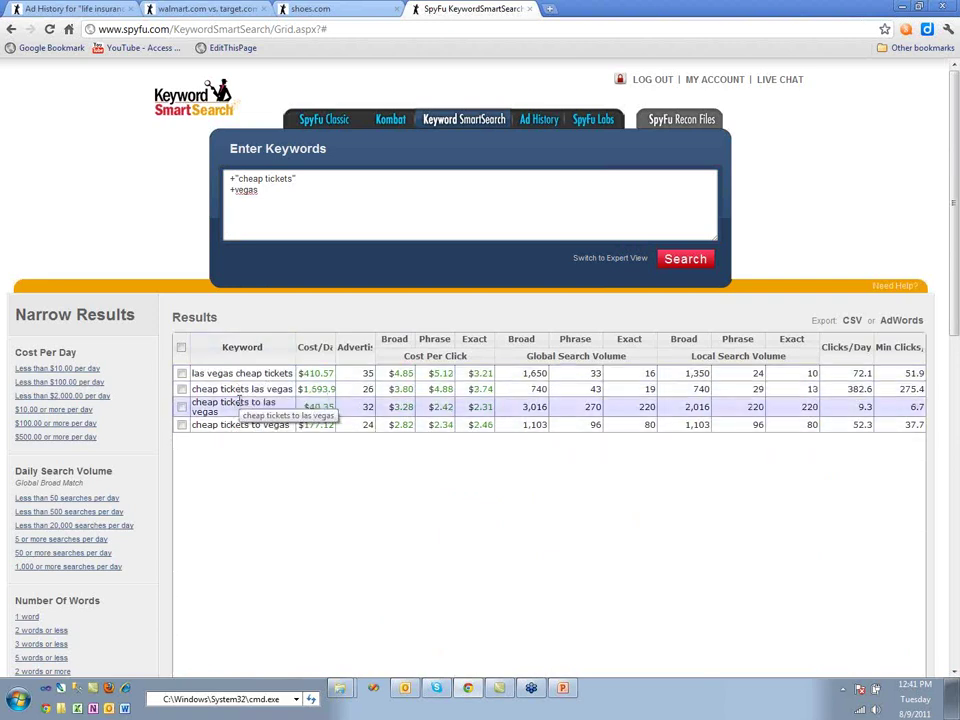
# Step: Reduce the required phrase to +tickets, keep +vegas, and search and review the resulting keyword list
pyautogui.click(236, 178)
pyautogui.press('BackSpace')
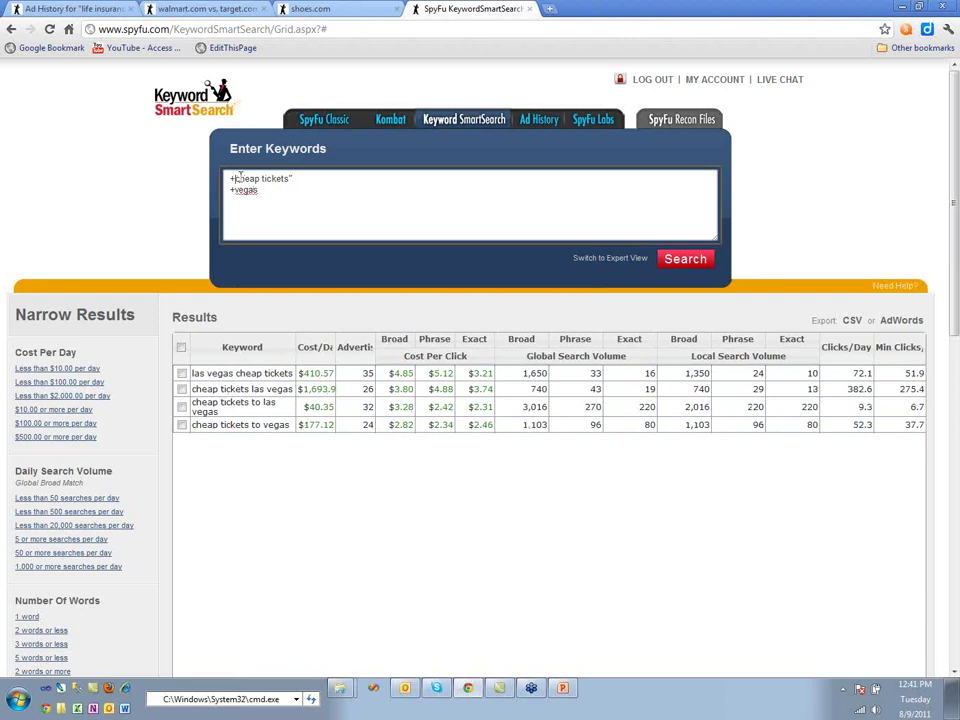
pyautogui.doubleClick(255, 178)
pyautogui.click(265, 178)
pyautogui.press('BackSpace')
pyautogui.click(681, 259)
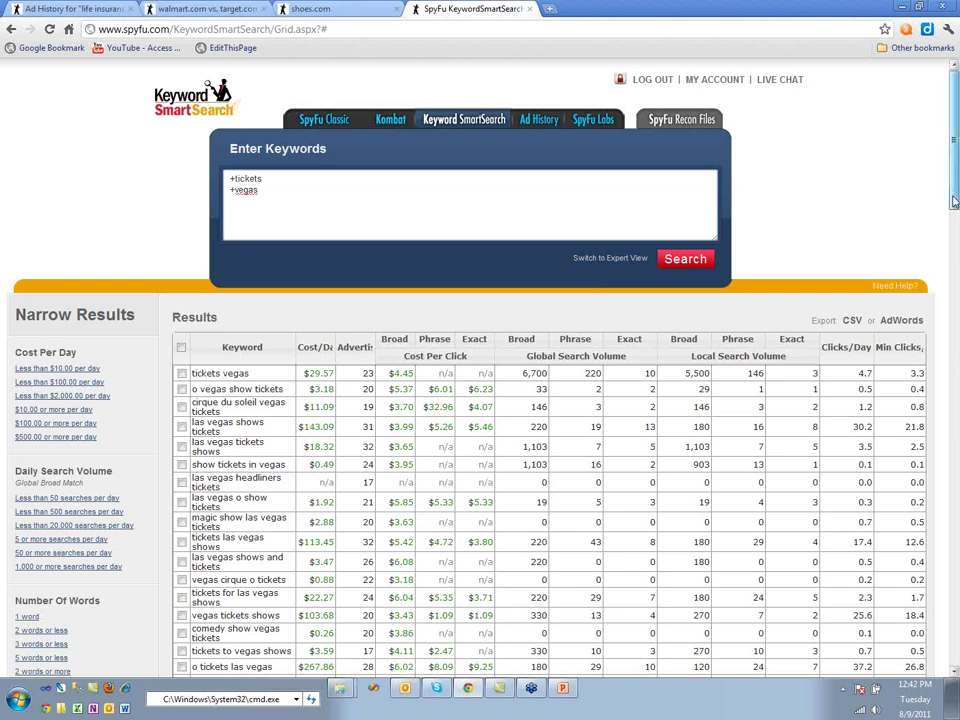
pyautogui.moveTo(953, 201); pyautogui.dragTo(945, 308)
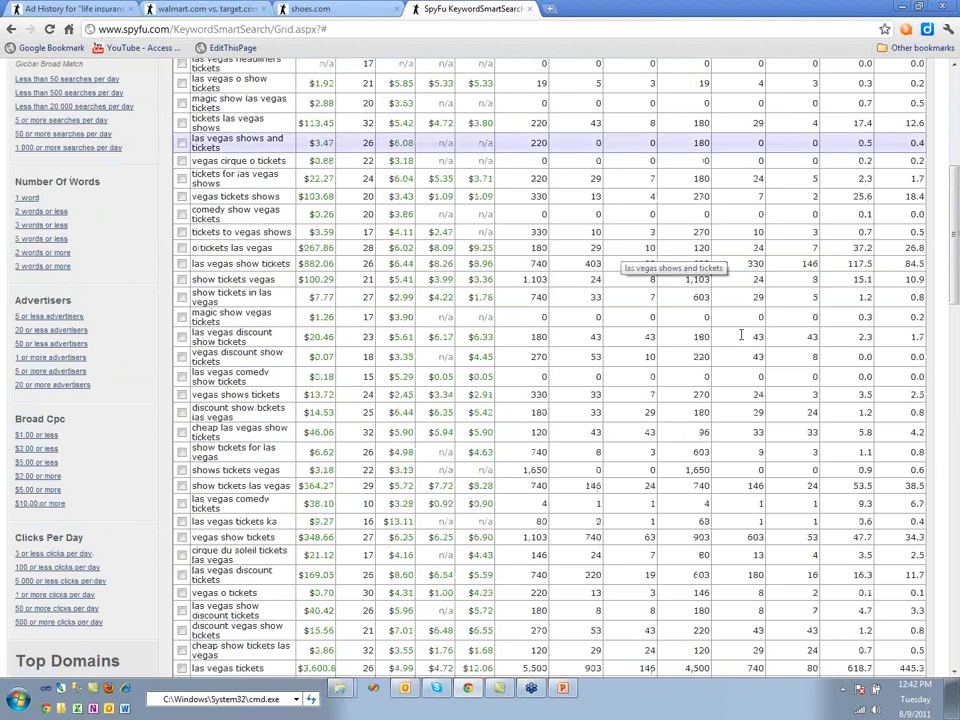
pyautogui.moveTo(955, 237)
pyautogui.mouseDown()
pyautogui.moveTo(952, 181)
pyautogui.moveTo(947, 191)
pyautogui.moveTo(936, 165)
pyautogui.moveTo(945, 236)
pyautogui.mouseUp()
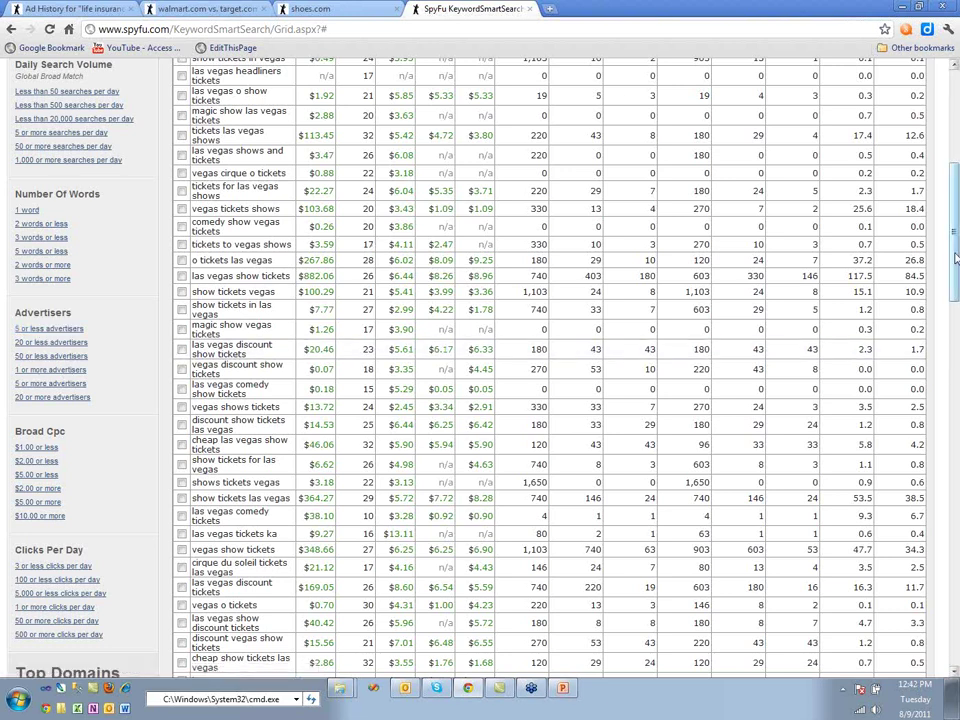
# Step: Clear the tickets and vegas search terms, and filter the keywords by a cost per day of $500.00 or more
pyautogui.scroll(5, 955, 258)
pyautogui.moveTo(258, 189); pyautogui.dragTo(199, 176)
pyautogui.press('BackSpace')
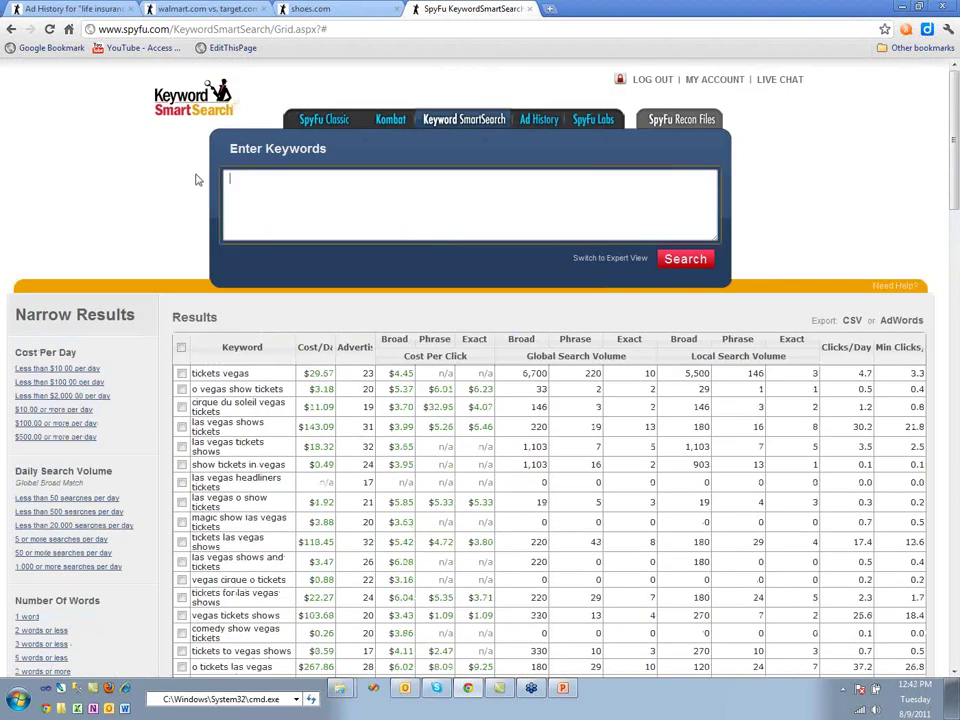
pyautogui.click(70, 409)
pyautogui.click(602, 227)
pyautogui.click(60, 437)
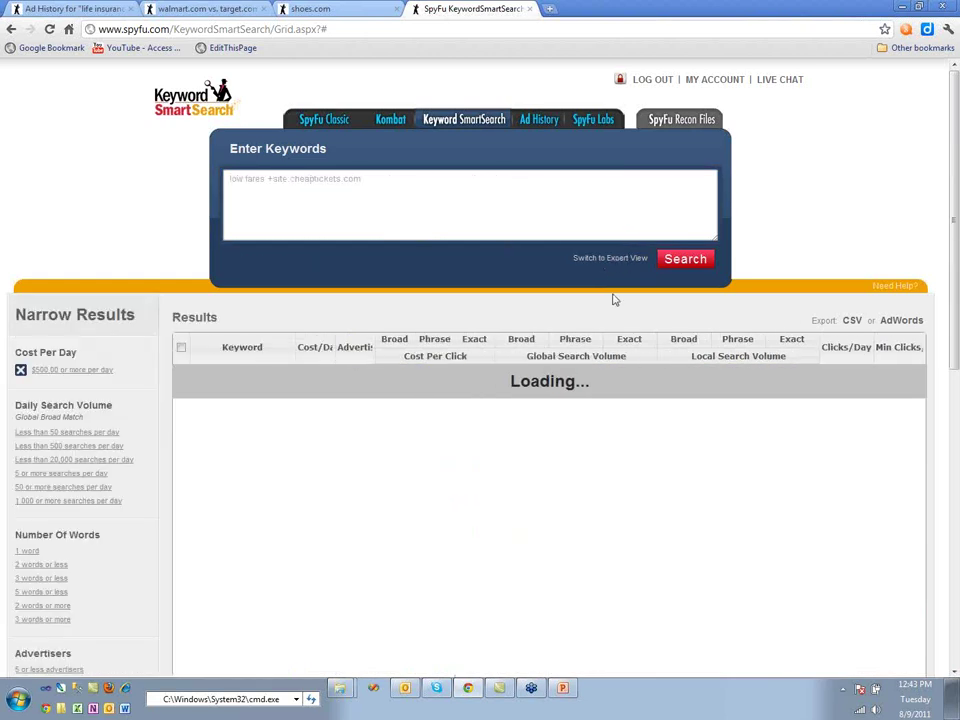
# Step: Check the query in Expert View, return to Basic View, and remove the $500.00 or more per day filter
pyautogui.click(628, 262)
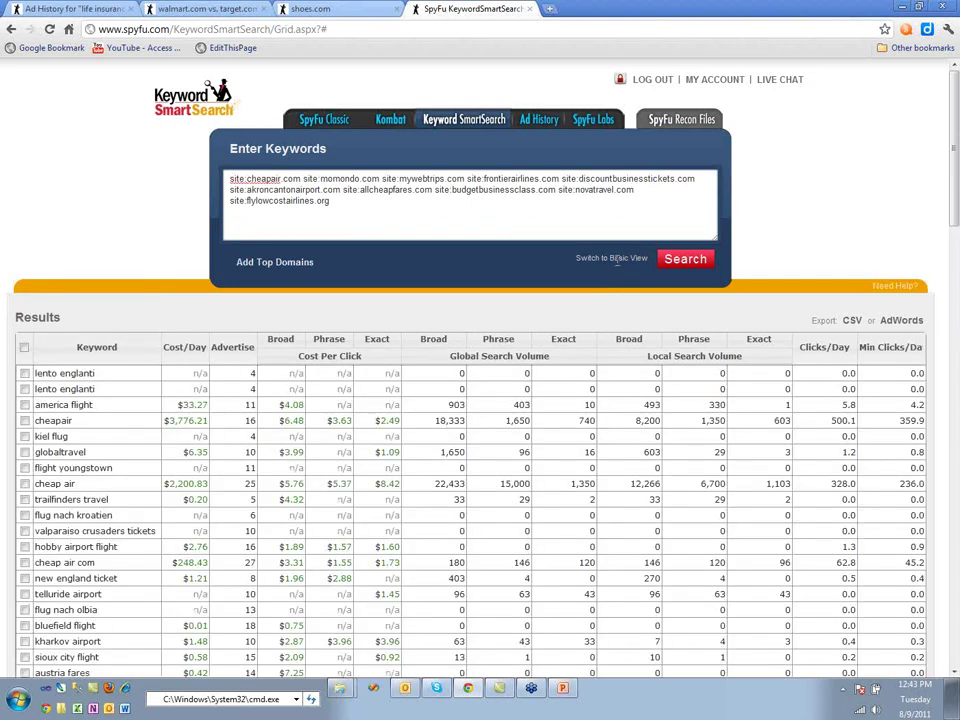
pyautogui.click(612, 259)
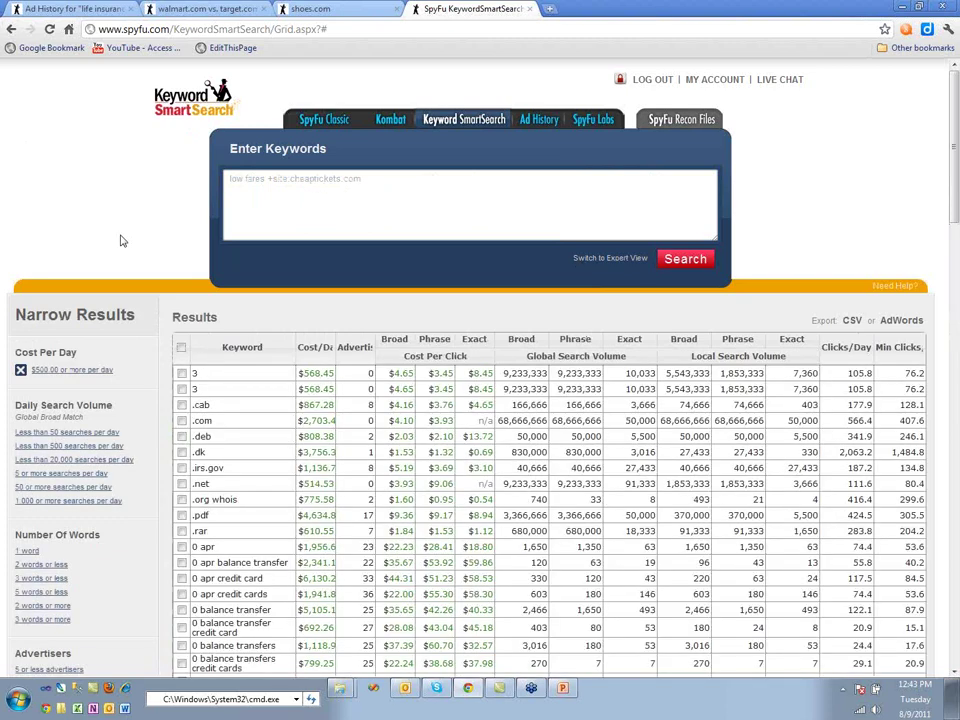
pyautogui.click(20, 372)
# Step: Search for keywords within a cost-per-day range using the query cpd:[10000 TO 99999]
pyautogui.click(283, 202)
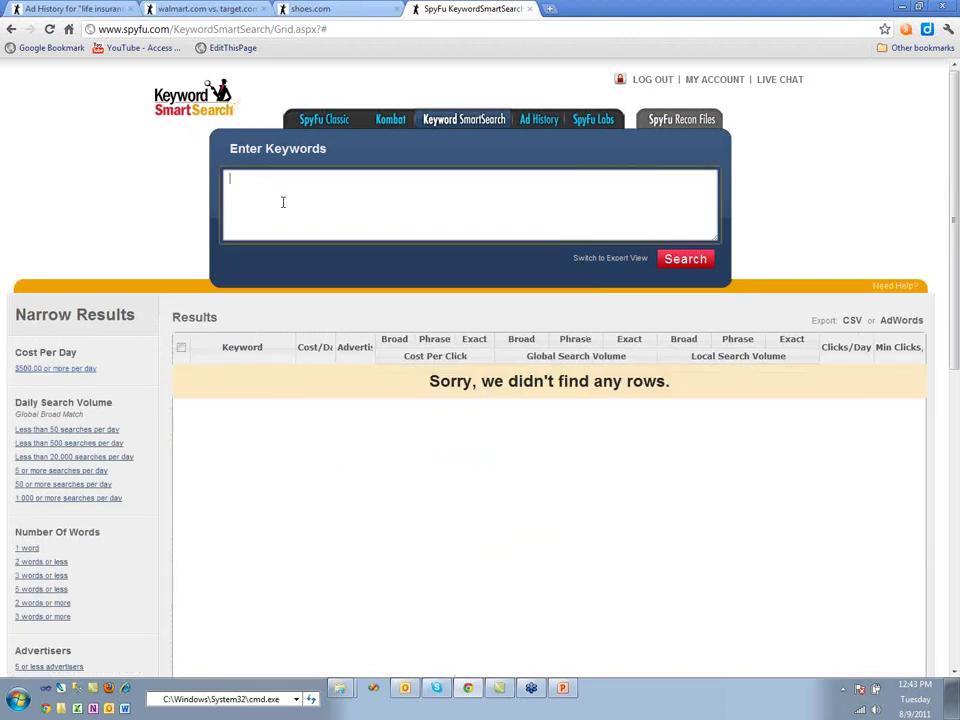
pyautogui.write('cpd:[10000 TO 9999')
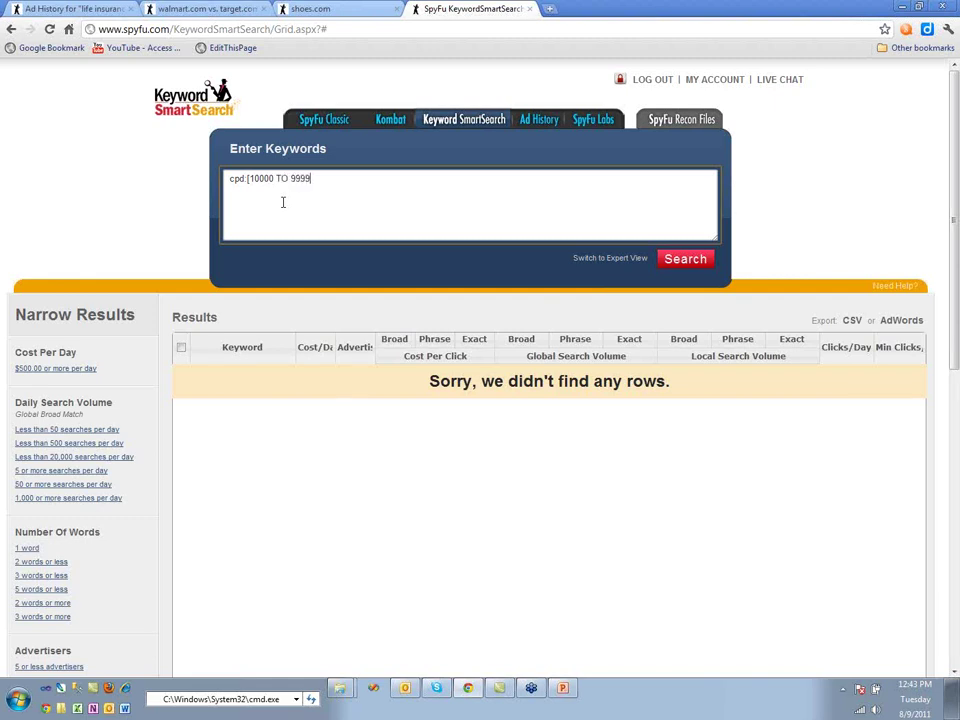
pyautogui.write('9]')
pyautogui.click(680, 266)
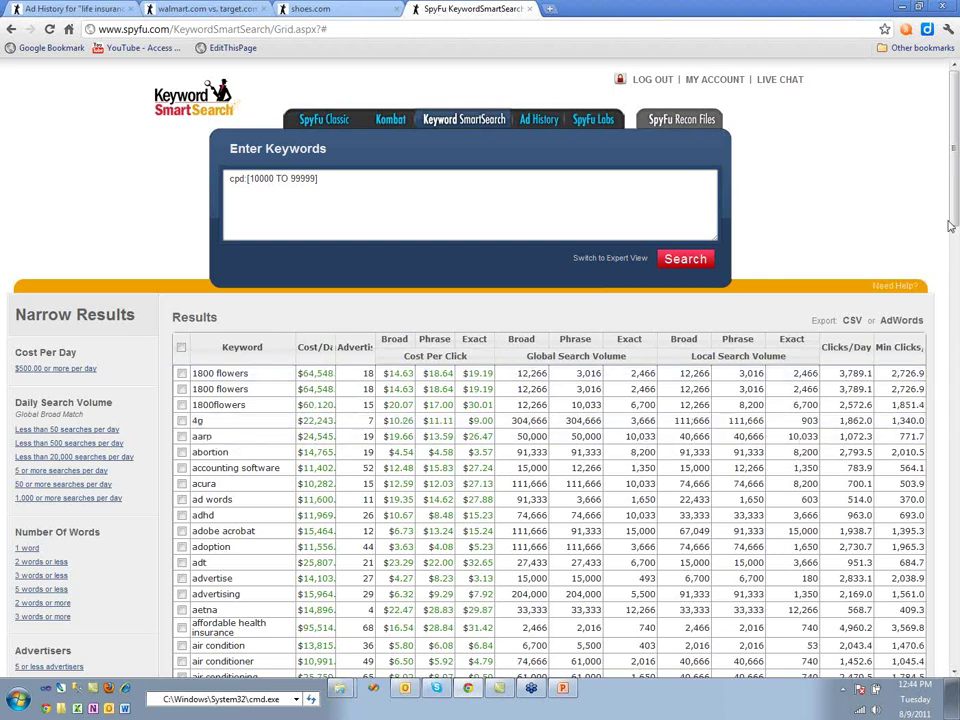
# Step: Sort the results by cost per day from highest to lowest and review the keyword list
pyautogui.moveTo(957, 213); pyautogui.dragTo(957, 243)
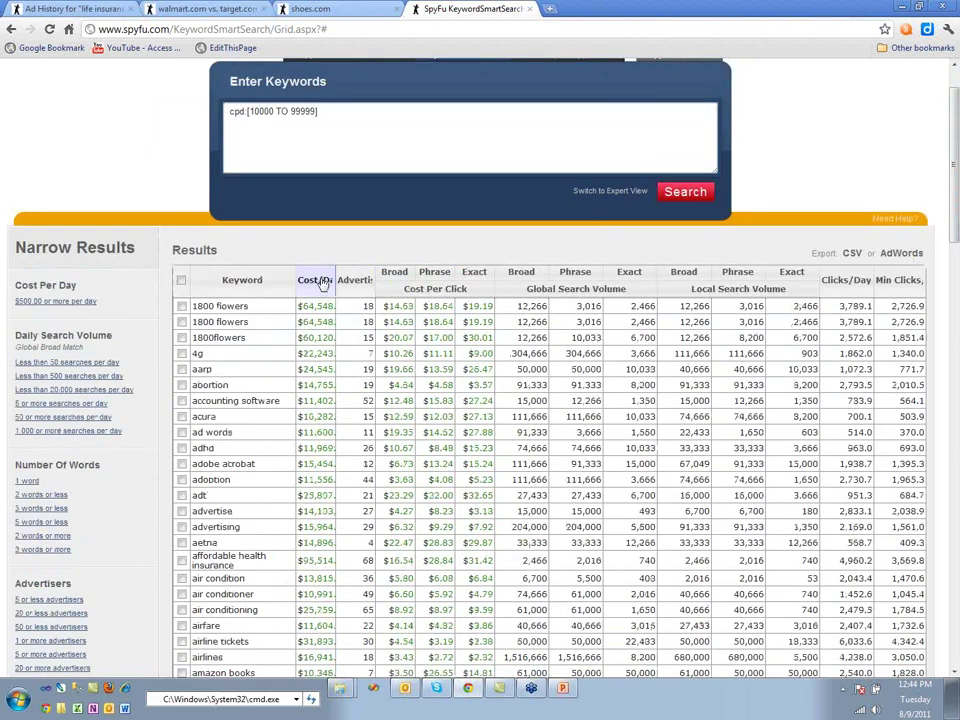
pyautogui.click(321, 281)
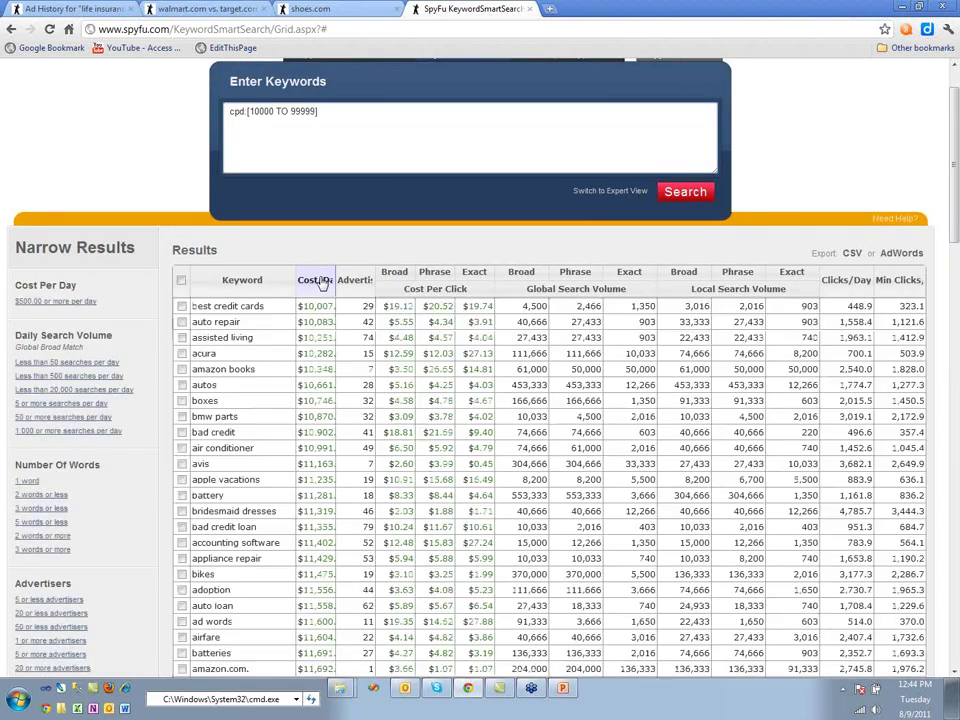
pyautogui.click(321, 281)
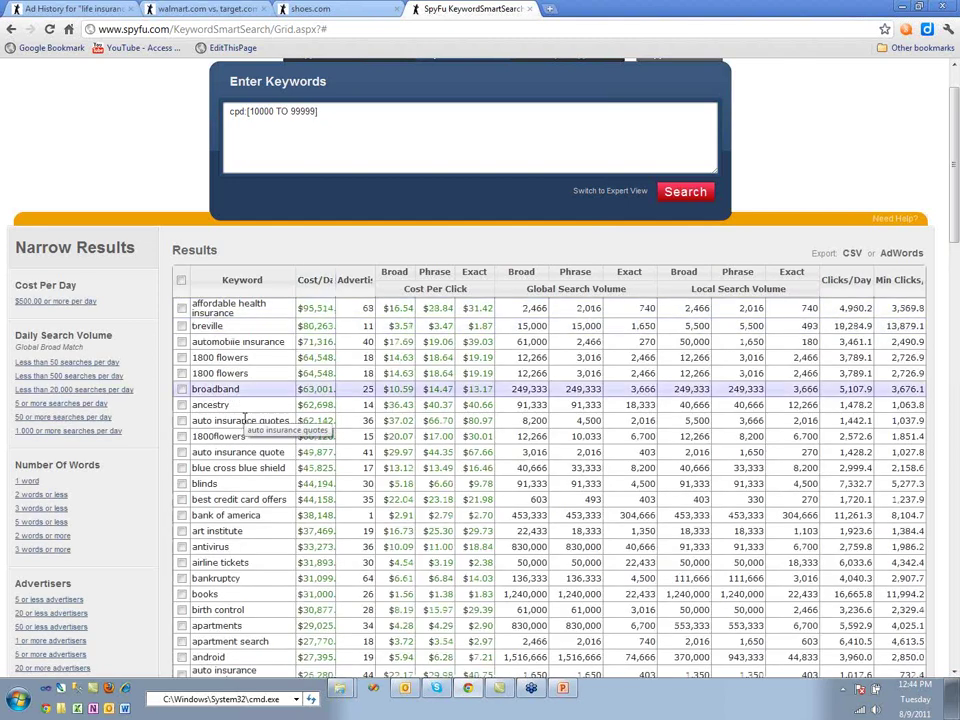
pyautogui.click(212, 327)
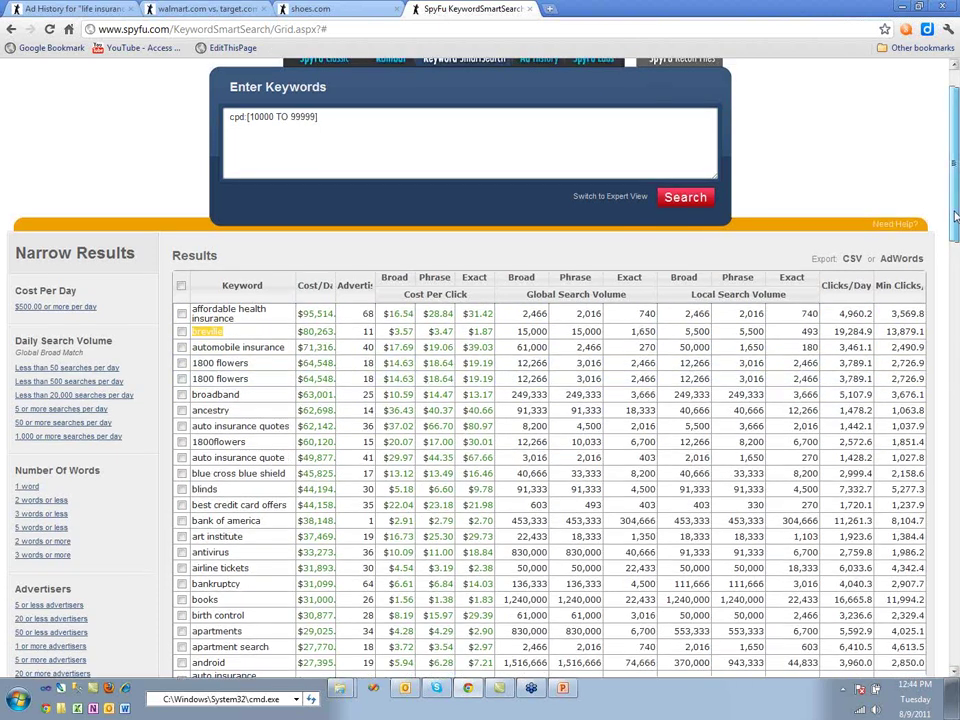
pyautogui.moveTo(955, 215); pyautogui.dragTo(956, 537)
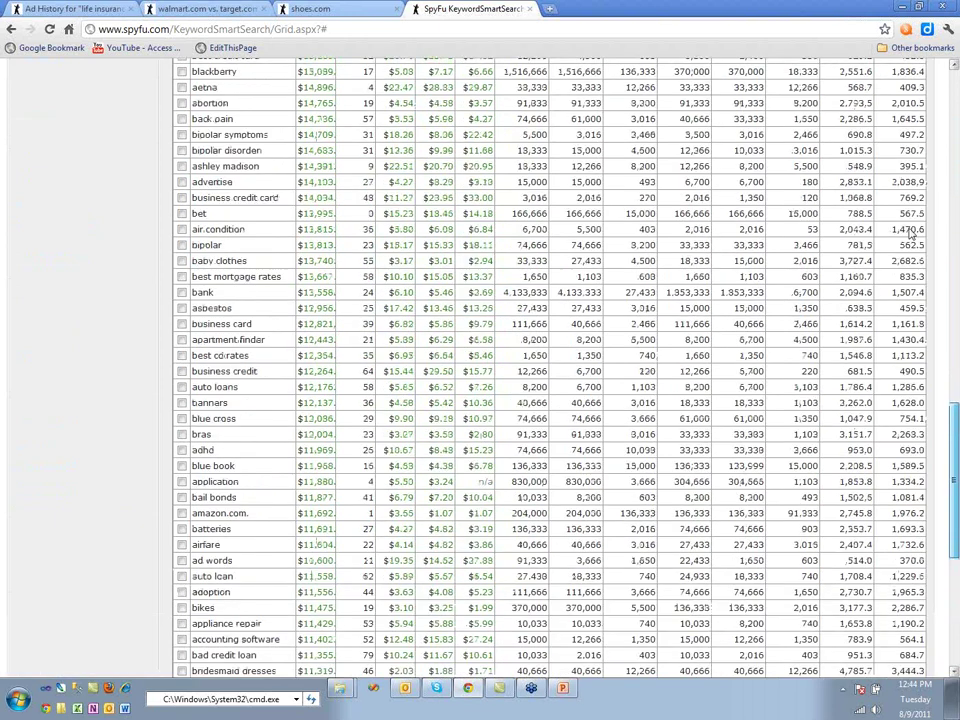
pyautogui.press('Home')
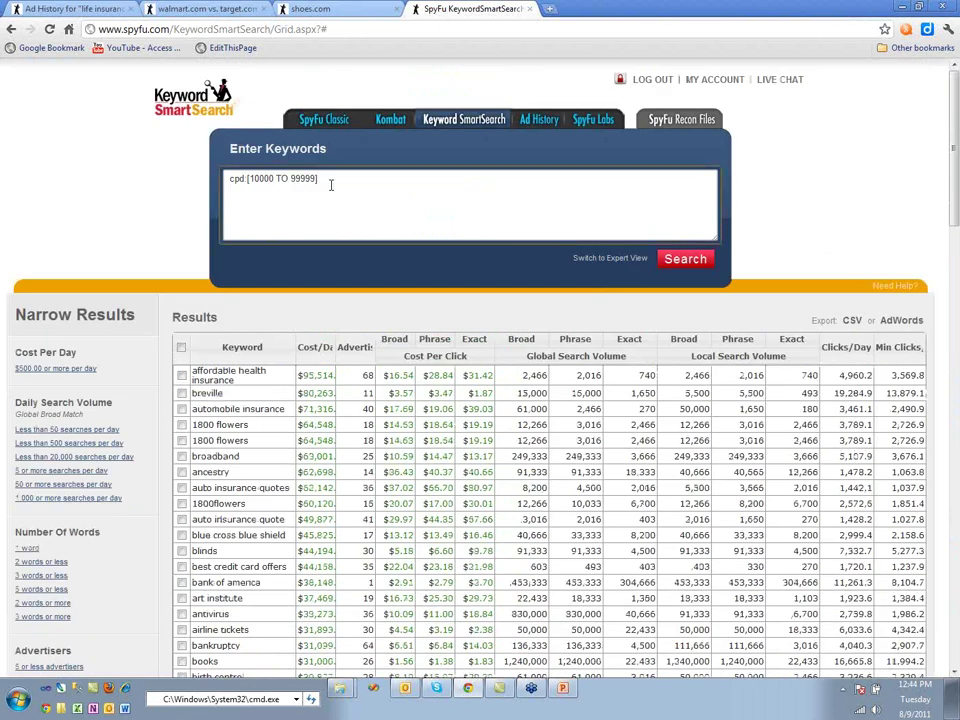
# Step: Add the wildcard term f* on a new line below the cost-per-day range, run the search and review the results
pyautogui.click(331, 185)
pyautogui.write('f')
pyautogui.click(696, 268)
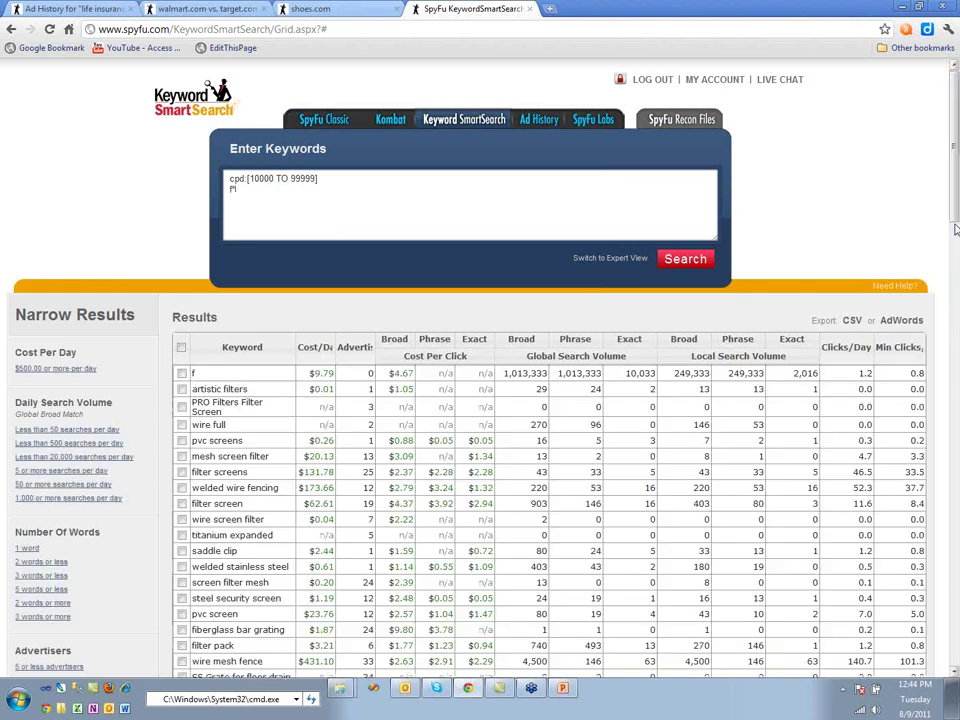
pyautogui.click(955, 229)
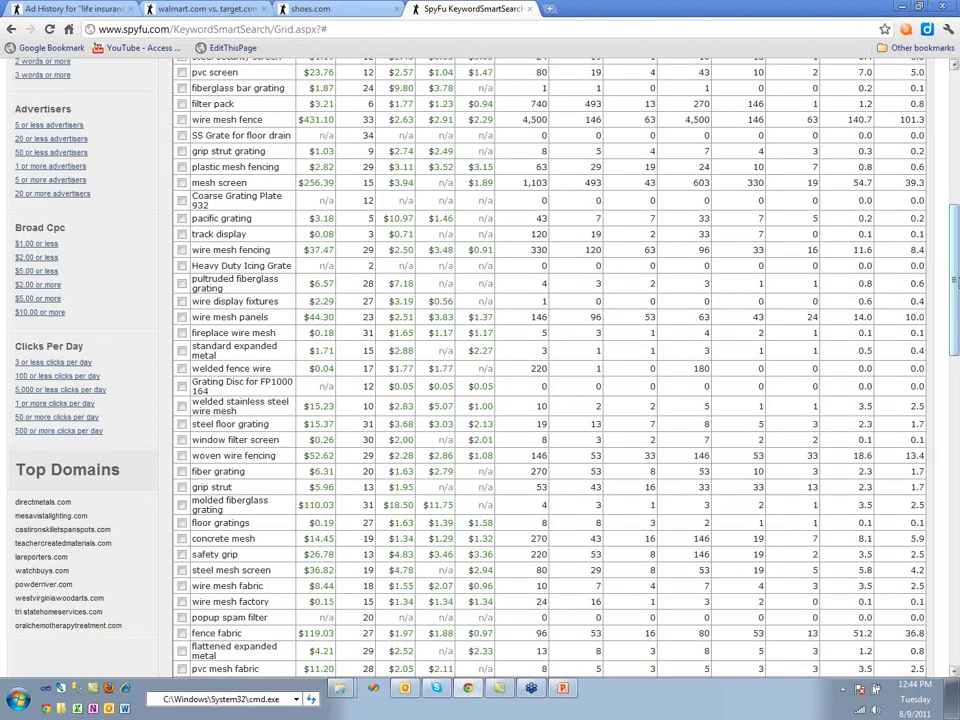
pyautogui.scroll(4, 955, 283)
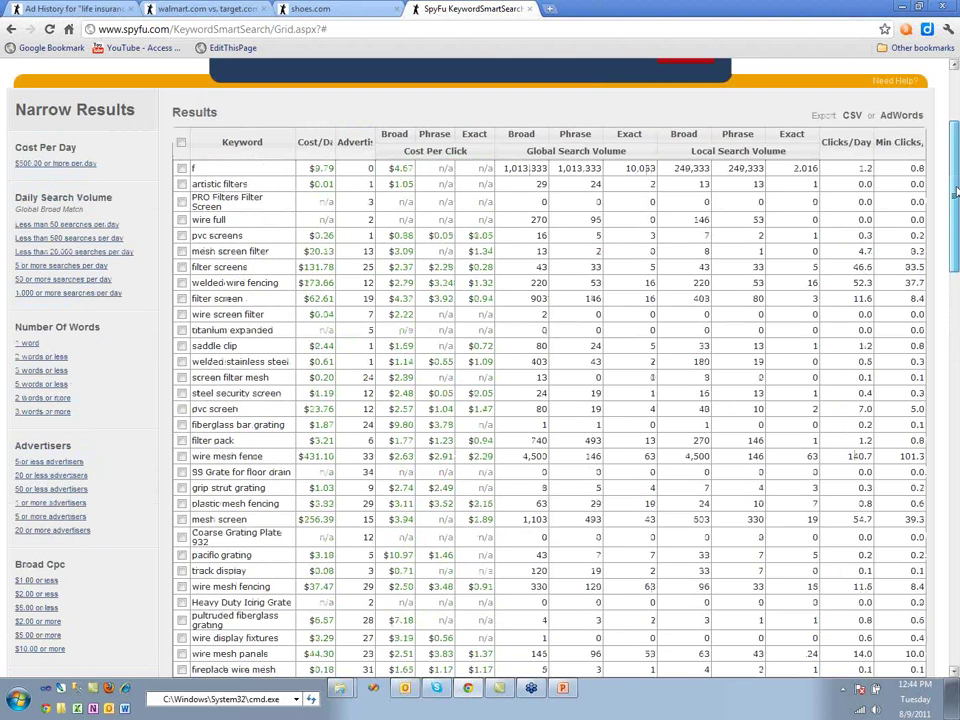
pyautogui.scroll(2, 955, 243)
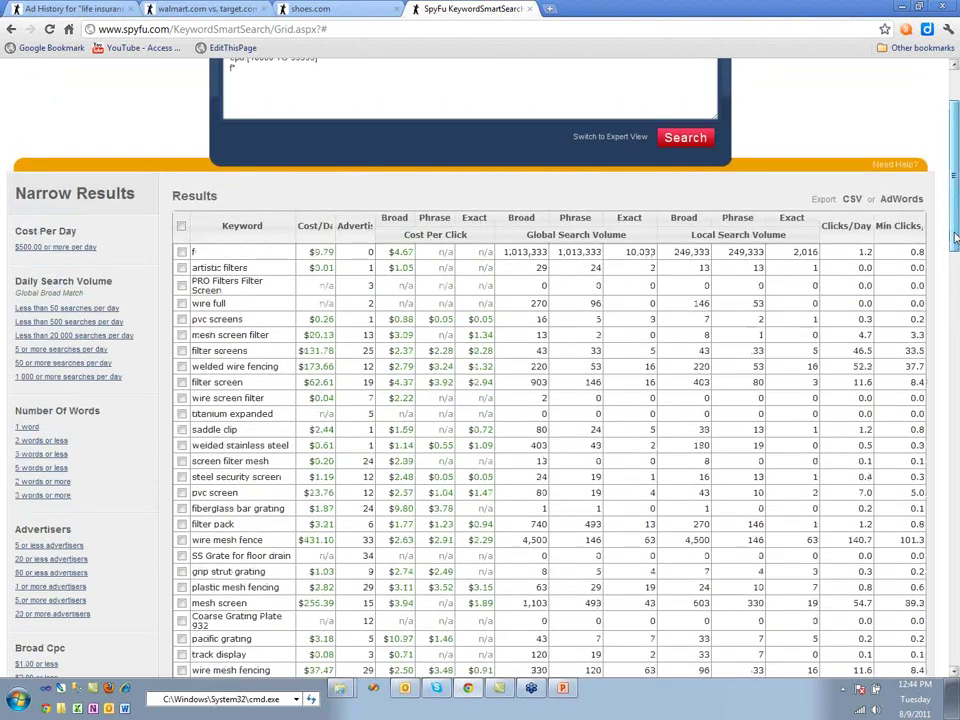
# Step: Make the wildcard term required as +f* and run the search
pyautogui.click(238, 186)
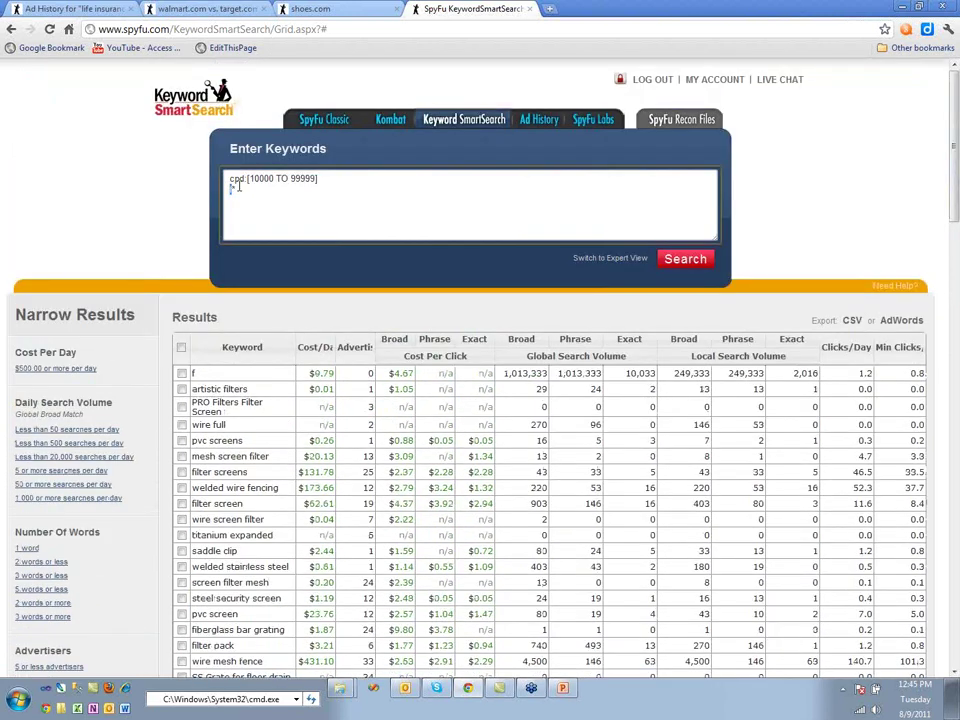
pyautogui.write('+')
pyautogui.click(677, 262)
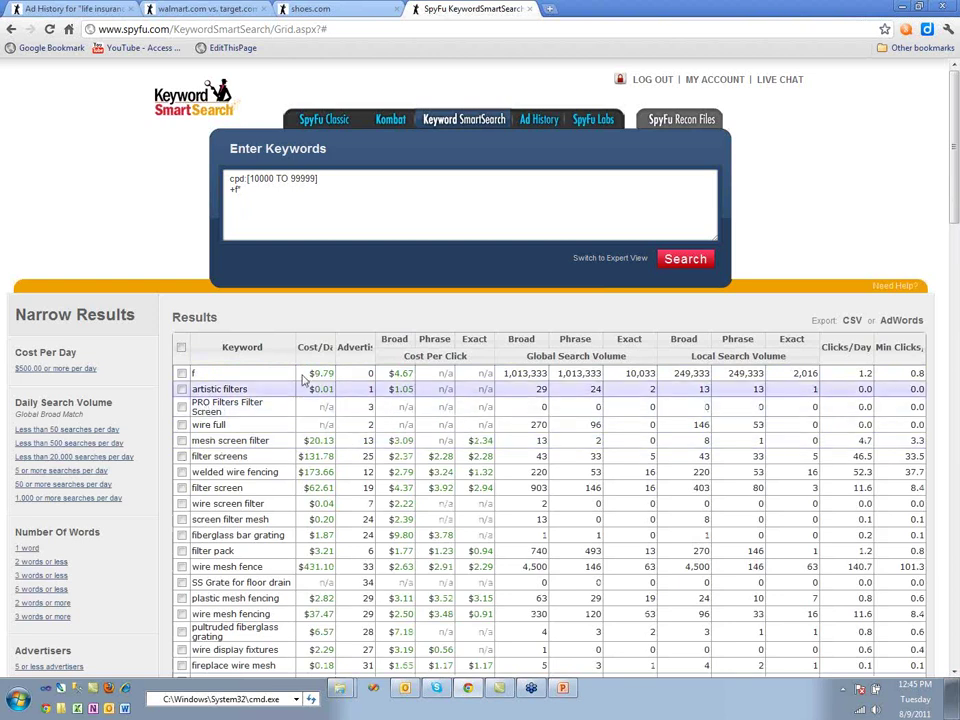
# Step: Make the cost-per-day range required as +cpd:[10000 TO 99999] and run the search with +f*
pyautogui.click(229, 178)
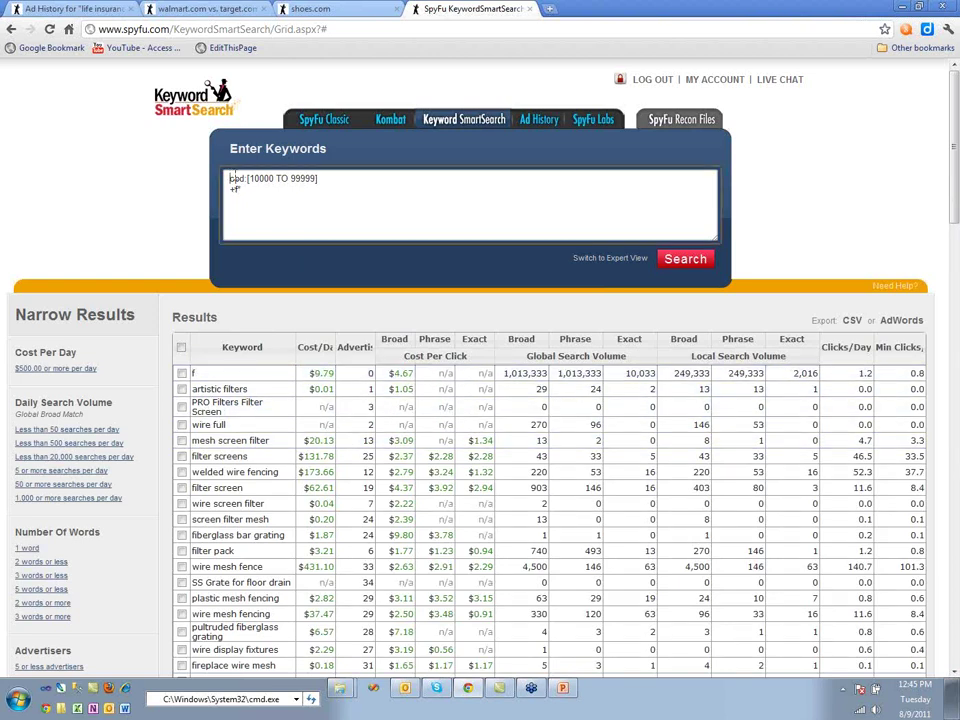
pyautogui.write('+')
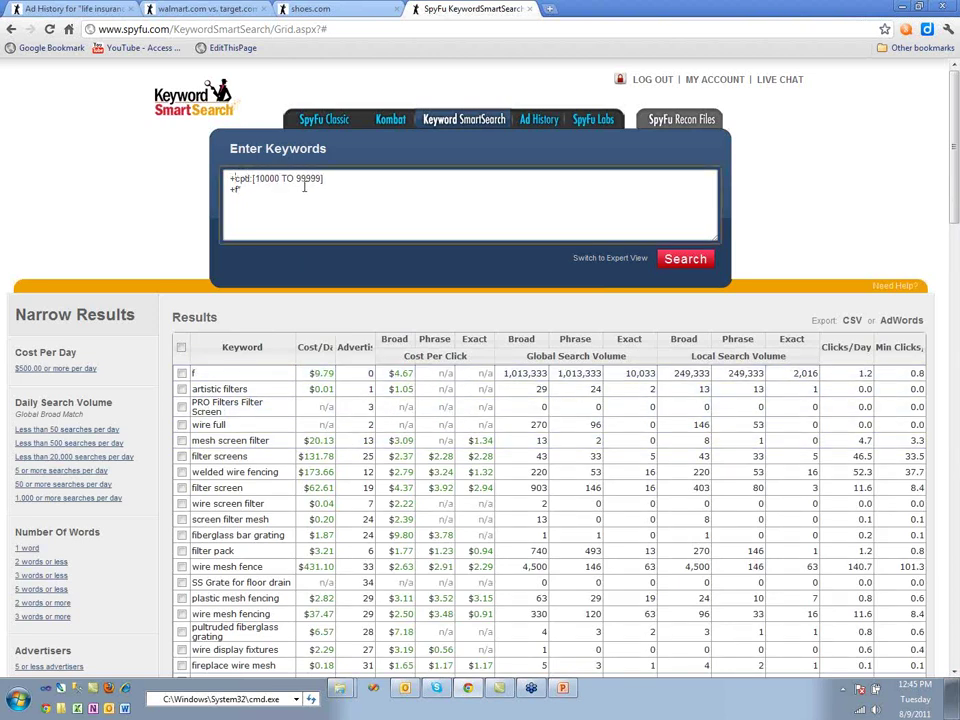
pyautogui.click(685, 259)
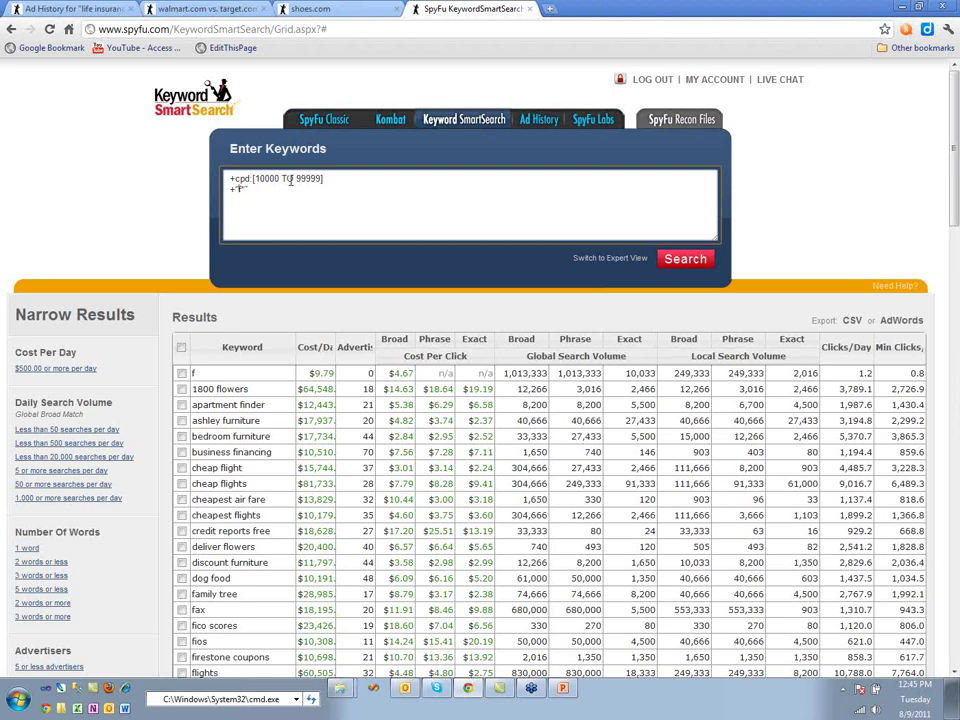
# Step: Try searching with the wildcard term in quotation marks, first as +"f*" and then as +"f"*
pyautogui.click(684, 264)
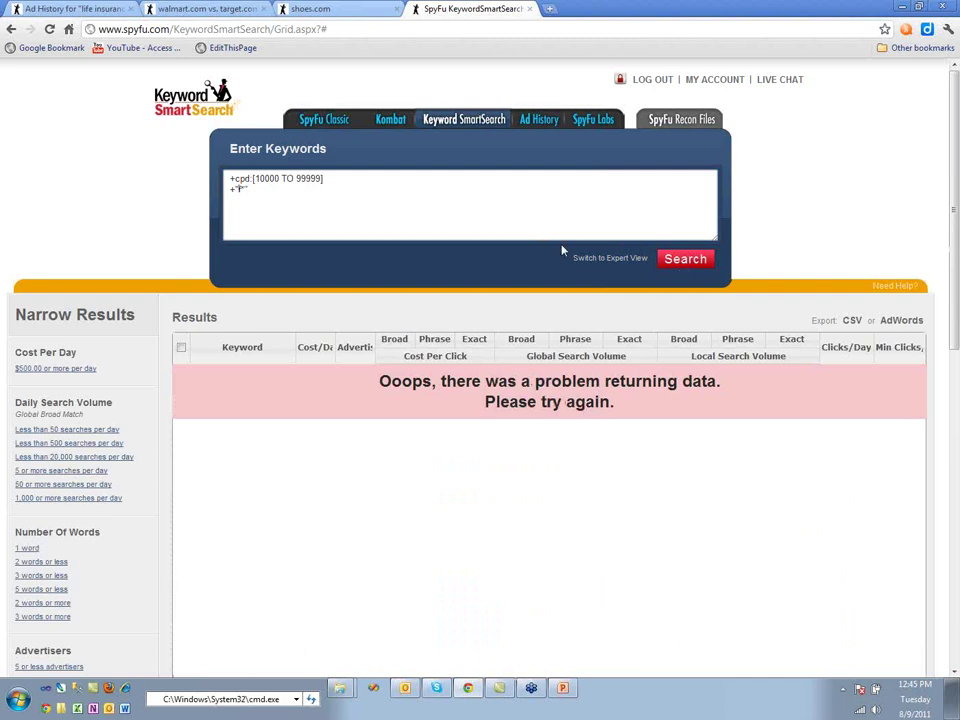
pyautogui.click(253, 188)
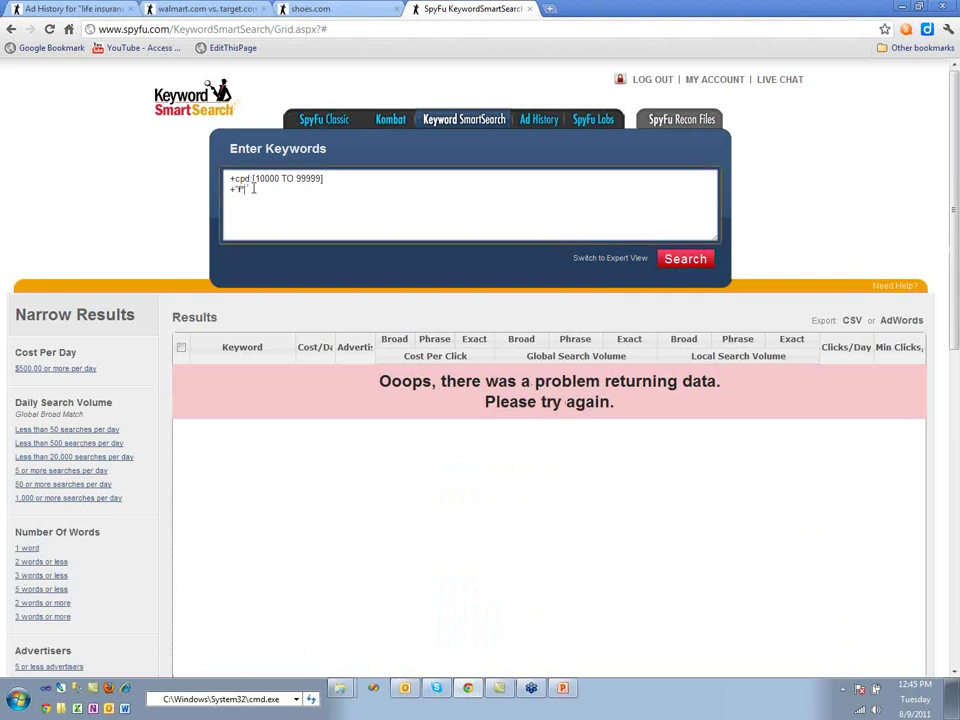
pyautogui.write('+"f')
pyautogui.click(680, 259)
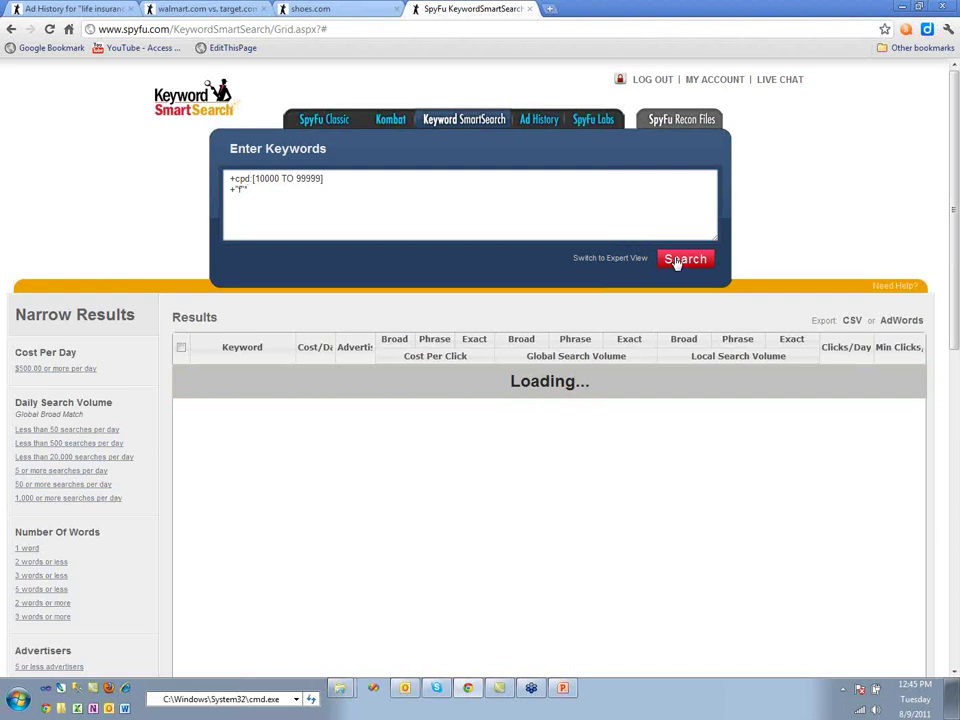
# Step: Replace the whole query with the required wildcard term +spyf* and run the search
pyautogui.click(270, 190)
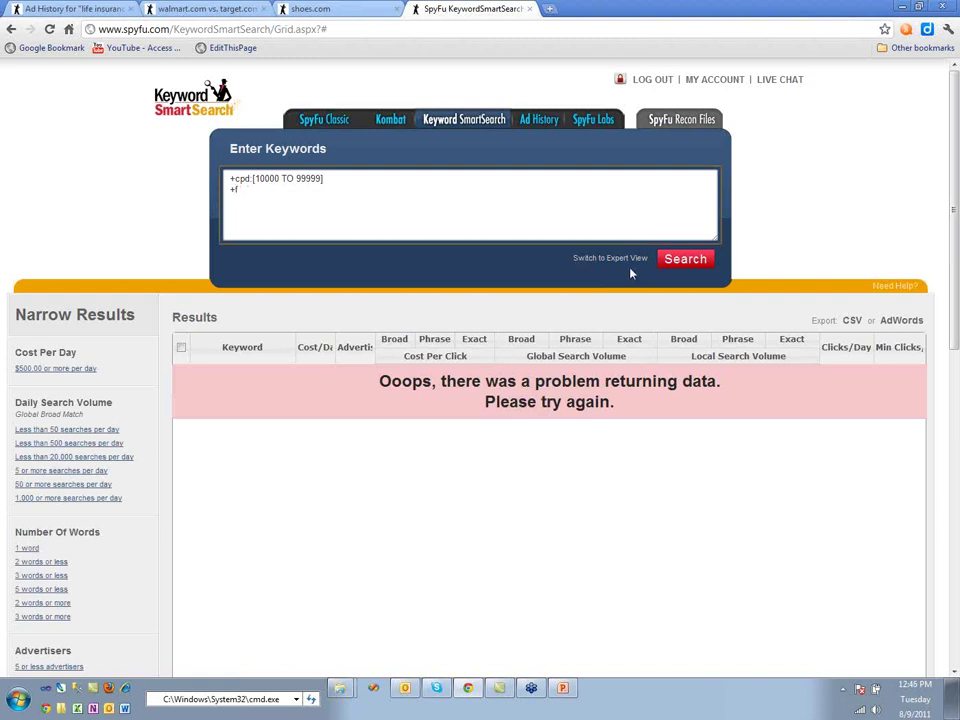
pyautogui.press('BackSpace')
pyautogui.press('BackSpace')
pyautogui.press('BackSpace')
pyautogui.press('BackSpace')
pyautogui.press('BackSpace')
pyautogui.press('BackSpace')
pyautogui.press('BackSpace')
pyautogui.press('BackSpace')
pyautogui.press('BackSpace')
pyautogui.press('BackSpace')
pyautogui.press('BackSpace')
pyautogui.press('BackSpace')
pyautogui.press('BackSpace')
pyautogui.press('BackSpace')
pyautogui.press('BackSpace')
pyautogui.press('BackSpace')
pyautogui.press('BackSpace')
pyautogui.press('BackSpace')
pyautogui.press('BackSpace')
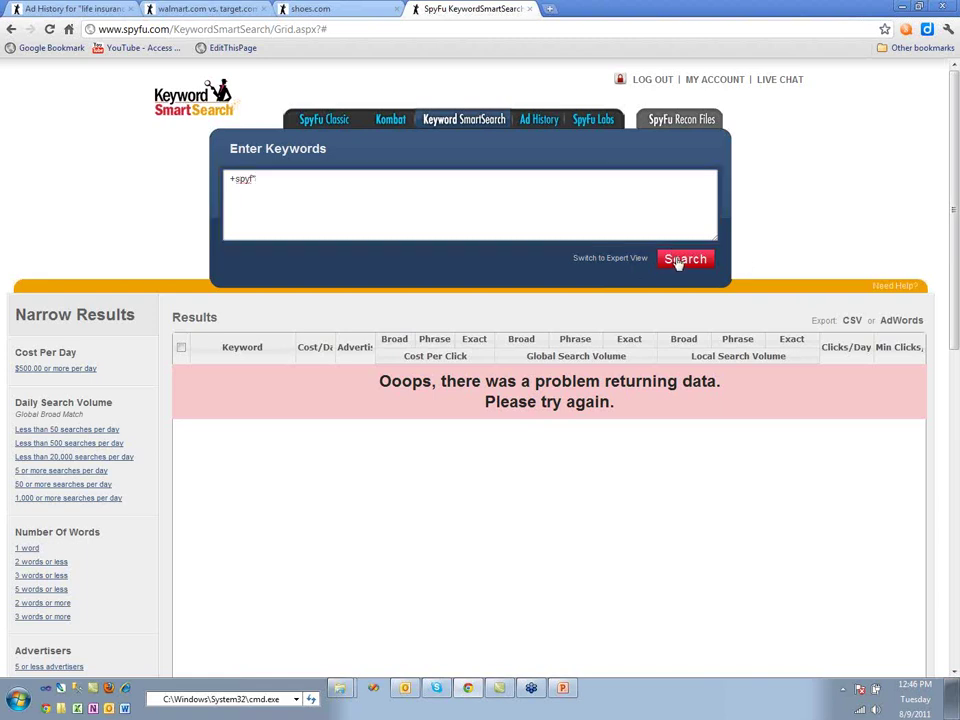
pyautogui.click(677, 261)
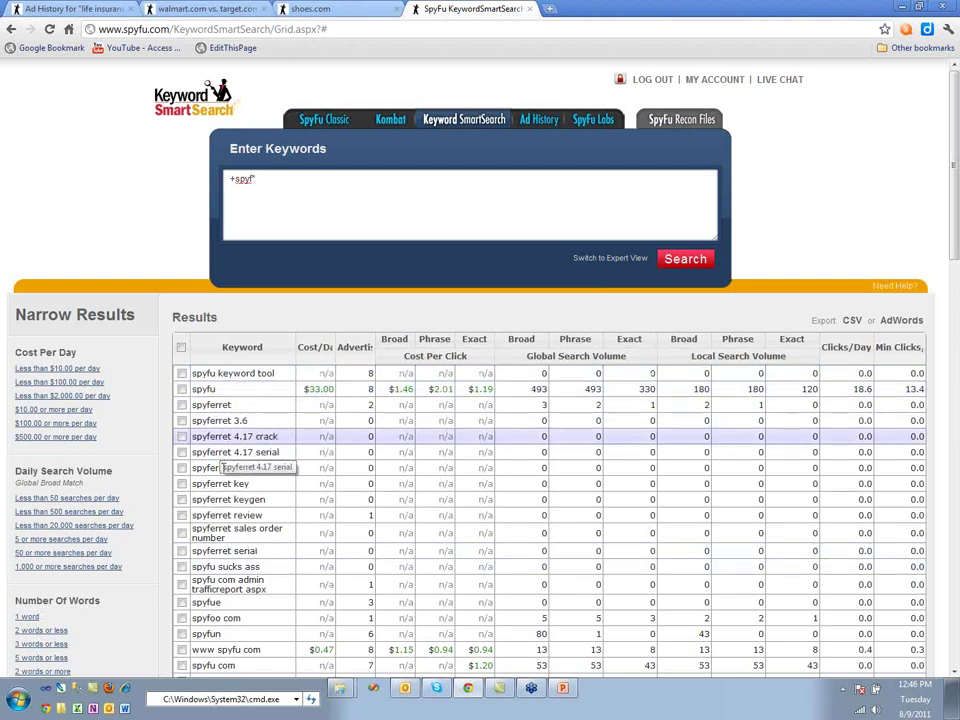
# Step: Add the required fuzzy term +spyfu~ on a new line below +spyf* and run the search
pyautogui.click(281, 185)
pyautogui.write('spy')
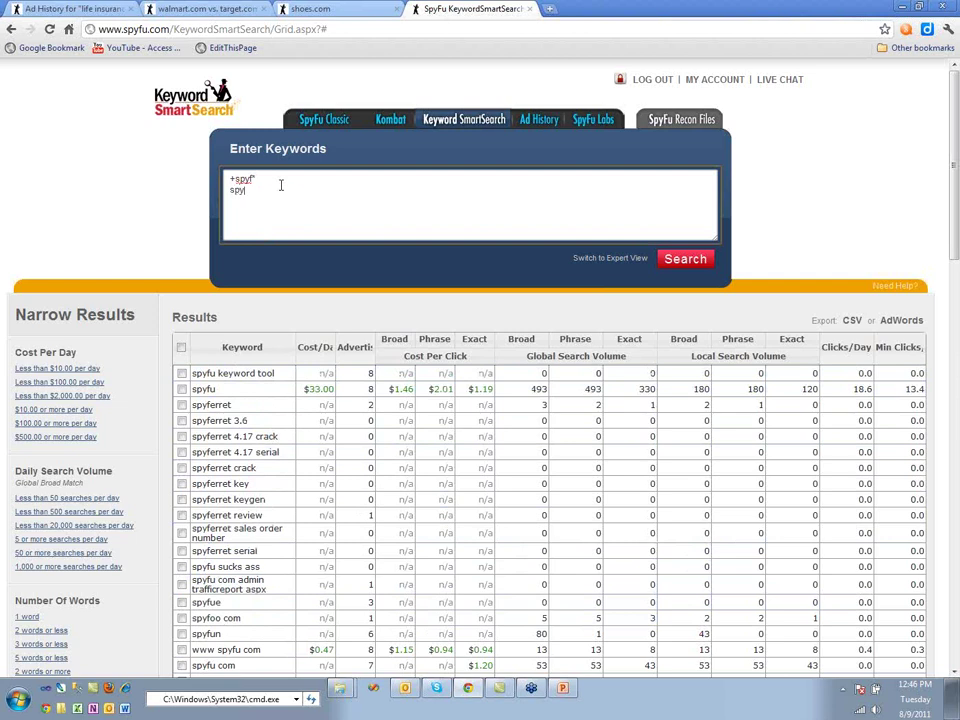
pyautogui.press('BackSpace')
pyautogui.press('BackSpace')
pyautogui.press('BackSpace')
pyautogui.write('+spy')
pyautogui.click(685, 260)
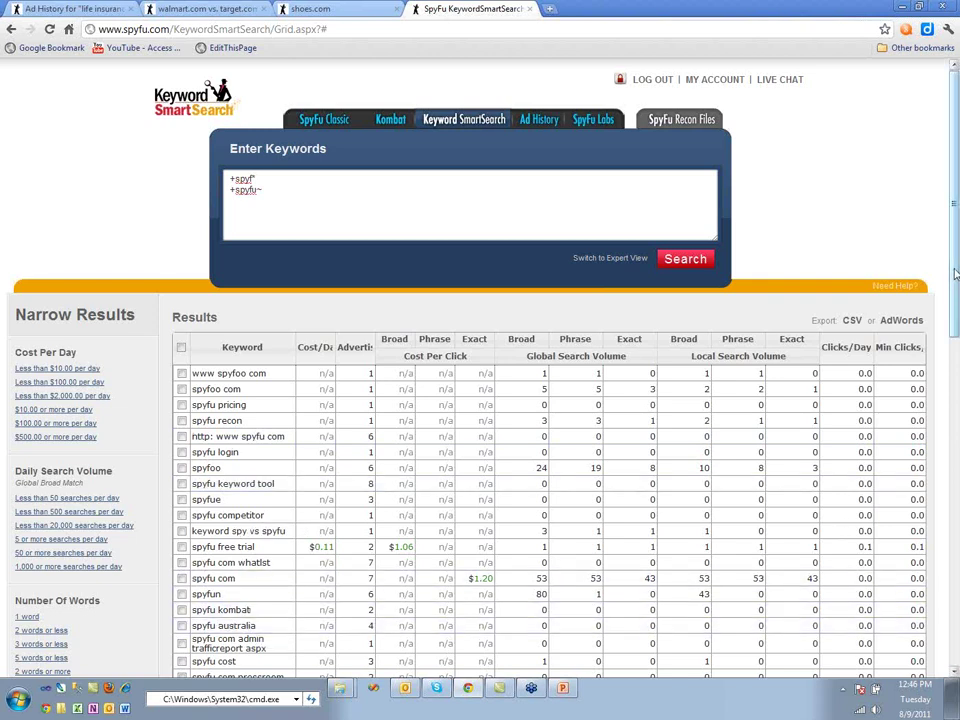
# Step: Review the results, delete the +spyfu~ term, and rerun the search with only +spyf*
pyautogui.moveTo(955, 273); pyautogui.dragTo(225, 195)
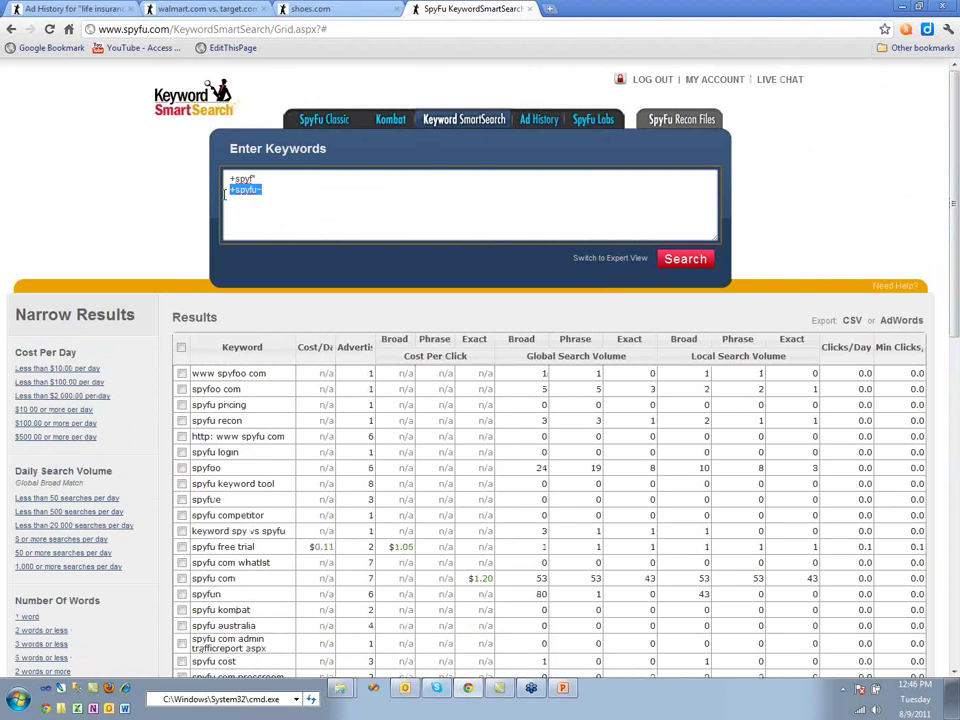
pyautogui.press('BackSpace')
pyautogui.click(687, 259)
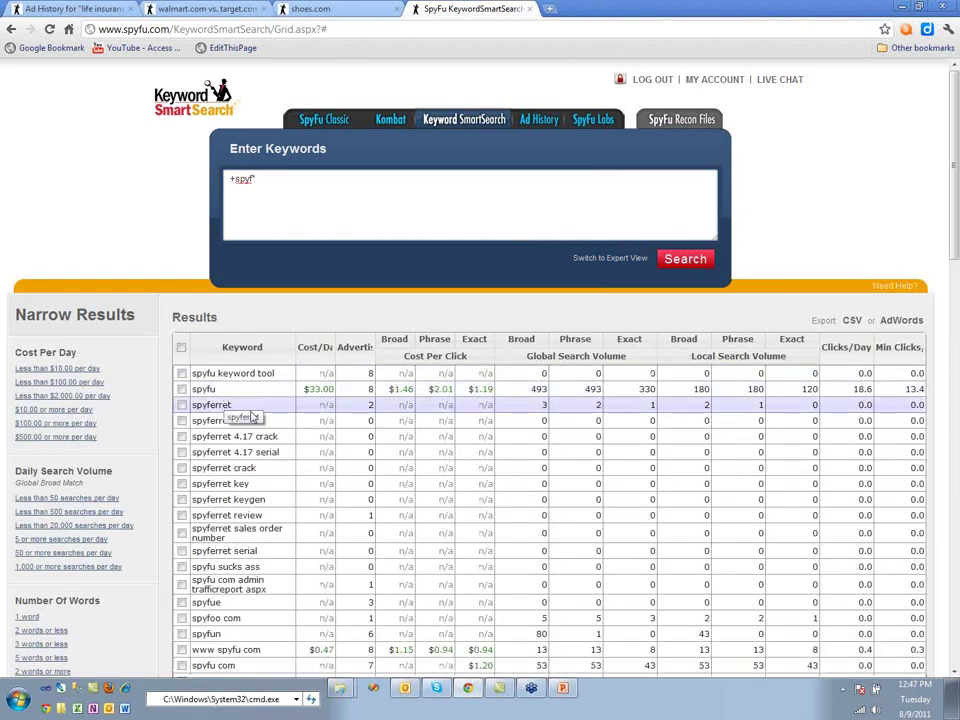
# Step: Change the wildcard term to the required keyword +spyfu and run the search
pyautogui.click(267, 179)
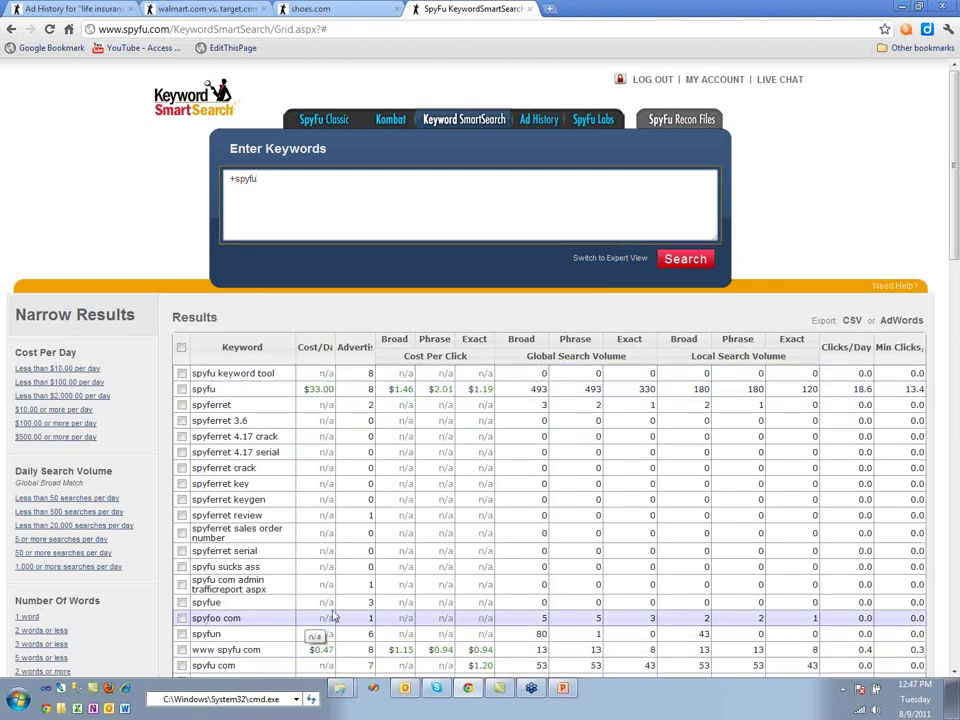
pyautogui.click(698, 259)
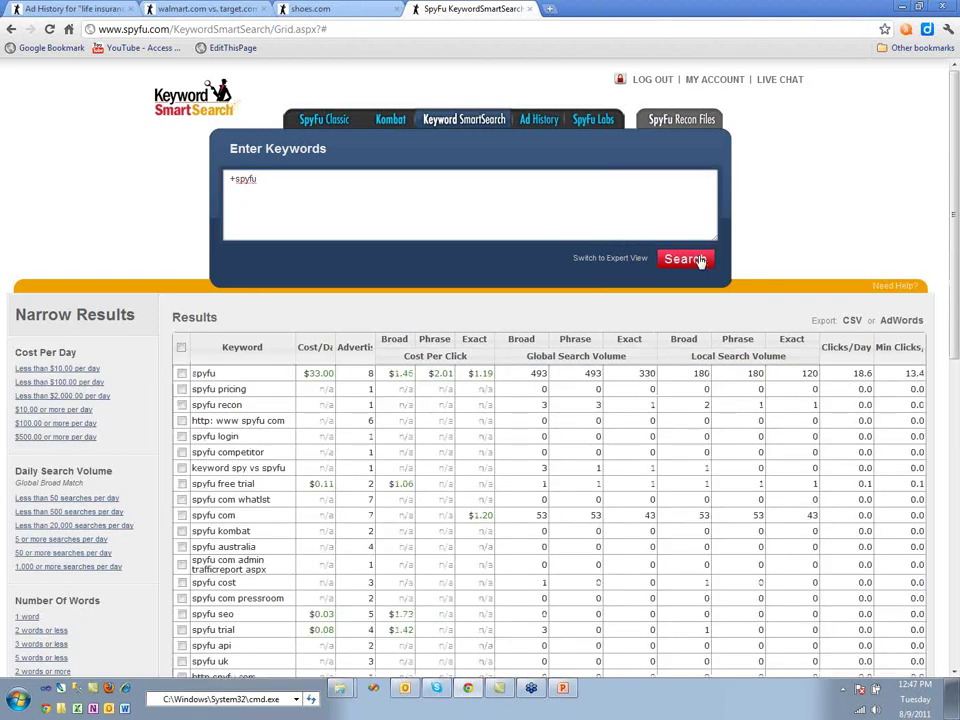
pyautogui.click(263, 185)
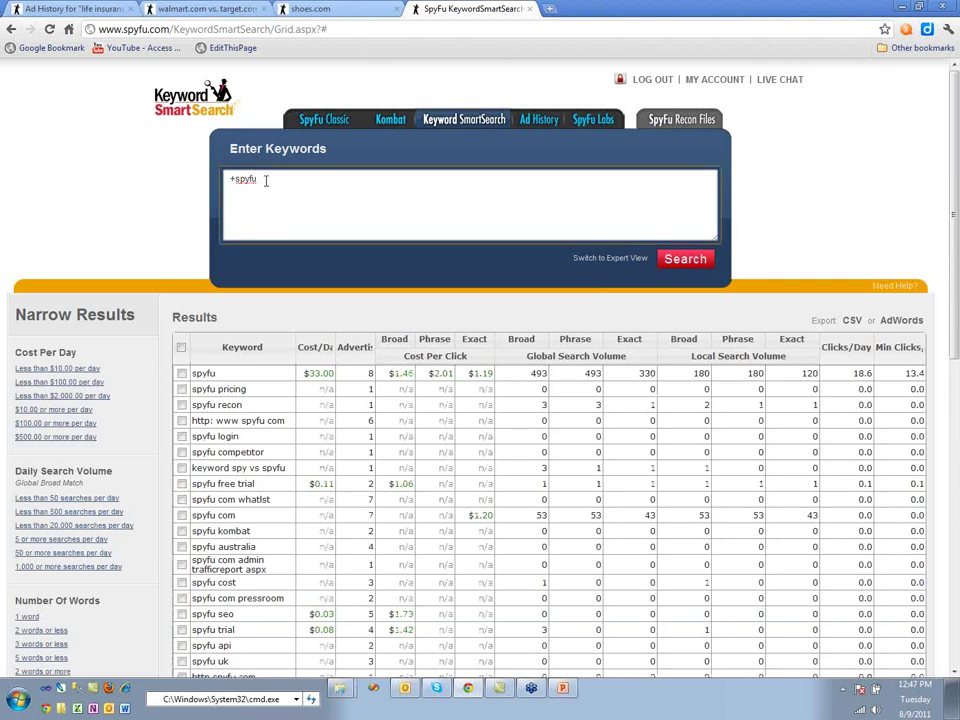
# Step: Change the keyword to the required fuzzy term +spyfu~, run the search and review the results
pyautogui.press('BackSpace')
pyautogui.write('~')
pyautogui.click(681, 264)
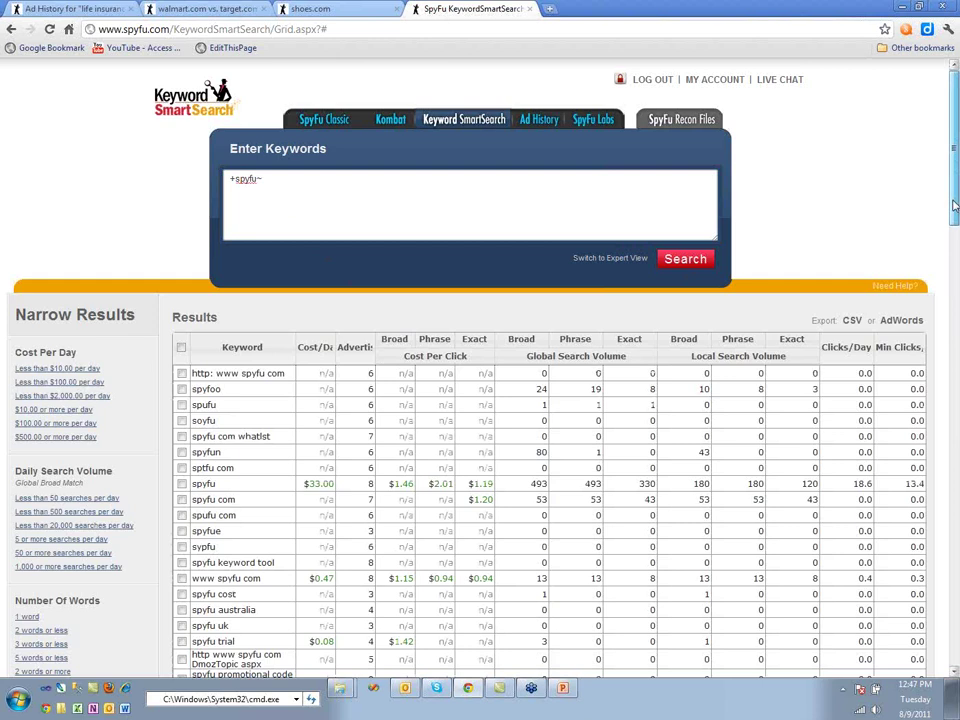
pyautogui.moveTo(953, 205); pyautogui.dragTo(957, 295)
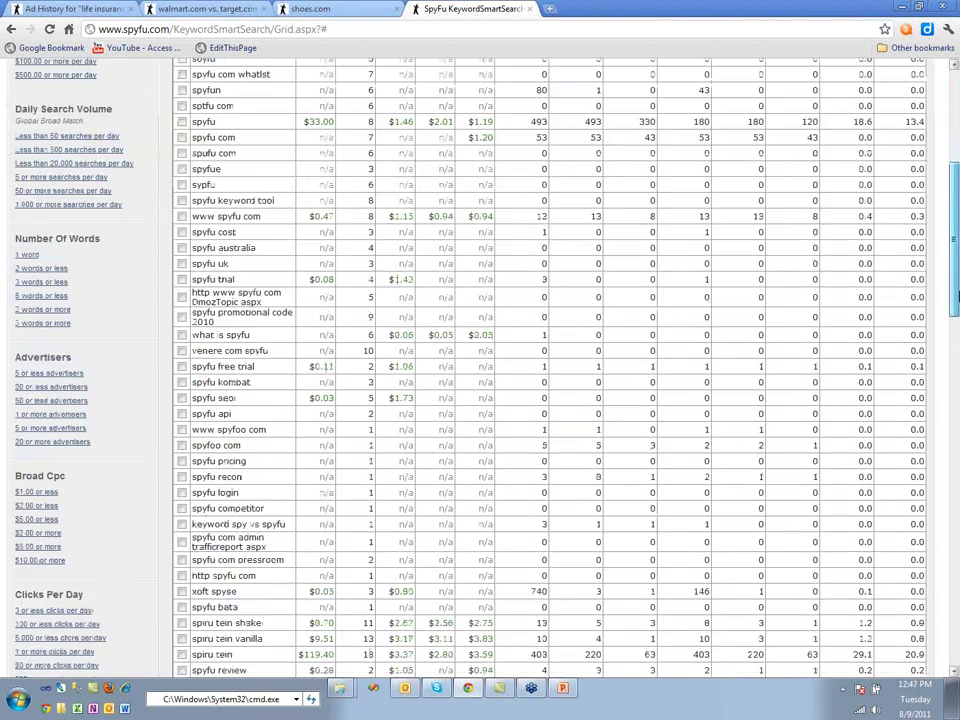
pyautogui.scroll(3, 957, 295)
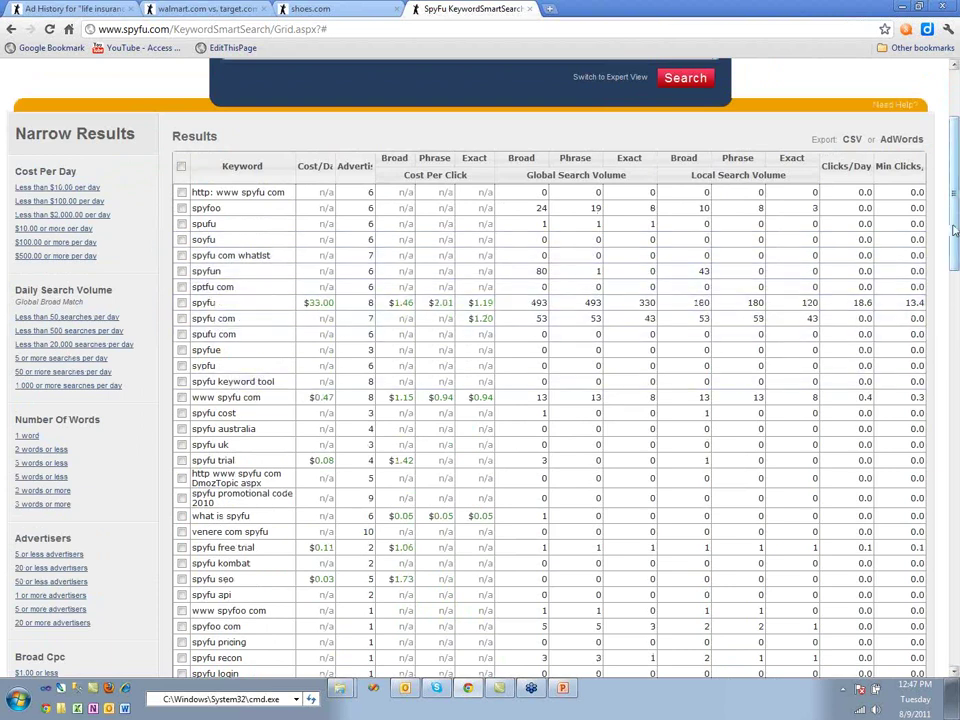
pyautogui.moveTo(953, 230); pyautogui.dragTo(953, 188)
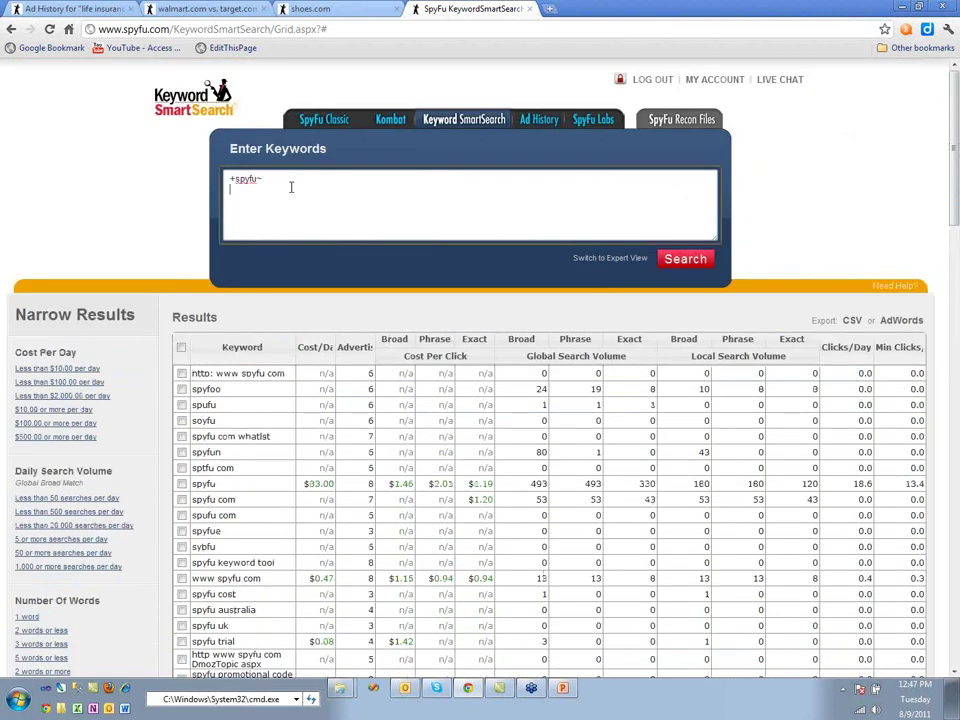
# Step: Search with -spyfu added on a second line, then change that term to plain spyfu and rerun the search
pyautogui.write('spyfu,')
pyautogui.click(697, 264)
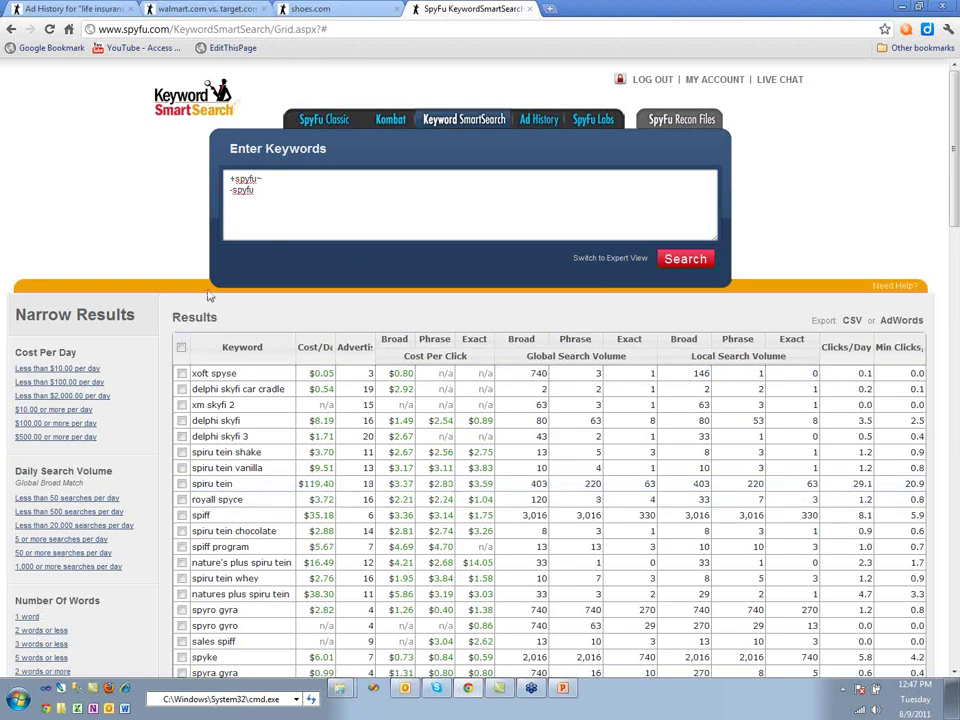
pyautogui.click(233, 189)
pyautogui.press('BackSpace')
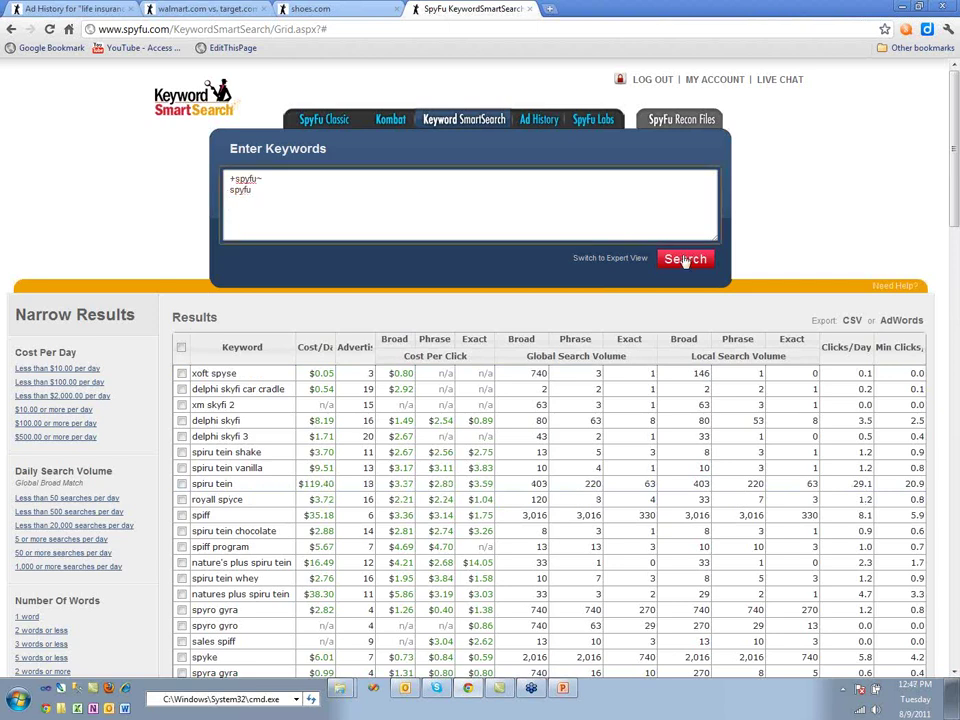
pyautogui.click(685, 260)
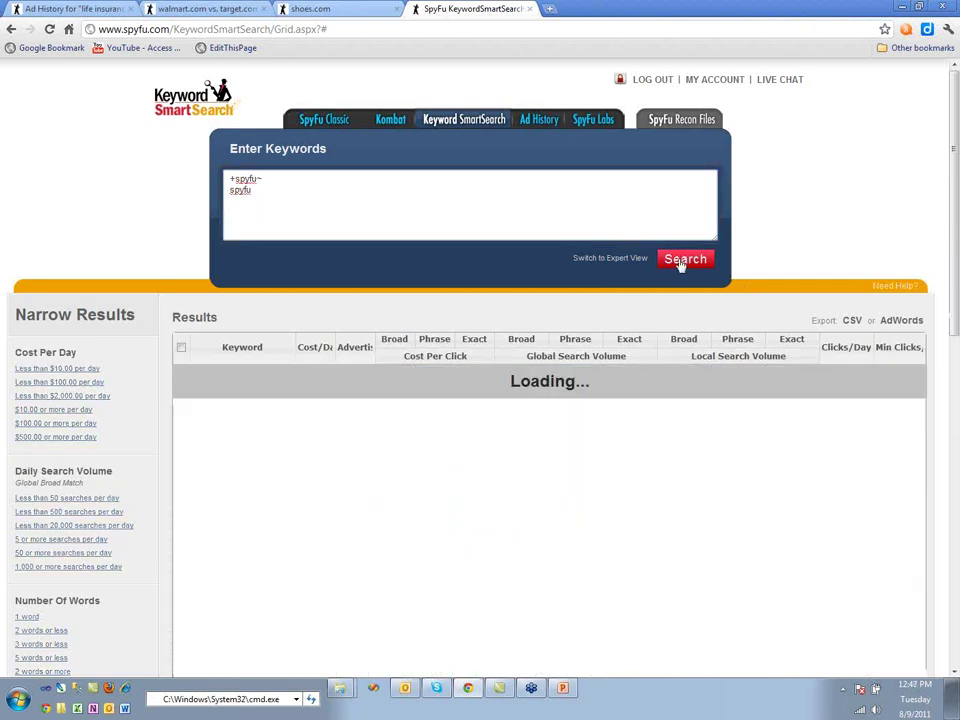
# Step: Add the excluded phrase -"spyfu" on a third line, run the search and sort the results by keyword
pyautogui.click(270, 193)
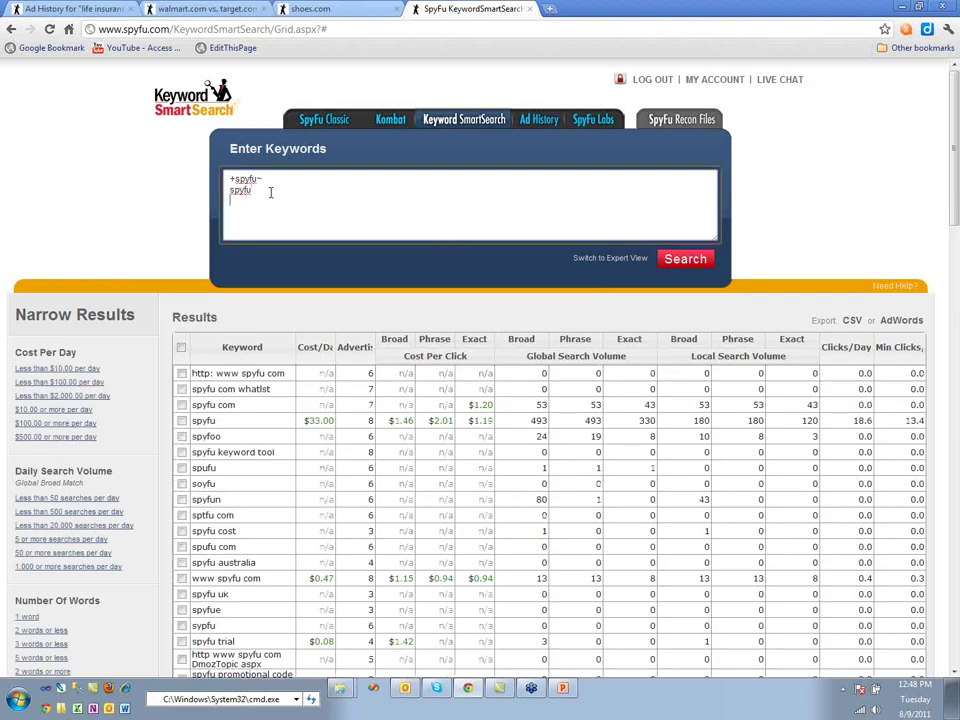
pyautogui.write('-"spyfu"')
pyautogui.click(684, 261)
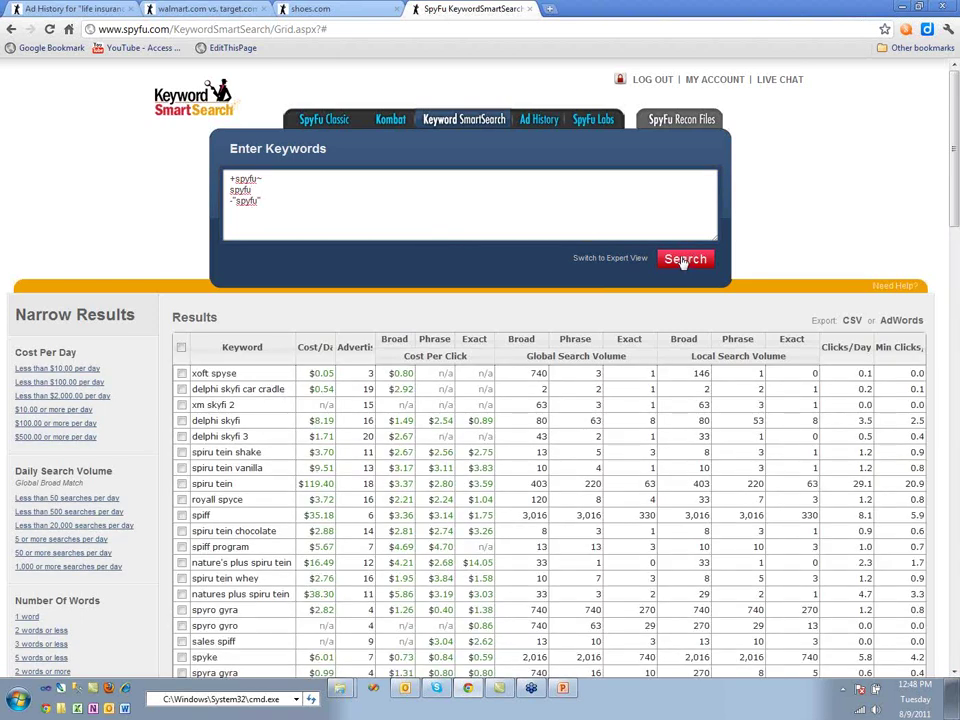
pyautogui.click(262, 356)
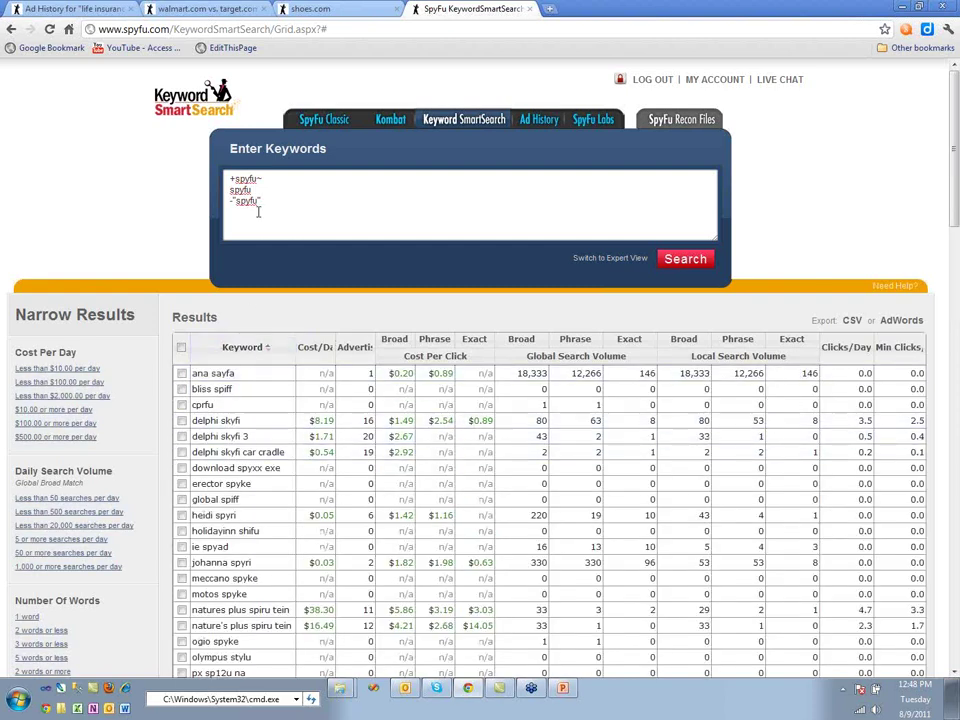
# Step: Delete the excluded phrase -"spyfu" from the query and rerun the search
pyautogui.moveTo(262, 201); pyautogui.dragTo(204, 203)
pyautogui.press('BackSpace')
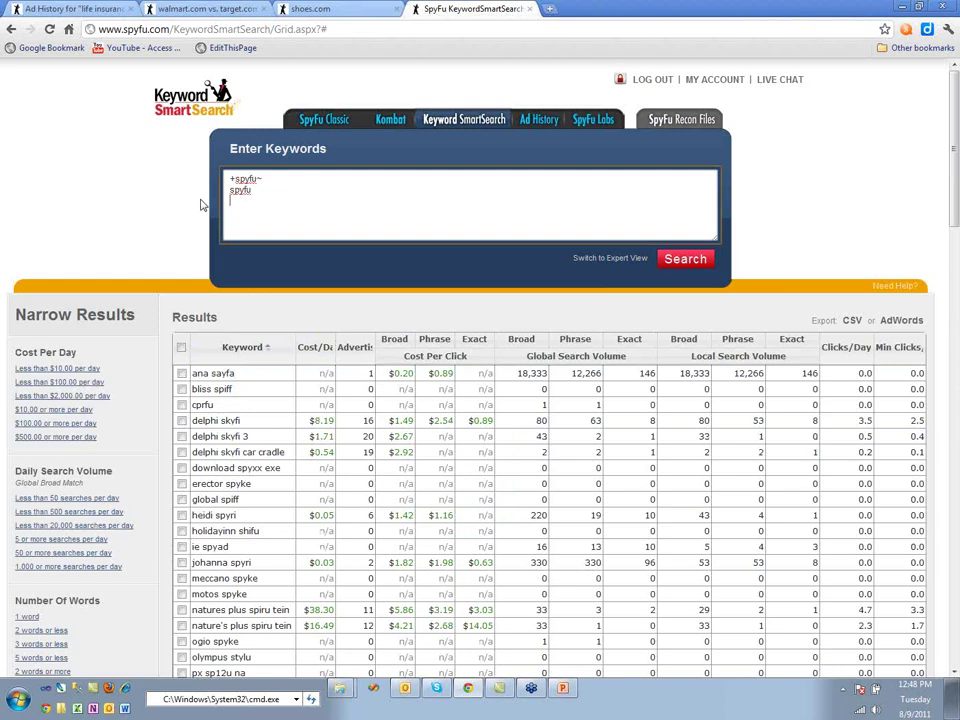
pyautogui.click(710, 259)
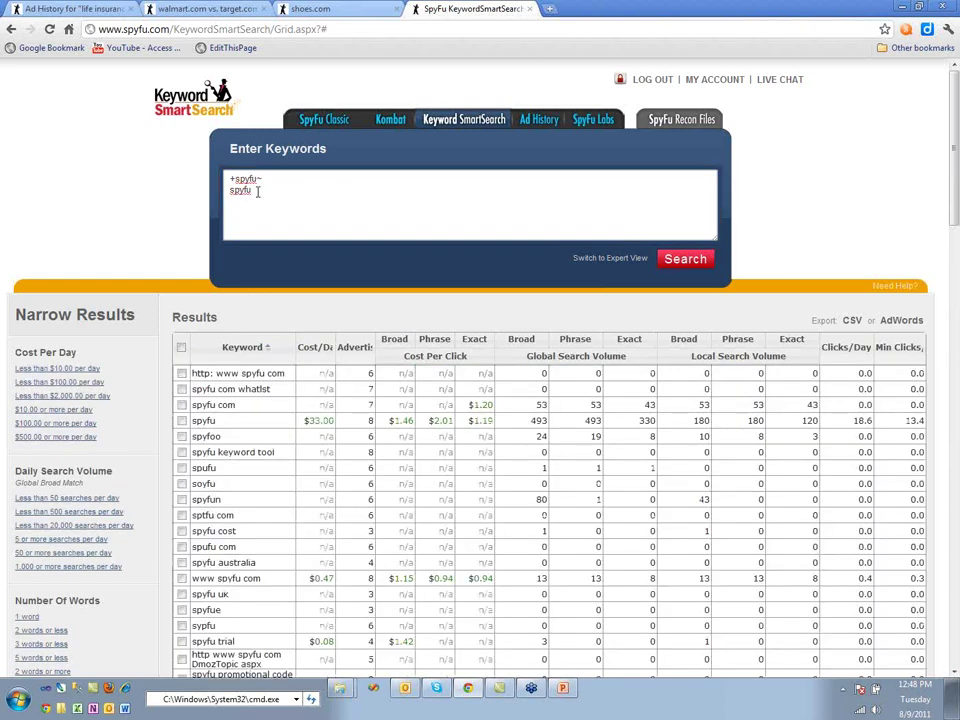
# Step: Delete the plain spyfu line, rerun the search with only +spyfu~ and review the keyword list
pyautogui.moveTo(252, 190); pyautogui.dragTo(212, 193)
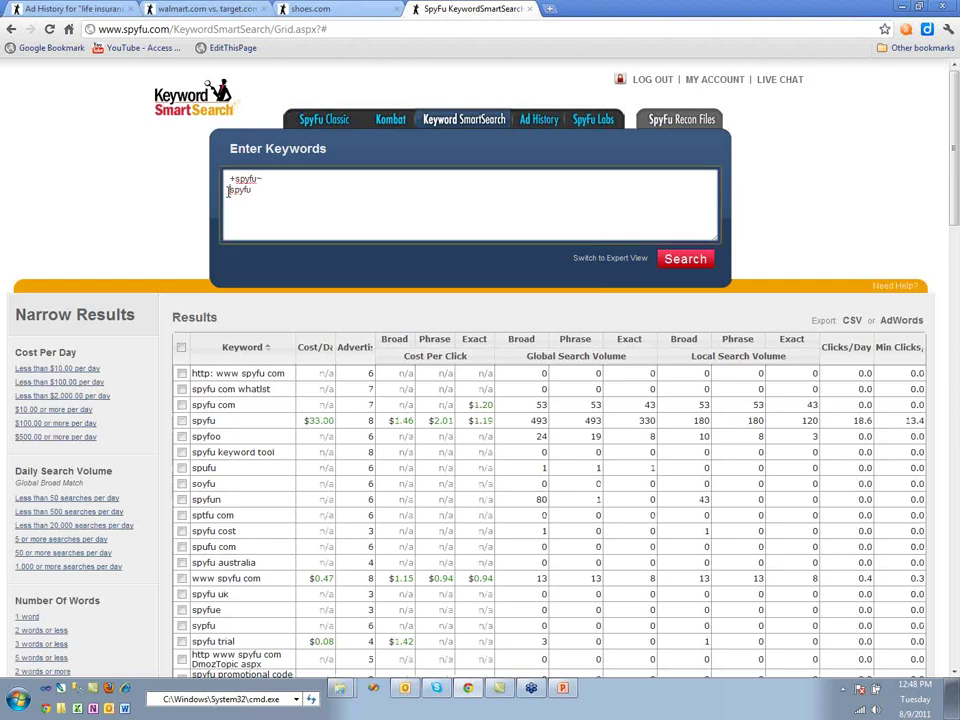
pyautogui.press('BackSpace')
pyautogui.click(679, 268)
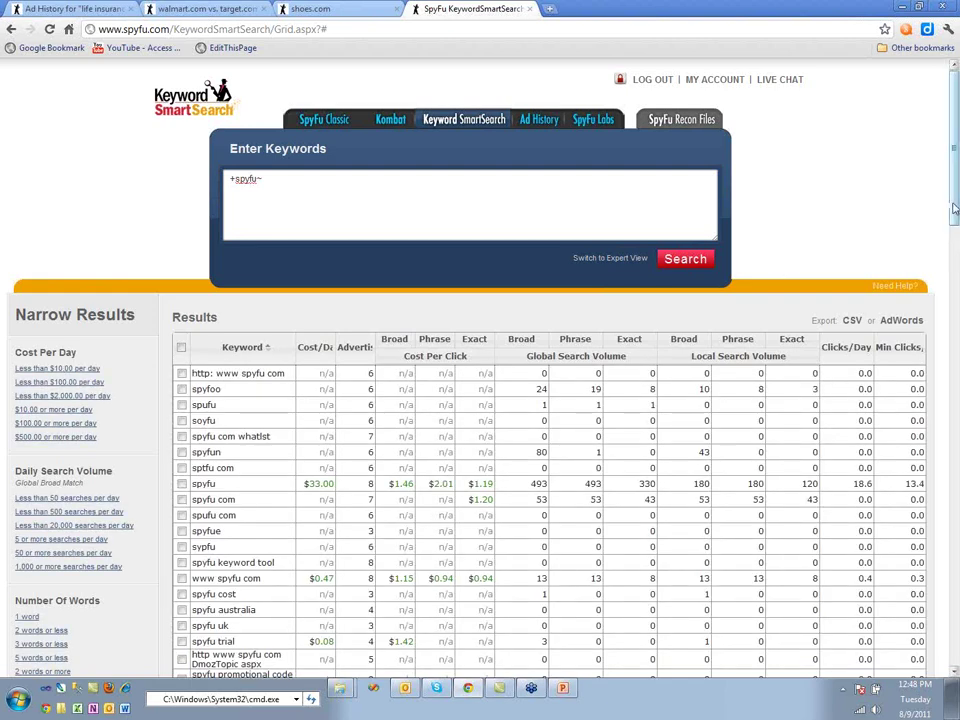
pyautogui.moveTo(954, 208); pyautogui.dragTo(952, 252)
pyautogui.scroll(-7, 937, 335)
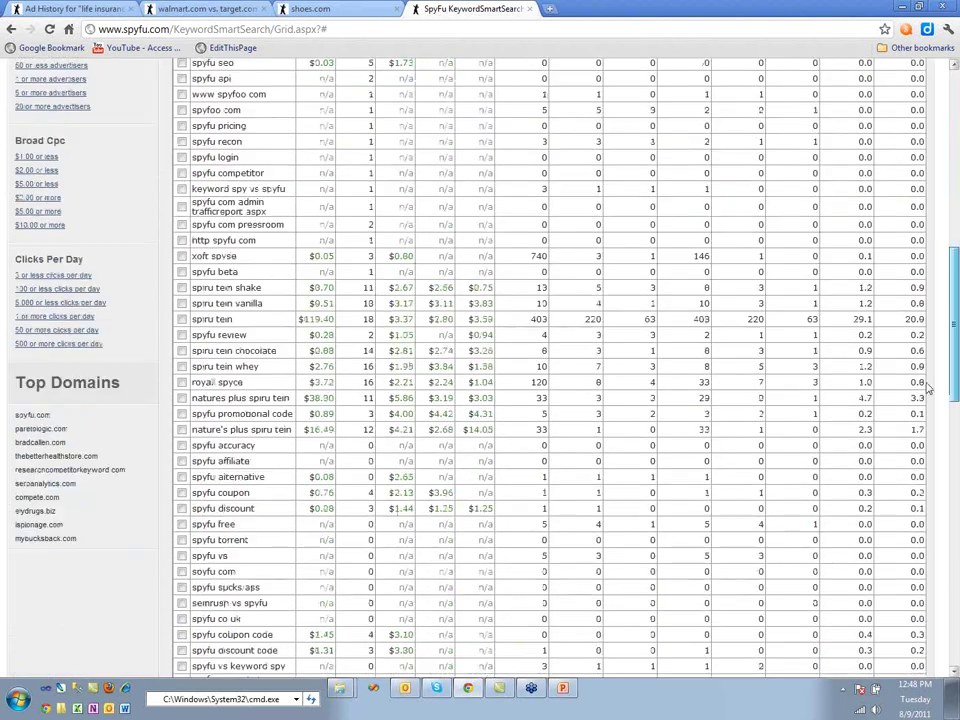
pyautogui.scroll(-3, 938, 452)
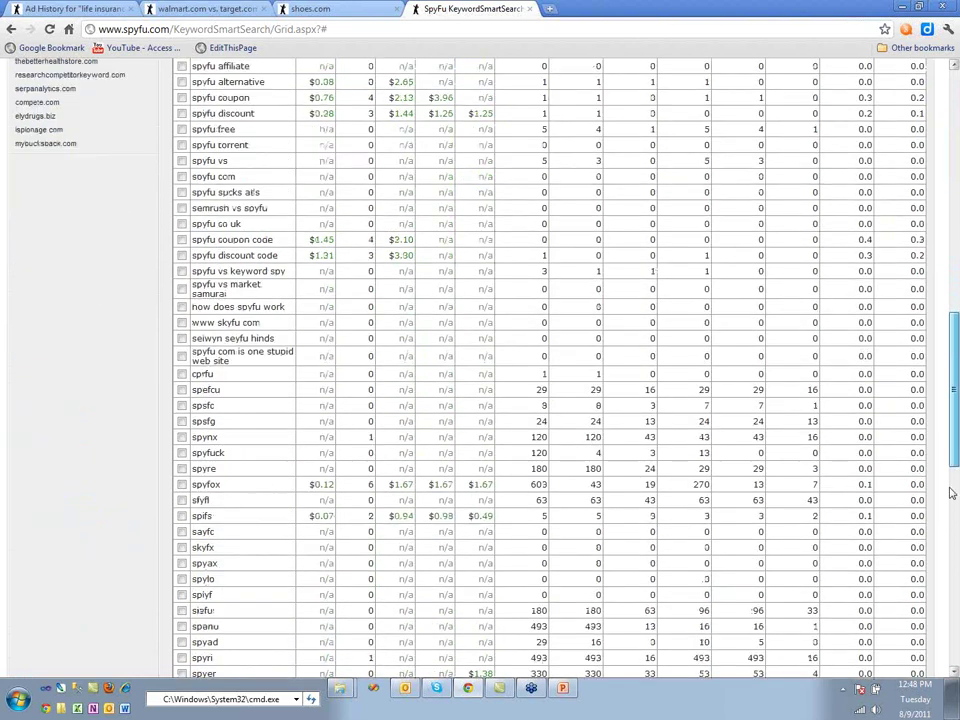
pyautogui.moveTo(957, 517); pyautogui.dragTo(953, 70)
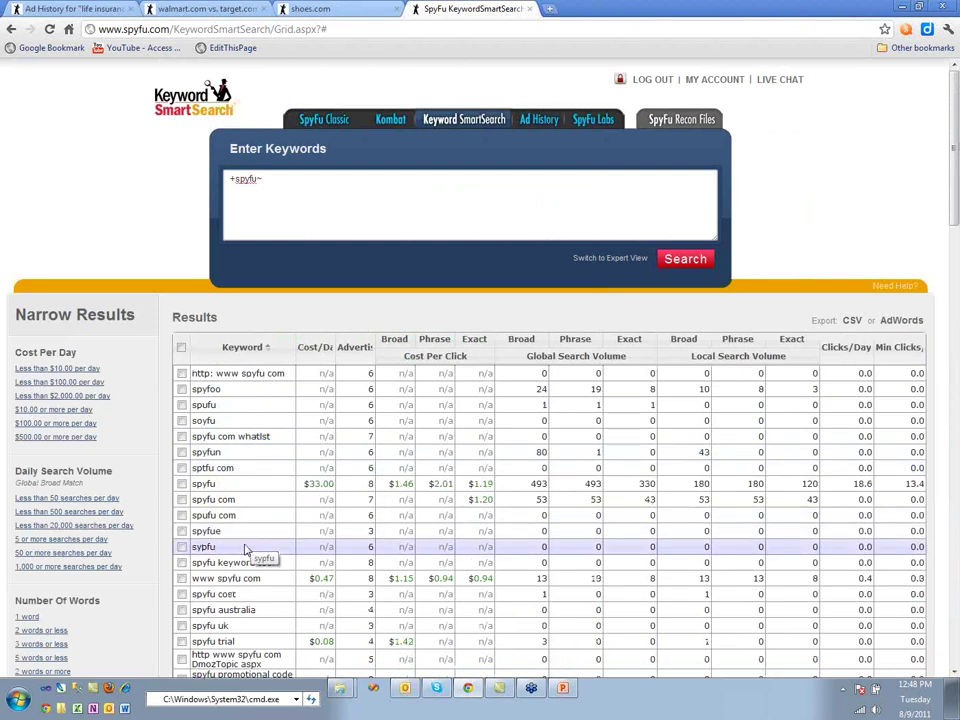
# Step: Clear the query, switch to Expert View and remove all the site: terms from its keyword box
pyautogui.click(271, 191)
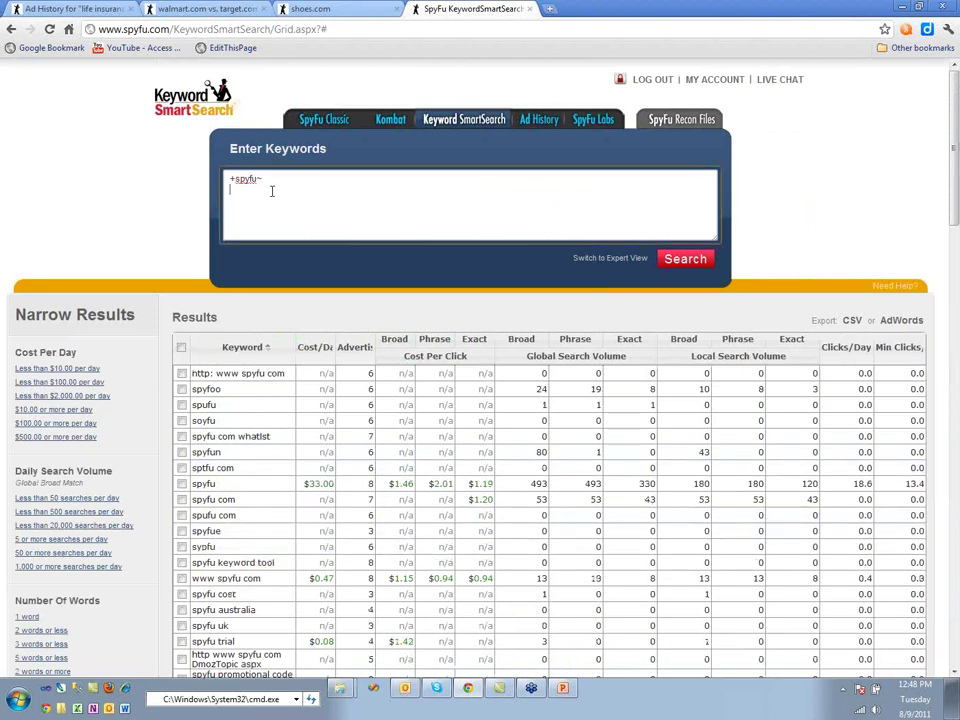
pyautogui.write('-s')
pyautogui.hotkey('ctrl', 'a')
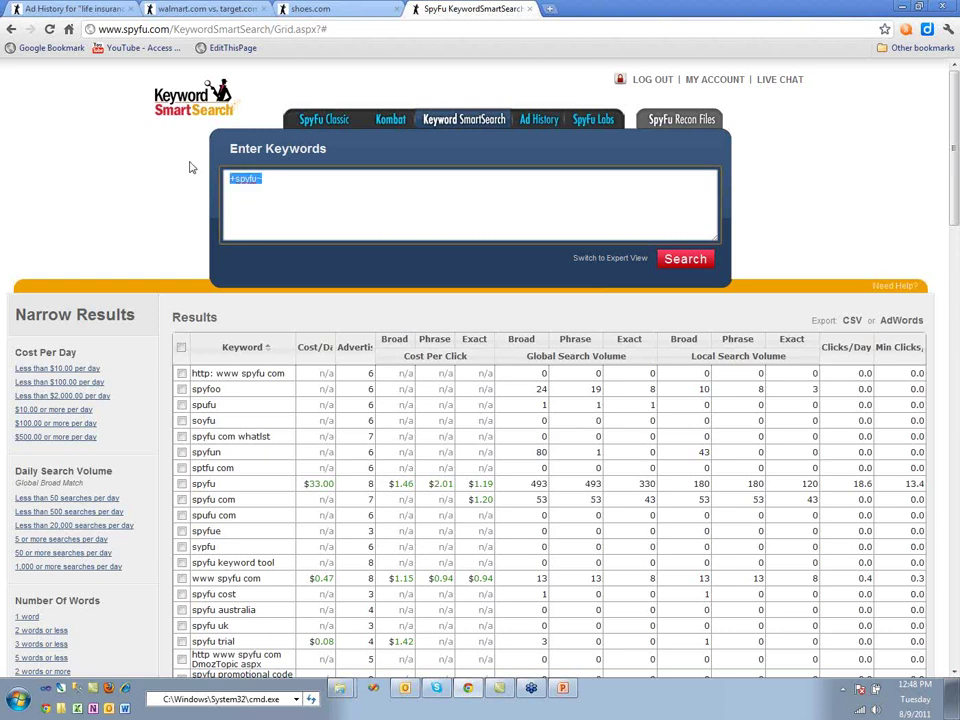
pyautogui.press('BackSpace')
pyautogui.click(603, 258)
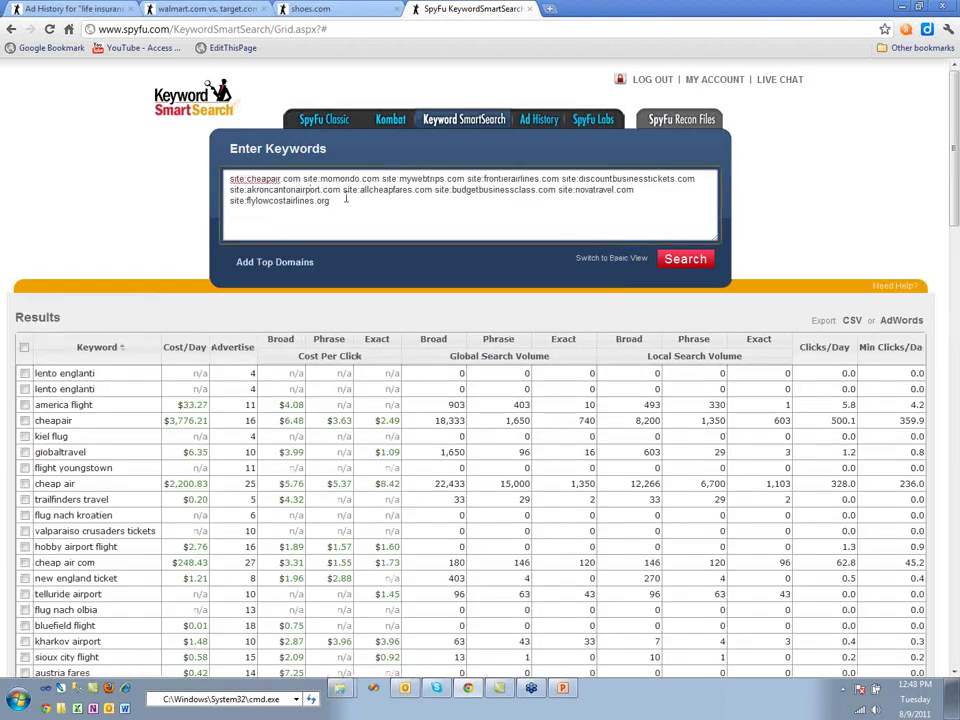
pyautogui.hotkey('ctrl', 'a')
pyautogui.press('BackSpace')
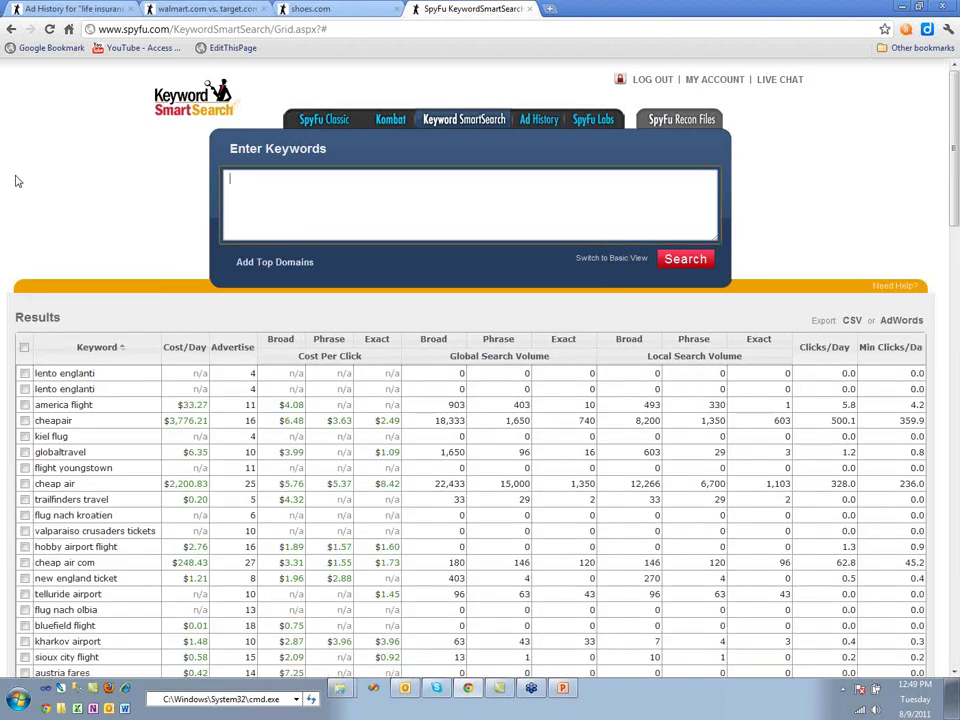
# Step: Enter +spyfu~ and the excluded term -spyfu on separate lines in Expert View and run the search
pyautogui.write('+spyfu~')
pyautogui.press('Return')
pyautogui.write('pyfu')
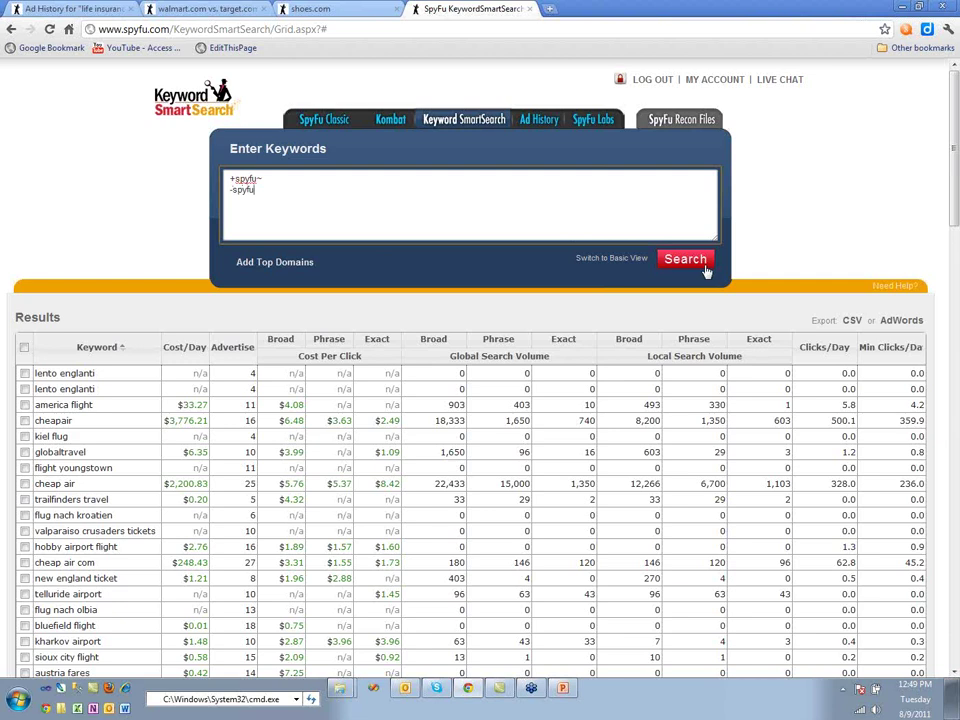
pyautogui.click(695, 268)
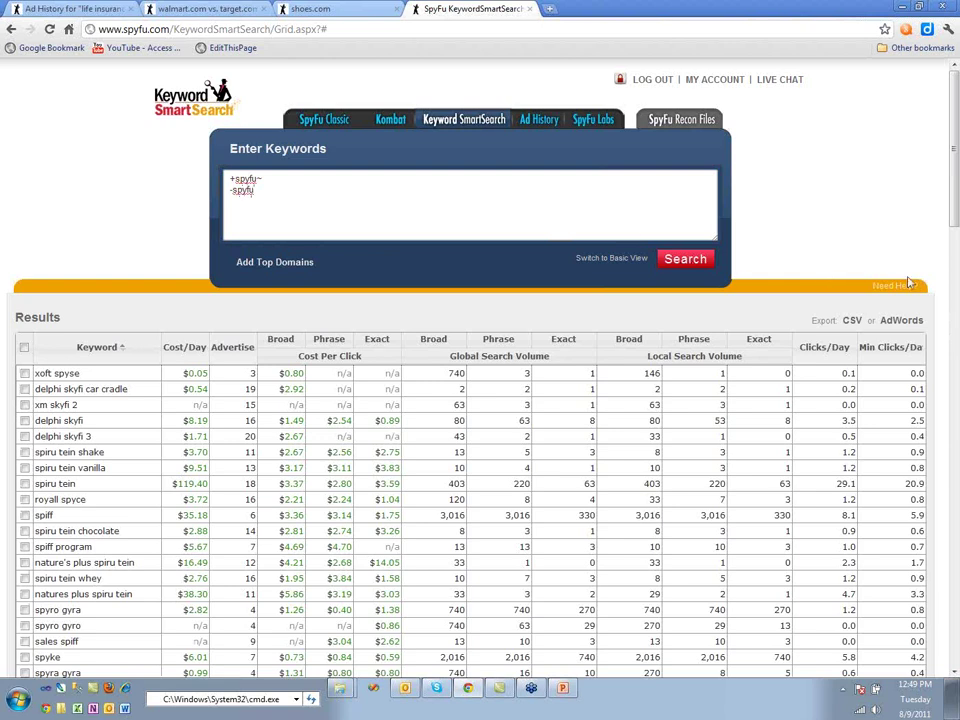
pyautogui.moveTo(955, 205); pyautogui.dragTo(915, 227)
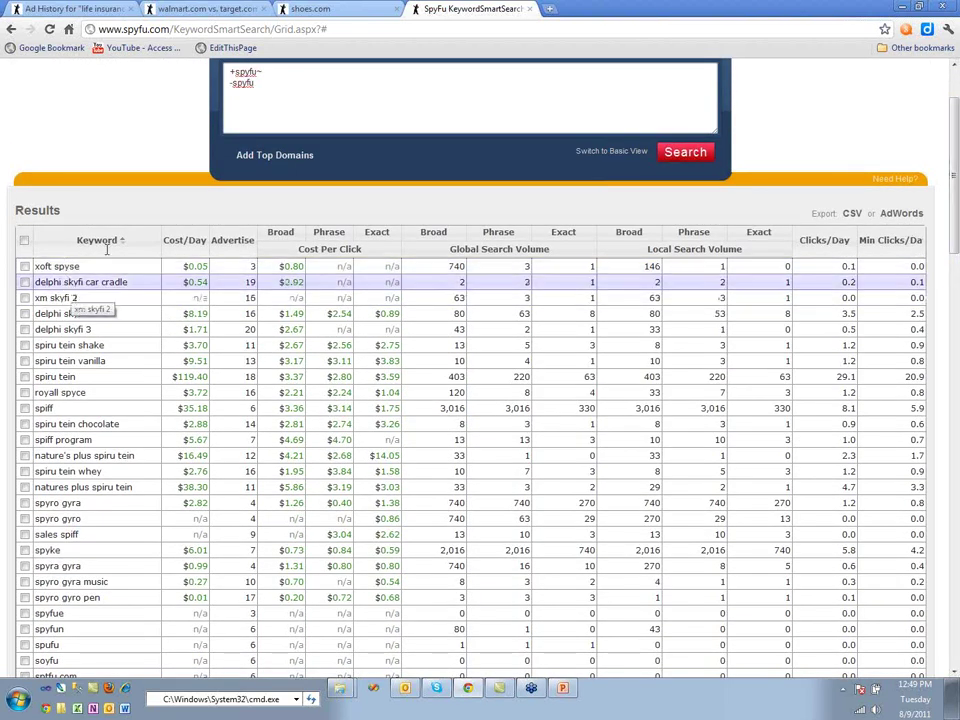
# Step: Add the excluded wildcard term -sky* on a new line and rerun the search
pyautogui.press('Return')
pyautogui.write('-s')
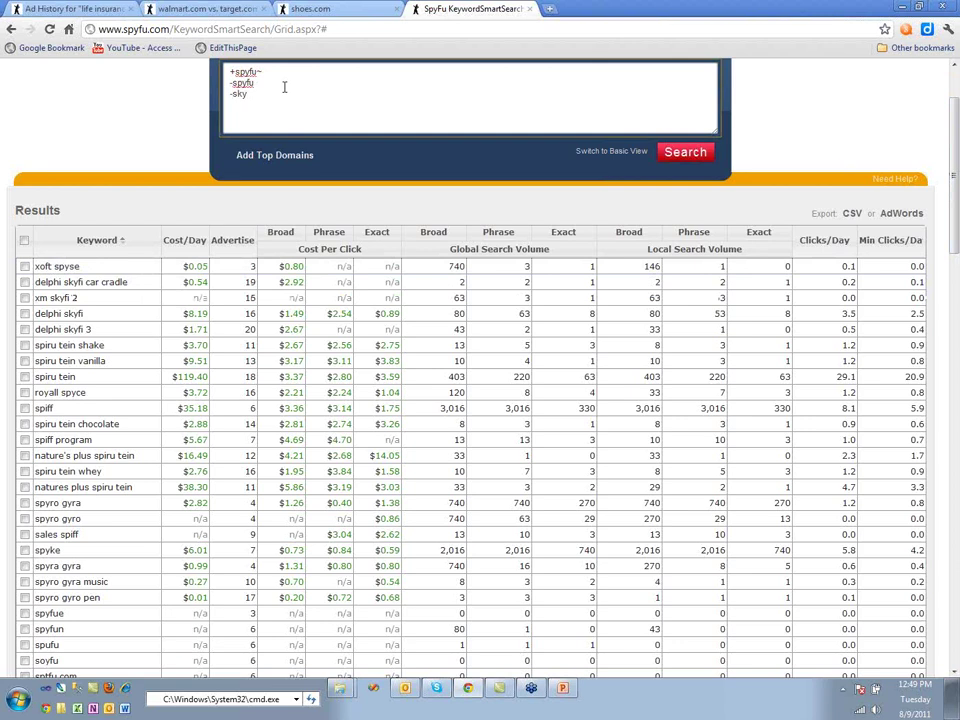
pyautogui.write('ky')
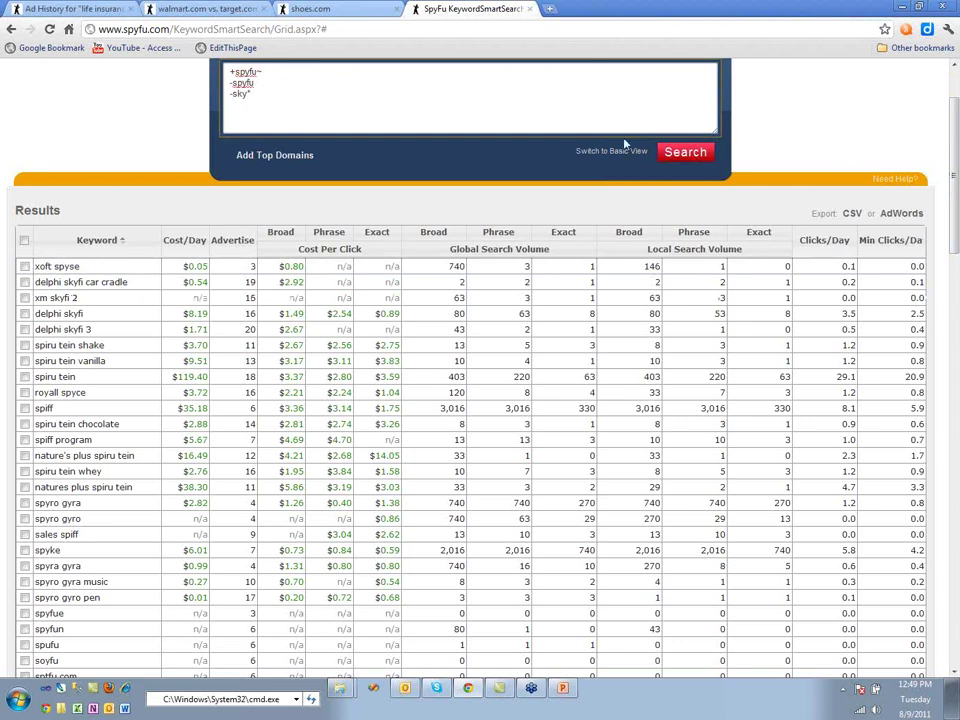
pyautogui.click(683, 152)
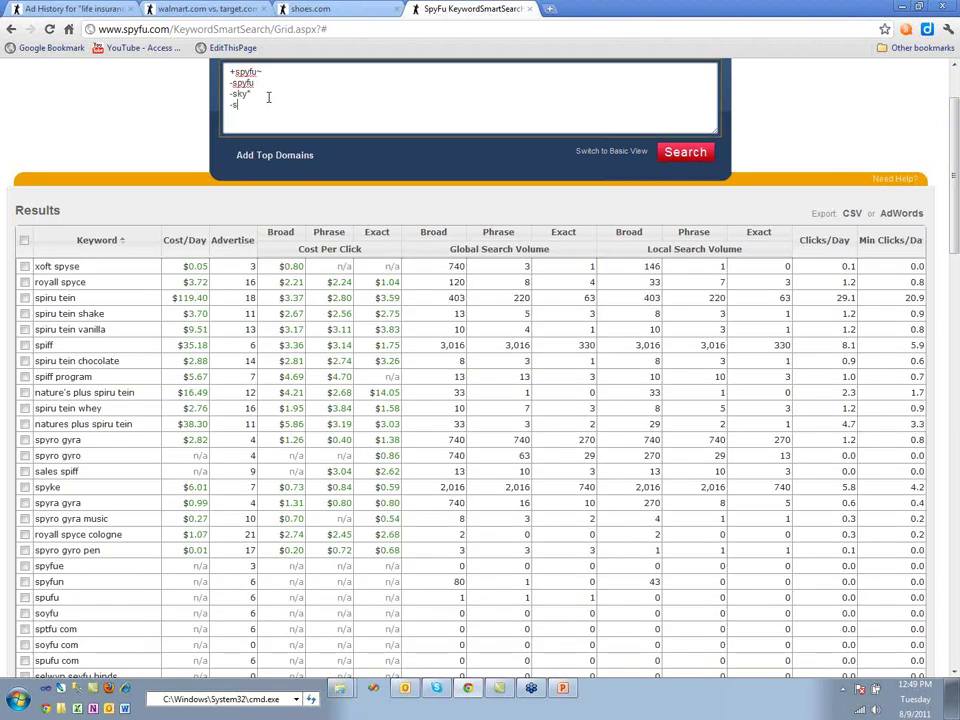
# Step: Add the excluded terms -spir* and -spi on new lines, running the search after each one
pyautogui.write('-spiru*')
pyautogui.click(698, 161)
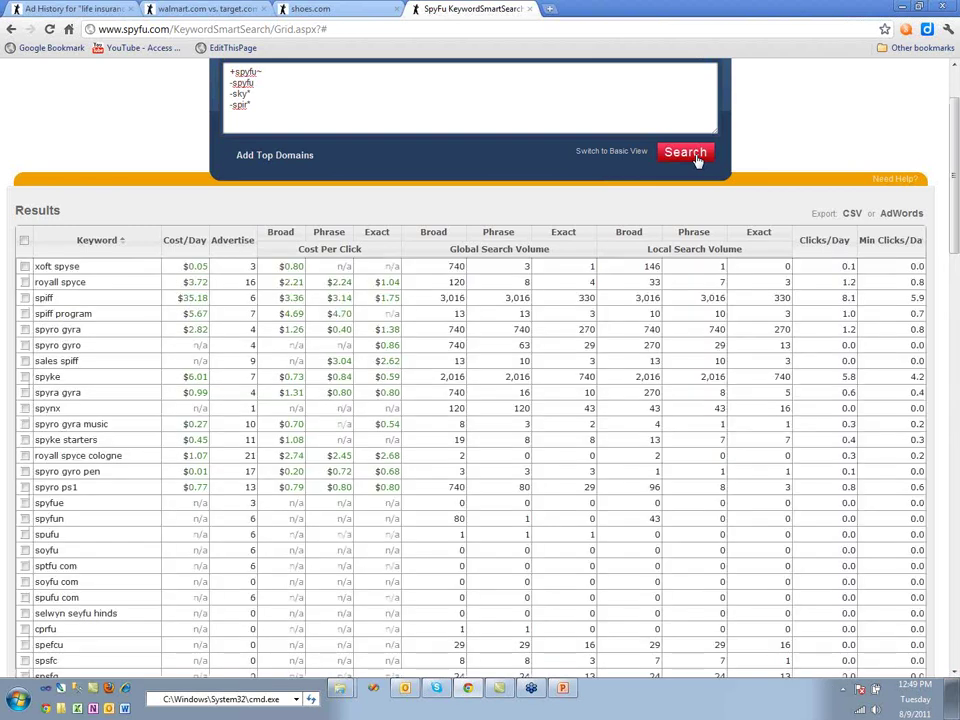
pyautogui.click(261, 112)
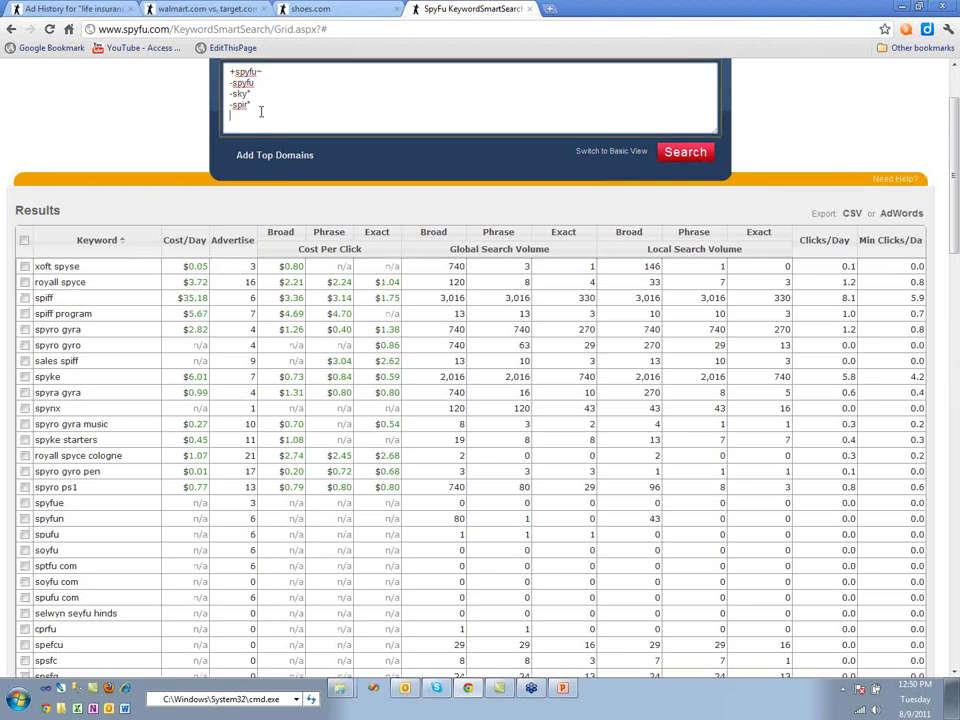
pyautogui.write('-spy')
pyautogui.click(703, 165)
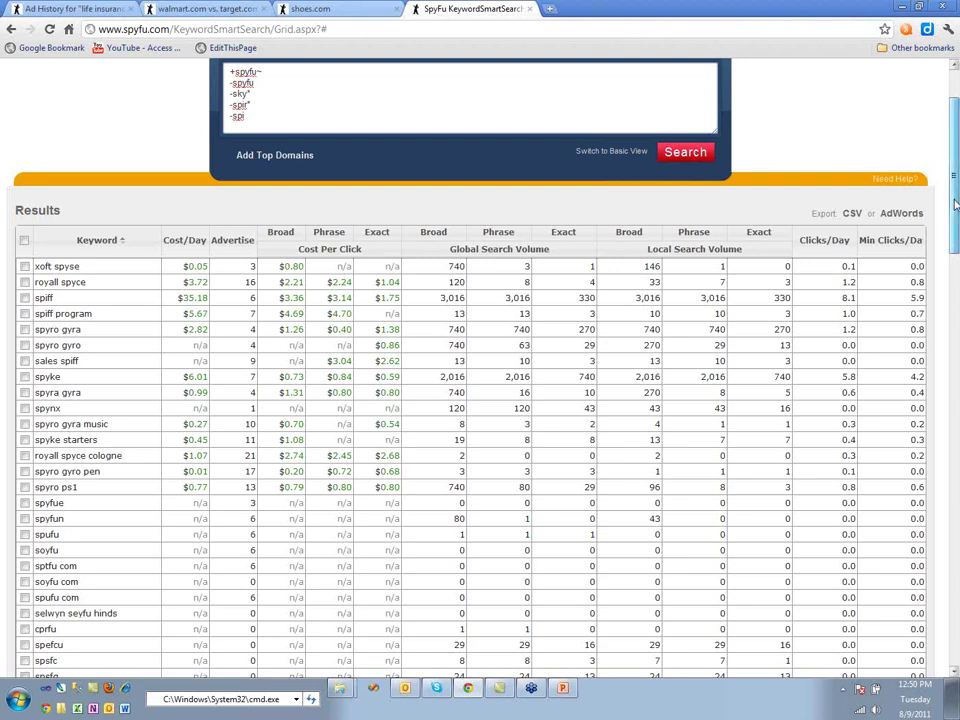
# Step: Select the misspelled keywords from spyfue through spufu com in the results list
pyautogui.moveTo(955, 205)
pyautogui.mouseDown()
pyautogui.moveTo(936, 396)
pyautogui.moveTo(928, 240)
pyautogui.moveTo(939, 190)
pyautogui.moveTo(943, 212)
pyautogui.moveTo(943, 204)
pyautogui.mouseUp()
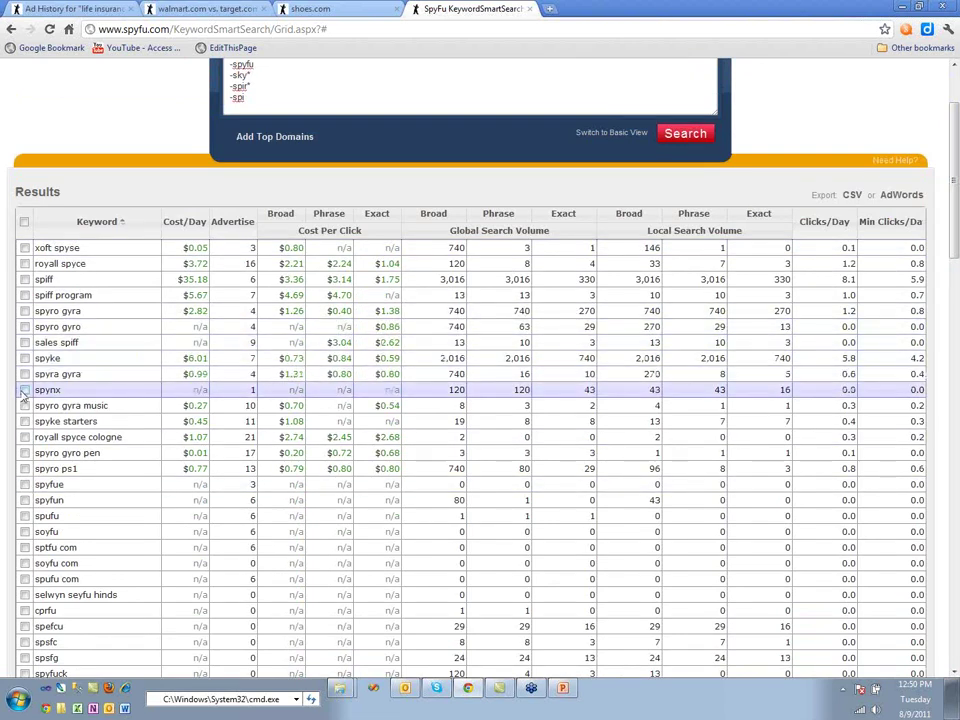
pyautogui.click(24, 485)
pyautogui.click(24, 500)
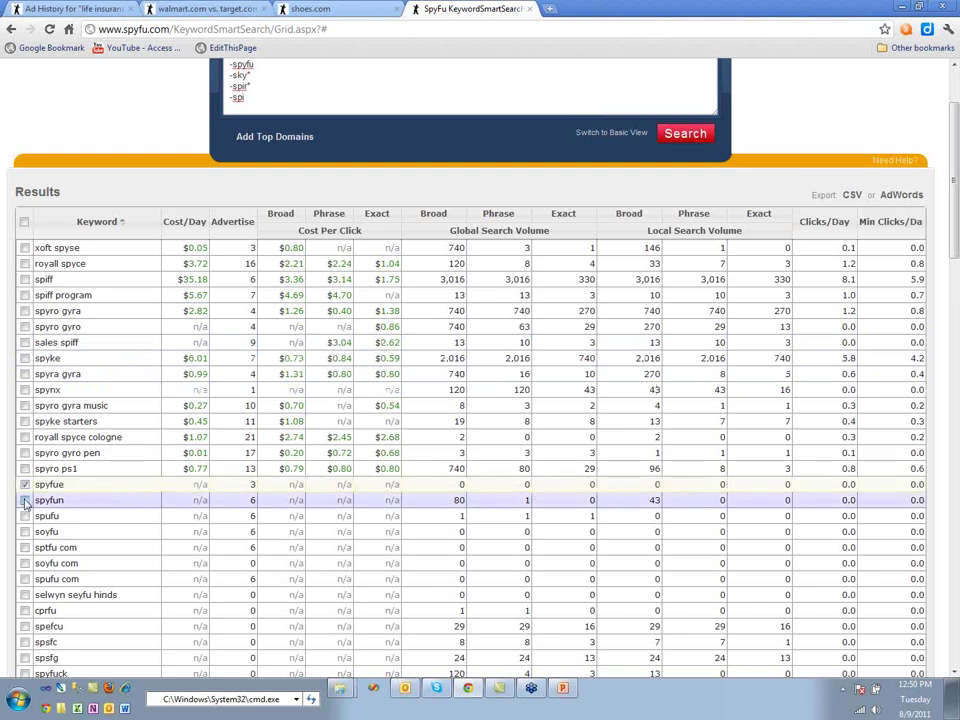
pyautogui.click(24, 516)
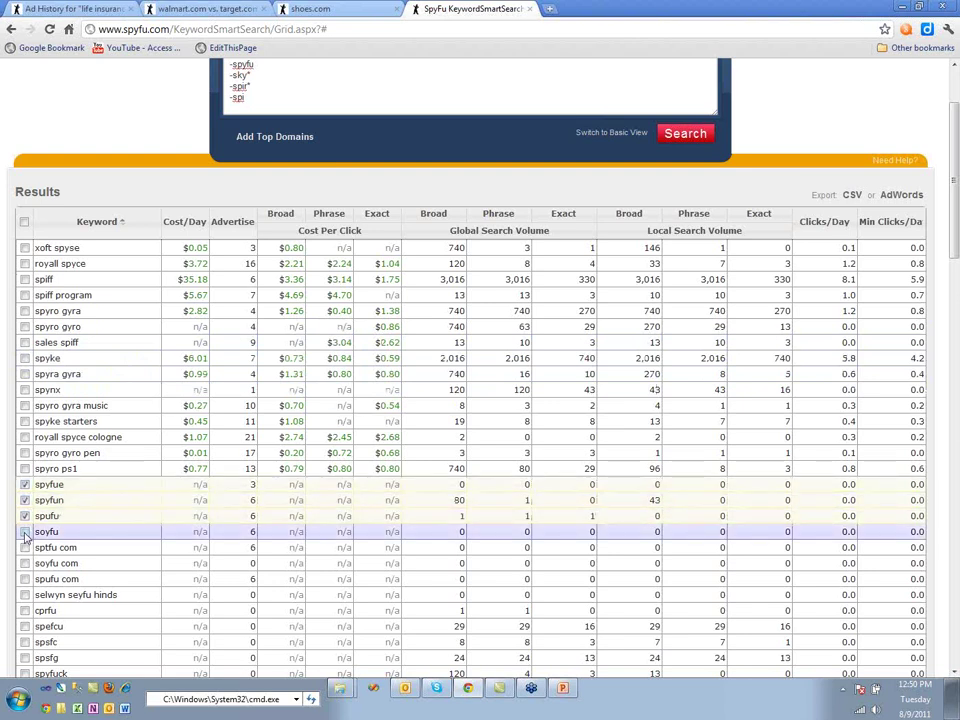
pyautogui.click(24, 532)
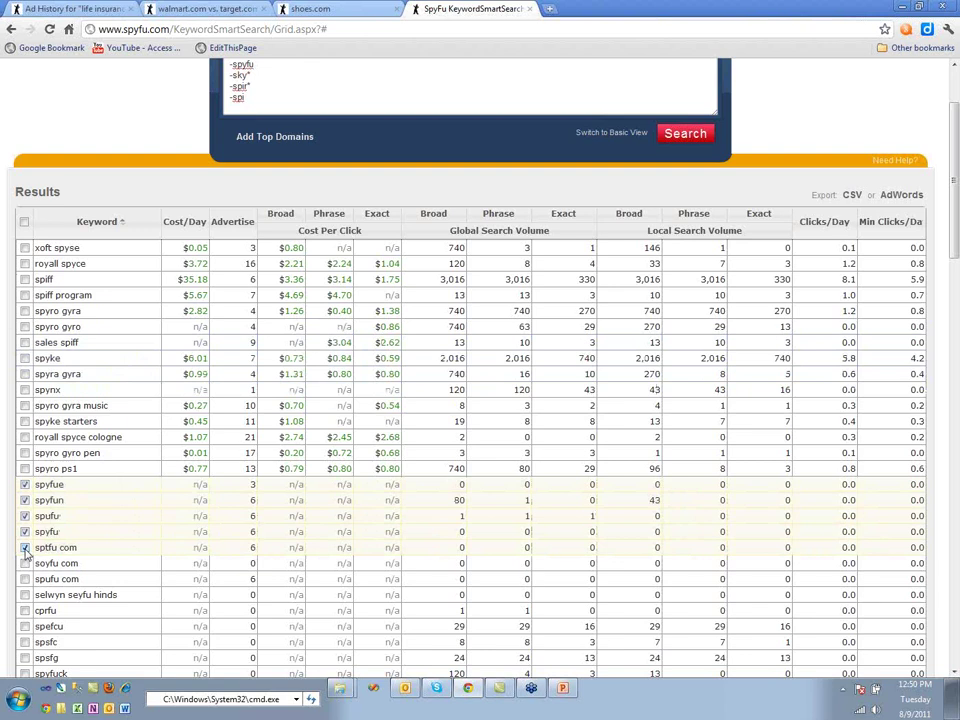
pyautogui.click(24, 548)
pyautogui.click(24, 563)
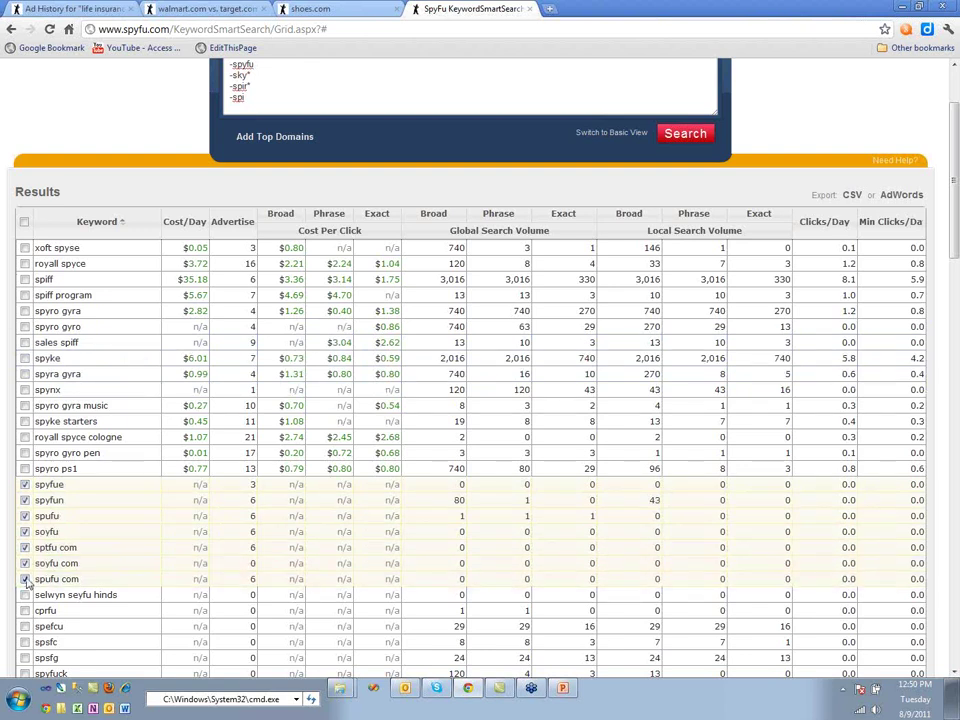
# Step: Add the keywords spyfuck, sypfu and spyre to the selected misspellings in the results list
pyautogui.click(24, 579)
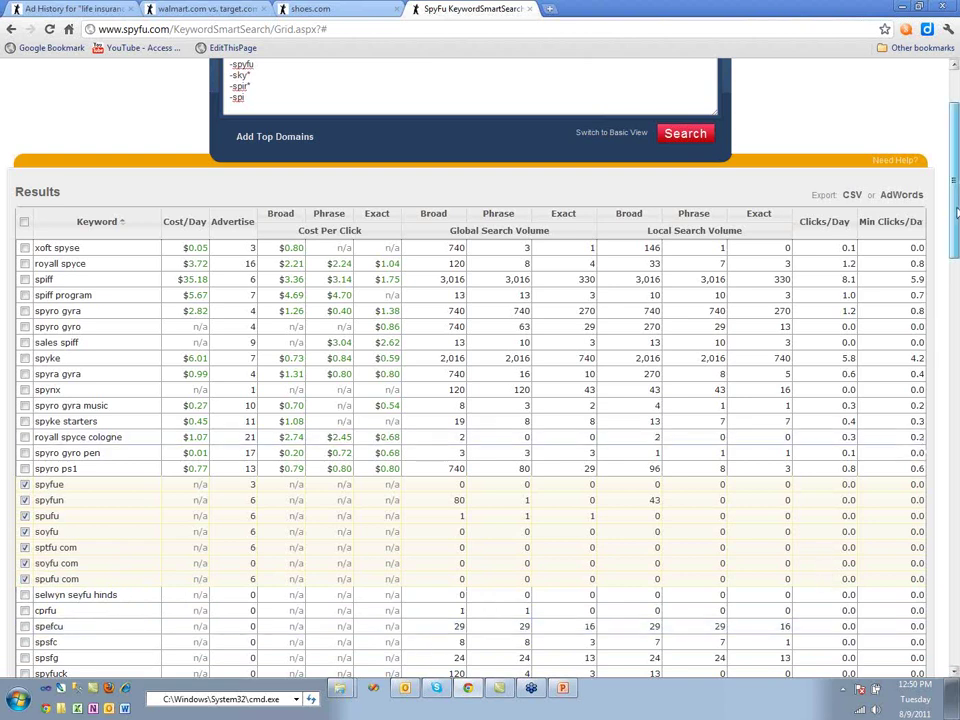
pyautogui.moveTo(955, 213); pyautogui.dragTo(953, 270)
pyautogui.click(25, 456)
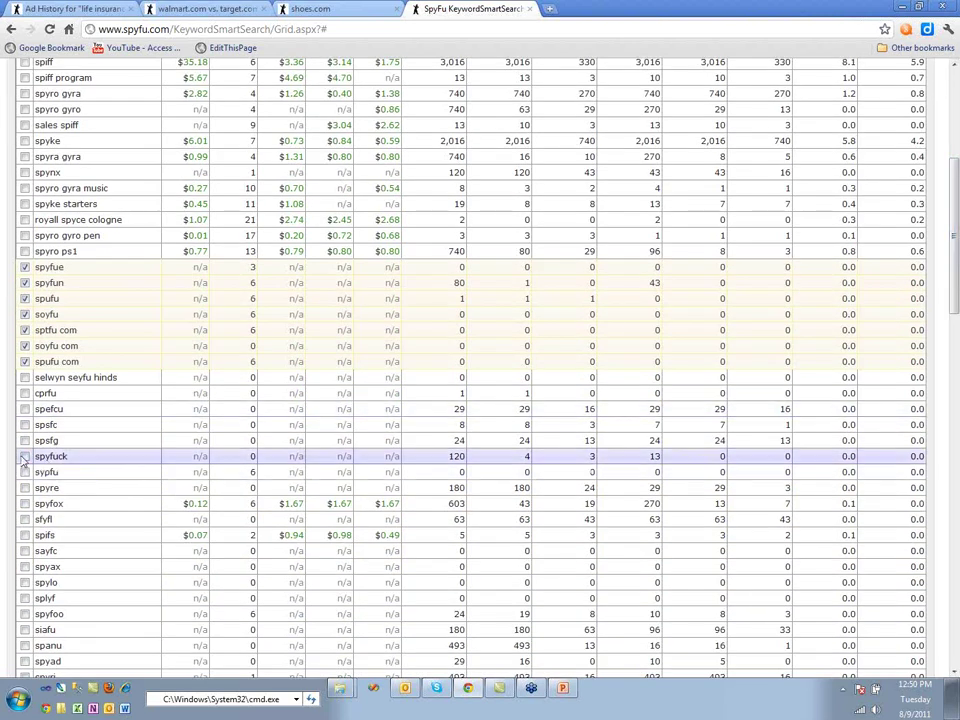
pyautogui.click(25, 472)
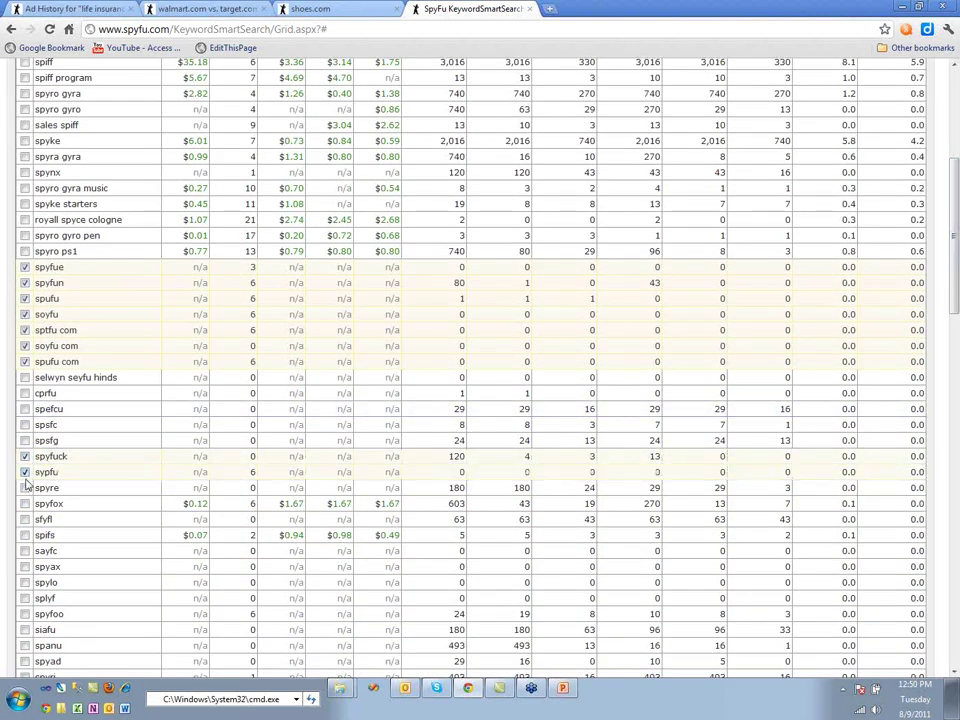
pyautogui.click(25, 488)
pyautogui.click(25, 503)
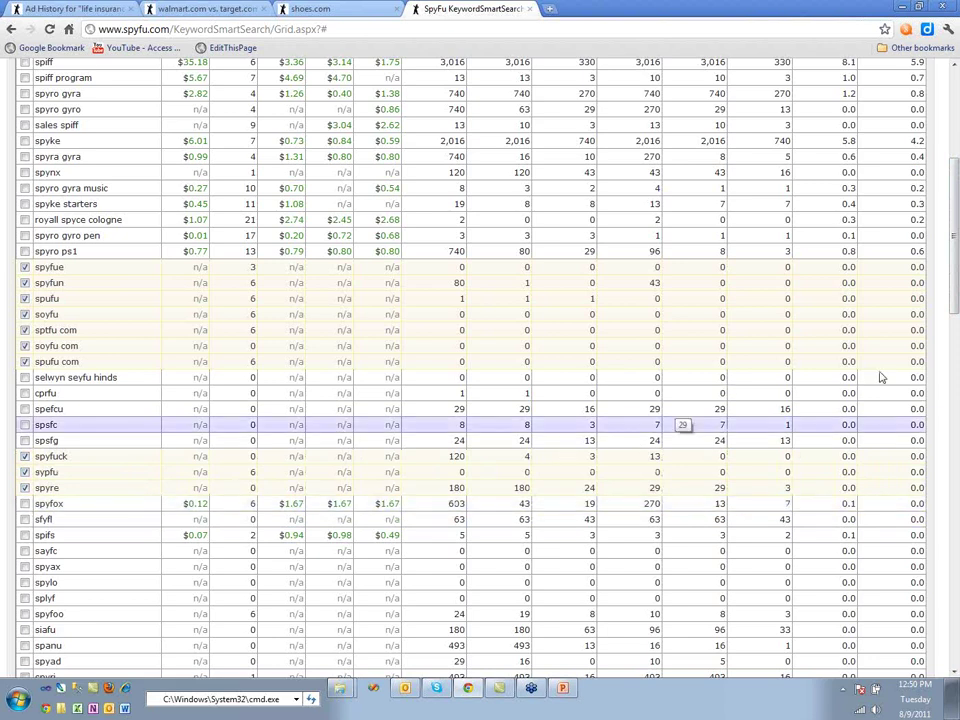
# Step: Open the AdWords export, set the bid multiplier to 2.0, include the Phrase Match type, and exclude the bid amount
pyautogui.scroll(4, 955, 300)
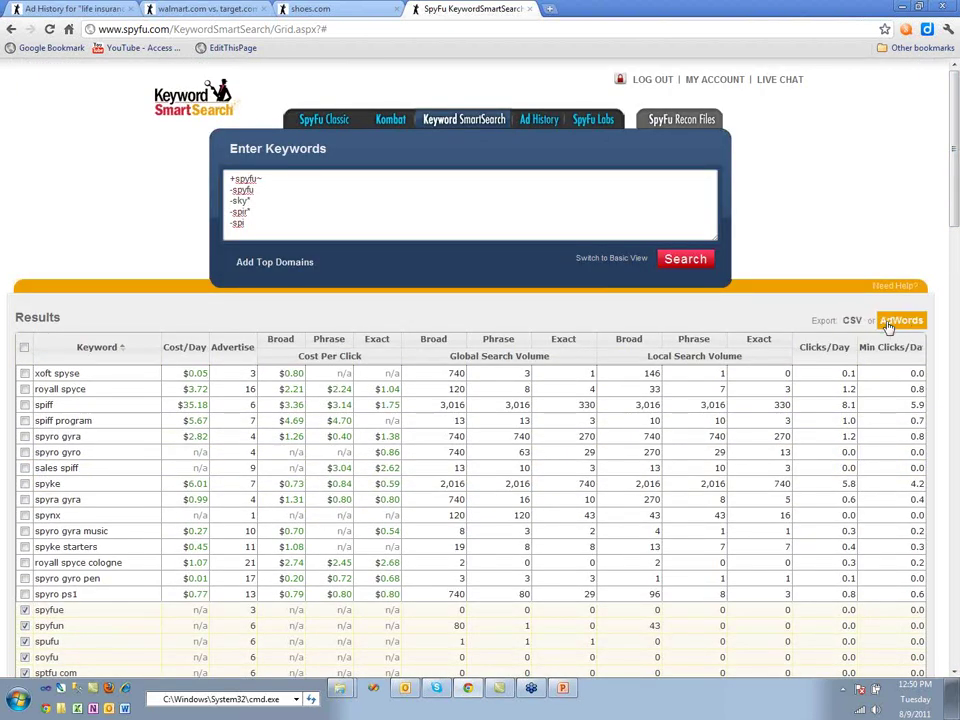
pyautogui.click(898, 321)
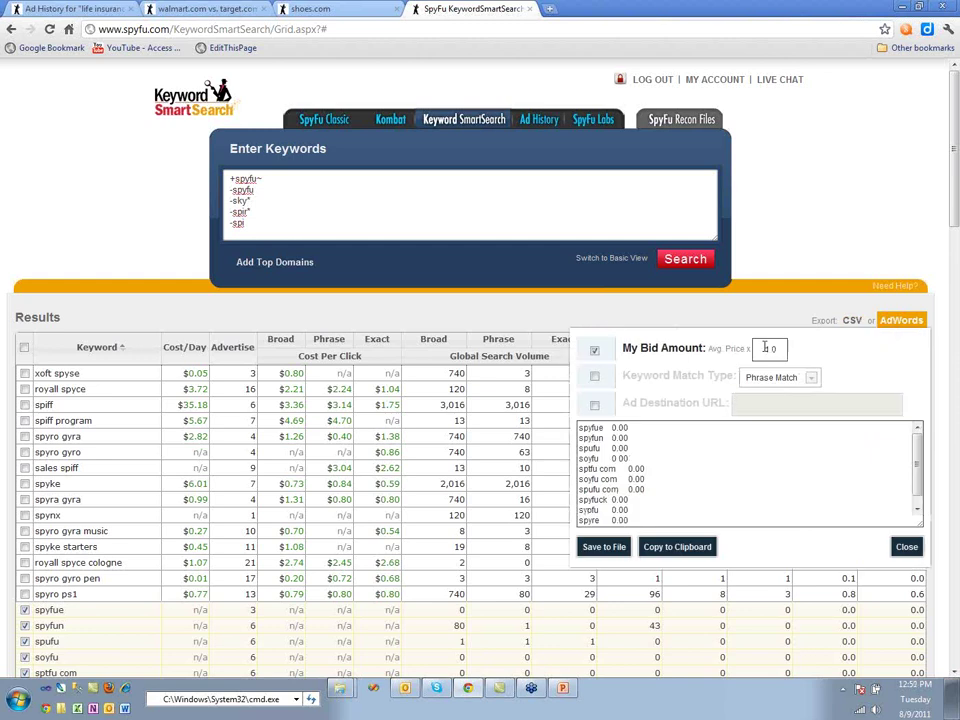
pyautogui.moveTo(777, 350); pyautogui.dragTo(749, 350)
pyautogui.write('2.0')
pyautogui.click(594, 377)
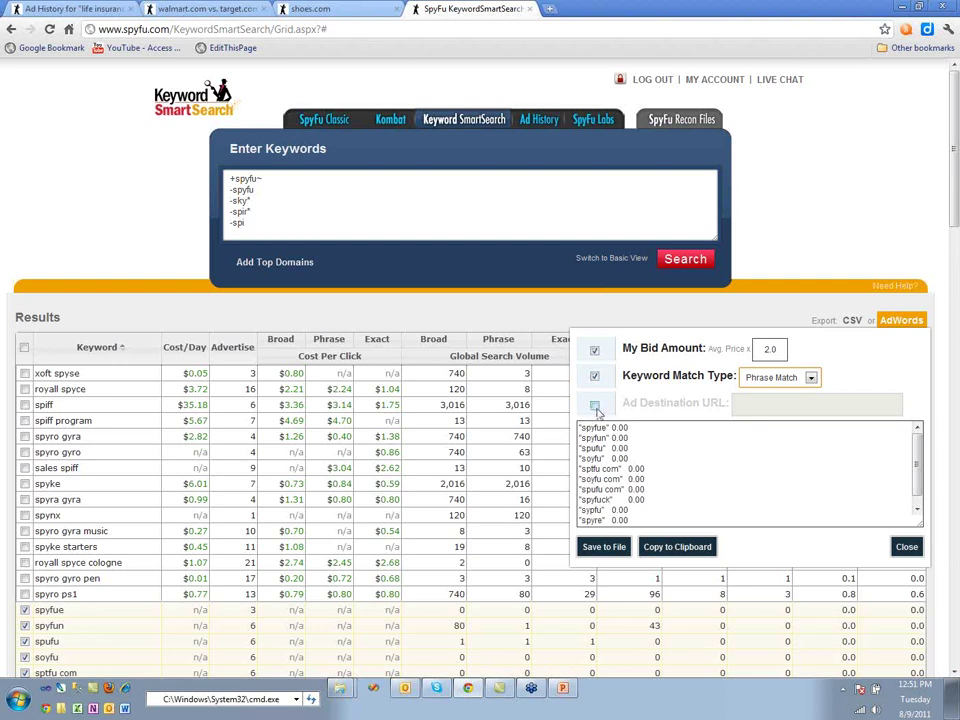
pyautogui.click(594, 350)
pyautogui.click(594, 404)
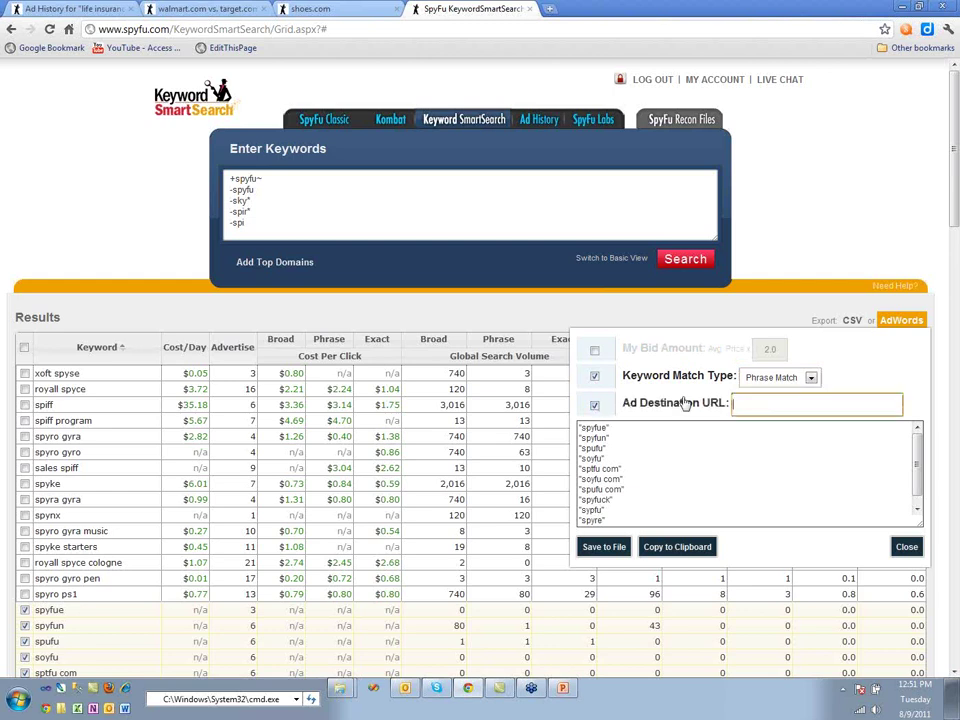
pyautogui.write('ww.p')
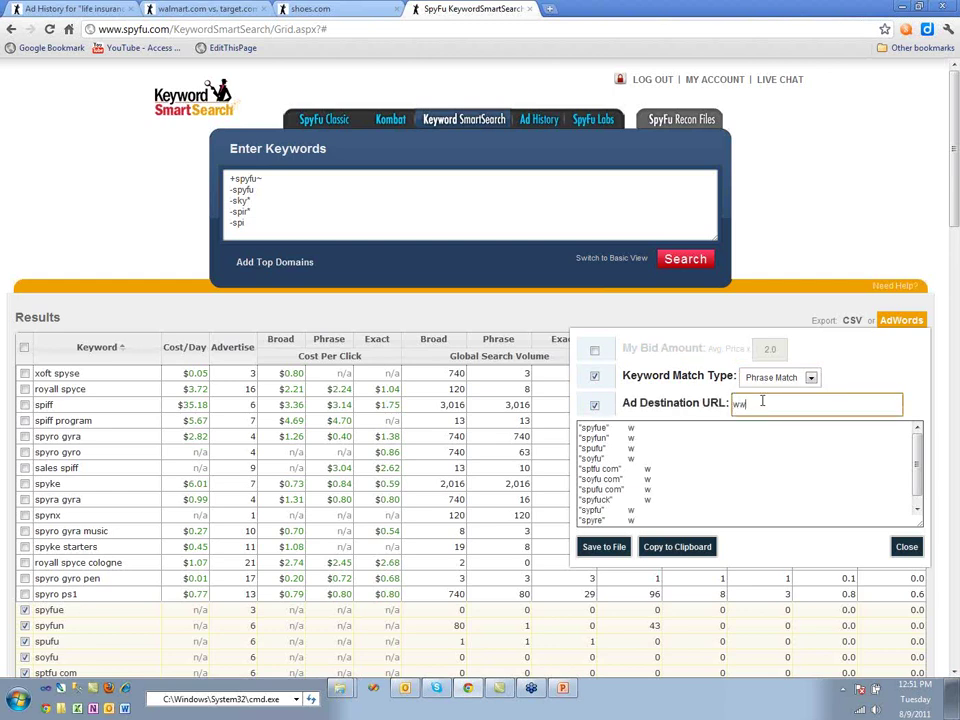
pyautogui.press('BackSpace')
pyautogui.press('BackSpace')
pyautogui.write('w.spyuf')
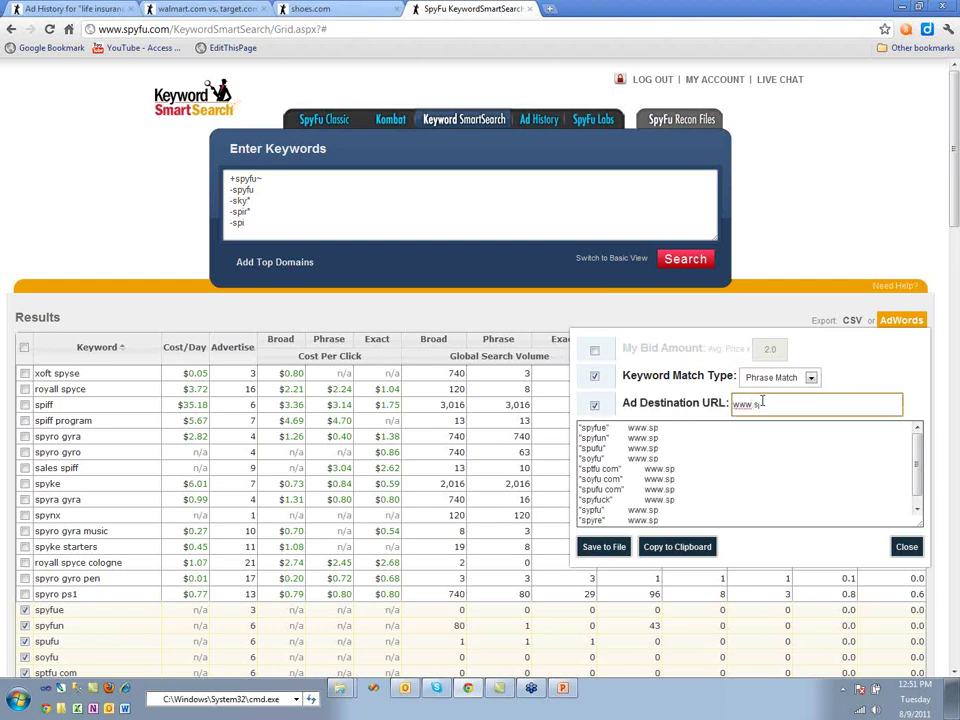
pyautogui.press('BackSpace')
pyautogui.press('BackSpace')
pyautogui.write('fu.com?')
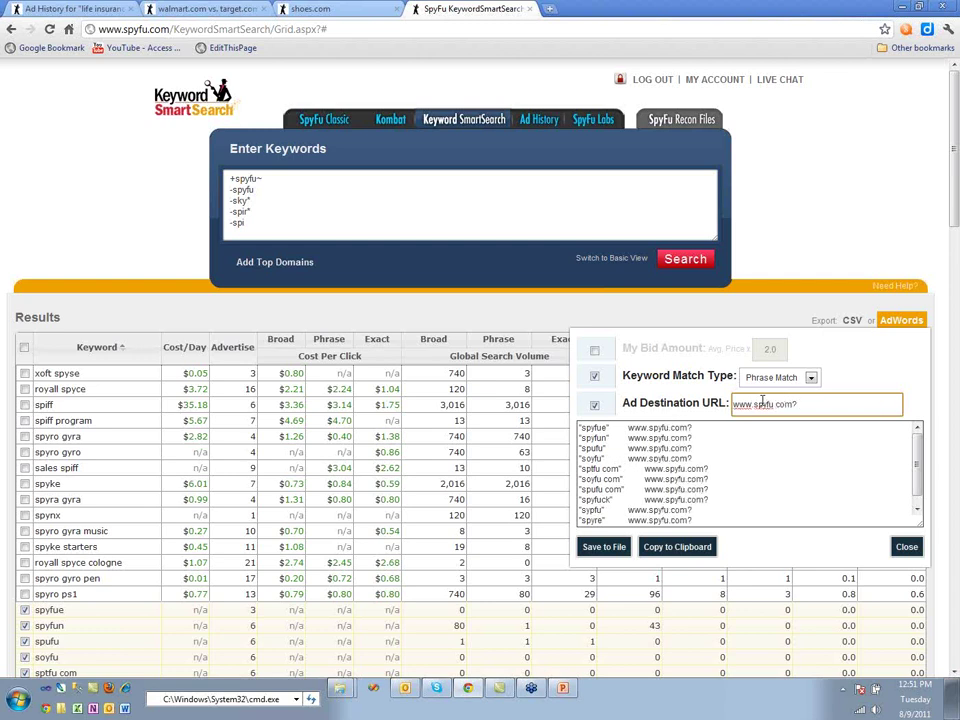
pyautogui.press('BackSpace')
pyautogui.write('/misspel')
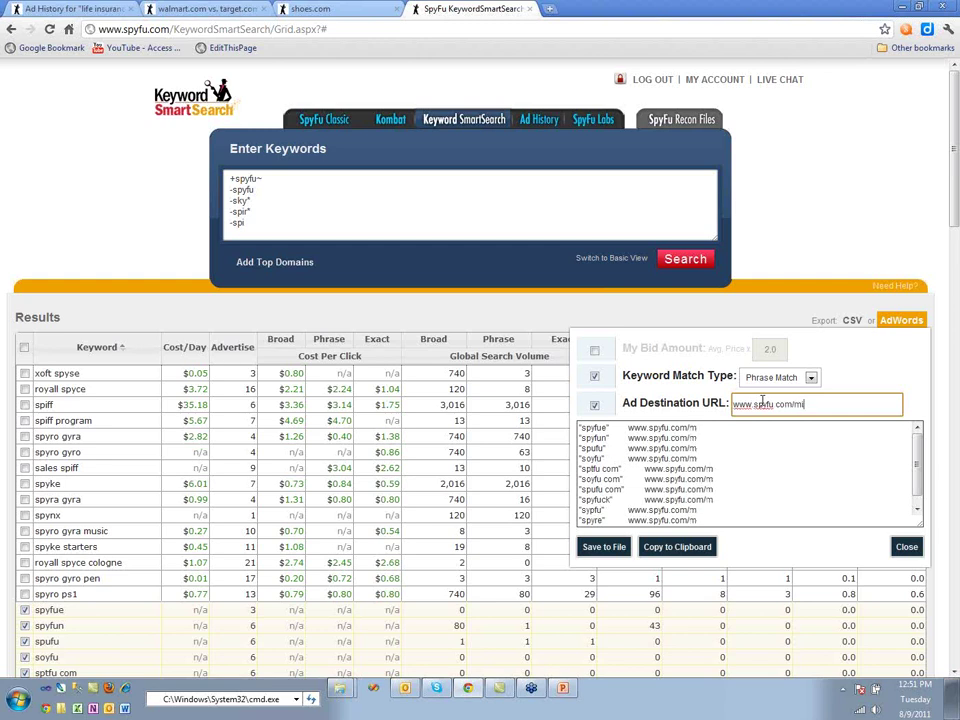
pyautogui.write('lings.')
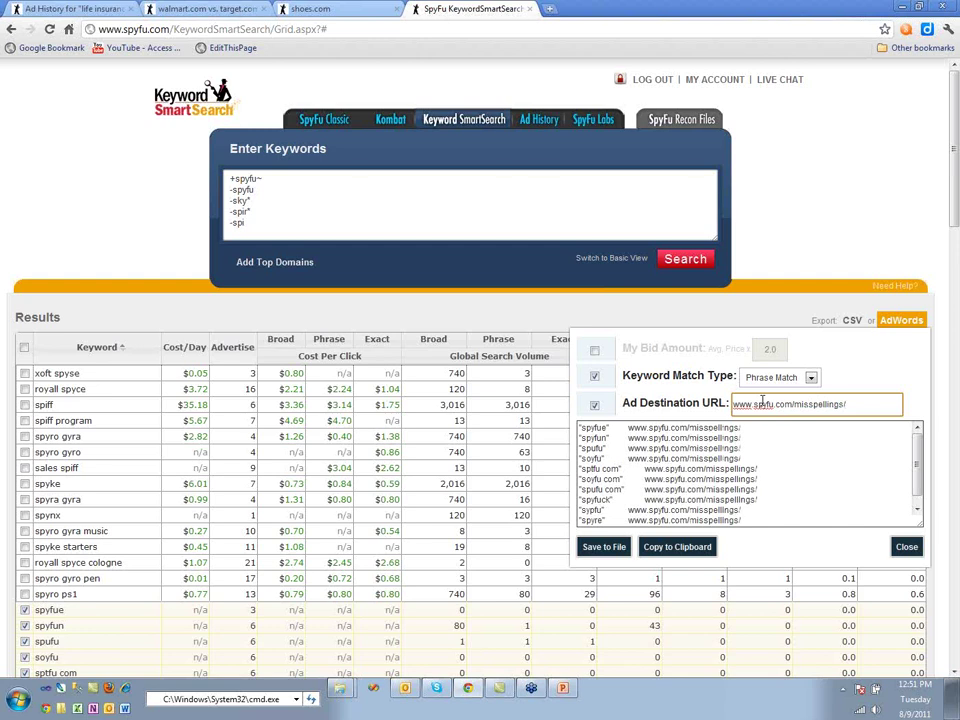
pyautogui.click(674, 549)
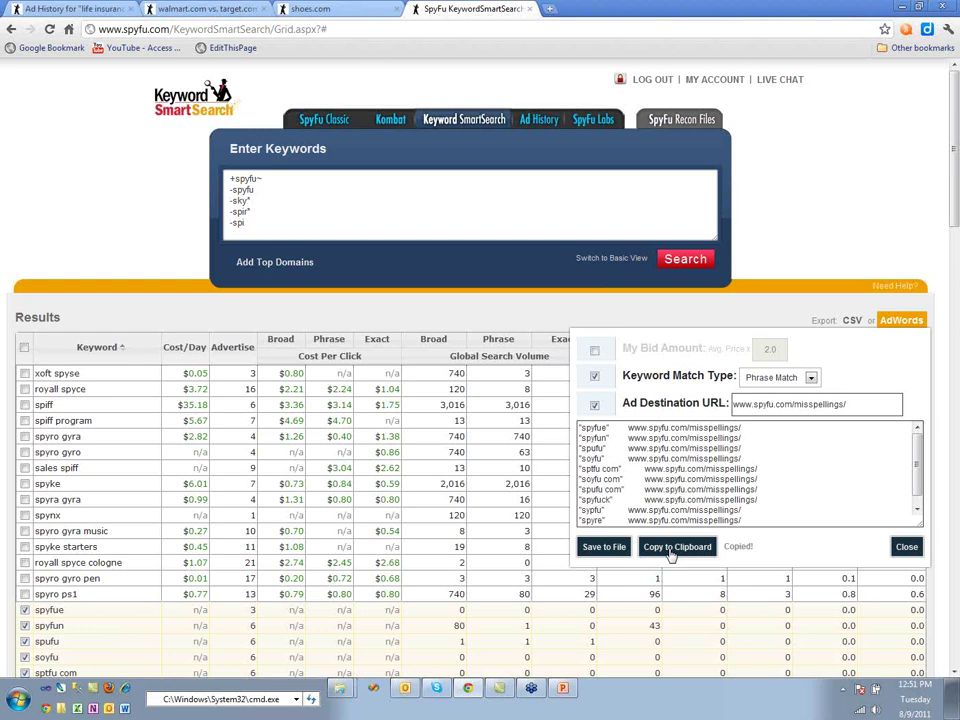
# Step: Switch to PowerPoint to show the Roadmap slide, and minimize the presentation to return to the browser
pyautogui.click(563, 689)
pyautogui.click(563, 689)
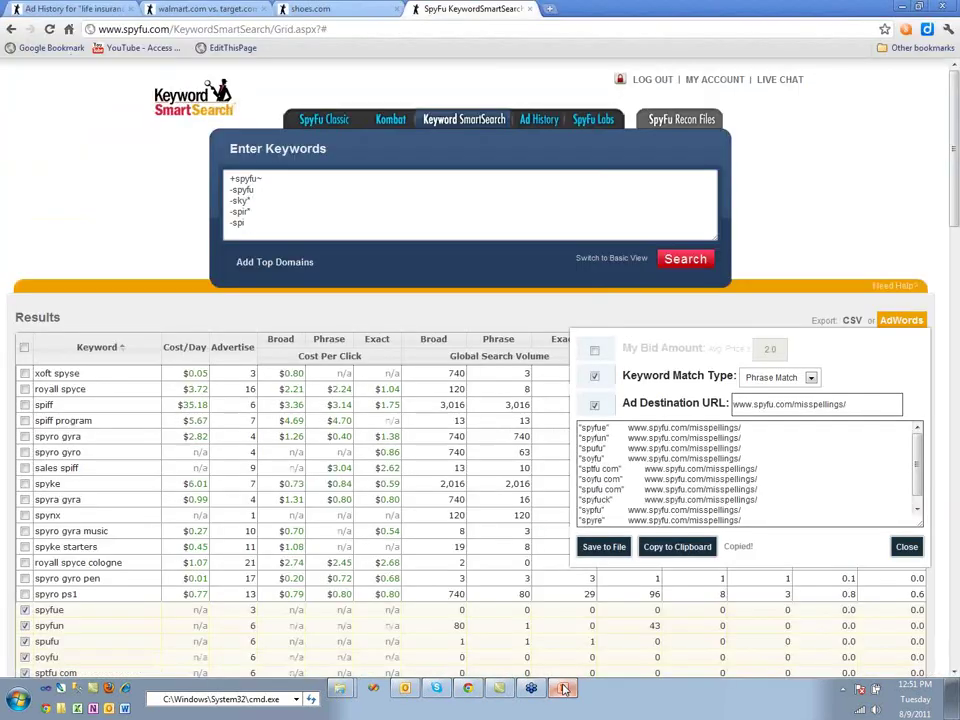
pyautogui.click(563, 689)
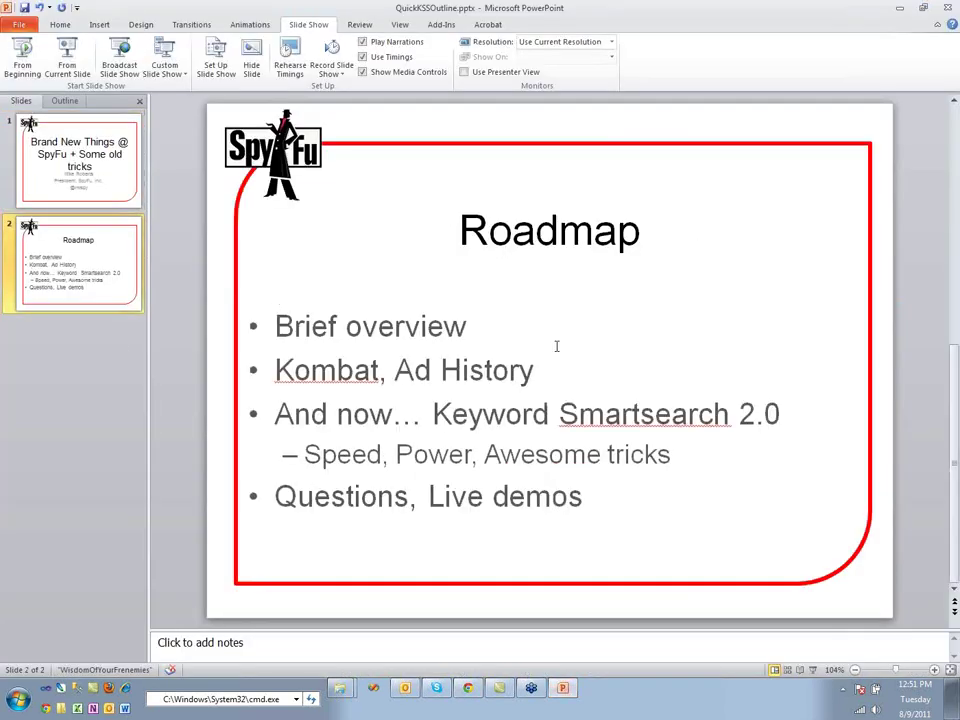
pyautogui.click(898, 8)
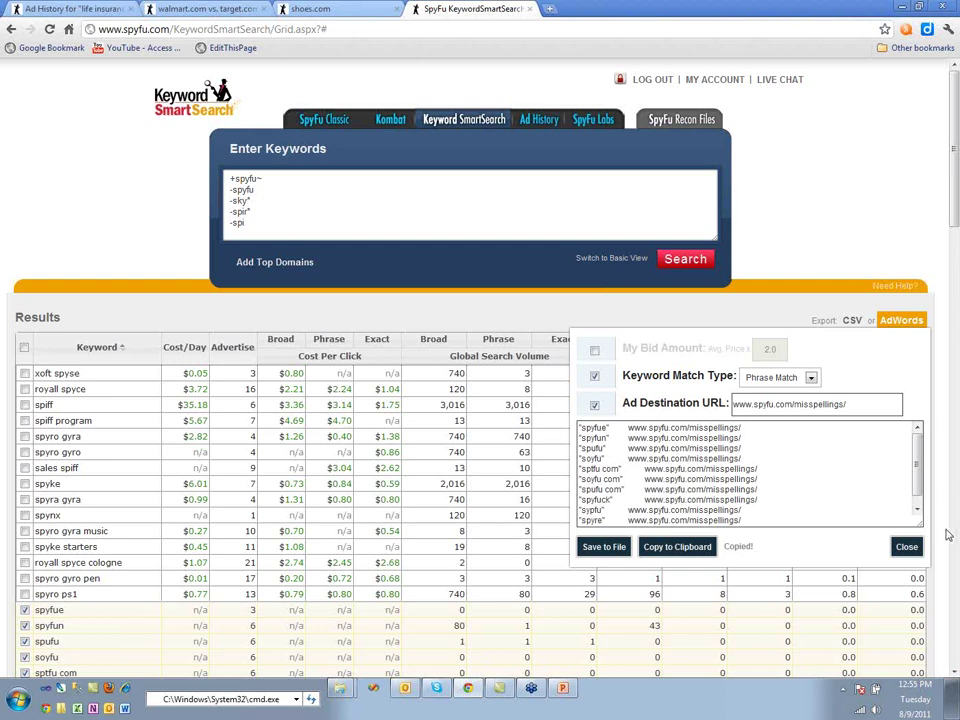
# Step: Close the AdWords export, replace the query with mortgages san francisco and run the search
pyautogui.click(906, 546)
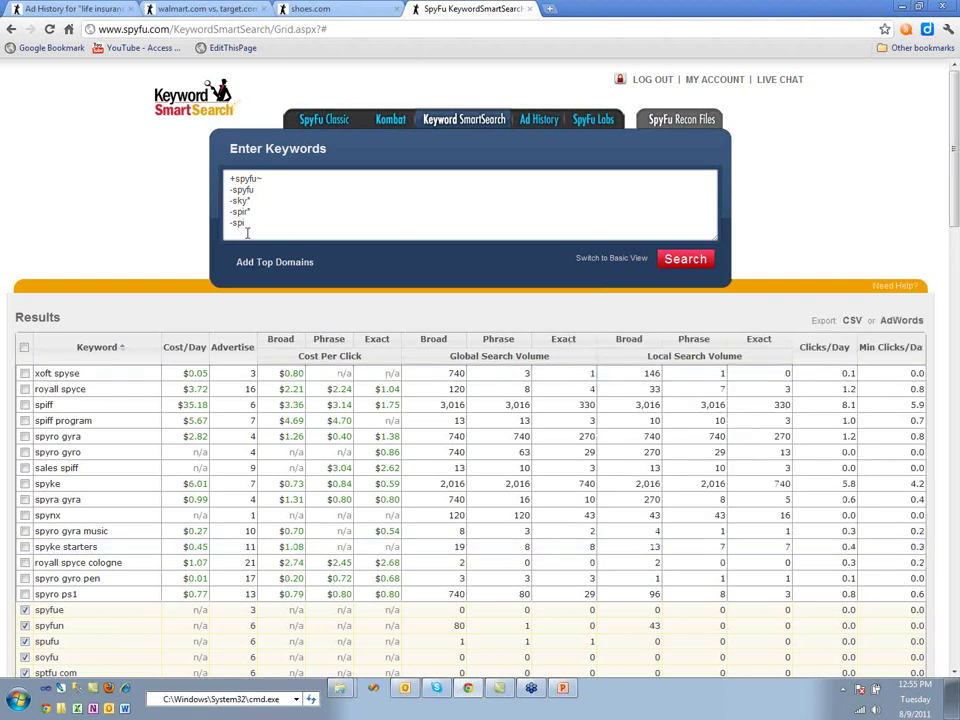
pyautogui.hotkey('ctrl', 'a')
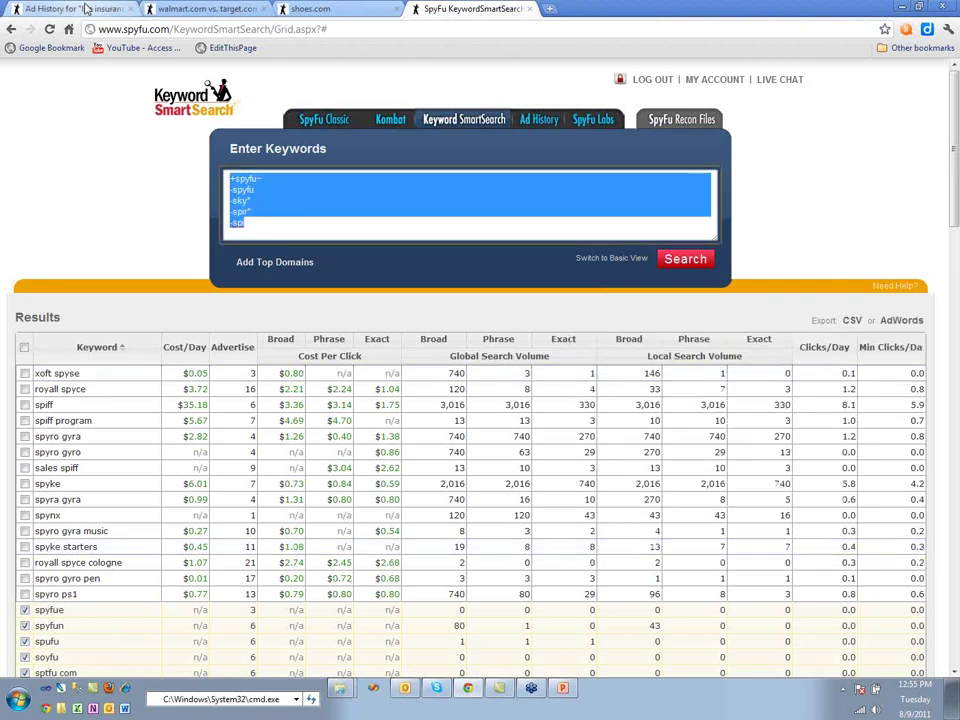
pyautogui.write('mortg')
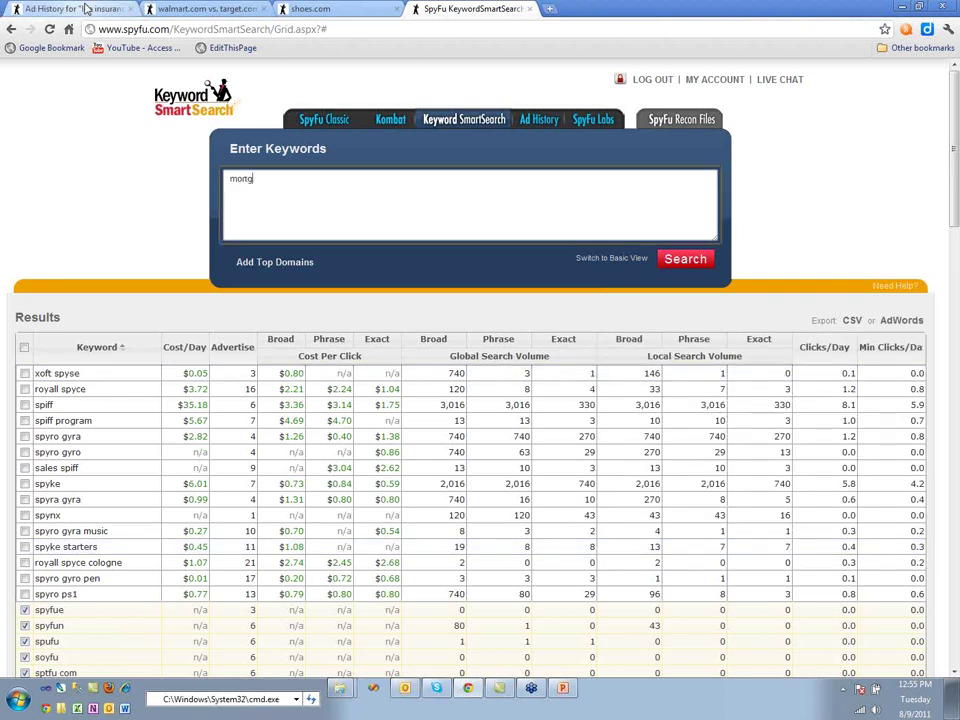
pyautogui.write('ages sanfrancisco')
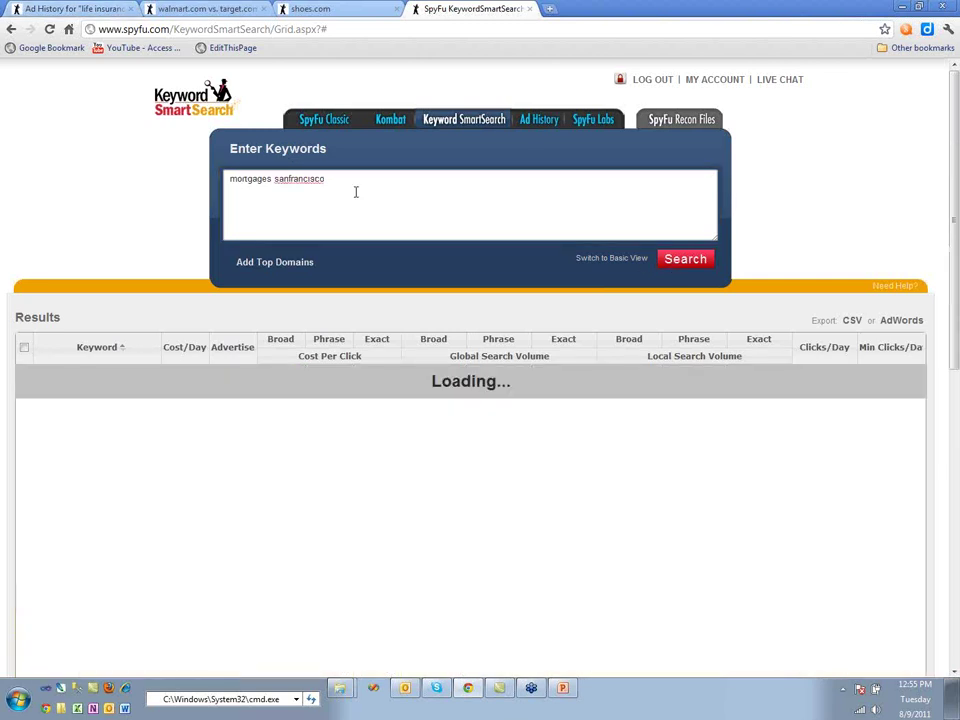
pyautogui.click(290, 179)
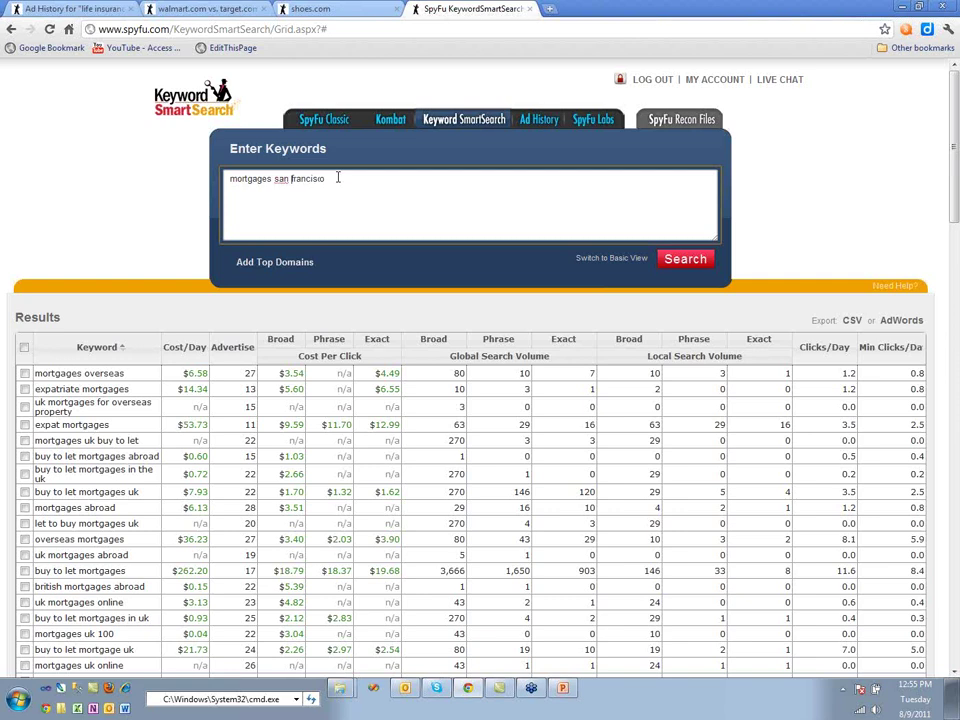
pyautogui.click(688, 271)
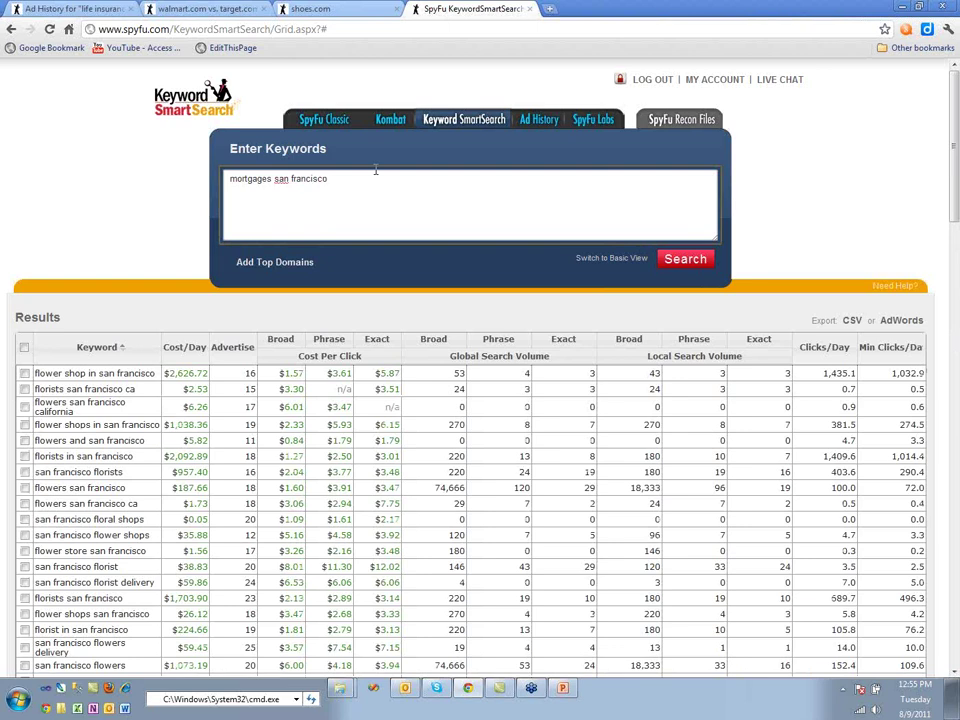
# Step: Make mortgages a required term by prefixing it with + and rerun the search
pyautogui.write('"')
pyautogui.press('BackSpace')
pyautogui.click(229, 179)
pyautogui.write('+')
pyautogui.click(703, 259)
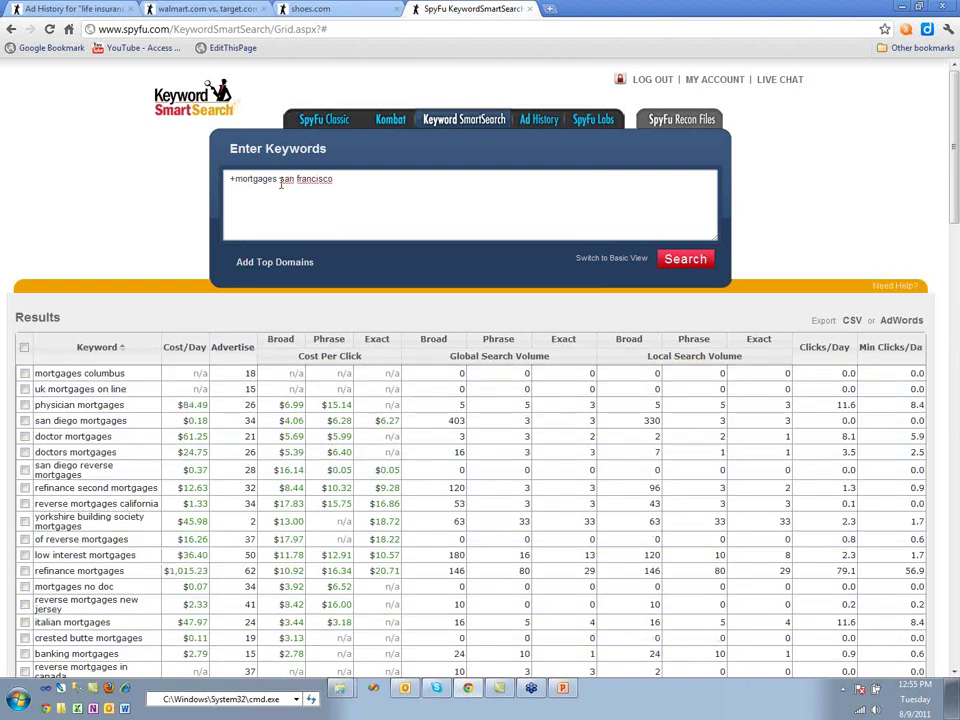
# Step: Try making francisco a required term as well, searching for +mortgages san +francisco
pyautogui.click(281, 182)
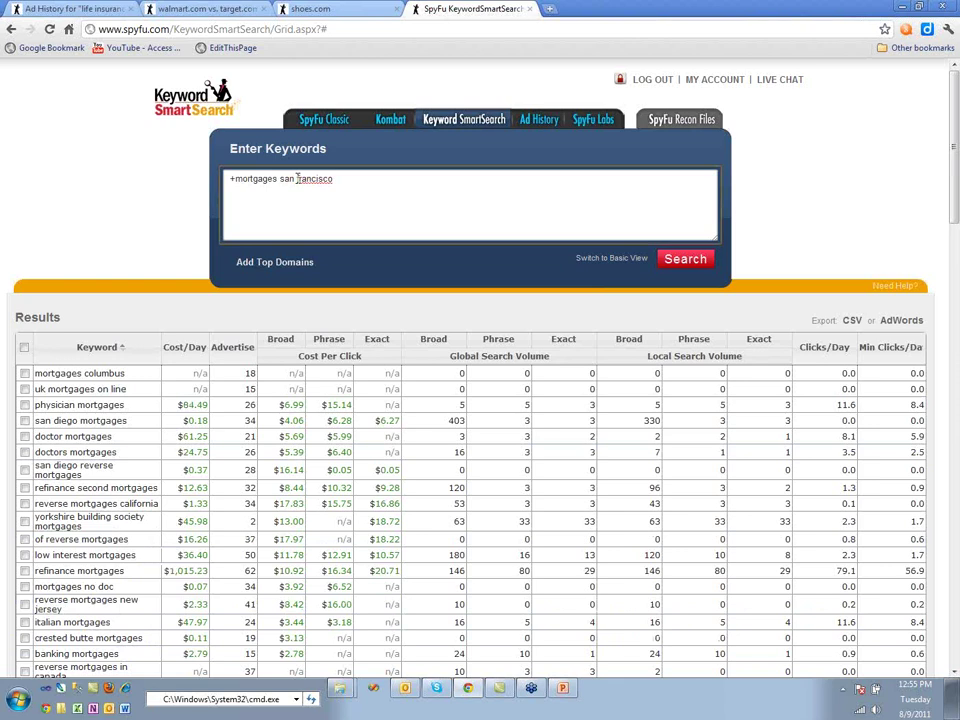
pyautogui.click(297, 179)
pyautogui.write('+')
pyautogui.click(688, 263)
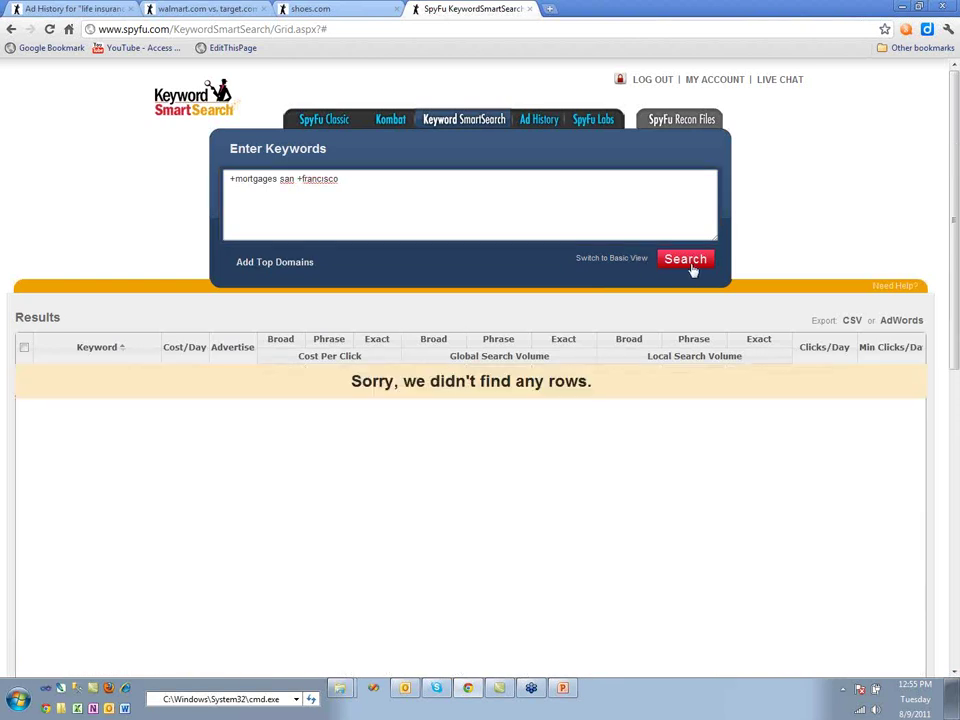
# Step: Change the query to +mortgages "san francisco" with the city as a quoted phrase and rerun the search
pyautogui.click(301, 178)
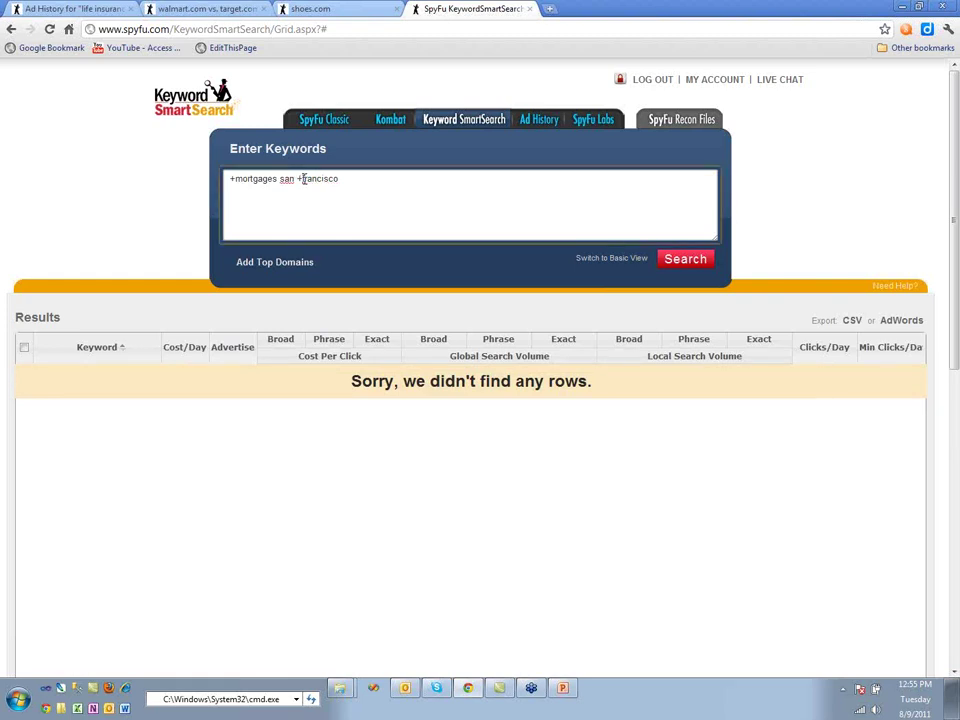
pyautogui.press('BackSpace')
pyautogui.click(282, 178)
pyautogui.write('+')
pyautogui.click(338, 178)
pyautogui.write('"')
pyautogui.click(688, 259)
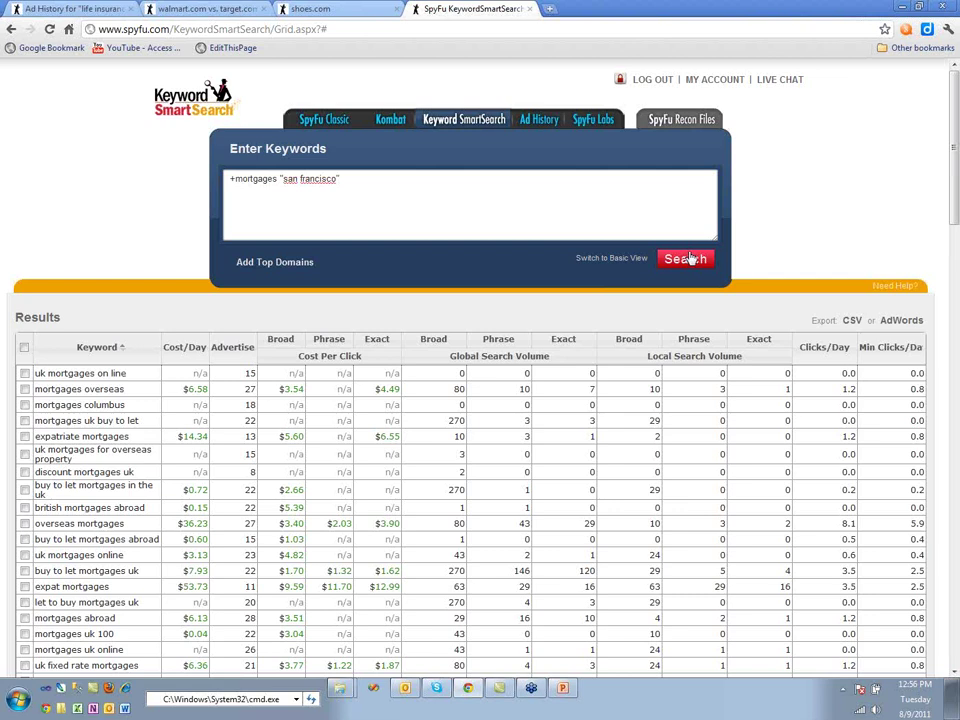
# Step: Remove the quoted phrase "san francisco" from the query, leaving only +mortgages
pyautogui.moveTo(342, 178); pyautogui.dragTo(279, 178)
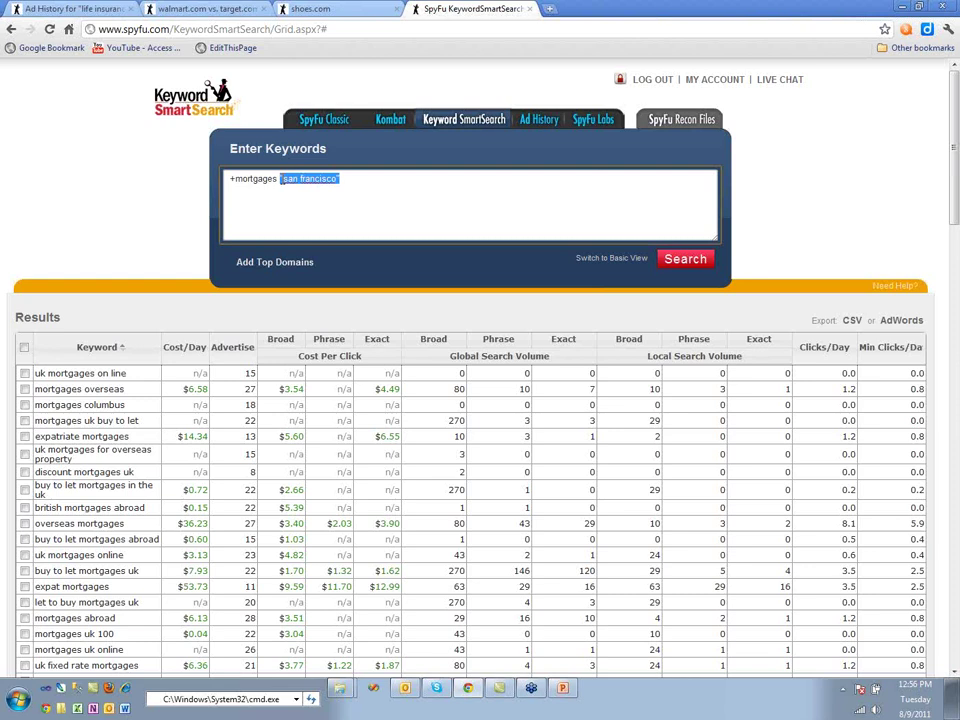
pyautogui.press('BackSpace')
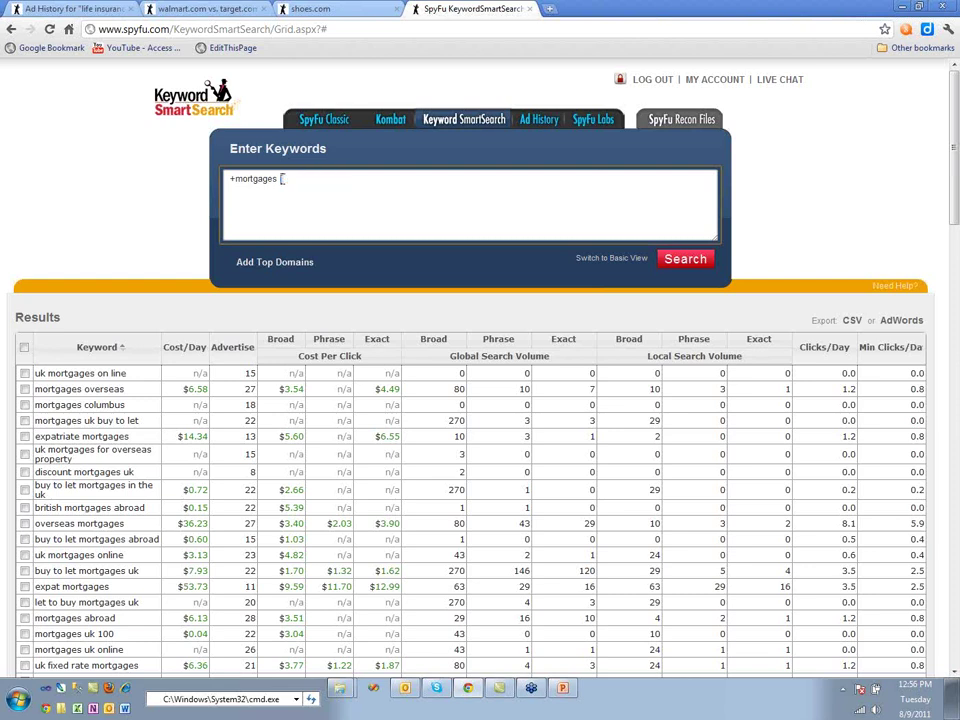
pyautogui.write('place')
pyautogui.press('BackSpace')
pyautogui.press('BackSpace')
pyautogui.press('BackSpace')
pyautogui.press('BackSpace')
pyautogui.press('BackSpace')
# Step: Switch to SpyFu Classic and look up the domain servicemagic.com
pyautogui.click(326, 117)
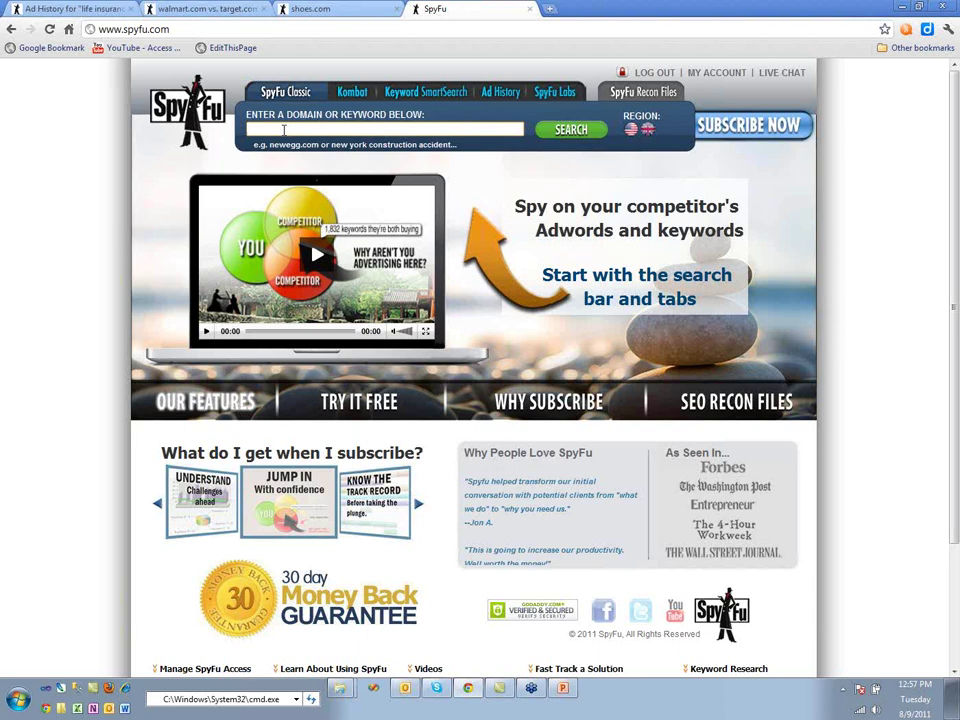
pyautogui.write('servicem')
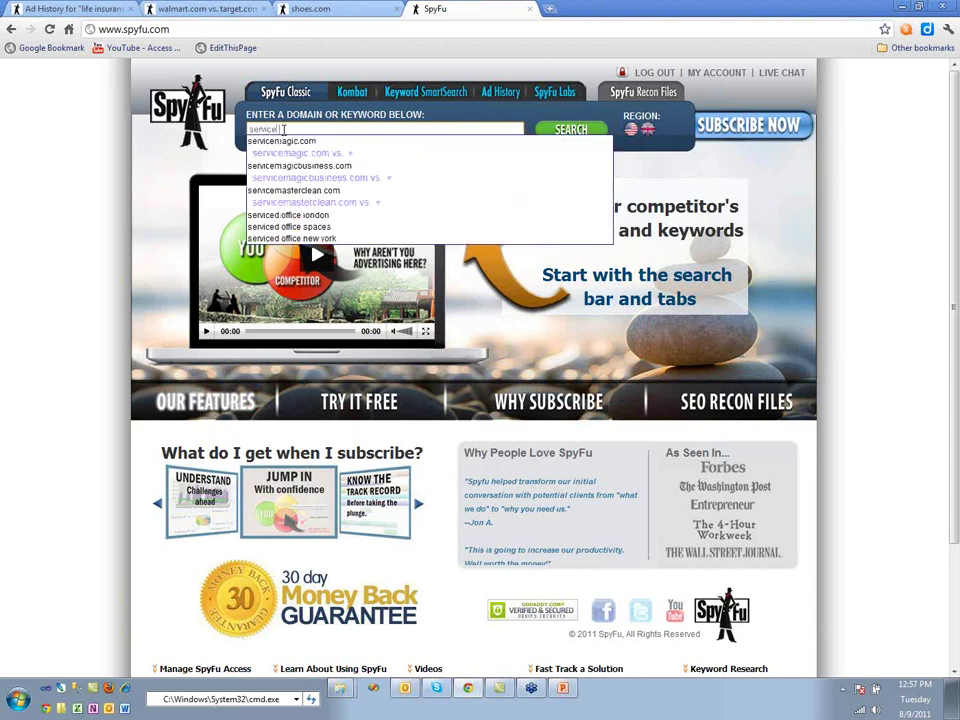
pyautogui.write('agi')
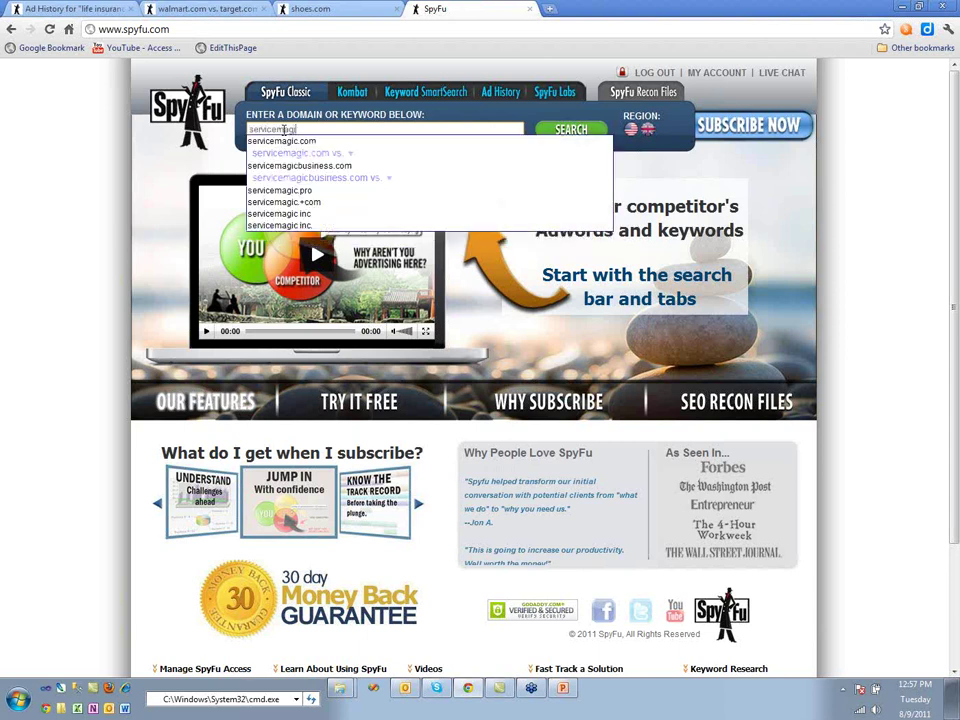
pyautogui.write('c.c')
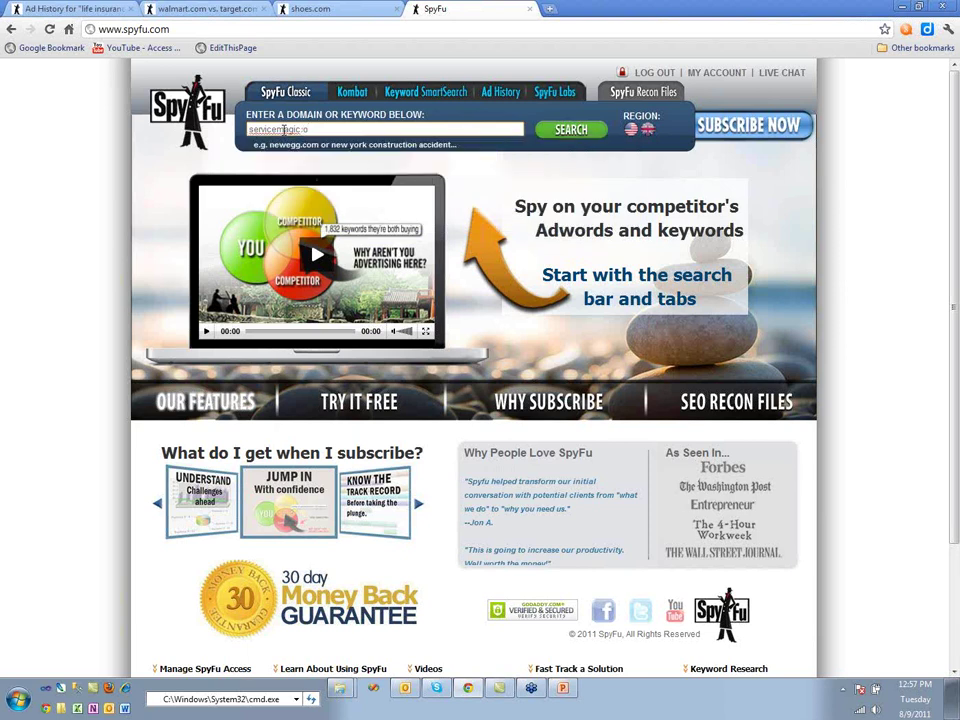
pyautogui.write('.co')
pyautogui.click(428, 141)
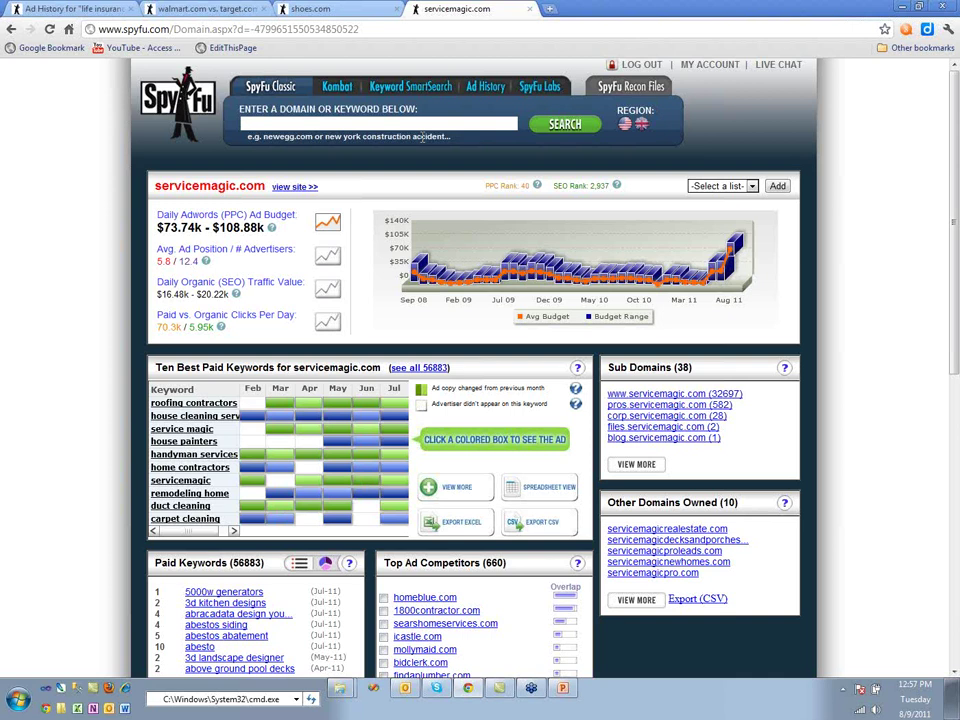
# Step: Look up the domain reachlocal.com in SpyFu Classic
pyautogui.click(280, 120)
pyautogui.write('read')
pyautogui.press('BackSpace')
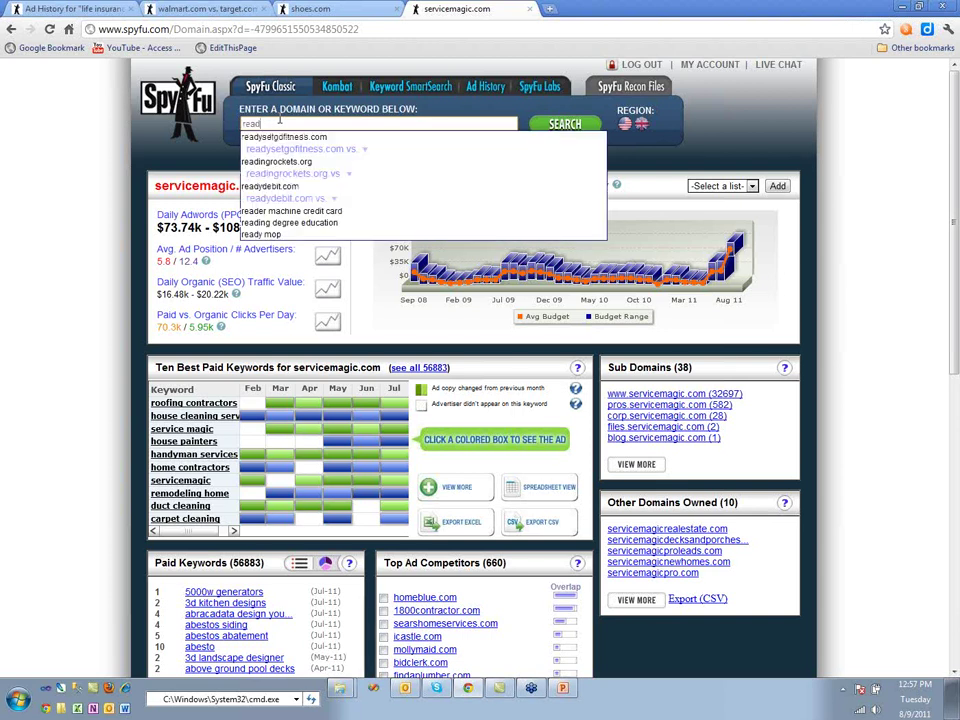
pyautogui.write('chlocal.com')
pyautogui.press('Return')
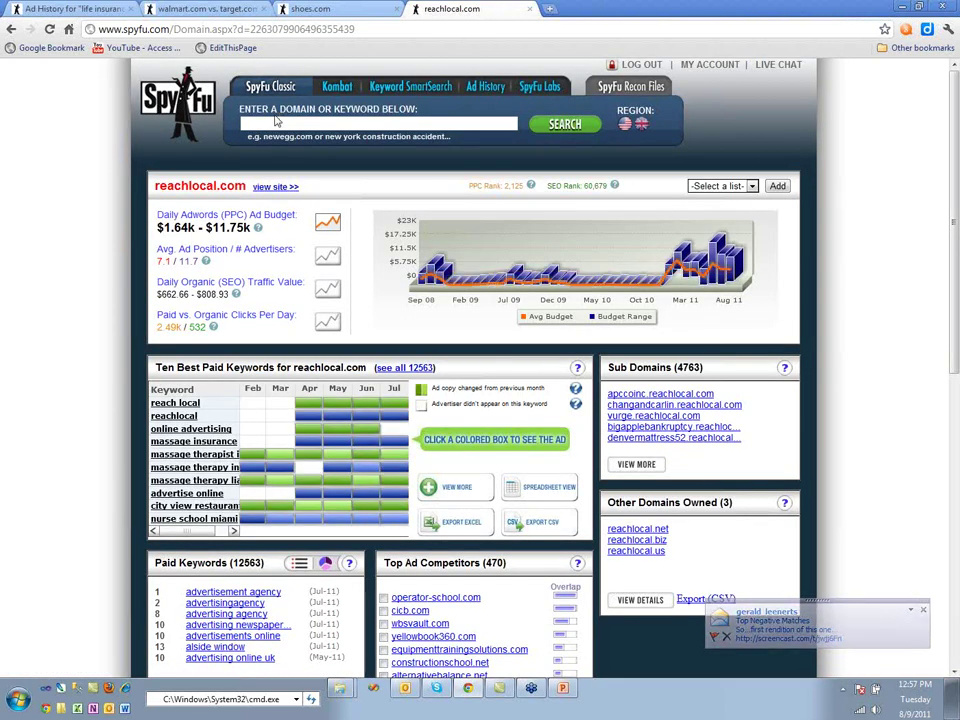
# Step: Look up the domain lendingtree.com in SpyFu Classic
pyautogui.click(267, 125)
pyautogui.write('lending')
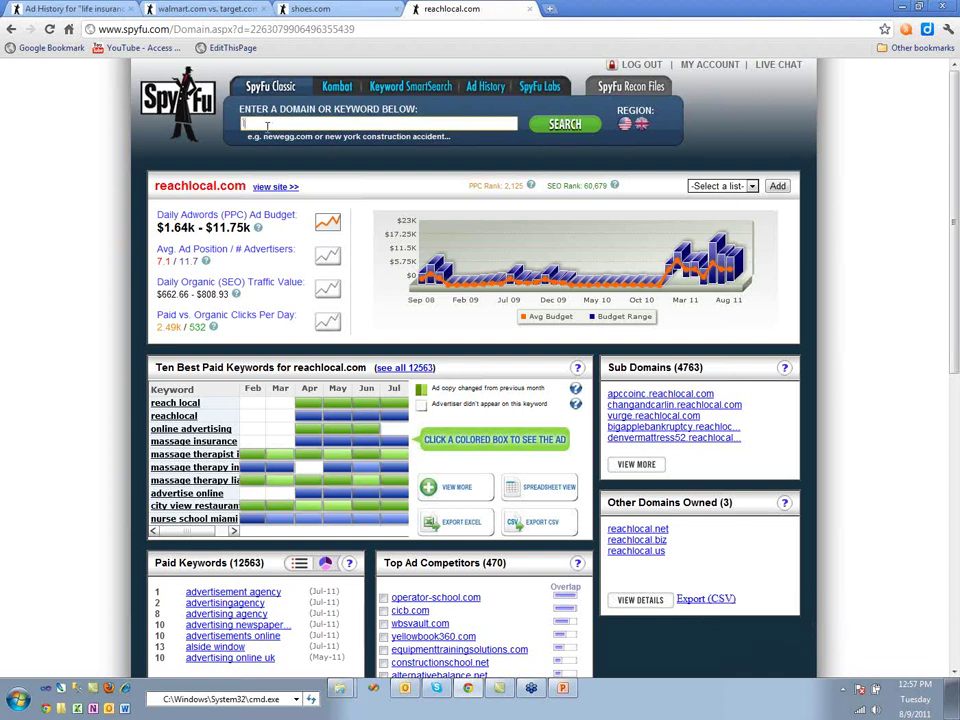
pyautogui.write('tree.com')
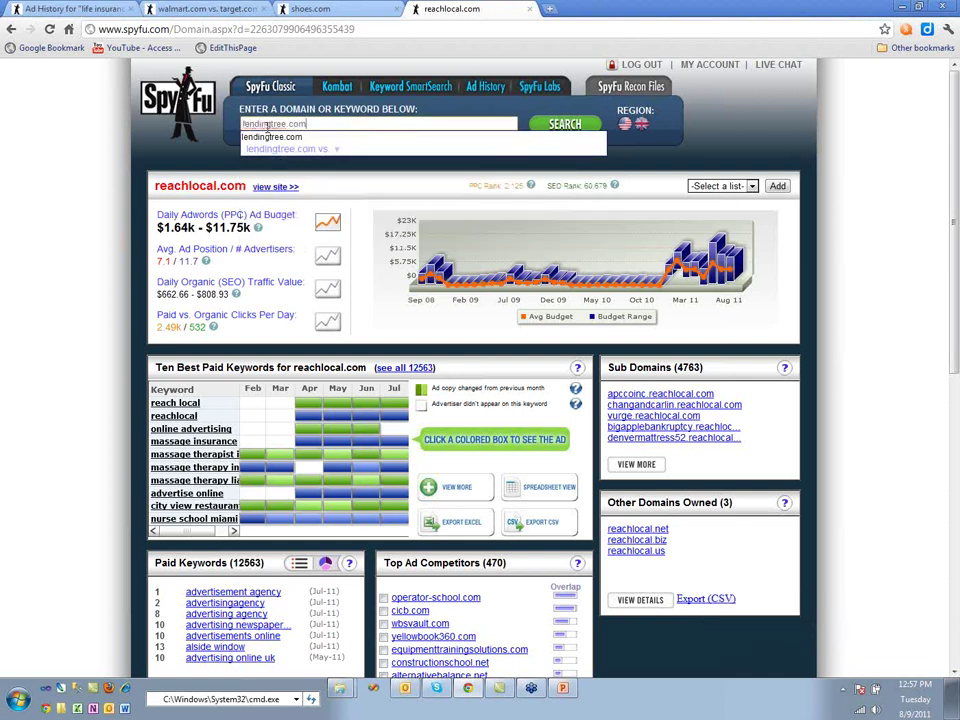
pyautogui.press('Return')
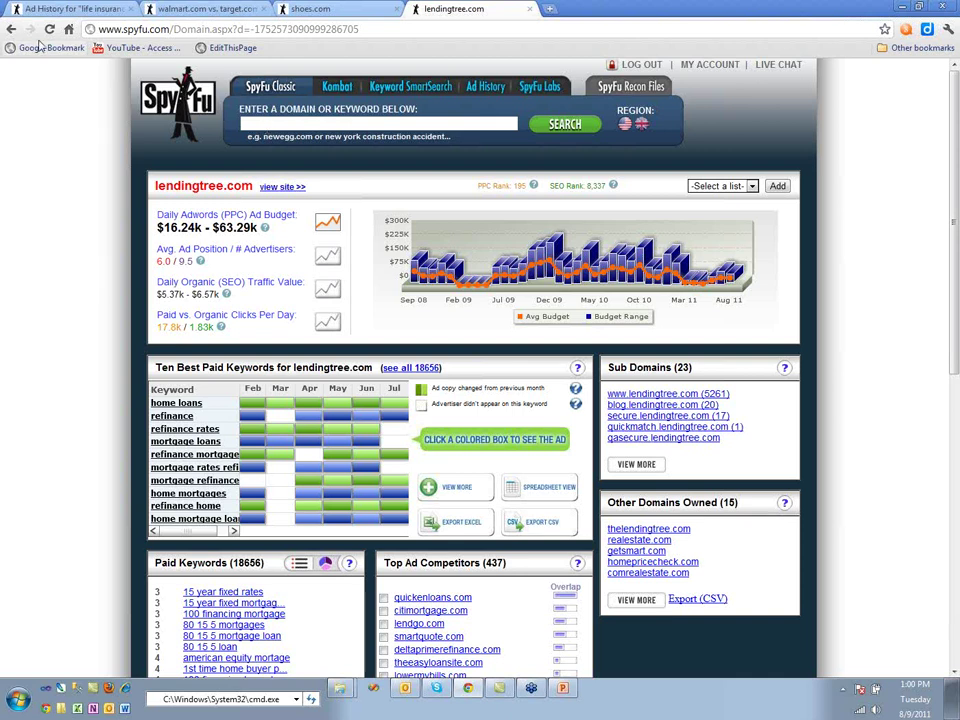
# Step: Go back to the servicemagic.com report, and switch by way of Kombat to the Keyword SmartSearch page
pyautogui.click(10, 29)
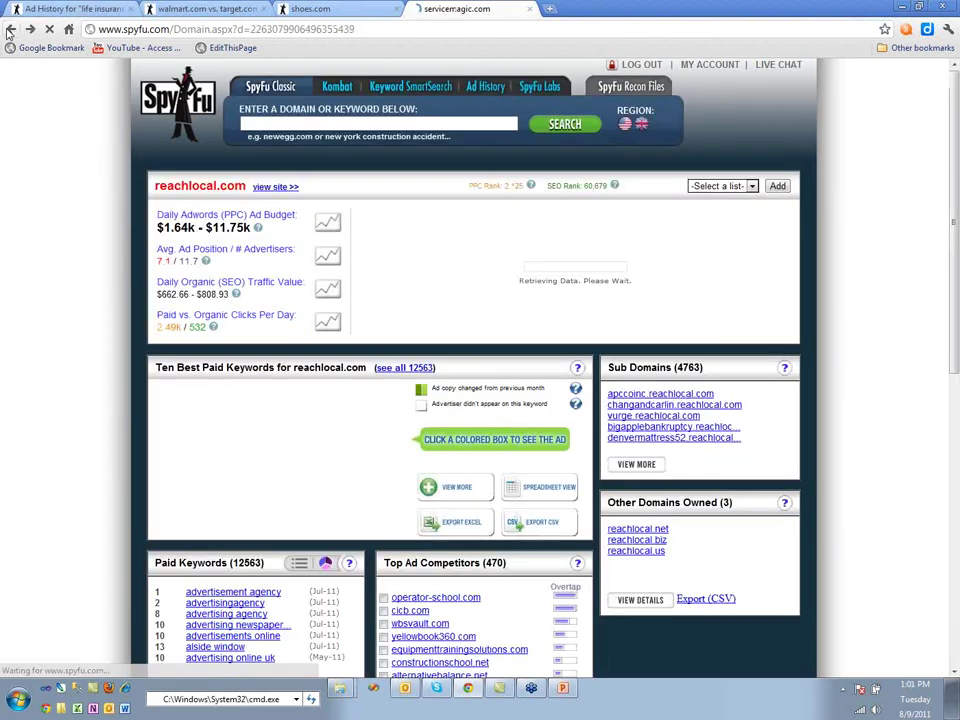
pyautogui.click(9, 30)
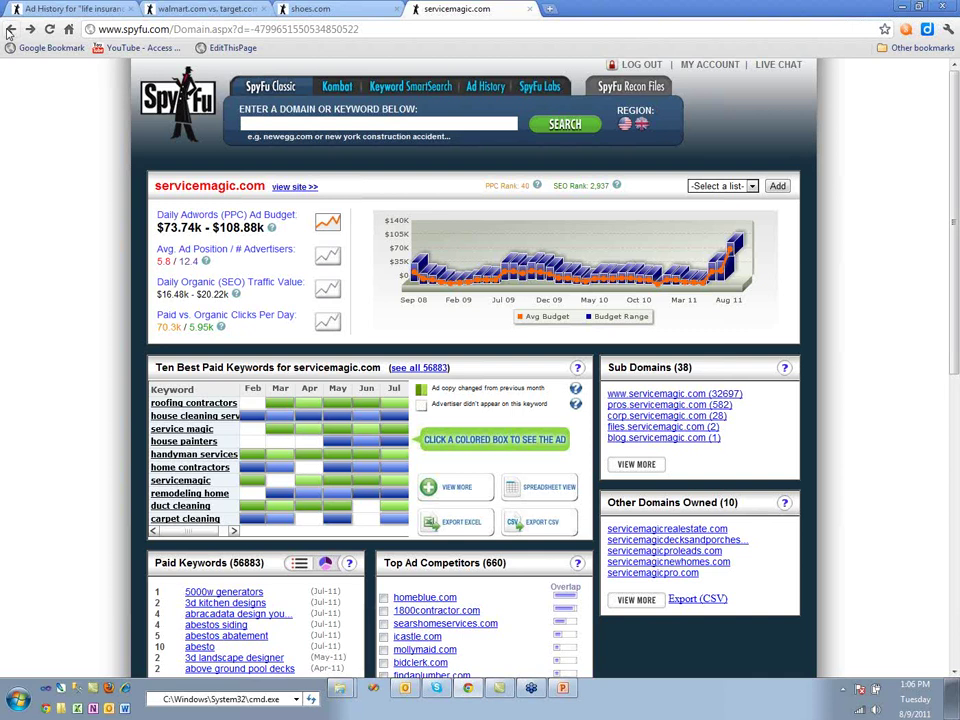
pyautogui.click(343, 92)
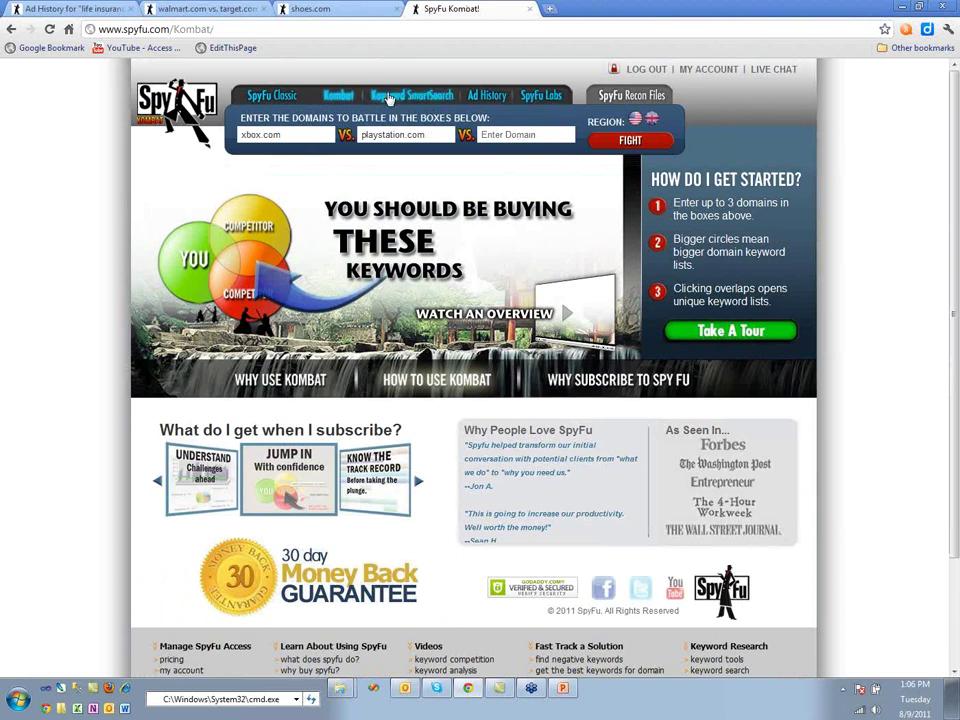
pyautogui.click(413, 104)
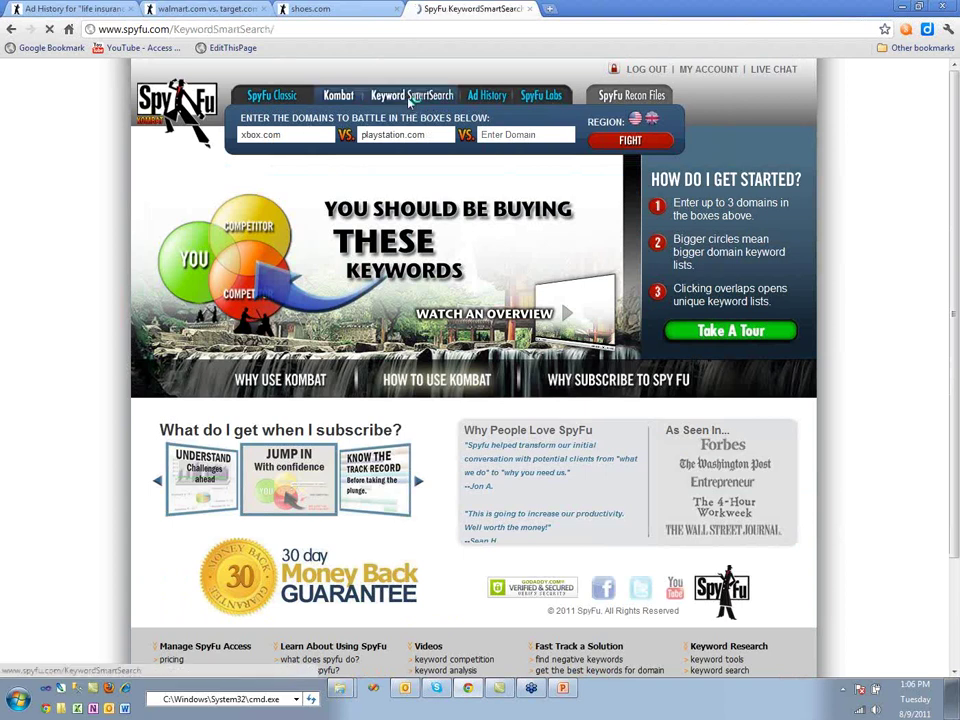